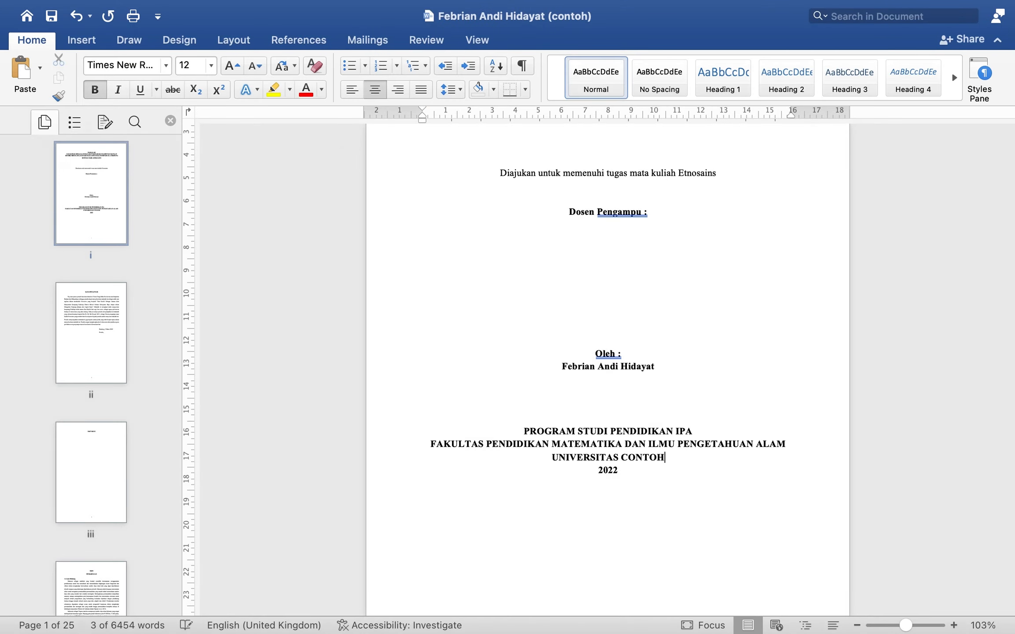
Close the navigation pane and examine the cover, KATA PENGANTAR, DAFTAR ISI and BAB I pages
{"action": "left_click", "coordinate": [732, 353]}
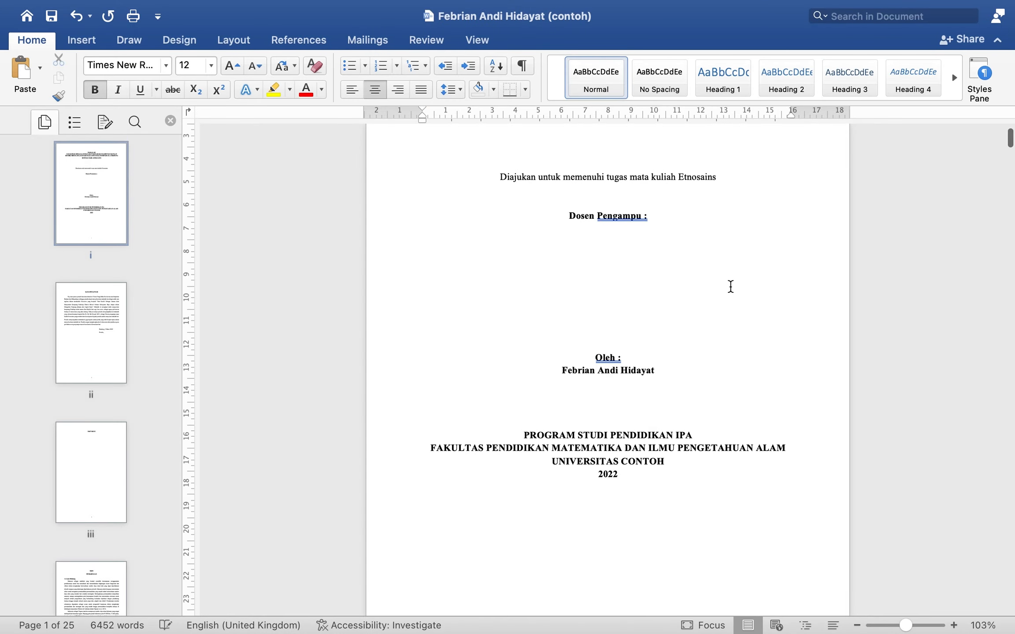
{"action": "scroll", "coordinate": [729, 285], "scroll_direction": "up", "scroll_amount": 5}
{"action": "scroll", "coordinate": [730, 286], "scroll_direction": "down", "scroll_amount": 6}
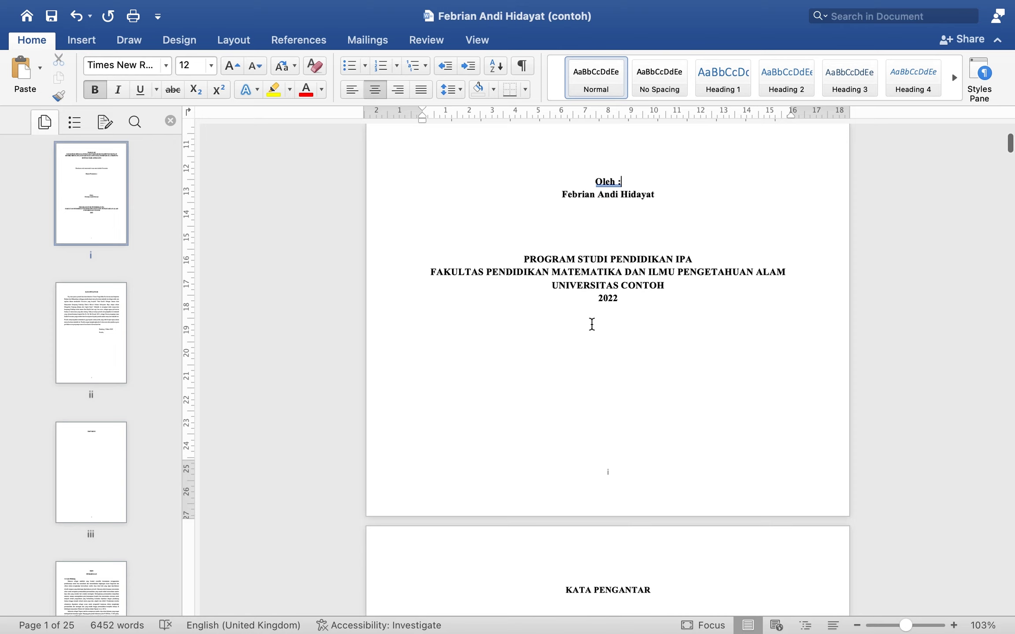
{"action": "left_click", "coordinate": [170, 120]}
{"action": "scroll", "coordinate": [613, 353], "scroll_direction": "up", "scroll_amount": 6}
{"action": "scroll", "coordinate": [613, 353], "scroll_direction": "down", "scroll_amount": 20}
{"action": "scroll", "coordinate": [613, 352], "scroll_direction": "down", "scroll_amount": 5}
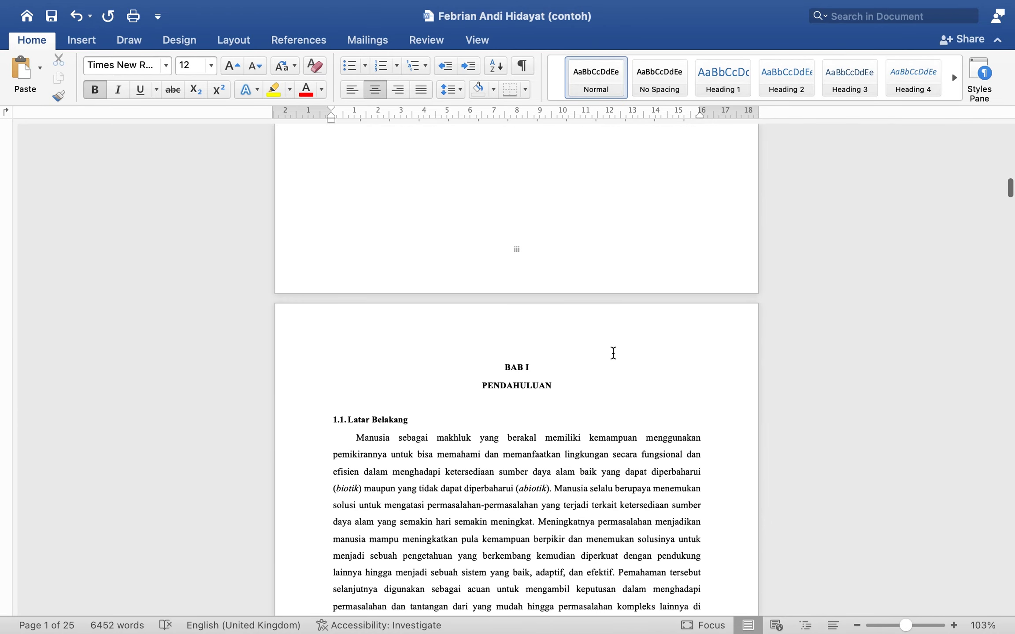
{"action": "scroll", "coordinate": [613, 352], "scroll_direction": "up", "scroll_amount": 5}
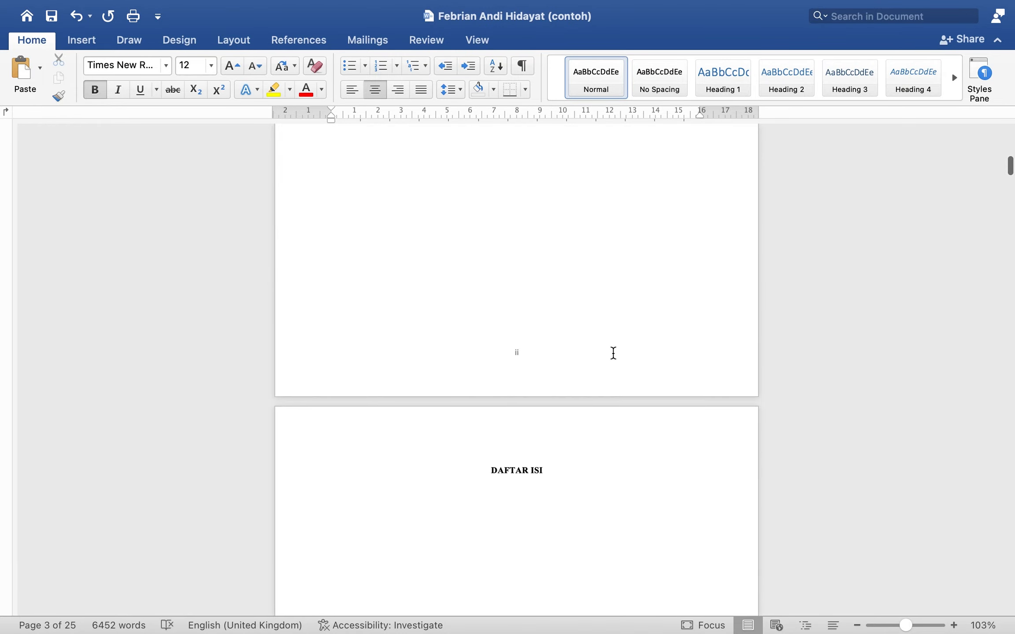
{"action": "scroll", "coordinate": [613, 353], "scroll_direction": "down", "scroll_amount": 10}
{"action": "scroll", "coordinate": [613, 353], "scroll_direction": "down", "scroll_amount": 10}
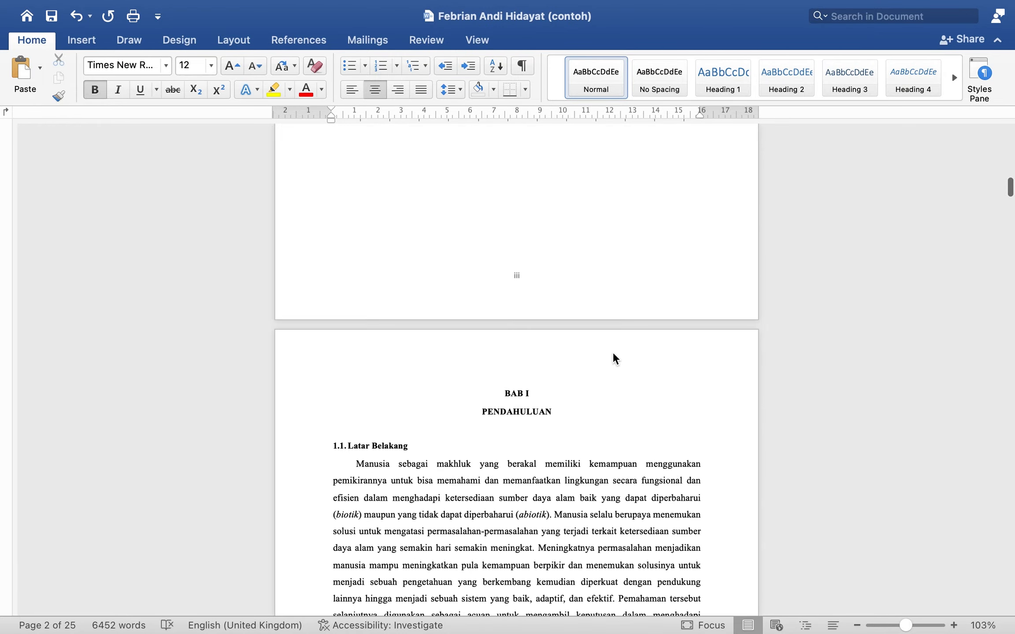
{"action": "scroll", "coordinate": [613, 353], "scroll_direction": "down", "scroll_amount": 15}
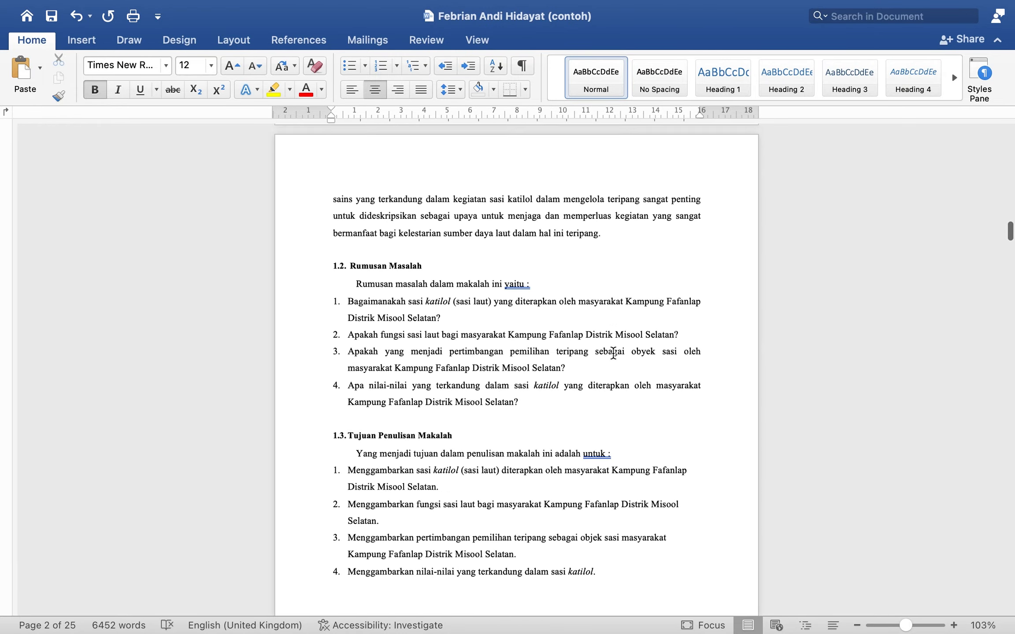
{"action": "scroll", "coordinate": [613, 353], "scroll_direction": "up", "scroll_amount": 15}
{"action": "scroll", "coordinate": [613, 353], "scroll_direction": "up", "scroll_amount": 15}
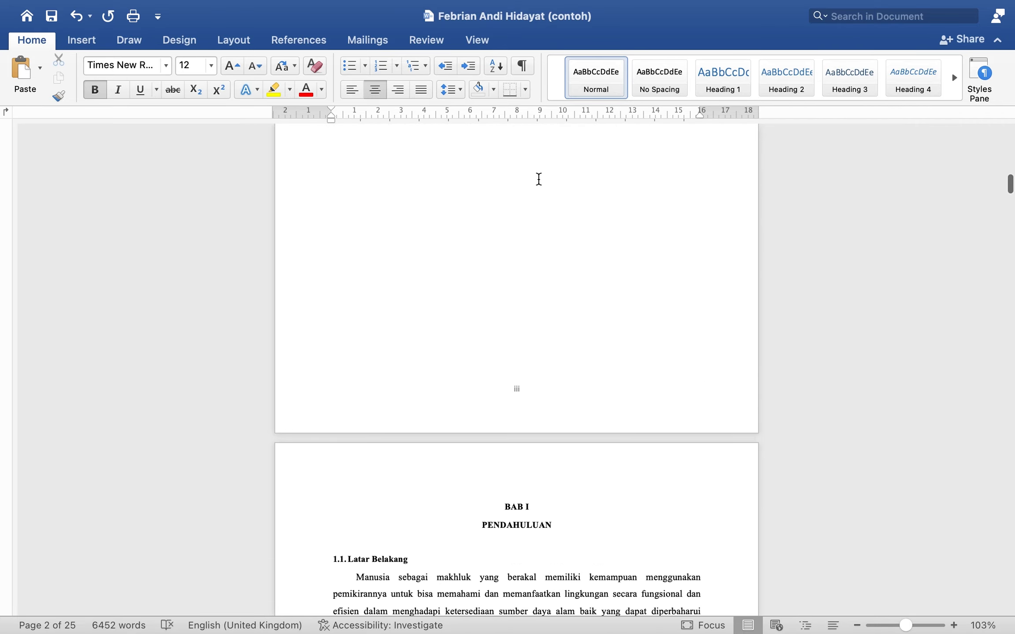
{"action": "scroll", "coordinate": [544, 328], "scroll_direction": "up", "scroll_amount": 20}
{"action": "scroll", "coordinate": [545, 328], "scroll_direction": "down", "scroll_amount": 4}
{"action": "left_click", "coordinate": [544, 328]}
{"action": "scroll", "coordinate": [544, 328], "scroll_direction": "down", "scroll_amount": 5}
{"action": "scroll", "coordinate": [544, 329], "scroll_direction": "up", "scroll_amount": 2}
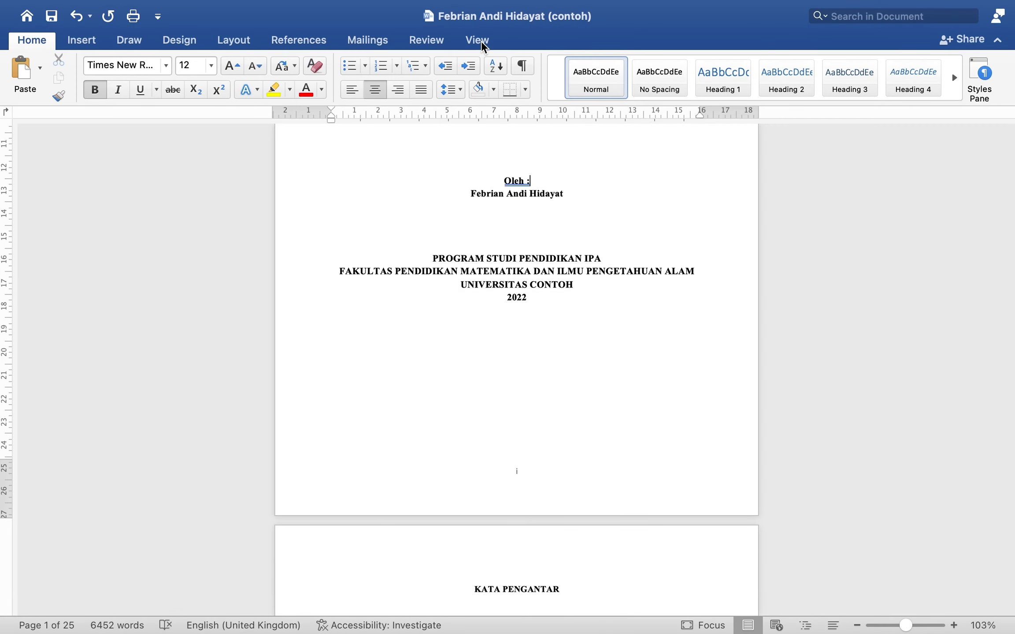
Show the navigation pane again and switch it to the document's heading map
{"action": "left_click", "coordinate": [477, 40]}
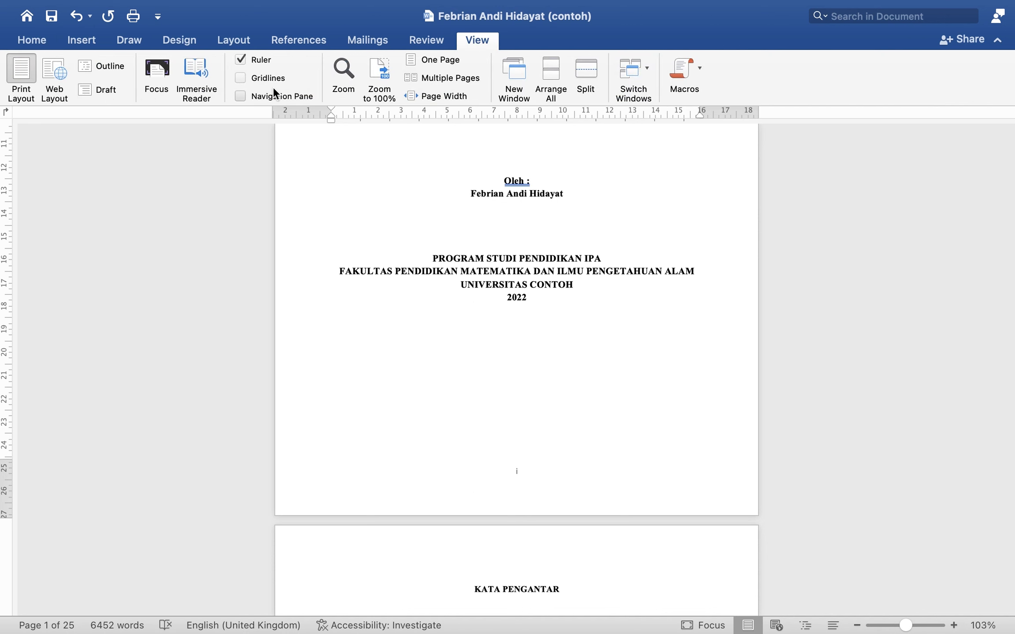
{"action": "left_click", "coordinate": [240, 95]}
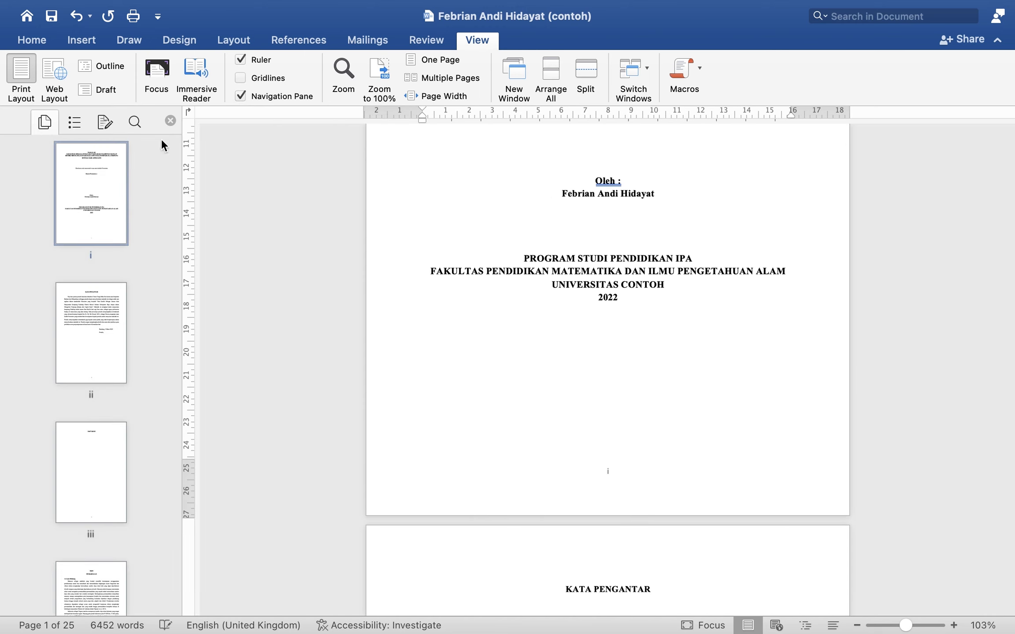
{"action": "left_click", "coordinate": [74, 123]}
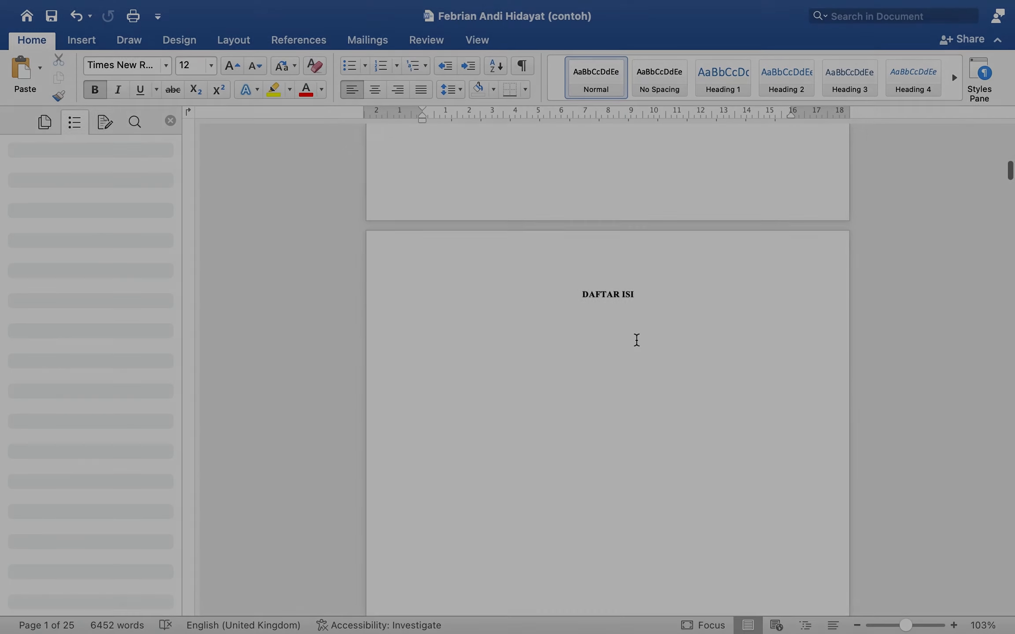
Add the centred heading DAFTAR TABEL on the blank page following DAFTAR ISI
{"action": "scroll", "coordinate": [634, 339], "scroll_direction": "down", "scroll_amount": 3}
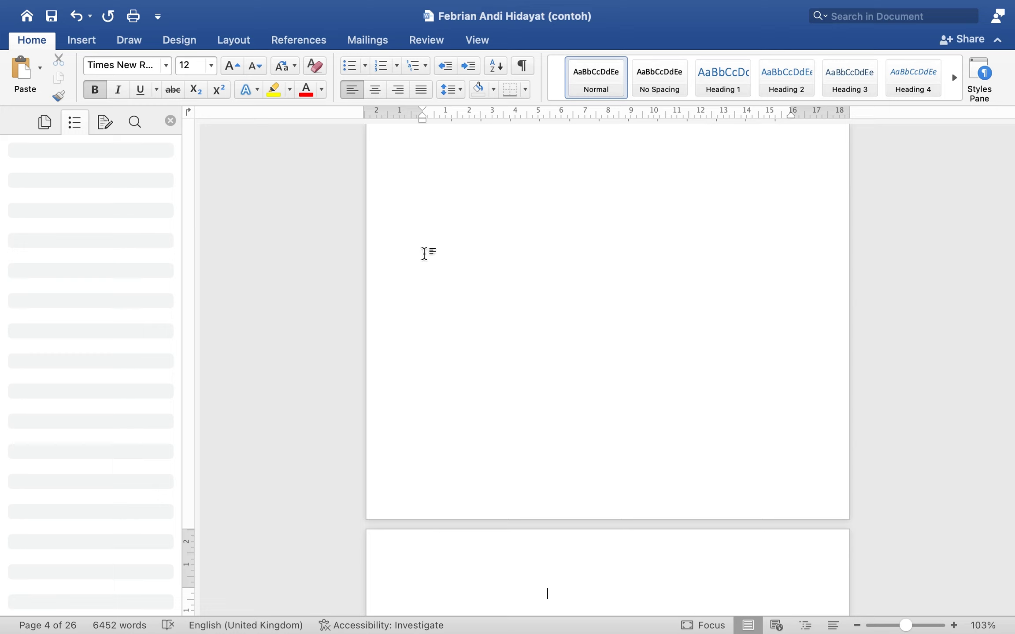
{"action": "left_click", "coordinate": [417, 610]}
{"action": "key", "text": "super+e"}
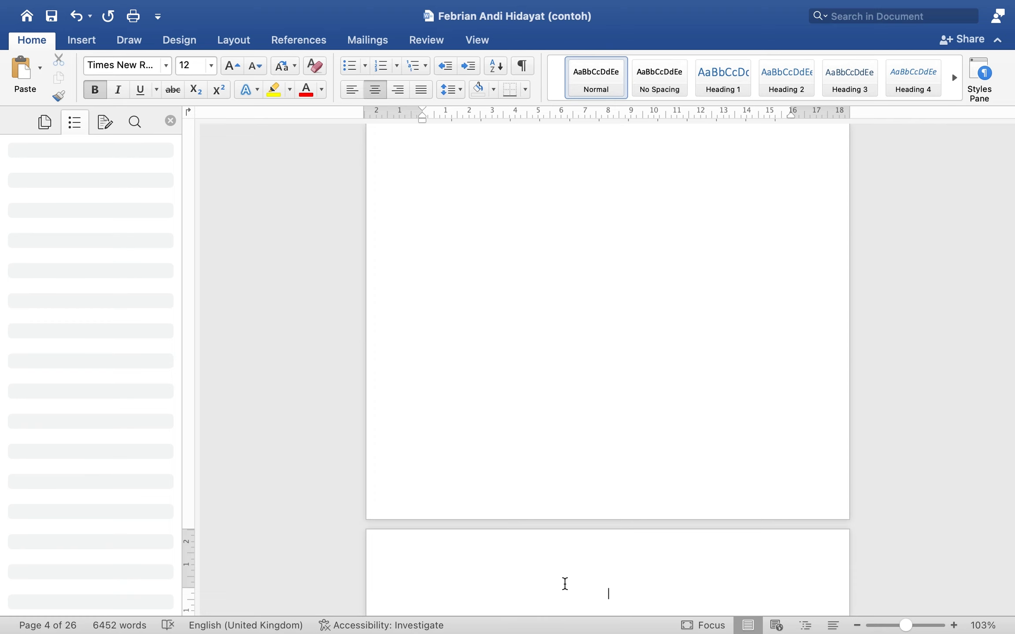
{"action": "type", "text": "dafta"}
{"action": "key", "text": "BackSpace"}
{"action": "key", "text": "BackSpace"}
{"action": "key", "text": "BackSpace"}
{"action": "key", "text": "BackSpace"}
{"action": "type", "text": "DAFTAR TABEL"}
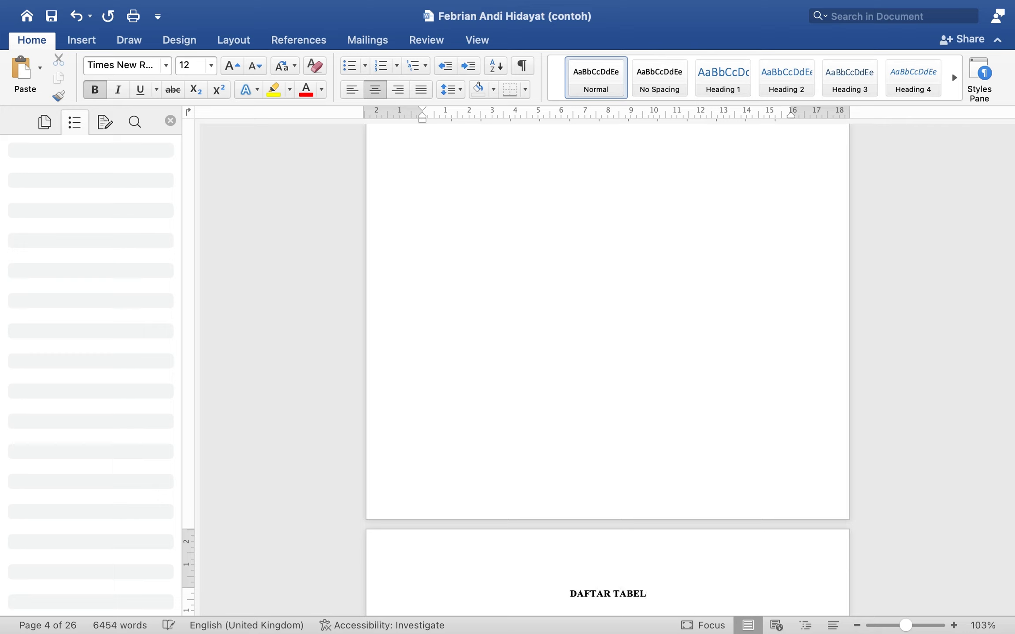
Add the headings DAFTAR GAMBAR and DAFTAR LAMPIRAN, each on its own new page after DAFTAR TABEL
{"action": "key", "text": "super+Return"}
{"action": "type", "text": "DAF"}
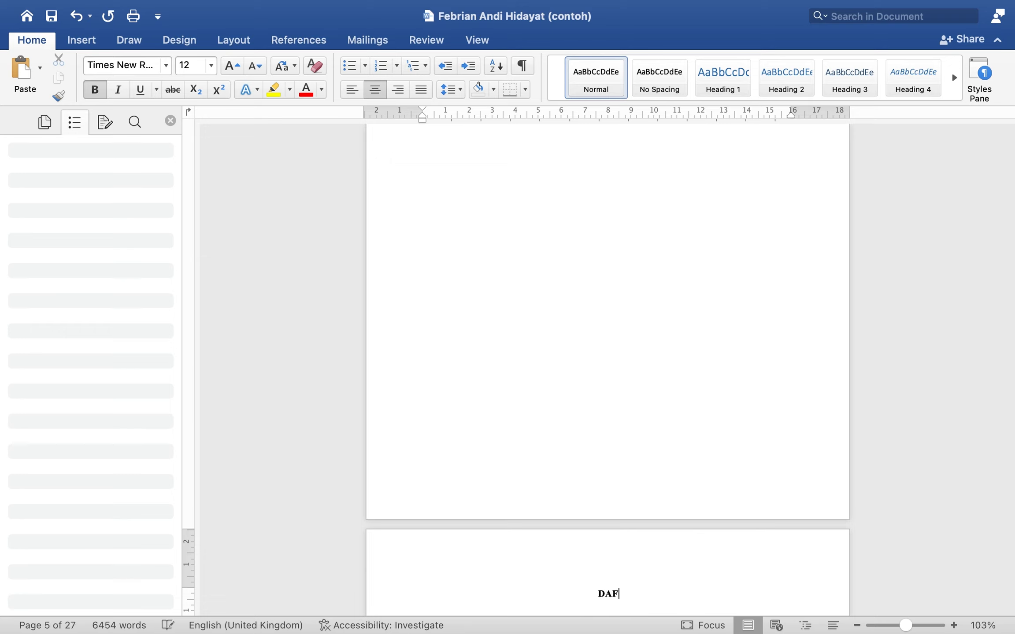
{"action": "type", "text": "TAR GAMBAR"}
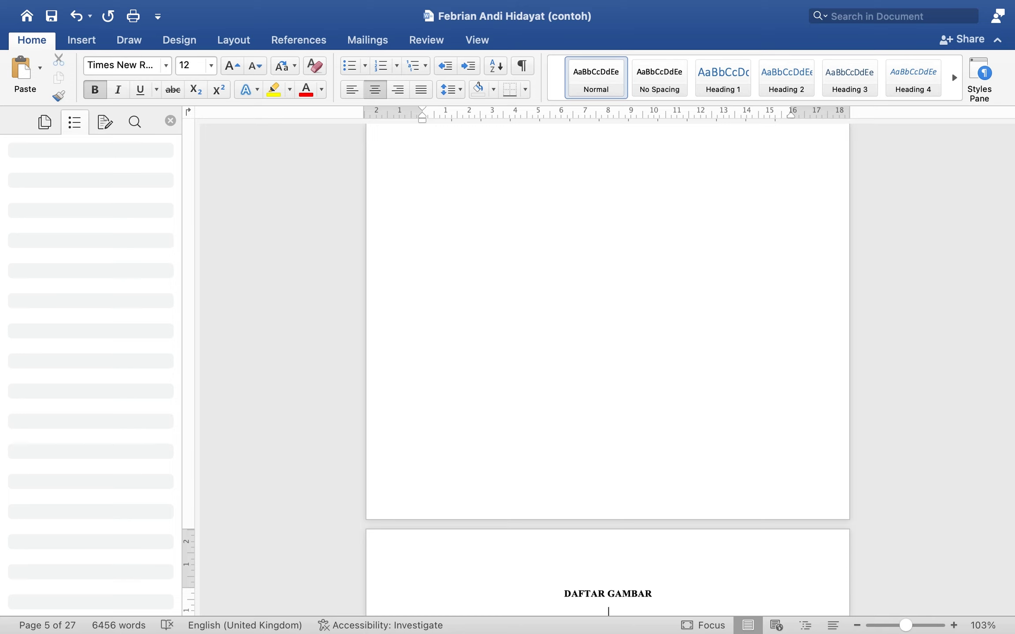
{"action": "key", "text": "super+Return"}
{"action": "type", "text": "DAFTAR LAMPIRAN"}
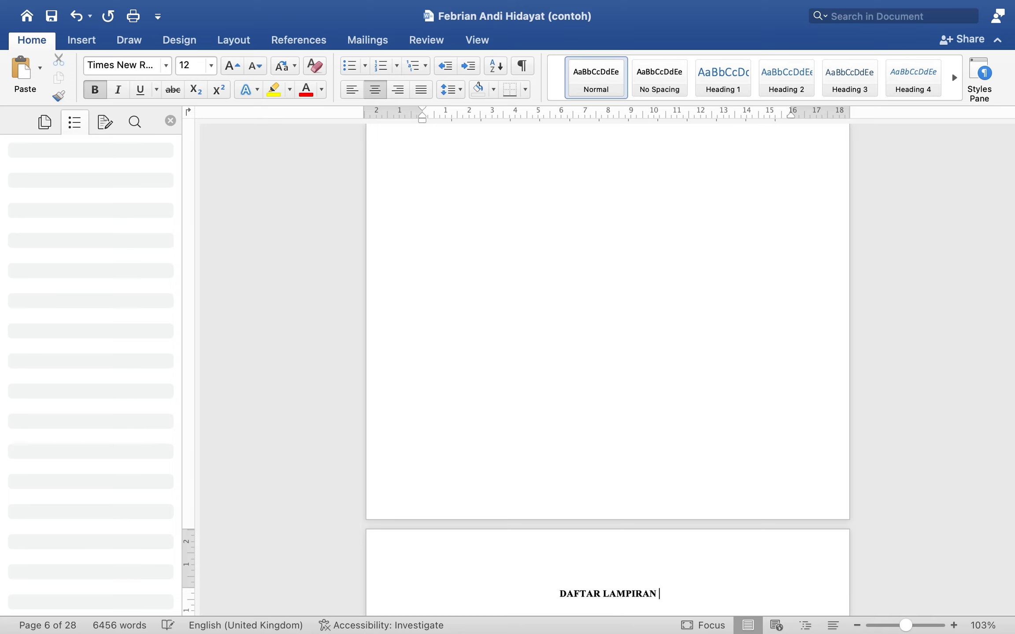
Review the front matter pages, from the newly added list pages back to the cover
{"action": "scroll", "coordinate": [575, 384], "scroll_direction": "up", "scroll_amount": 20}
{"action": "scroll", "coordinate": [576, 385], "scroll_direction": "up", "scroll_amount": 15}
{"action": "scroll", "coordinate": [576, 385], "scroll_direction": "up", "scroll_amount": 20}
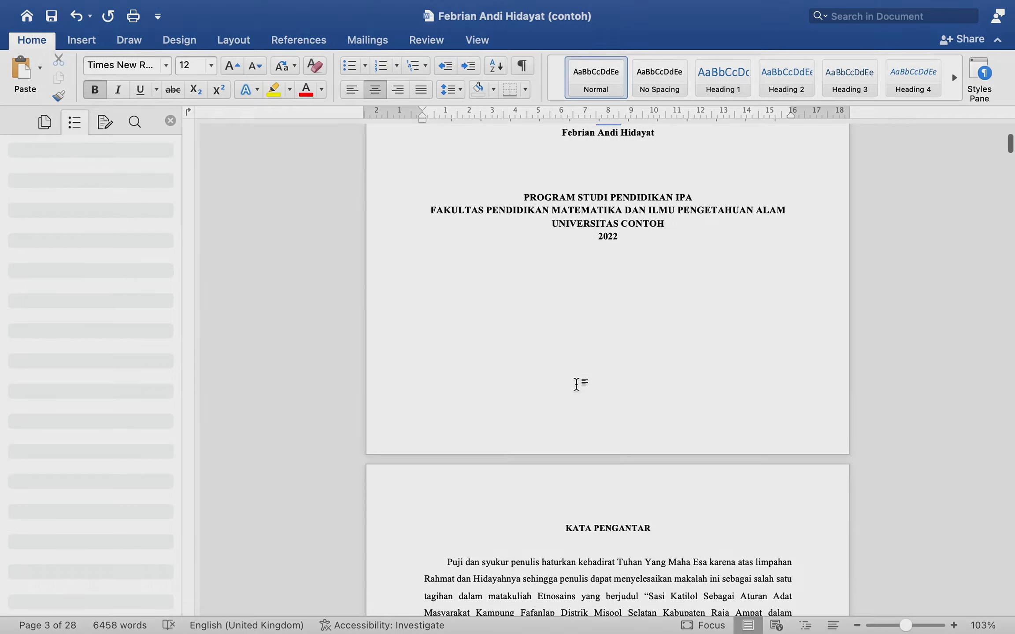
{"action": "scroll", "coordinate": [576, 384], "scroll_direction": "down", "scroll_amount": 20}
{"action": "scroll", "coordinate": [576, 384], "scroll_direction": "up", "scroll_amount": 10}
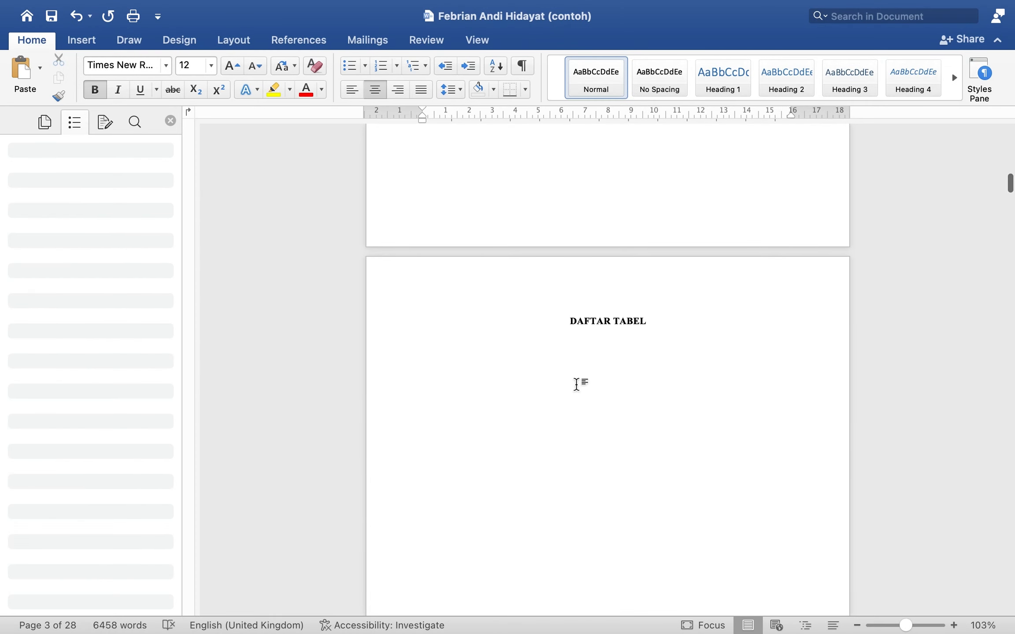
{"action": "scroll", "coordinate": [607, 304], "scroll_direction": "up", "scroll_amount": 10}
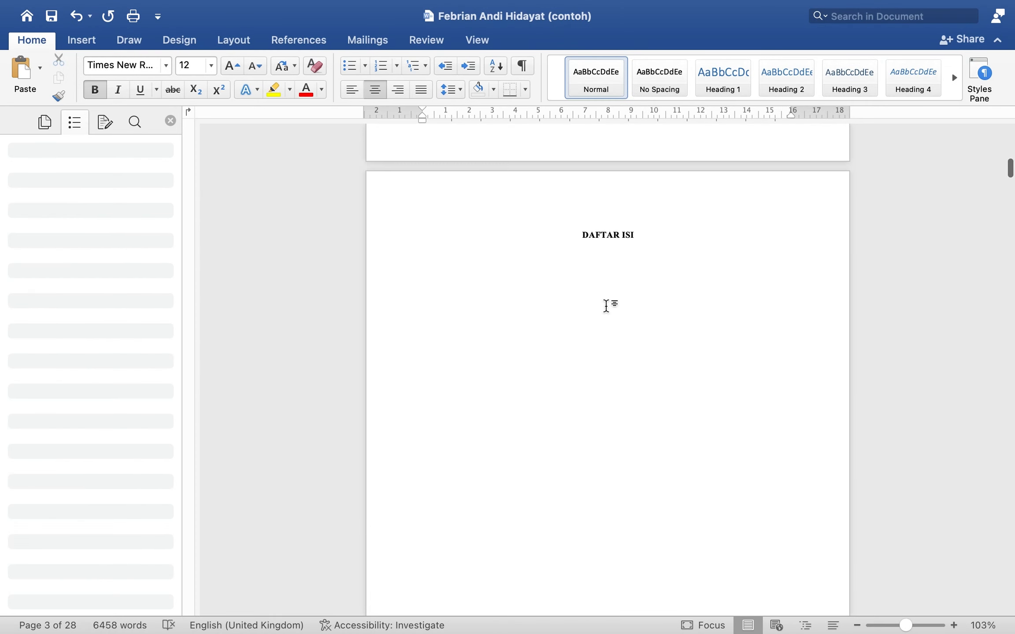
{"action": "scroll", "coordinate": [606, 305], "scroll_direction": "up", "scroll_amount": 3}
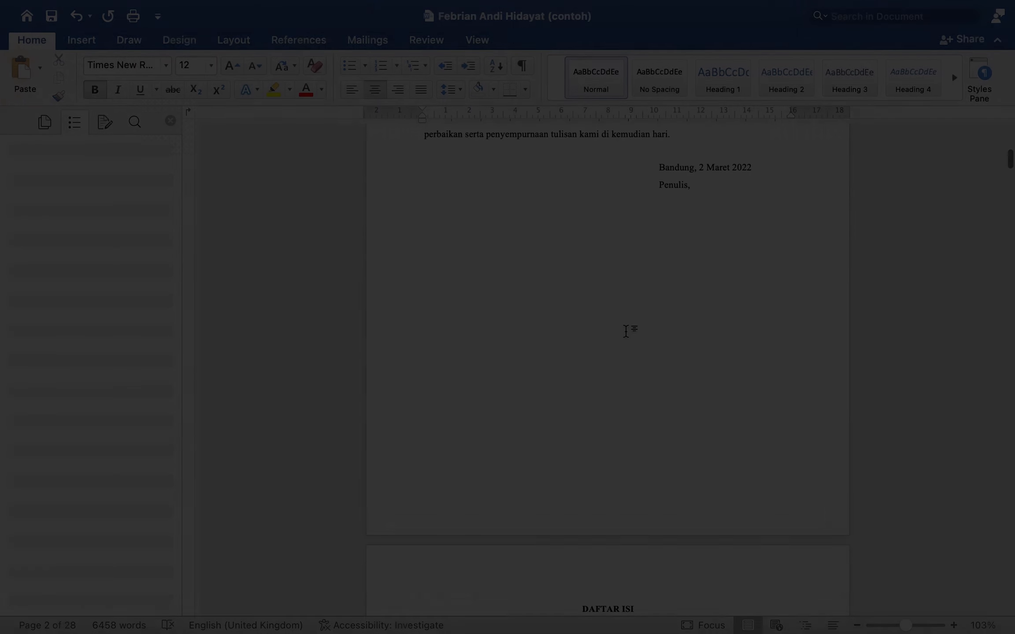
{"action": "scroll", "coordinate": [610, 321], "scroll_direction": "down", "scroll_amount": 10}
{"action": "scroll", "coordinate": [626, 331], "scroll_direction": "up", "scroll_amount": 8}
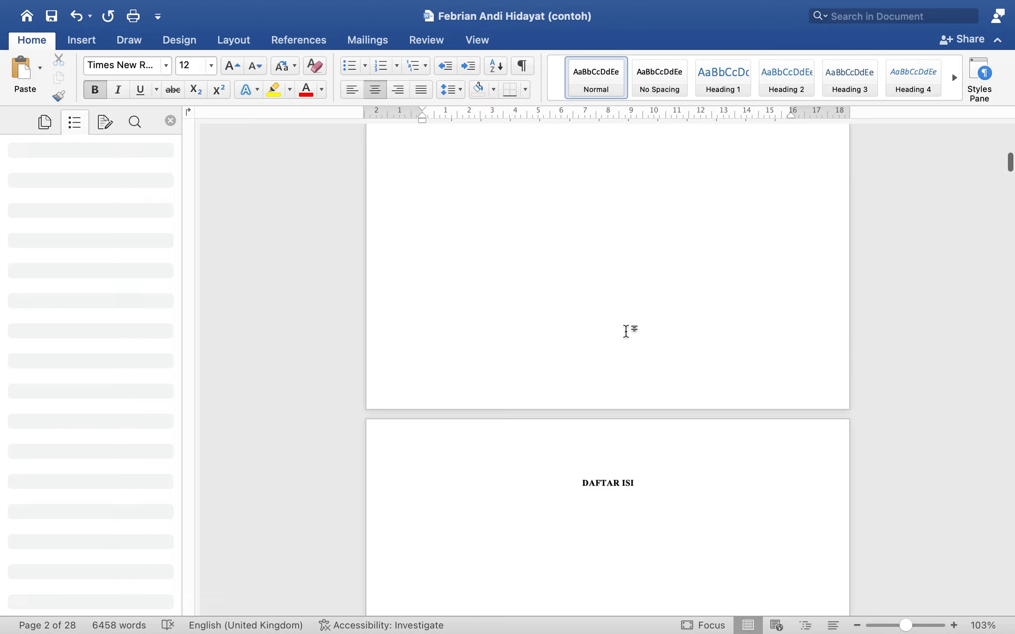
{"action": "scroll", "coordinate": [626, 331], "scroll_direction": "up", "scroll_amount": 15}
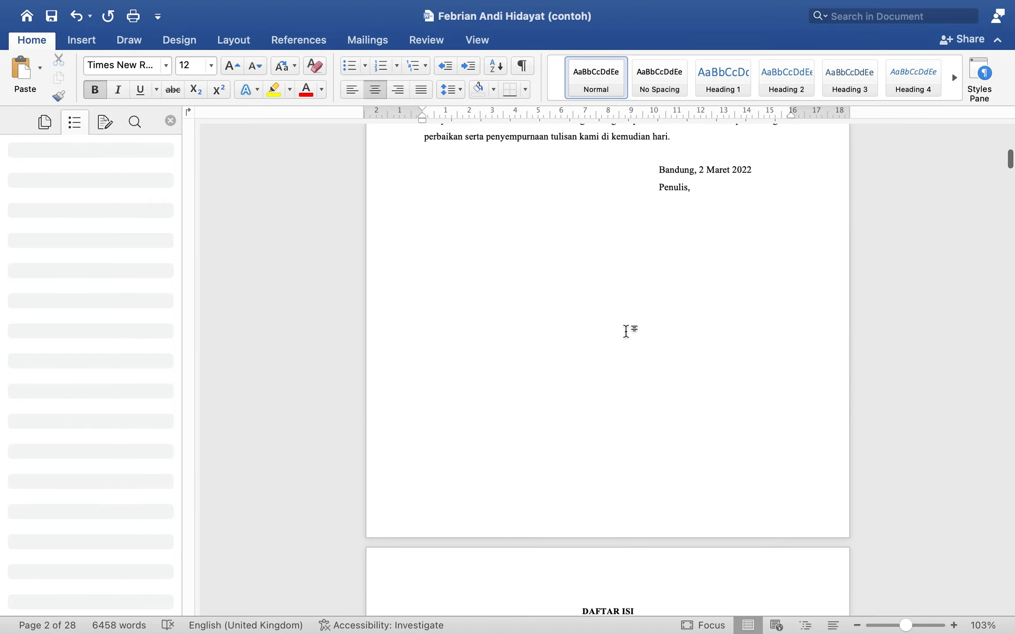
{"action": "scroll", "coordinate": [625, 331], "scroll_direction": "up", "scroll_amount": 6}
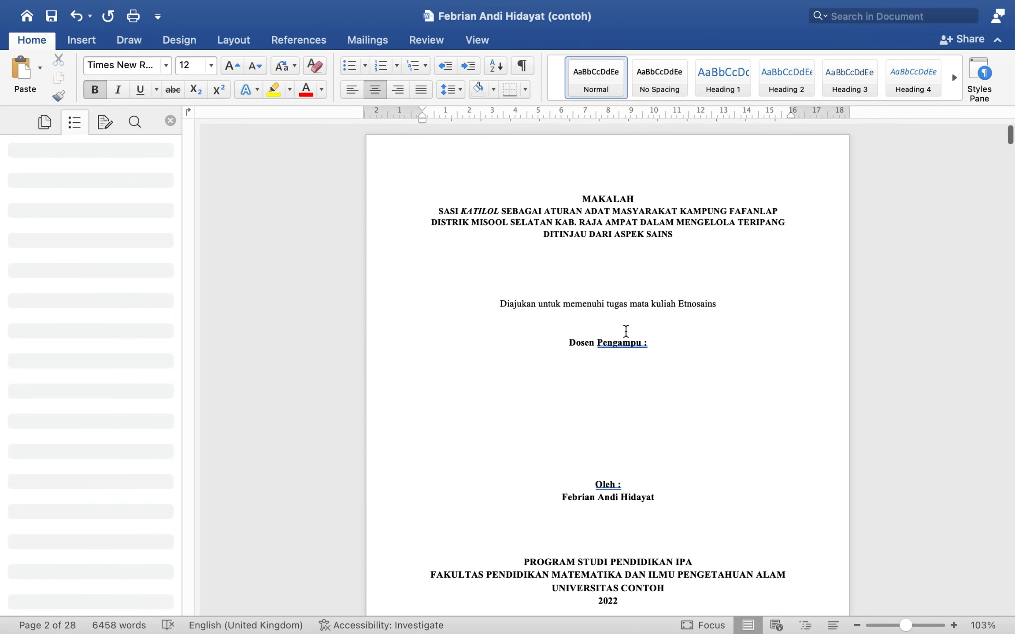
Apply the Heading 1 style to the word MAKALAH on the cover and centre it
{"action": "left_click", "coordinate": [411, 205]}
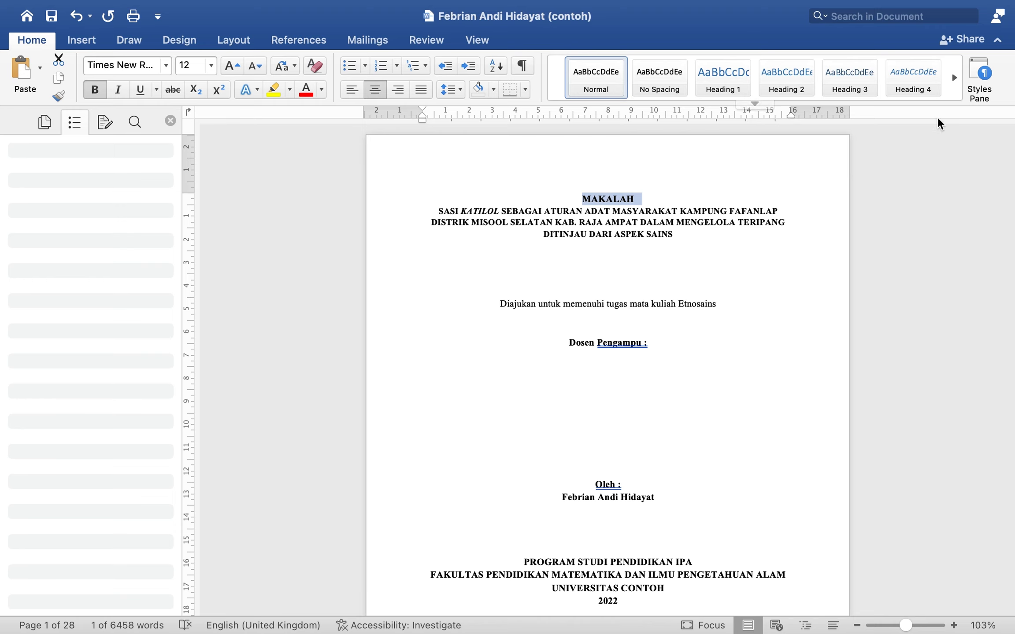
{"action": "left_click", "coordinate": [723, 76]}
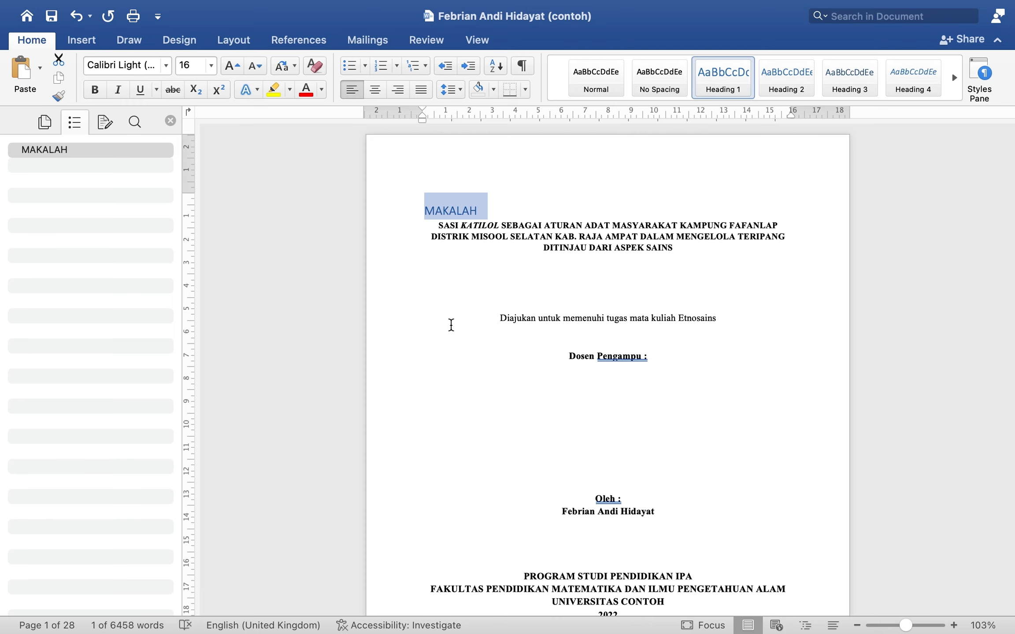
{"action": "key", "text": "super+e"}
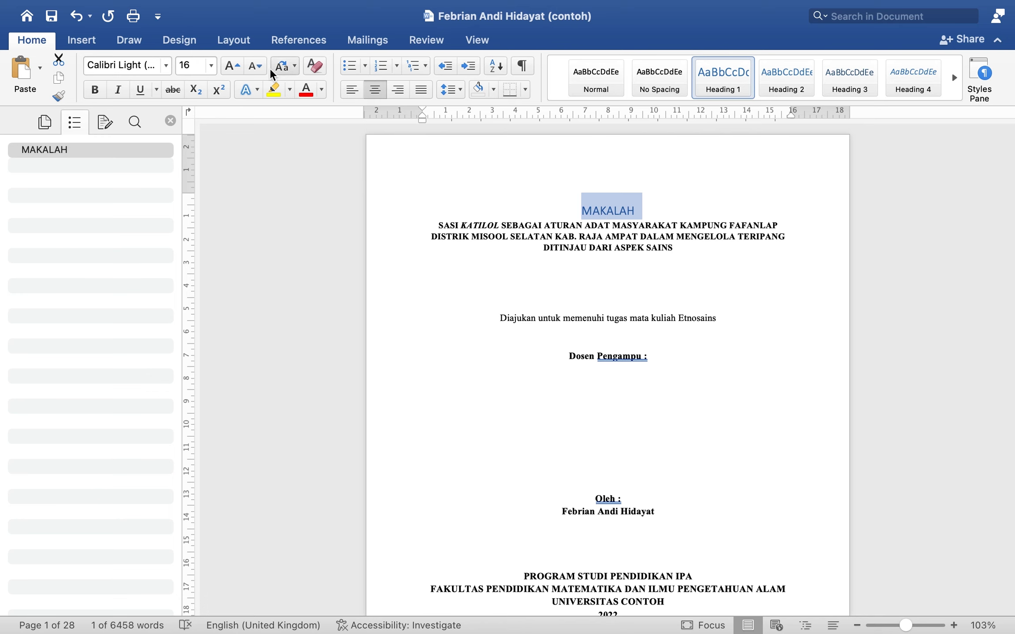
Set the paragraph spacing before the MAKALAH heading to 0 pt
{"action": "left_click", "coordinate": [231, 39]}
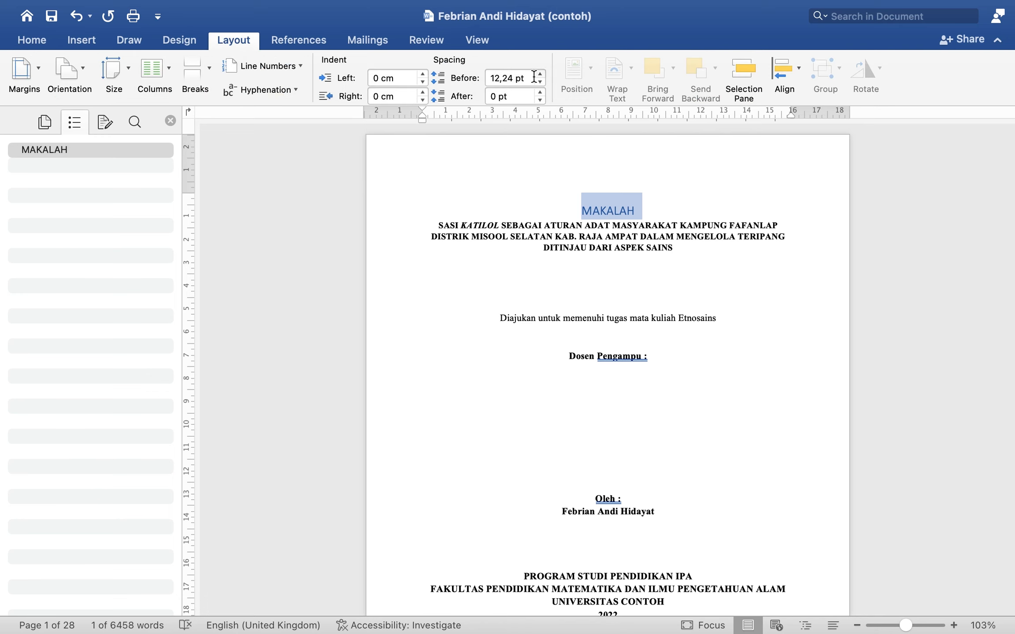
{"action": "left_click", "coordinate": [514, 78]}
{"action": "key", "text": "BackSpace"}
{"action": "key", "text": "BackSpace"}
{"action": "key", "text": "BackSpace"}
{"action": "key", "text": "BackSpace"}
{"action": "key", "text": "BackSpace"}
{"action": "type", "text": "0"}
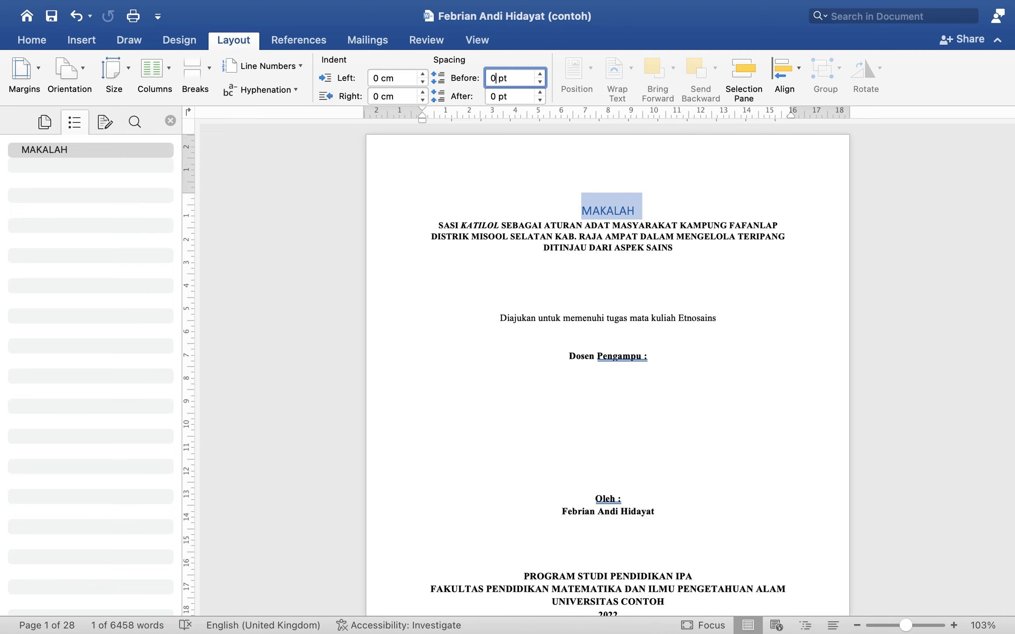
{"action": "key", "text": "Return"}
{"action": "left_click", "coordinate": [656, 214]}
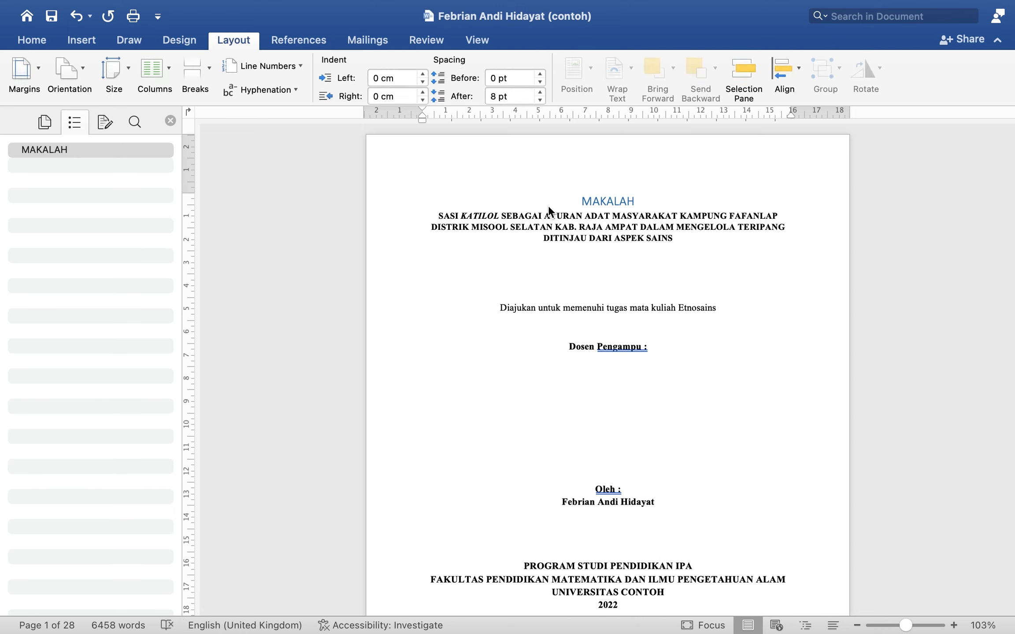
Set the MAKALAH heading on the cover to Times New Roman, size 12
{"action": "left_click", "coordinate": [329, 193]}
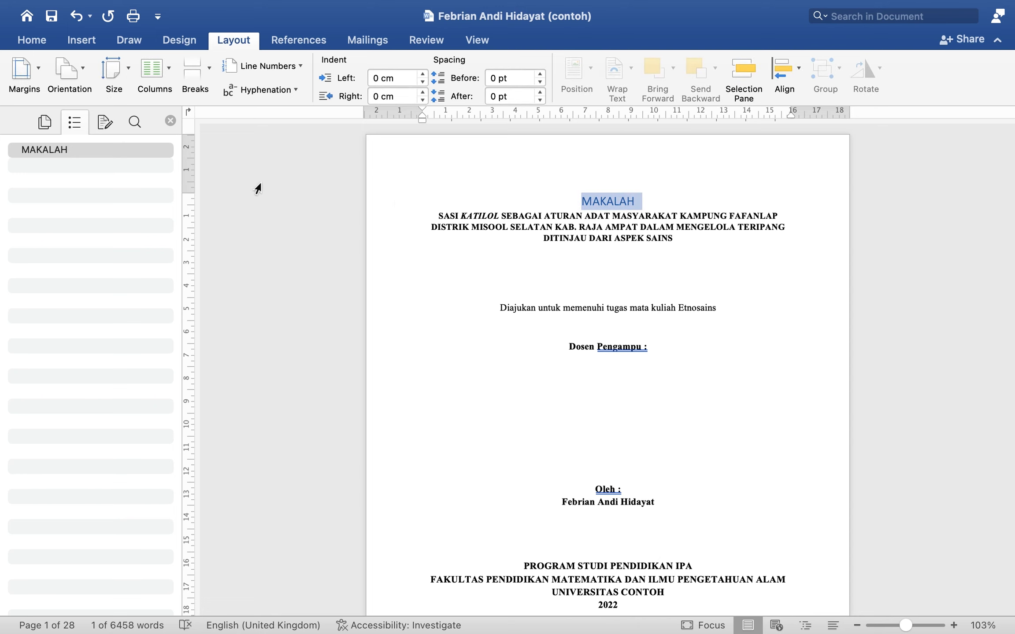
{"action": "left_click", "coordinate": [39, 39]}
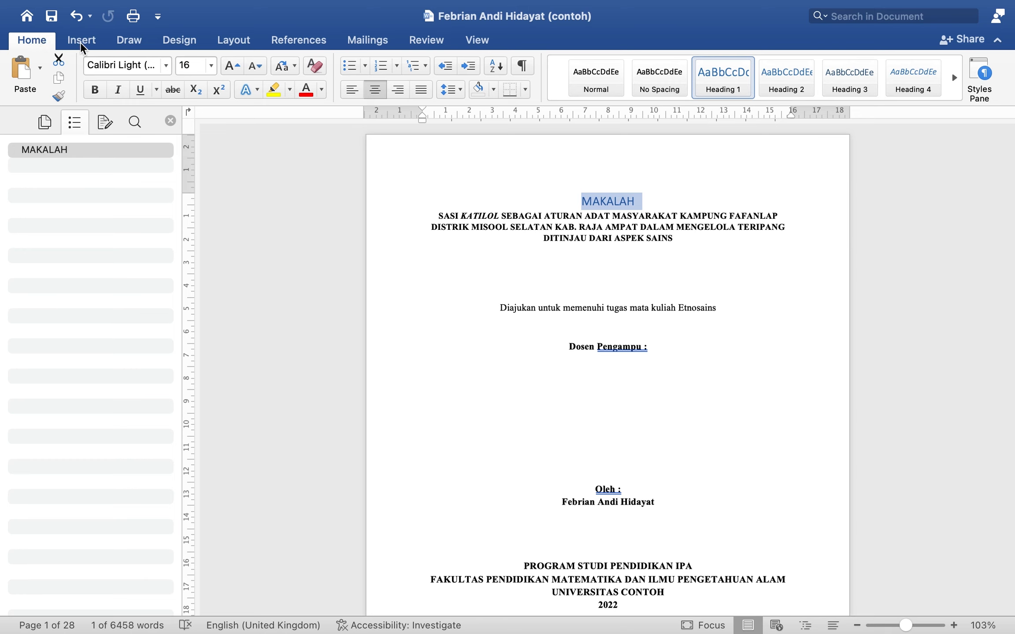
{"action": "left_click", "coordinate": [212, 70]}
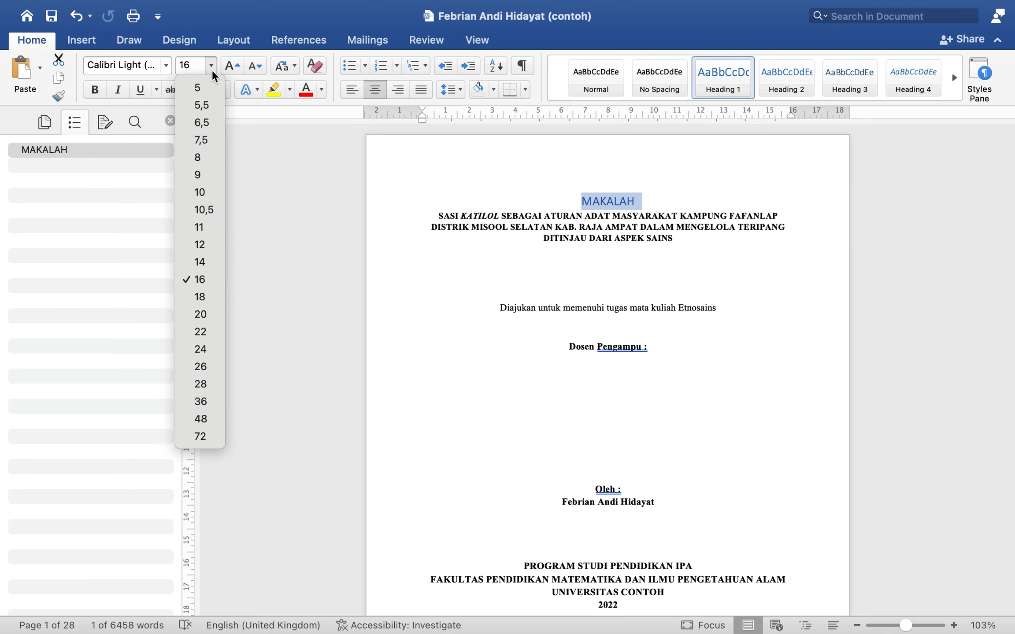
{"action": "left_click", "coordinate": [199, 245]}
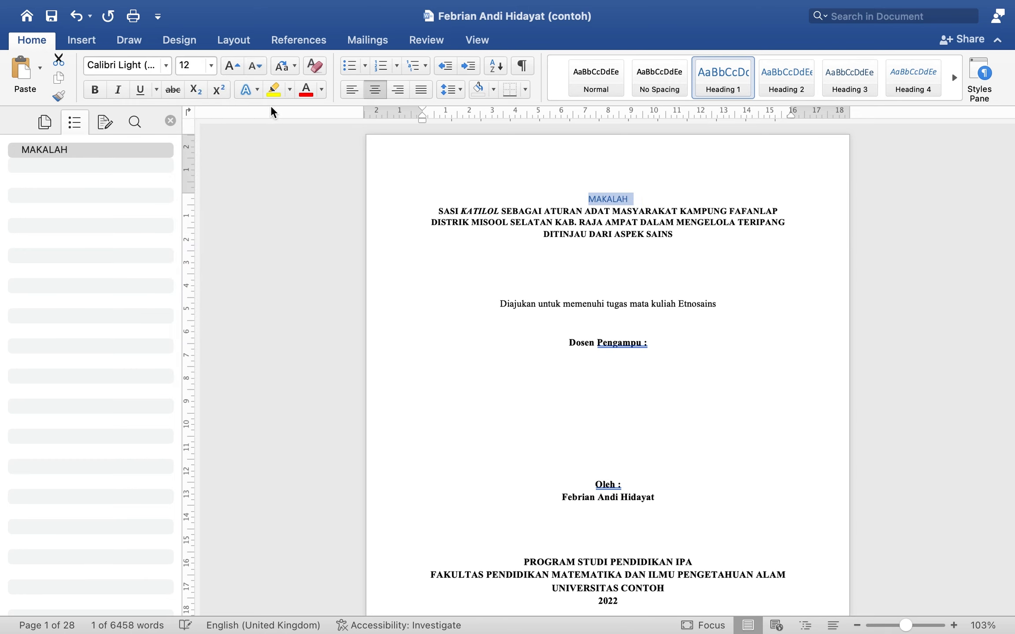
{"action": "left_click", "coordinate": [126, 66]}
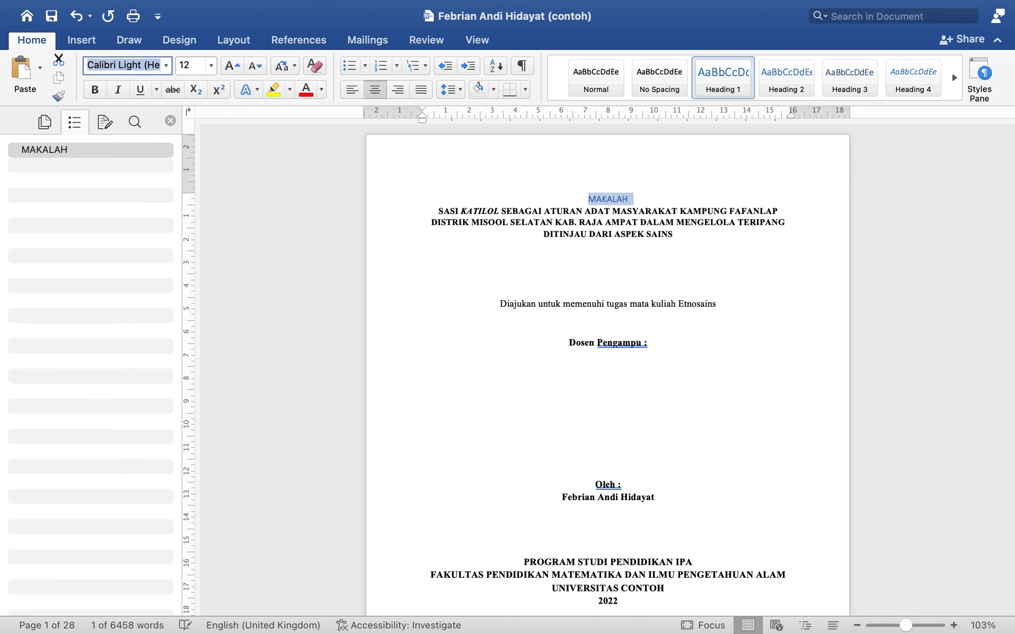
{"action": "type", "text": "Times New R..."}
{"action": "key", "text": "Return"}
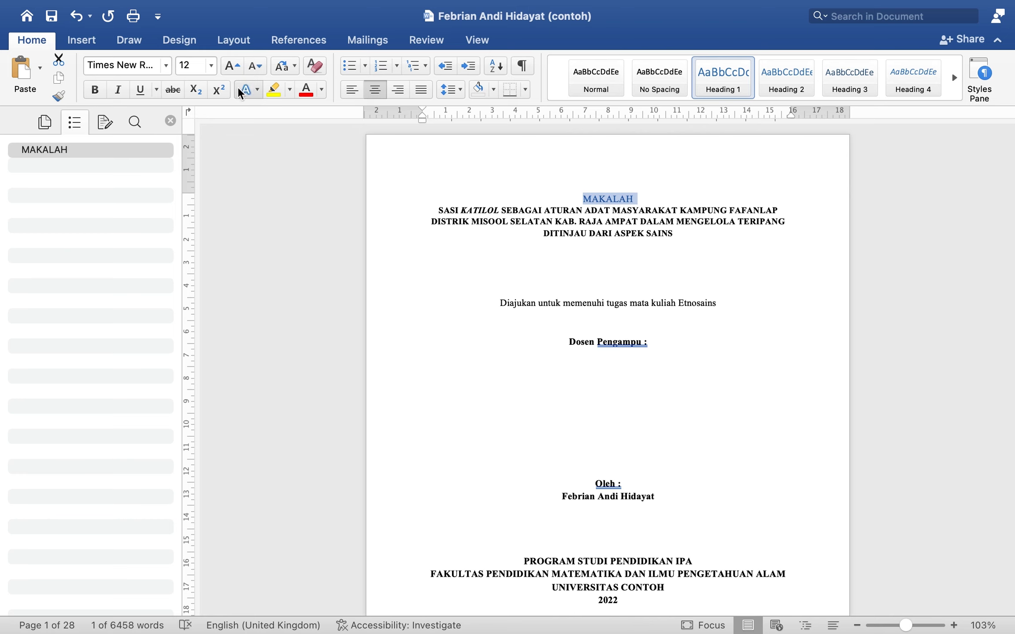
Make the MAKALAH heading bold and colour its text black
{"action": "left_click", "coordinate": [93, 90]}
{"action": "left_click", "coordinate": [322, 89]}
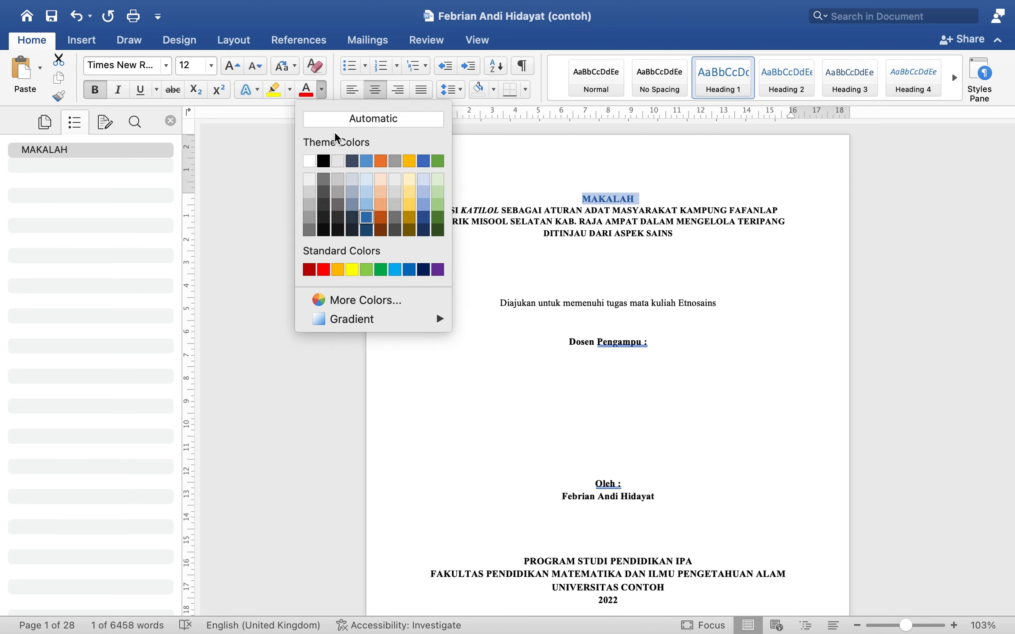
{"action": "left_click", "coordinate": [321, 161]}
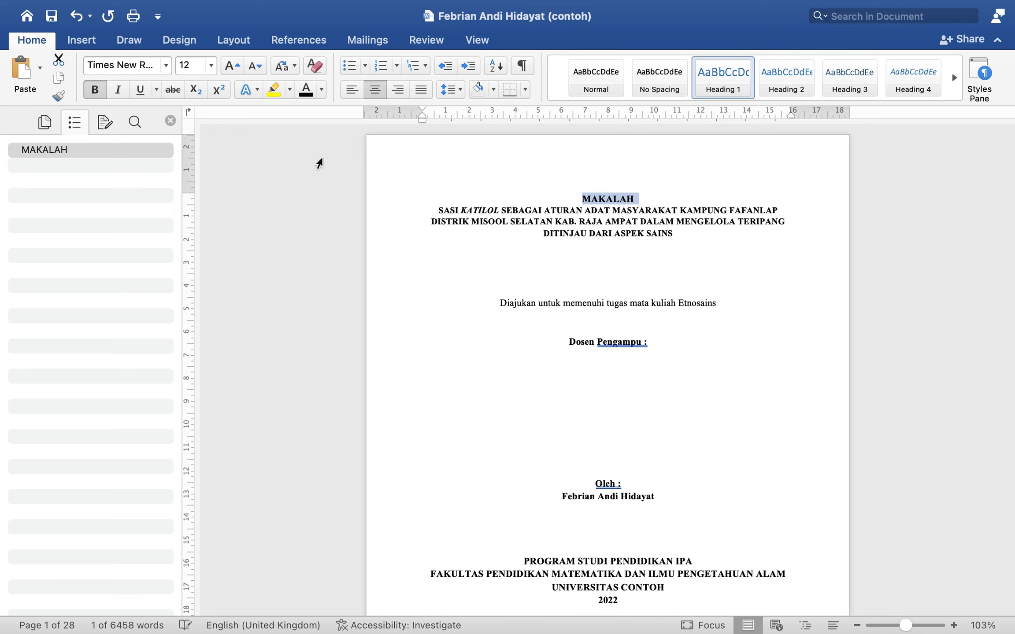
{"action": "left_click", "coordinate": [712, 248]}
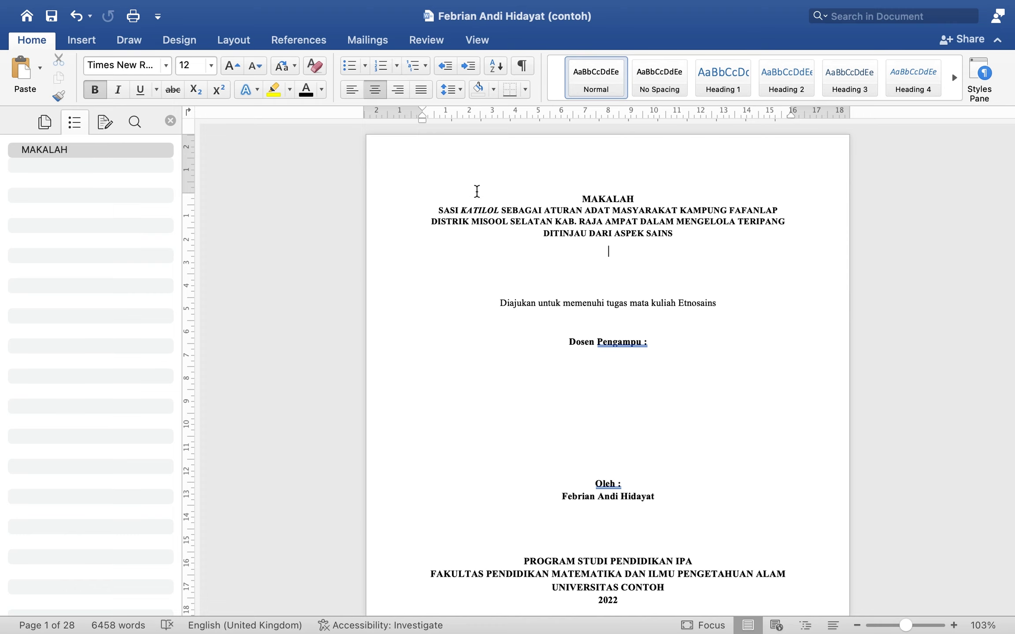
Set the line spacing of the MAKALAH heading to 1,15
{"action": "left_click", "coordinate": [402, 202]}
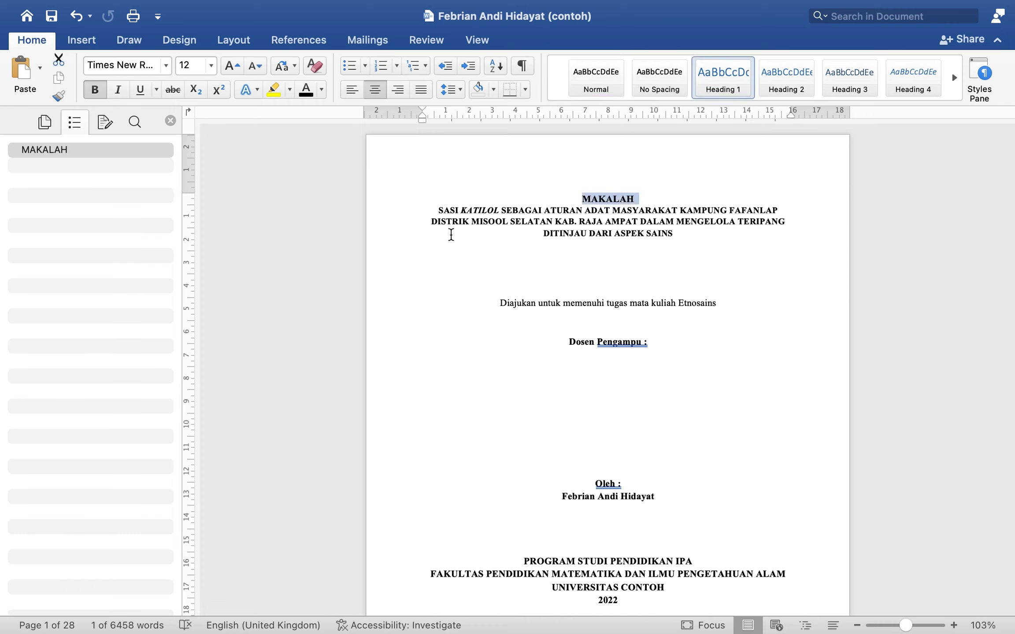
{"action": "left_click", "coordinate": [635, 203]}
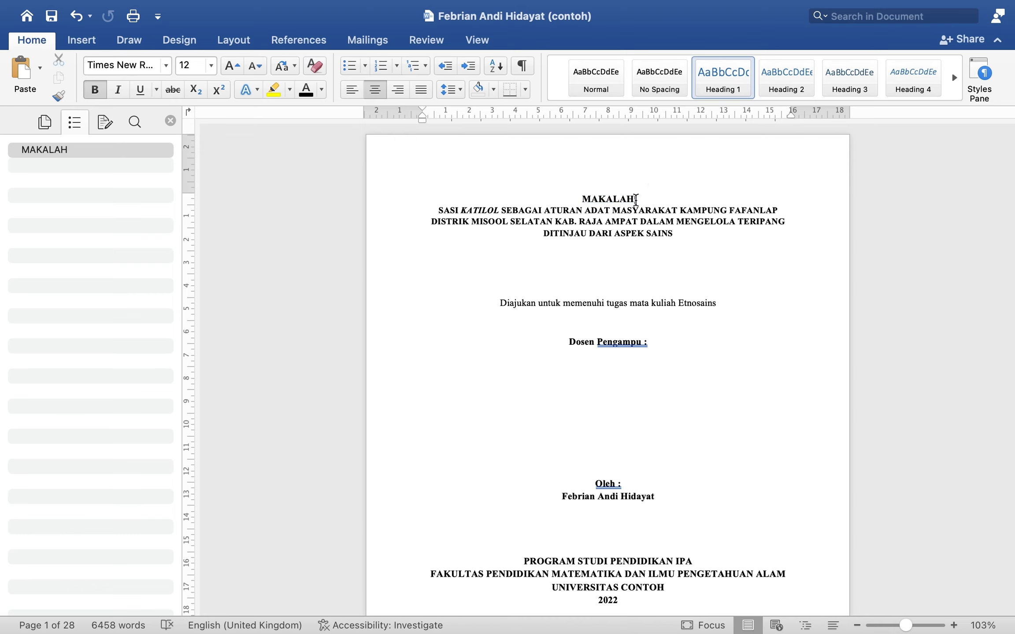
{"action": "left_click", "coordinate": [406, 206]}
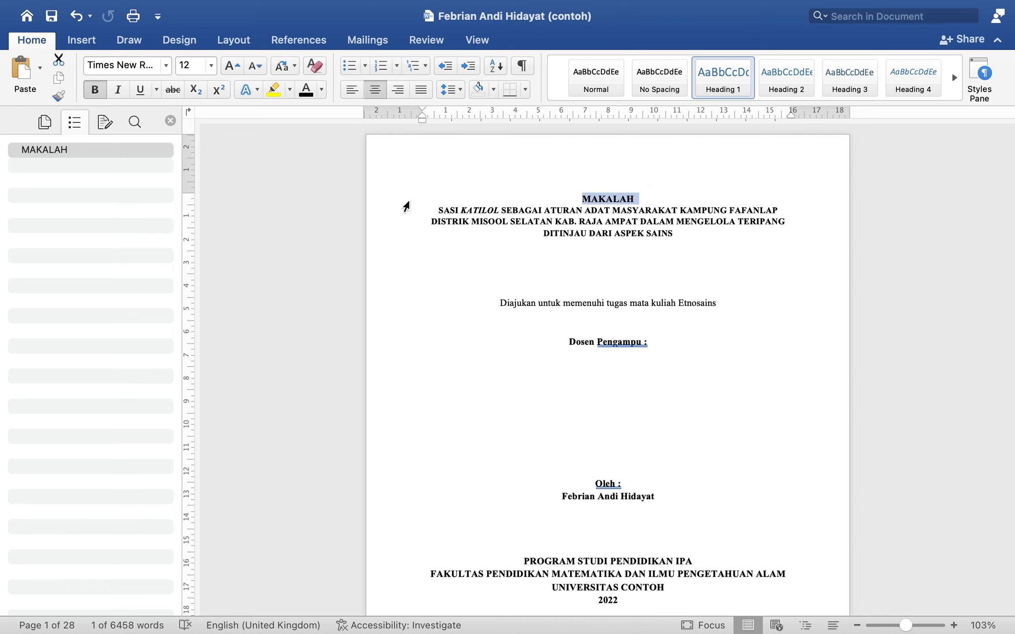
{"action": "left_click", "coordinate": [449, 92]}
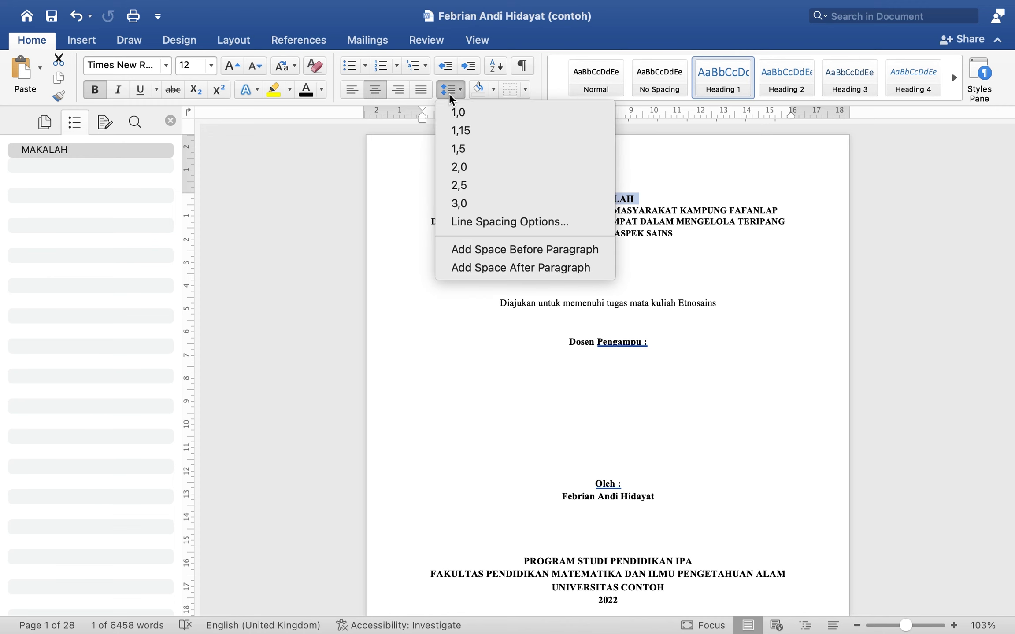
{"action": "left_click", "coordinate": [466, 133]}
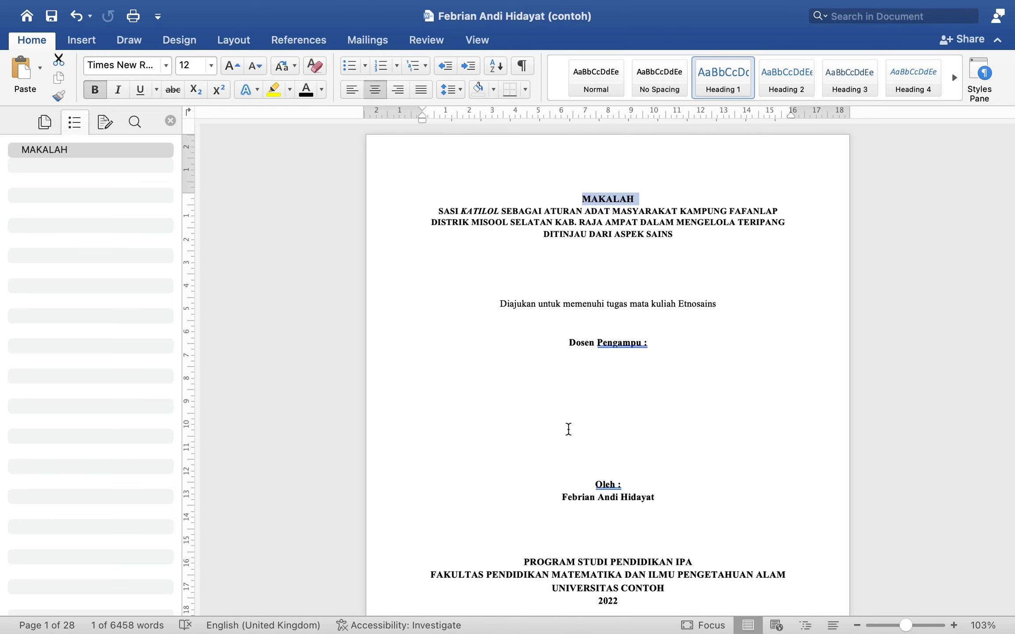
Apply the Heading 1 style to the KATA PENGANTAR title on the page after the cover
{"action": "scroll", "coordinate": [569, 429], "scroll_direction": "down", "scroll_amount": 15}
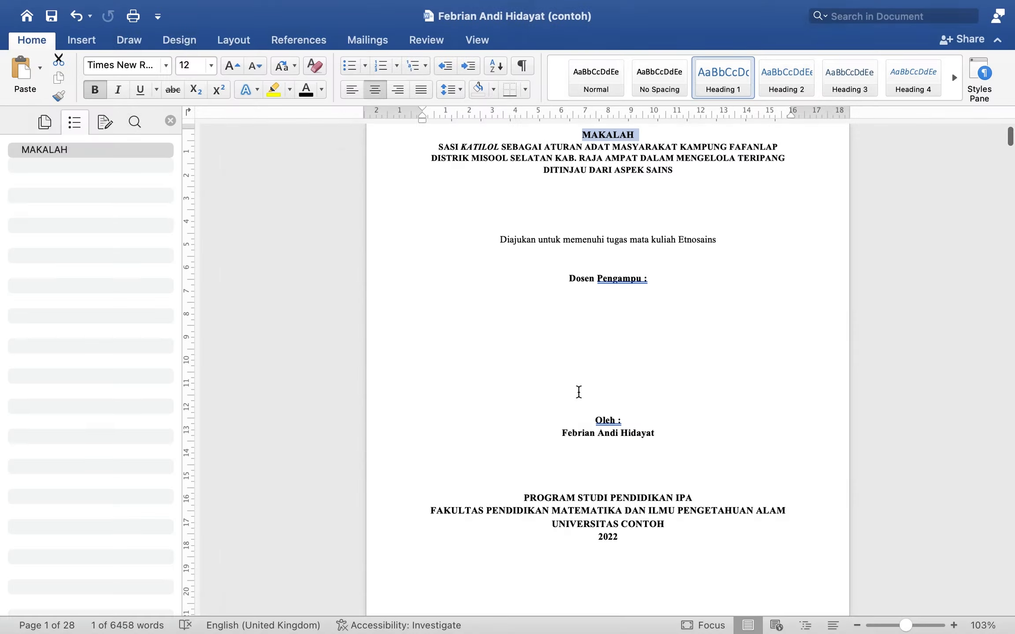
{"action": "scroll", "coordinate": [577, 392], "scroll_direction": "down", "scroll_amount": 10}
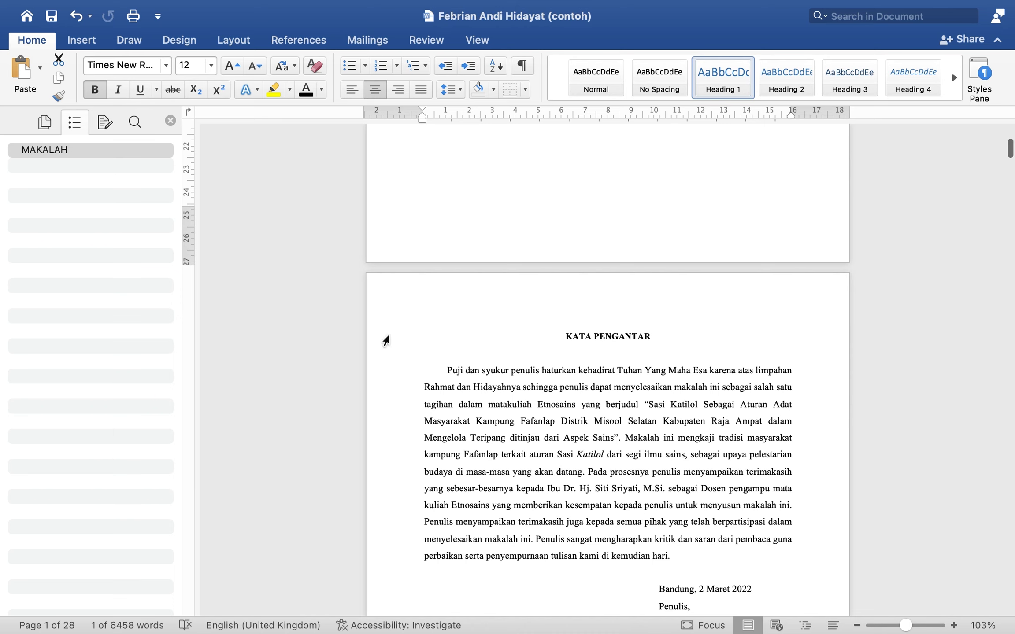
{"action": "left_click", "coordinate": [386, 340]}
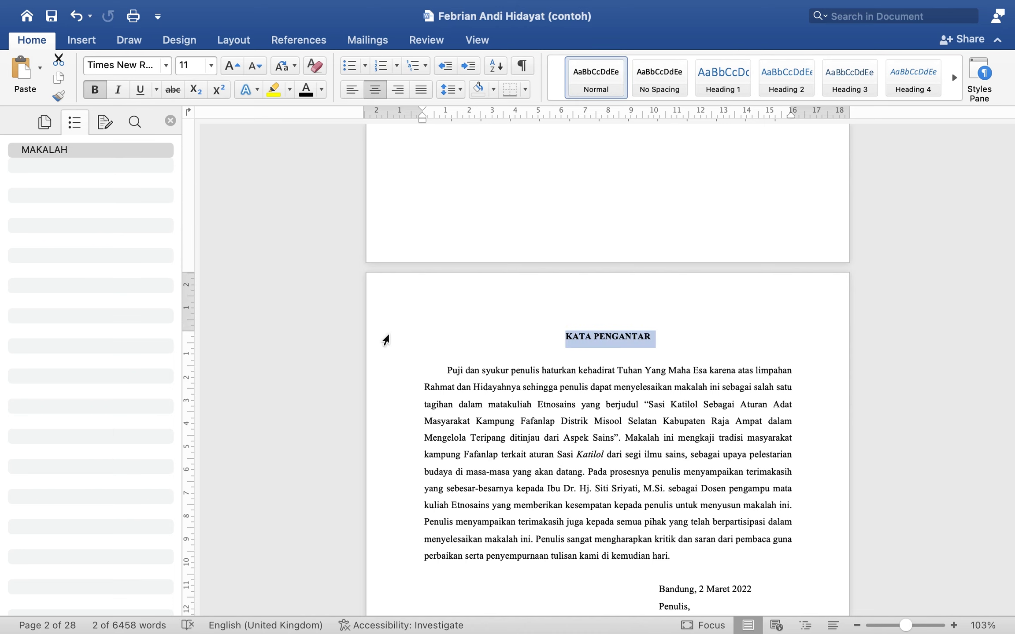
{"action": "key", "text": "super+alt+1"}
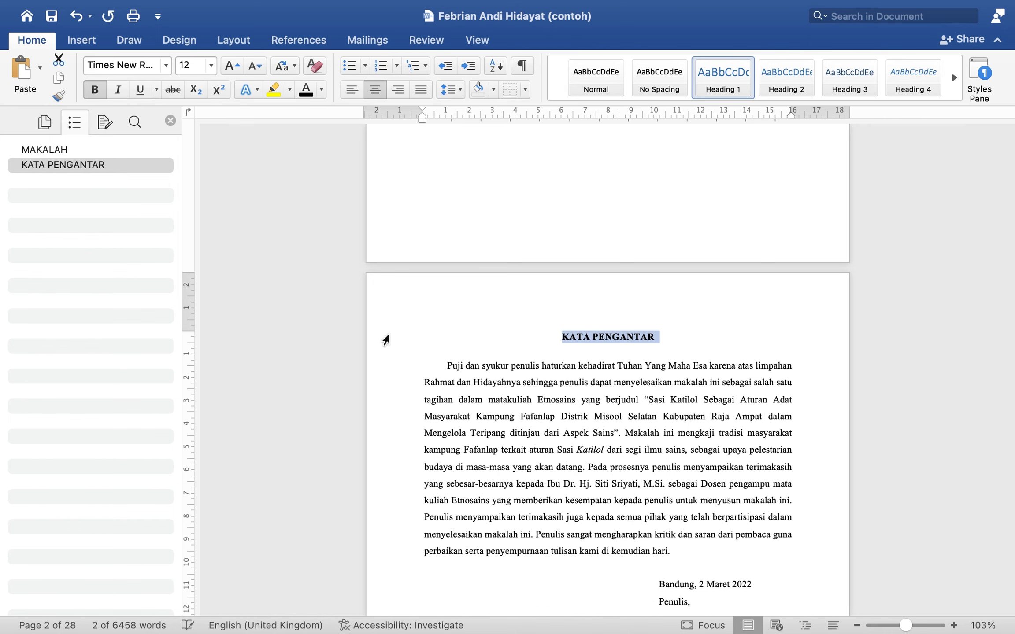
Apply the Heading 1 style to the DAFTAR ISI and DAFTAR TABEL titles
{"action": "scroll", "coordinate": [559, 426], "scroll_direction": "down", "scroll_amount": 5}
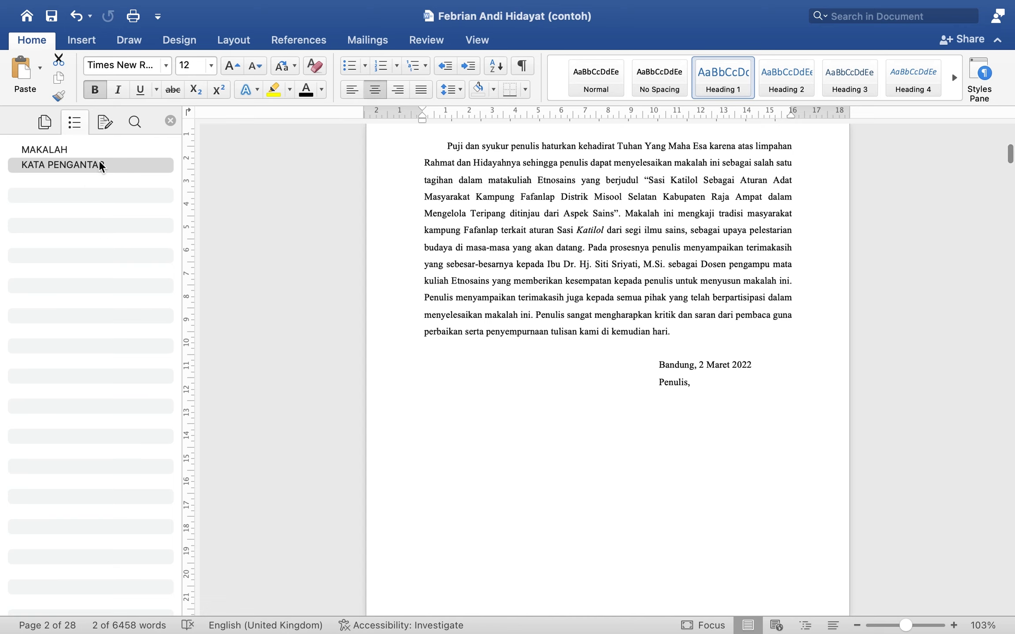
{"action": "scroll", "coordinate": [584, 469], "scroll_direction": "down", "scroll_amount": 10}
{"action": "scroll", "coordinate": [584, 469], "scroll_direction": "down", "scroll_amount": 1}
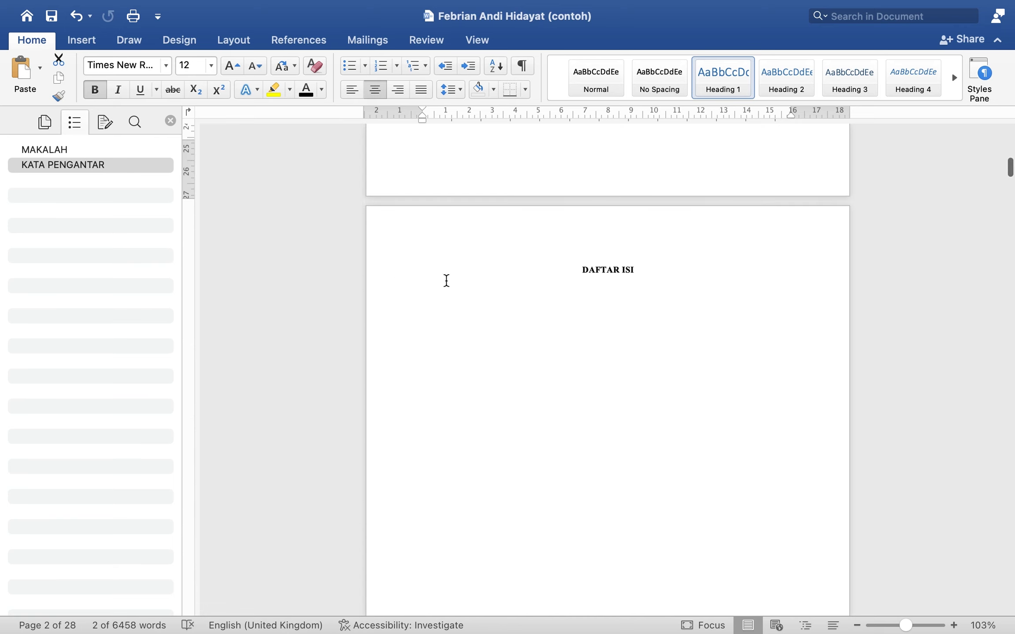
{"action": "left_click", "coordinate": [400, 277]}
{"action": "key", "text": "super+alt+1"}
{"action": "scroll", "coordinate": [512, 448], "scroll_direction": "down", "scroll_amount": 12}
{"action": "left_click", "coordinate": [402, 406]}
{"action": "key", "text": "super+alt+1"}
Apply the Heading 1 style to the DAFTAR GAMBAR and DAFTAR LAMPIRAN titles
{"action": "scroll", "coordinate": [533, 503], "scroll_direction": "down", "scroll_amount": 5}
{"action": "scroll", "coordinate": [455, 317], "scroll_direction": "down", "scroll_amount": 12}
{"action": "left_click", "coordinate": [389, 291]}
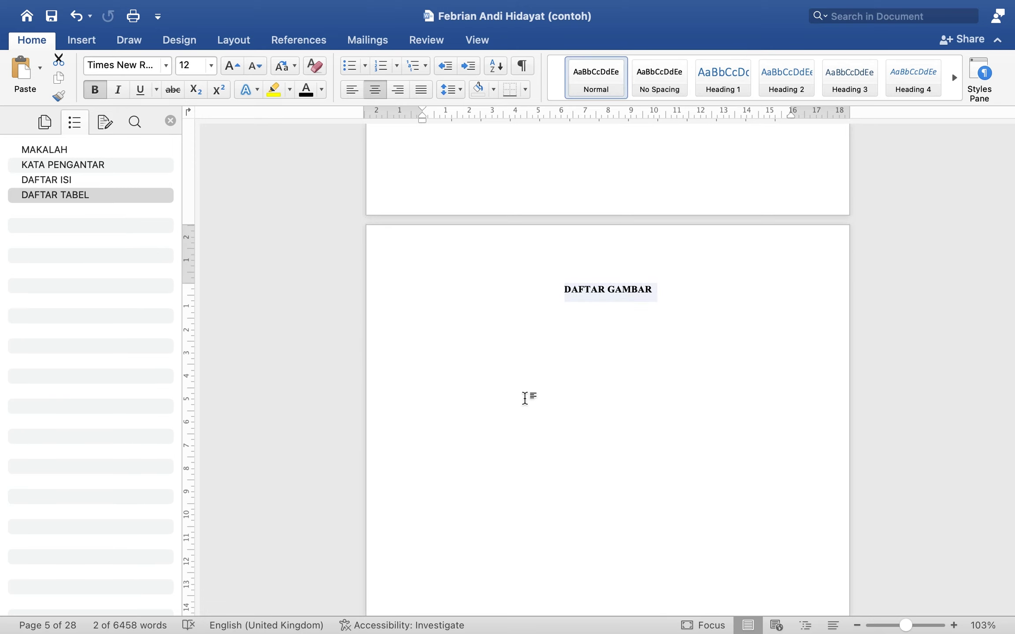
{"action": "key", "text": "super+alt+1"}
{"action": "scroll", "coordinate": [645, 441], "scroll_direction": "down", "scroll_amount": 6}
{"action": "scroll", "coordinate": [645, 440], "scroll_direction": "down", "scroll_amount": 10}
{"action": "left_click", "coordinate": [401, 458]}
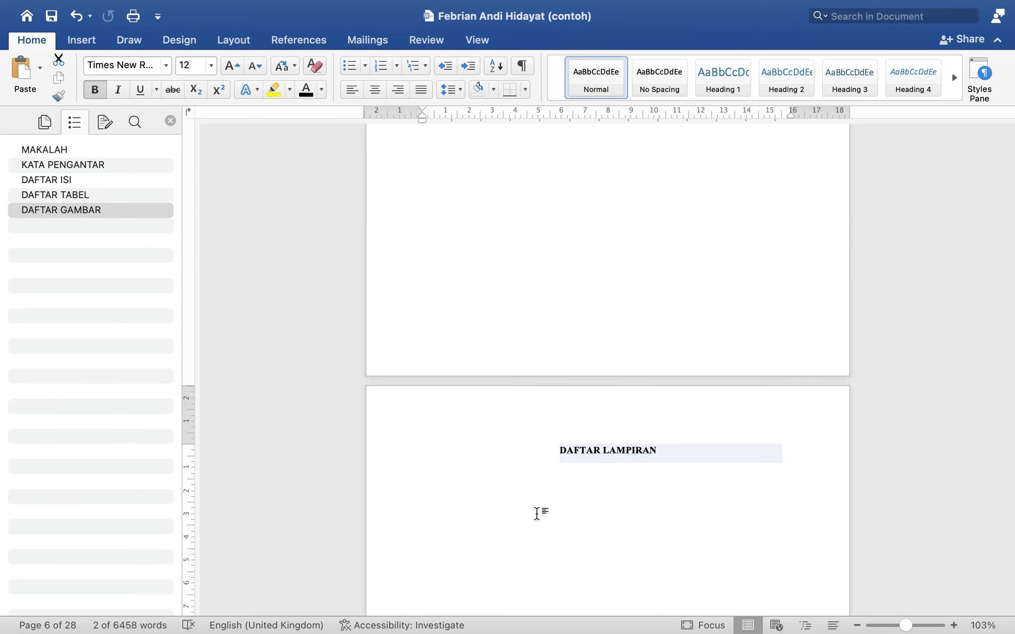
{"action": "key", "text": "super+alt+1"}
Apply the Heading 1 style to both lines of the first chapter title, BAB I and PENDAHULUAN
{"action": "scroll", "coordinate": [583, 502], "scroll_direction": "down", "scroll_amount": 4}
{"action": "scroll", "coordinate": [584, 503], "scroll_direction": "down", "scroll_amount": 10}
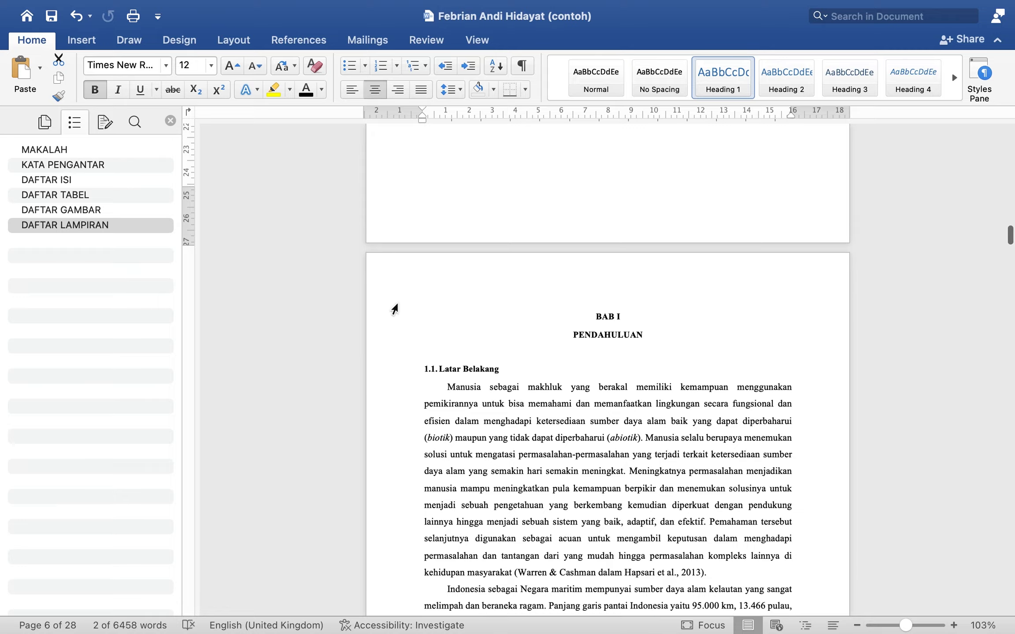
{"action": "left_click", "coordinate": [396, 341]}
{"action": "left_click_drag", "start_coordinate": [397, 348], "coordinate": [401, 328]}
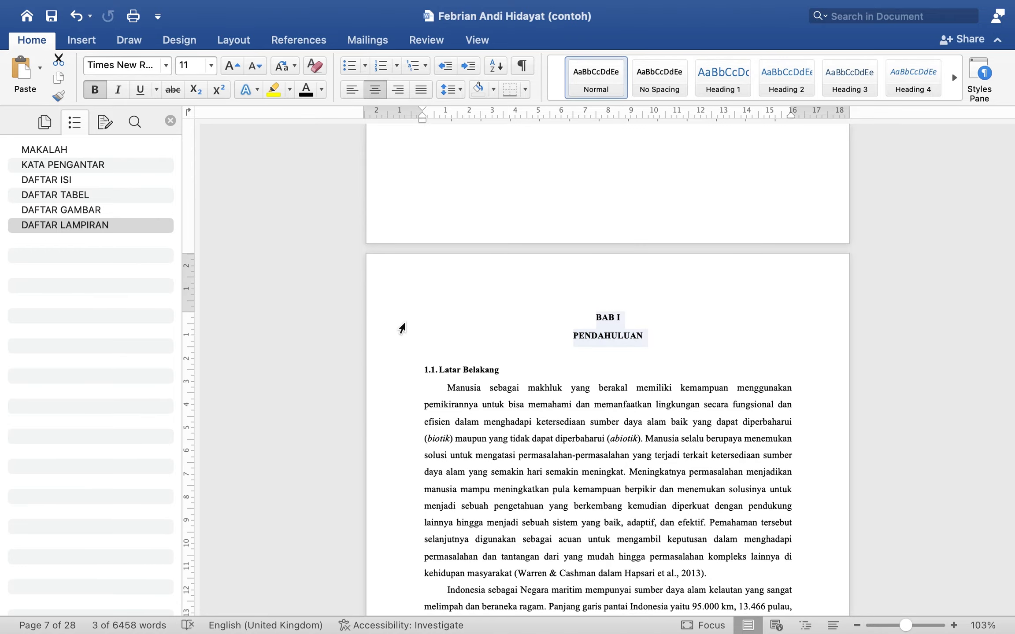
{"action": "key", "text": "super+alt+1"}
Apply the Heading 1 style to both lines of the second chapter title, BAB II and ISI
{"action": "scroll", "coordinate": [537, 460], "scroll_direction": "down", "scroll_amount": 4}
{"action": "scroll", "coordinate": [536, 459], "scroll_direction": "down", "scroll_amount": 12}
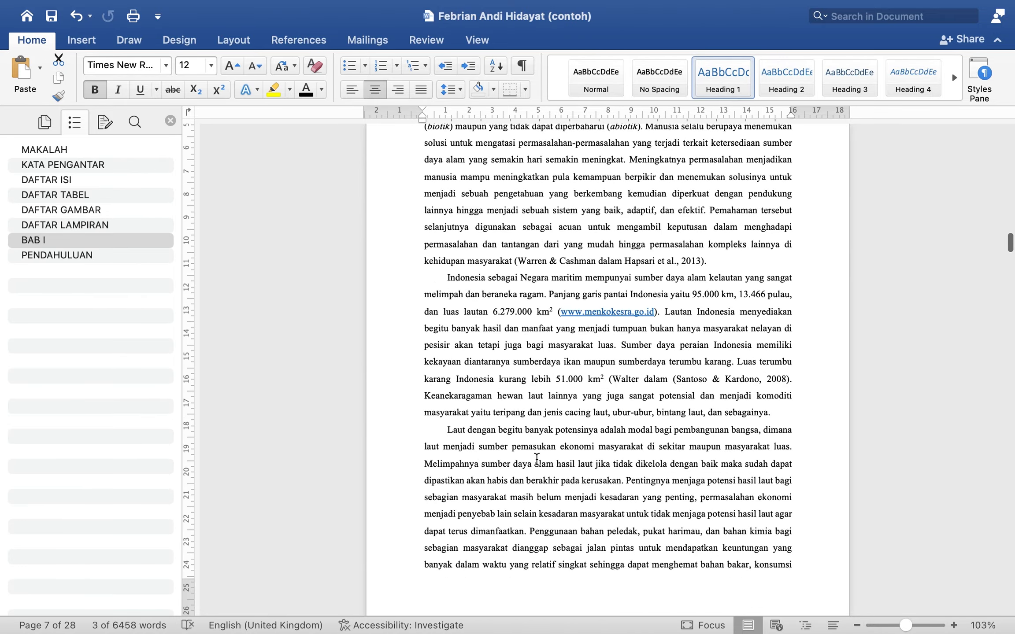
{"action": "scroll", "coordinate": [536, 459], "scroll_direction": "down", "scroll_amount": 20}
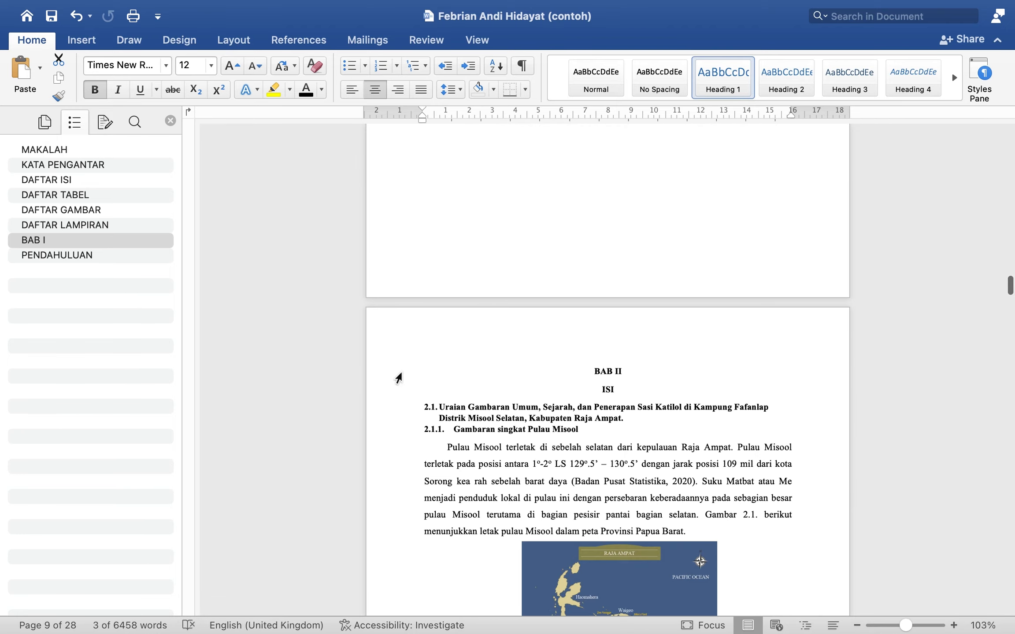
{"action": "left_click_drag", "start_coordinate": [396, 374], "coordinate": [397, 400]}
{"action": "key", "text": "super+alt+1"}
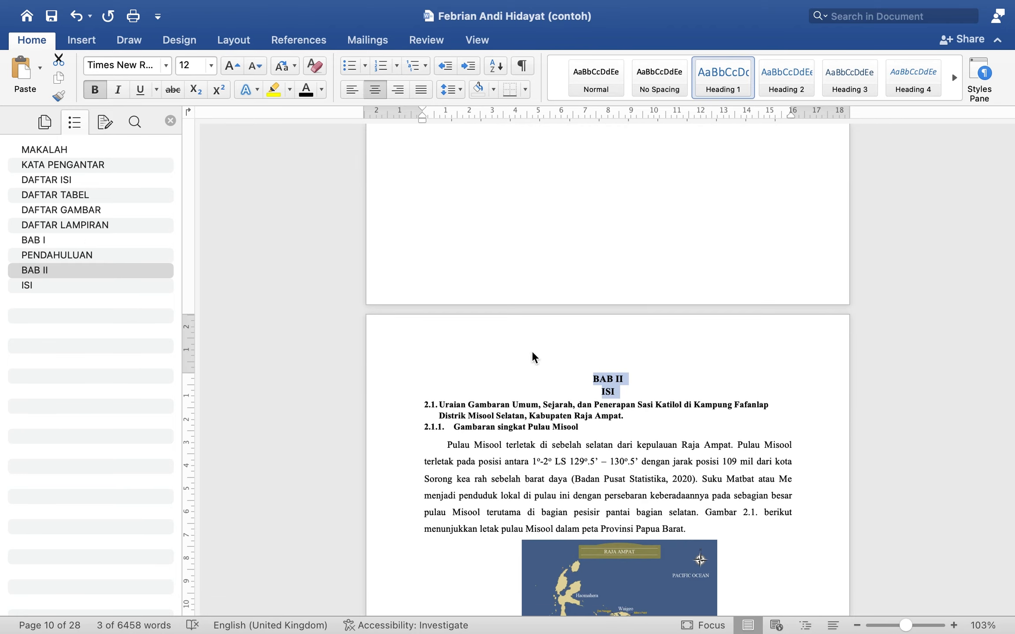
Apply the Heading 1 style to both lines of the third chapter title, BAB III and KESIMPULAN DAN SARAN
{"action": "scroll", "coordinate": [581, 484], "scroll_direction": "down", "scroll_amount": 10}
{"action": "scroll", "coordinate": [581, 505], "scroll_direction": "down", "scroll_amount": 20}
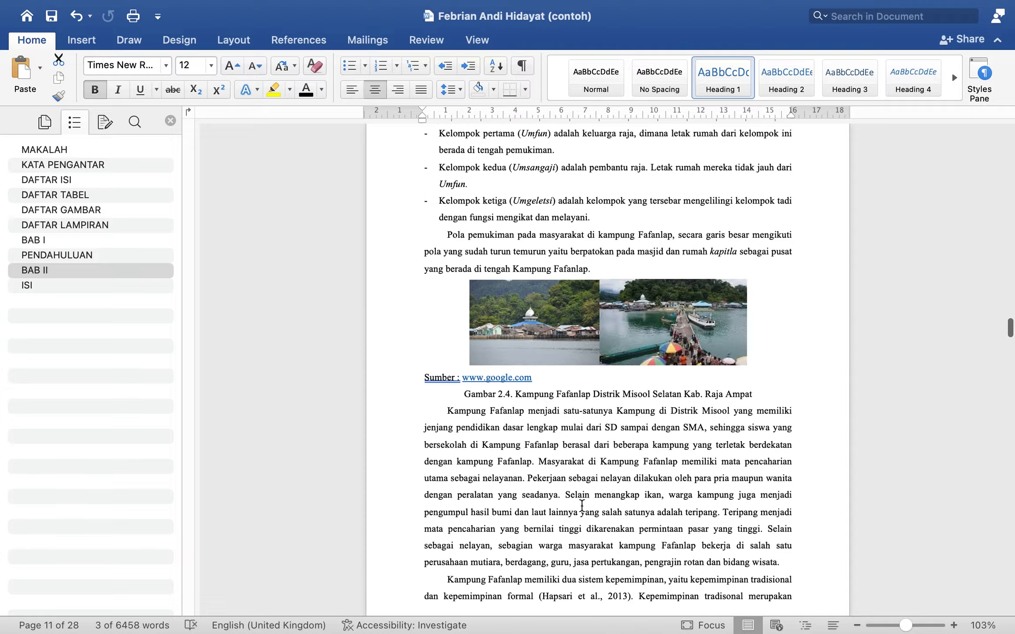
{"action": "scroll", "coordinate": [581, 505], "scroll_direction": "down", "scroll_amount": 15}
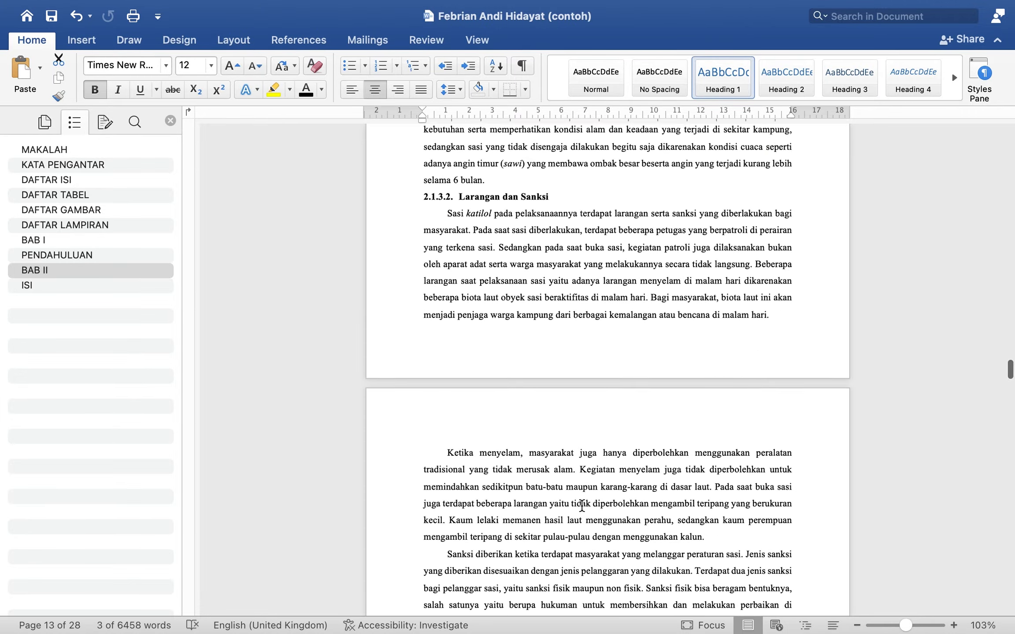
{"action": "scroll", "coordinate": [581, 506], "scroll_direction": "down", "scroll_amount": 20}
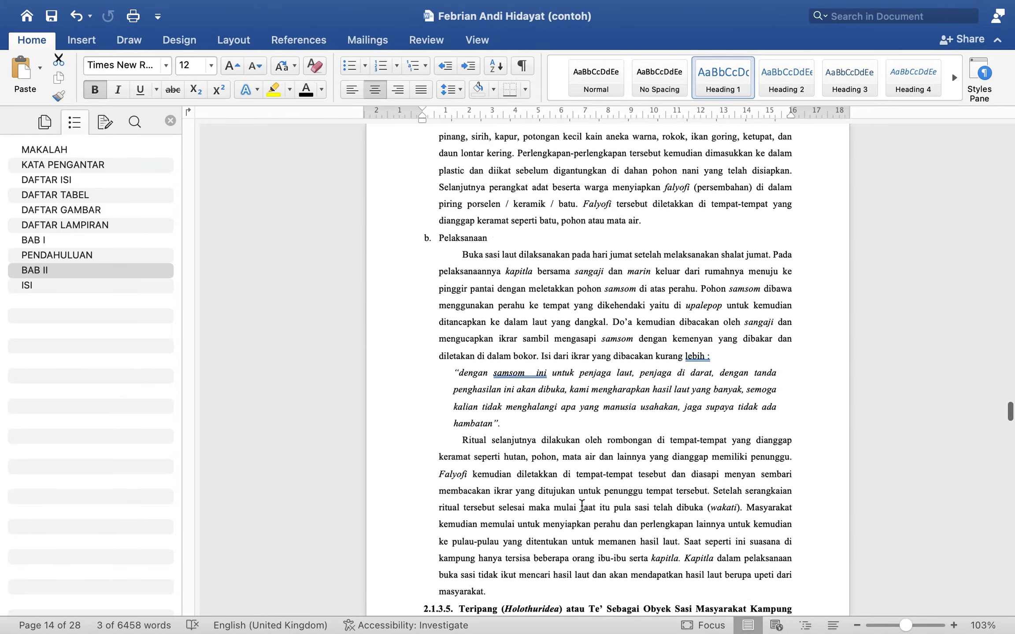
{"action": "scroll", "coordinate": [582, 505], "scroll_direction": "down", "scroll_amount": 15}
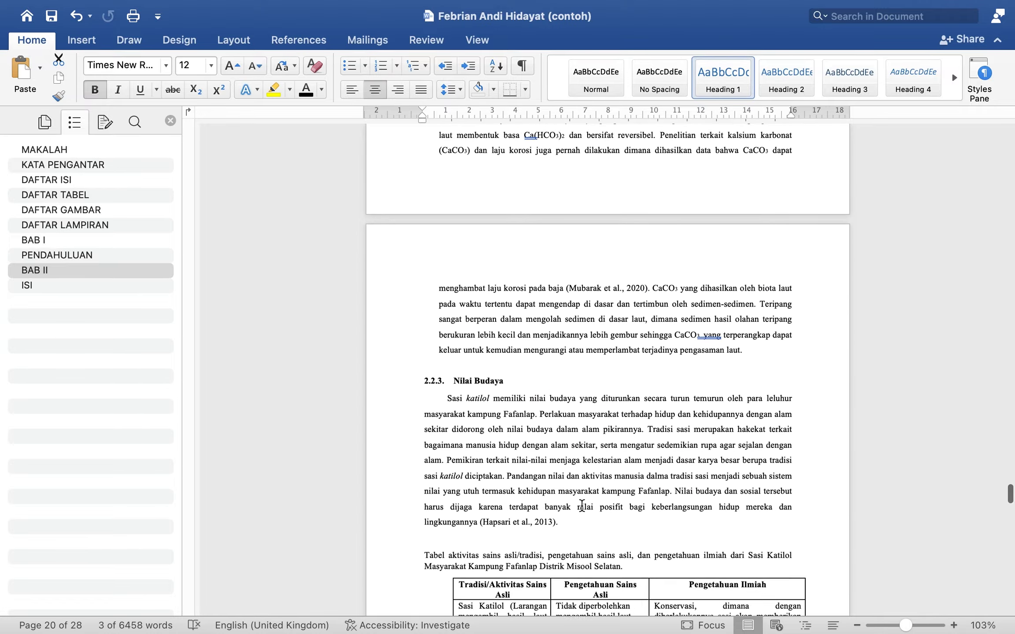
{"action": "left_click", "coordinate": [570, 434]}
{"action": "scroll", "coordinate": [571, 433], "scroll_direction": "down", "scroll_amount": 4}
{"action": "scroll", "coordinate": [570, 433], "scroll_direction": "down", "scroll_amount": 10}
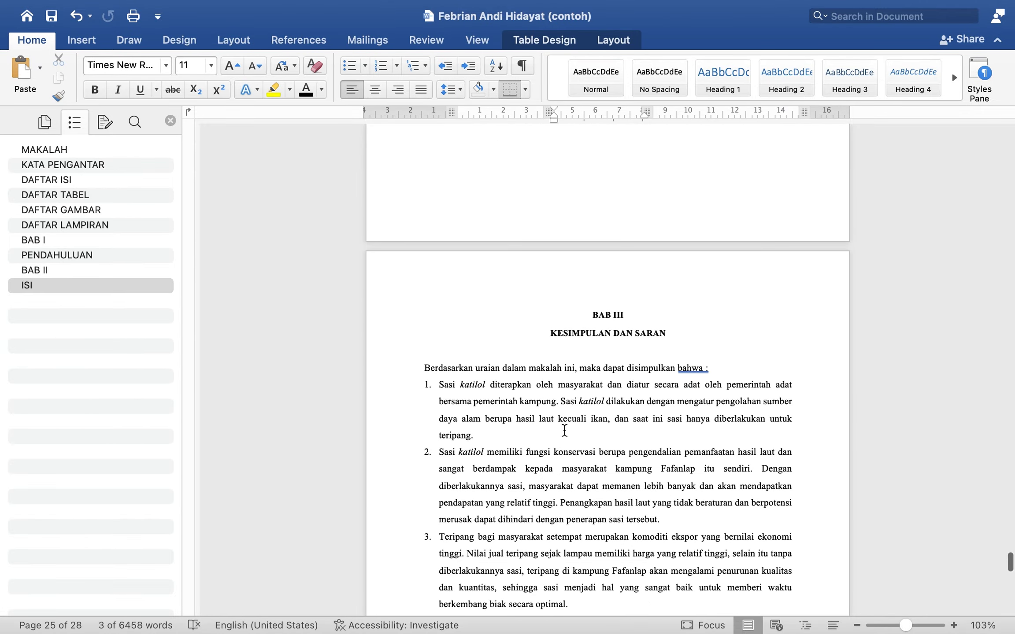
{"action": "left_click_drag", "start_coordinate": [396, 316], "coordinate": [409, 340]}
Apply the Heading 1 style to the DAFTAR PUSTAKA title above the references
{"action": "scroll", "coordinate": [646, 418], "scroll_direction": "down", "scroll_amount": 10}
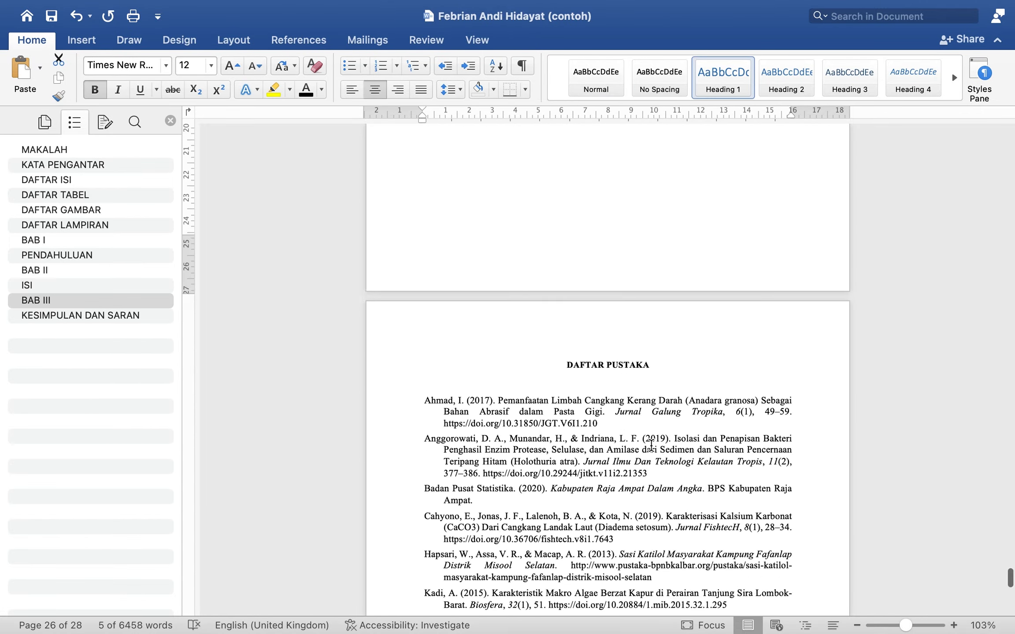
{"action": "left_click", "coordinate": [387, 347]}
{"action": "key", "text": "super+alt+1"}
Add the title LAMPIRAN-LAMPIRAN on a new page after the reference list
{"action": "scroll", "coordinate": [624, 463], "scroll_direction": "down", "scroll_amount": 10}
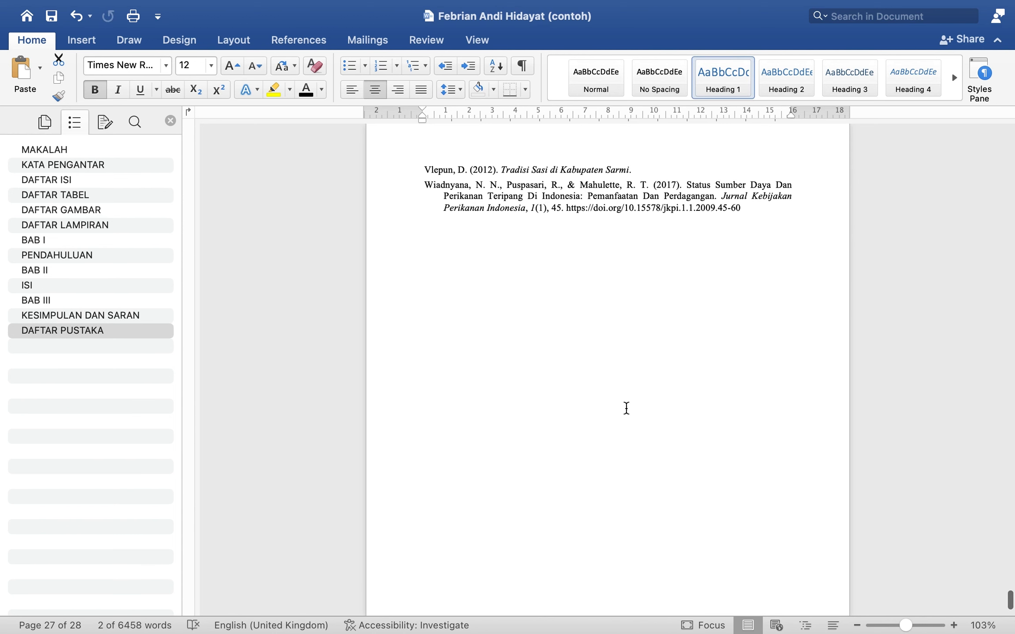
{"action": "left_click", "coordinate": [632, 342]}
{"action": "key", "text": "super+Return"}
{"action": "type", "text": "LAMPIRAN-LAMPIRAN"}
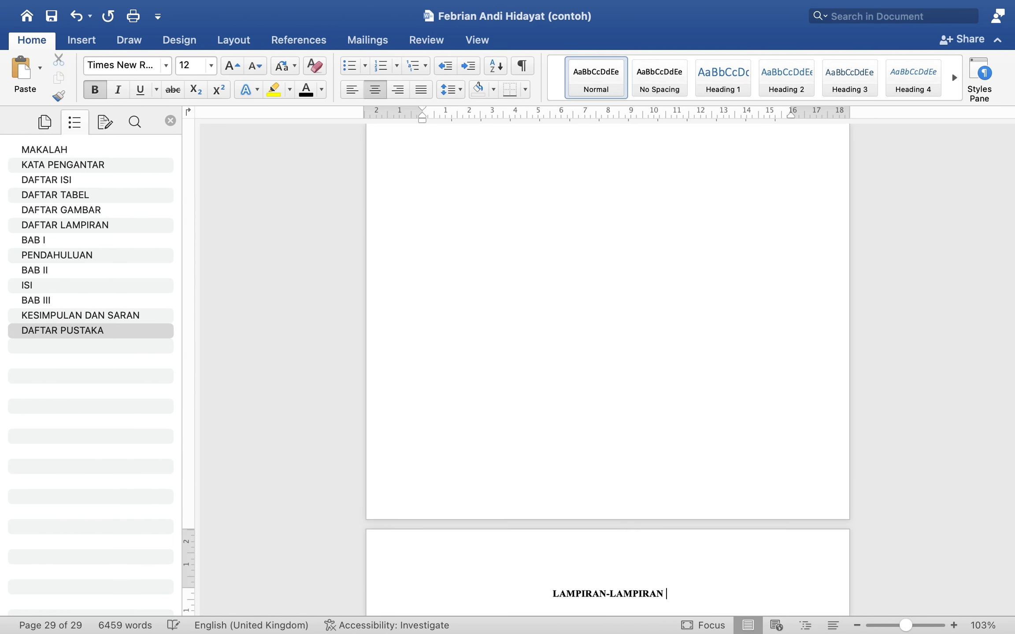
Apply the Heading 1 style to the LAMPIRAN-LAMPIRAN title on the last page
{"action": "left_click", "coordinate": [366, 595]}
{"action": "scroll", "coordinate": [647, 405], "scroll_direction": "down", "scroll_amount": 5}
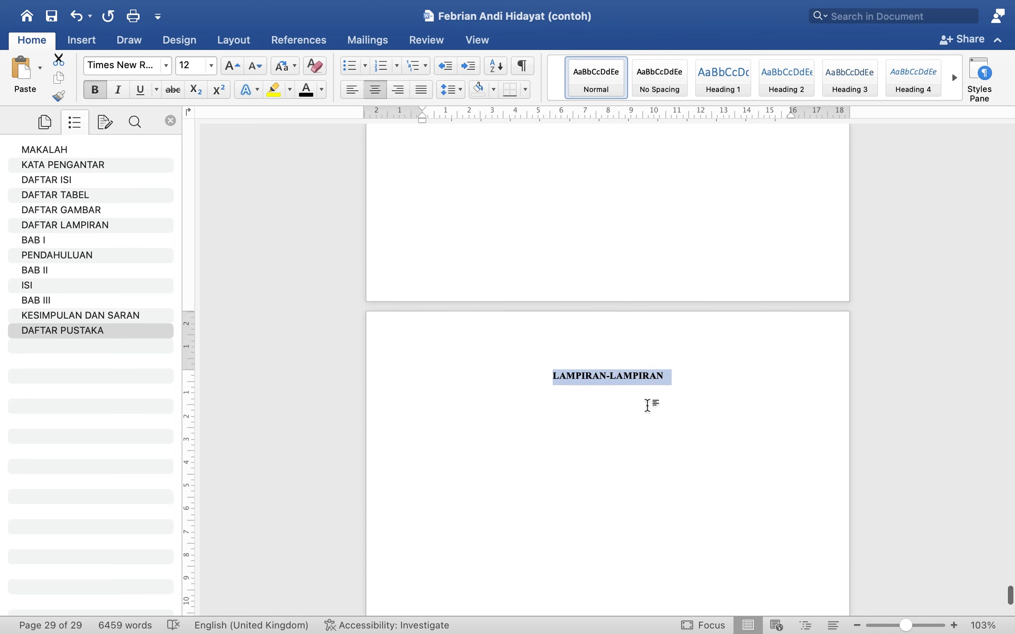
{"action": "key", "text": "super+alt+1"}
{"action": "left_click", "coordinate": [596, 456]}
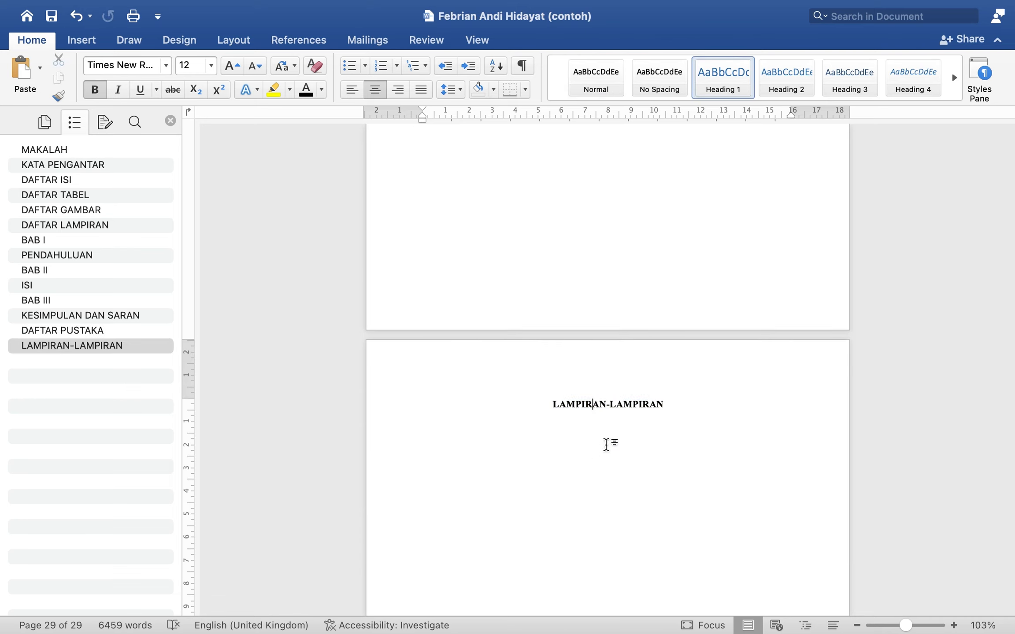
Add the appendix labels "Lampiran 1.", "Lampiran 2." and "Lampiran 3." under the LAMPIRAN-LAMPIRAN title, each on its own page
{"action": "key", "text": "Return"}
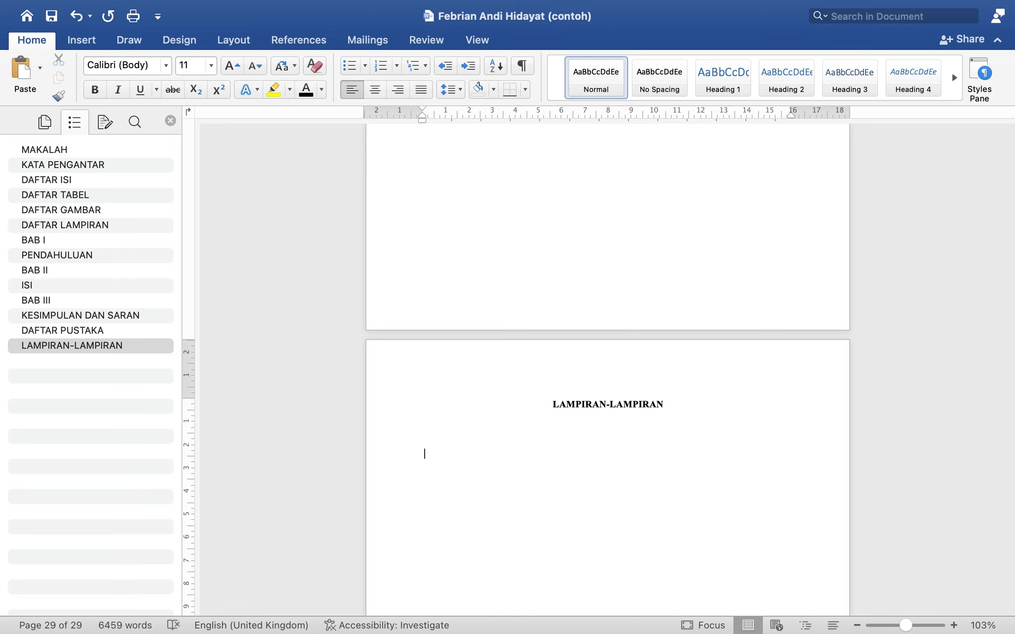
{"action": "type", "text": "lampiran 1"}
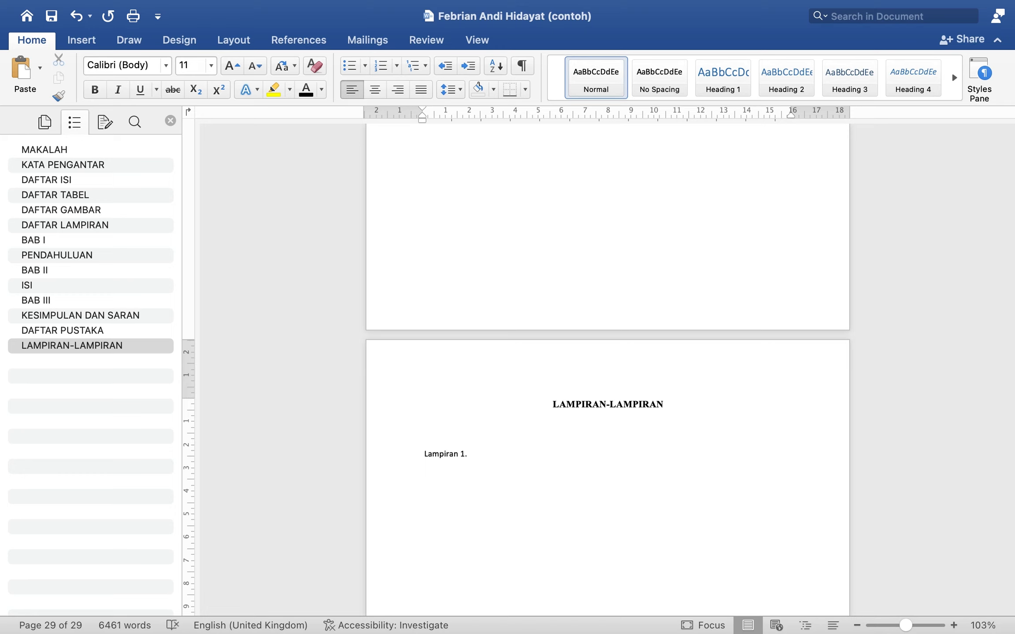
{"action": "key", "text": "super+Return"}
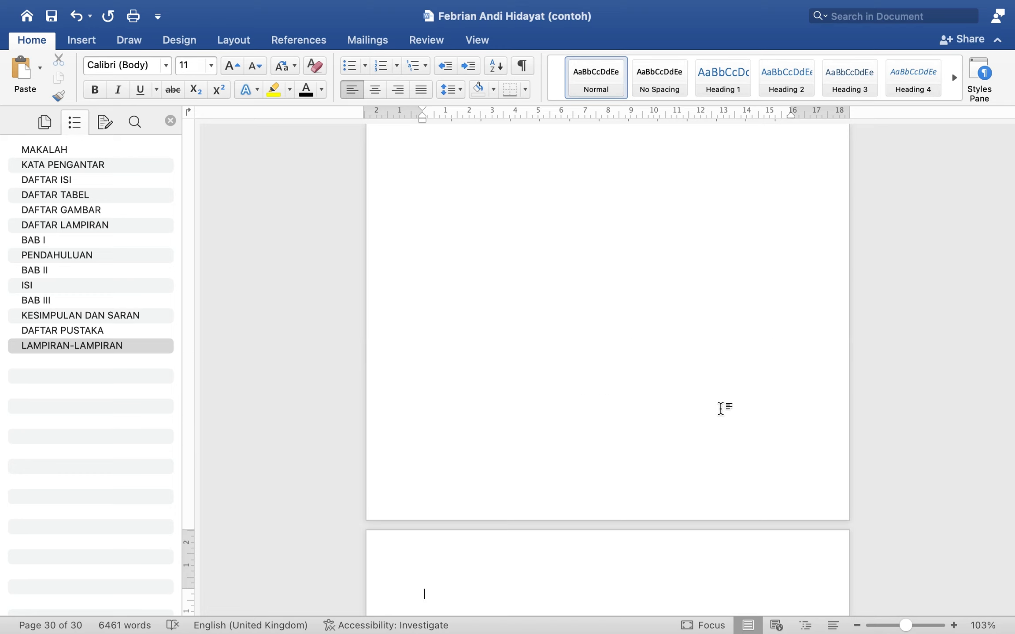
{"action": "type", "text": "lampiran"}
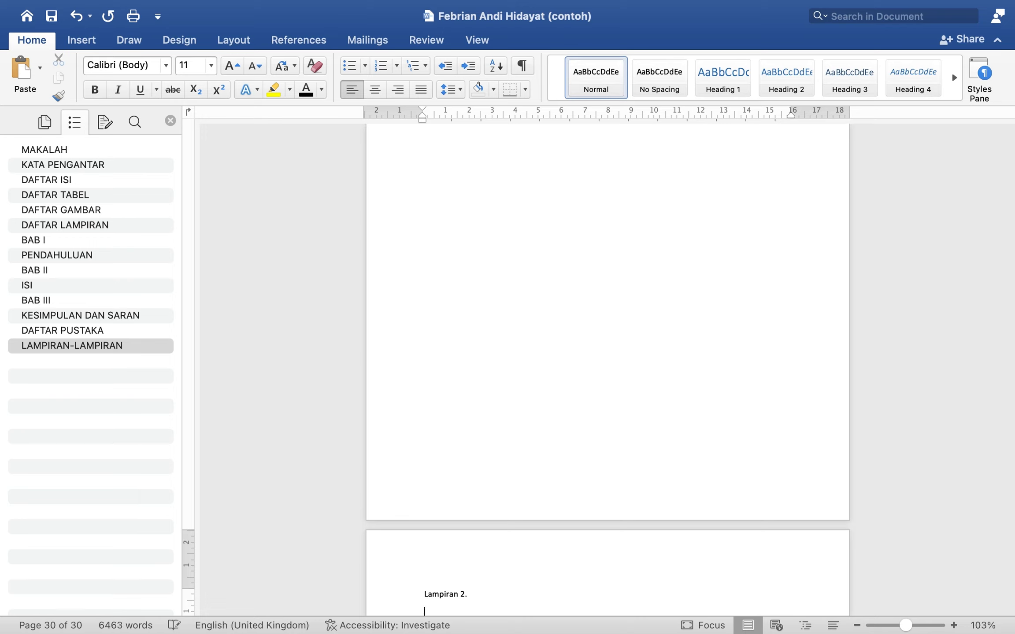
{"action": "key", "text": "super+Return"}
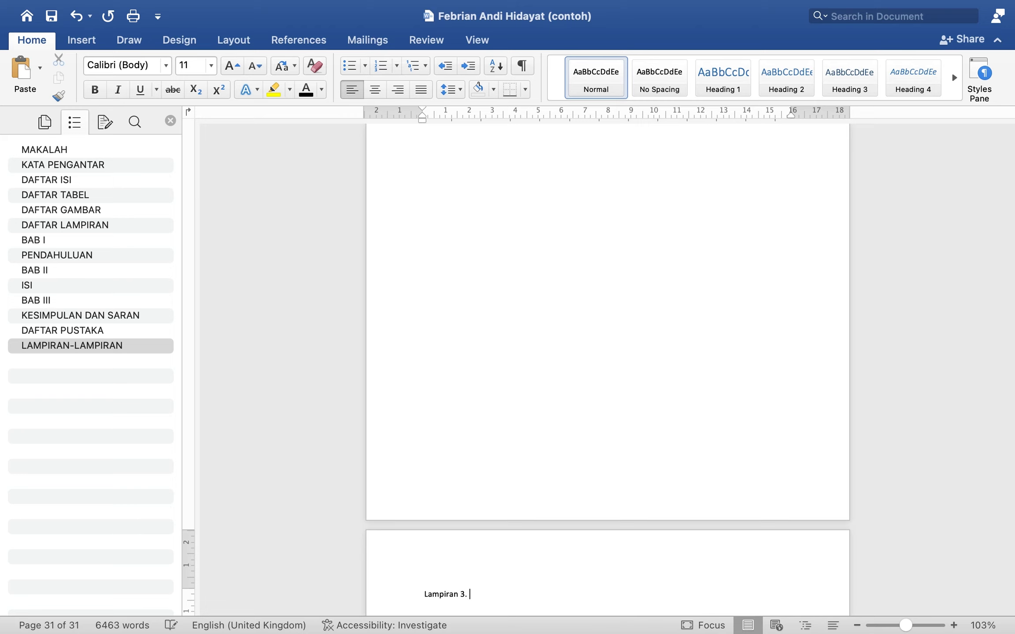
Apply the Heading 2 style to the Latar Belakang subheading in BAB I and restore its number 1.1
{"action": "scroll", "coordinate": [700, 383], "scroll_direction": "up", "scroll_amount": 10}
{"action": "scroll", "coordinate": [699, 384], "scroll_direction": "up", "scroll_amount": 10}
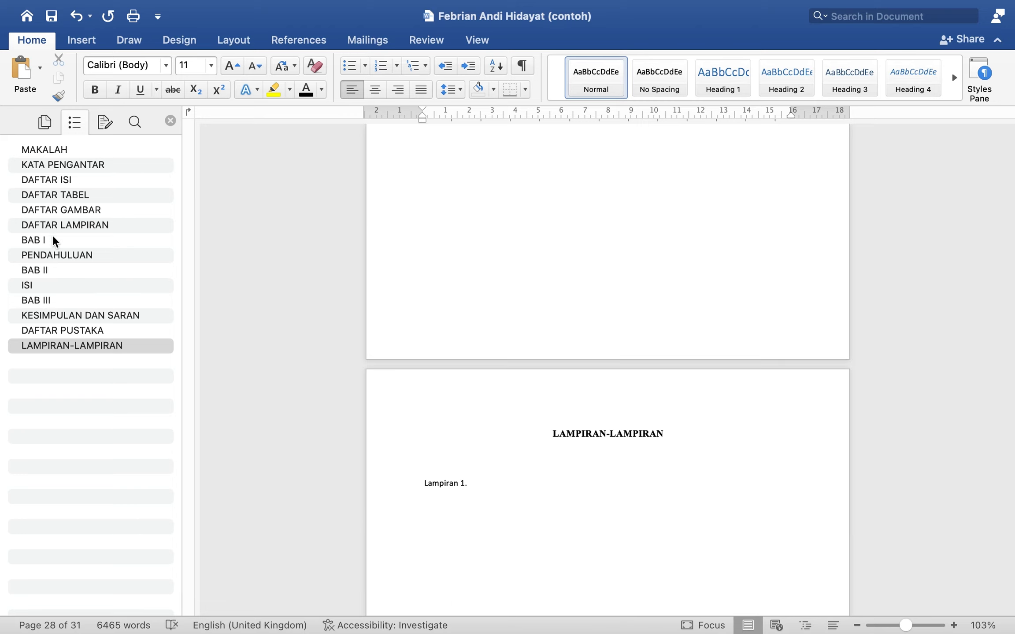
{"action": "left_click", "coordinate": [37, 240]}
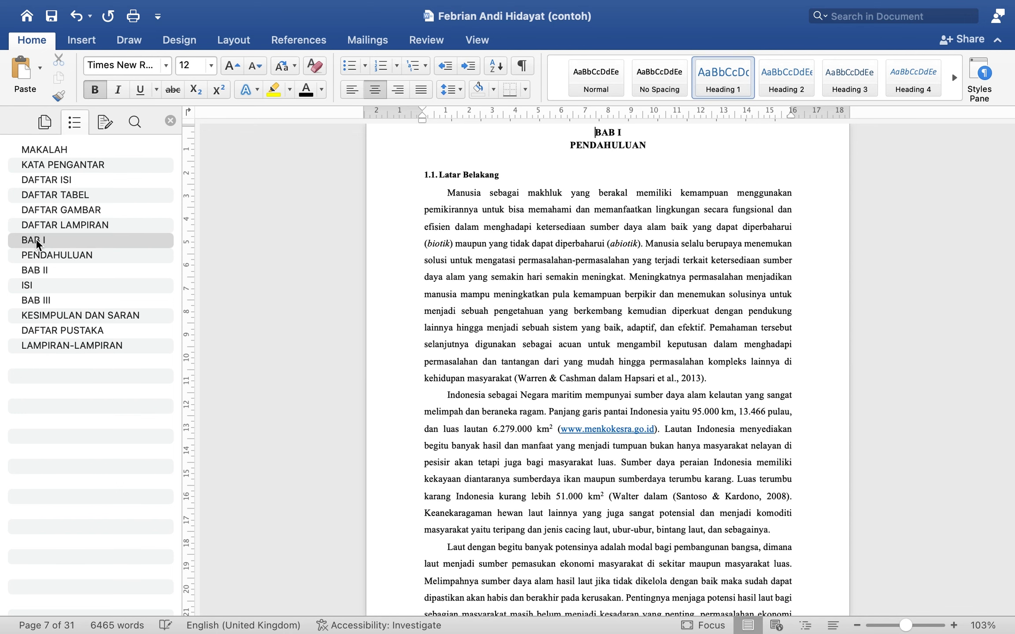
{"action": "left_click", "coordinate": [399, 180]}
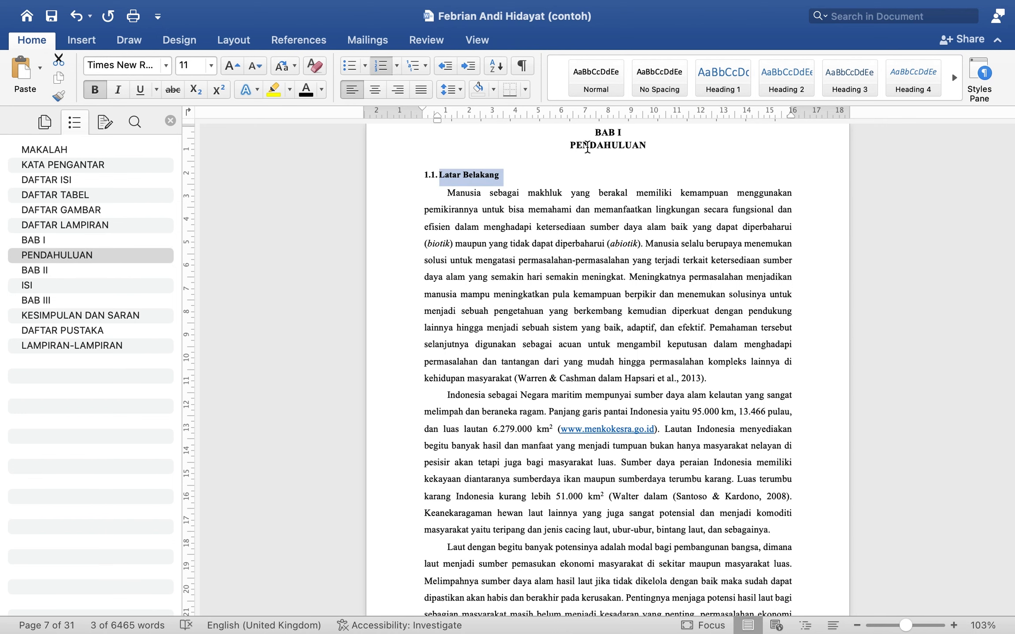
{"action": "left_click", "coordinate": [780, 79]}
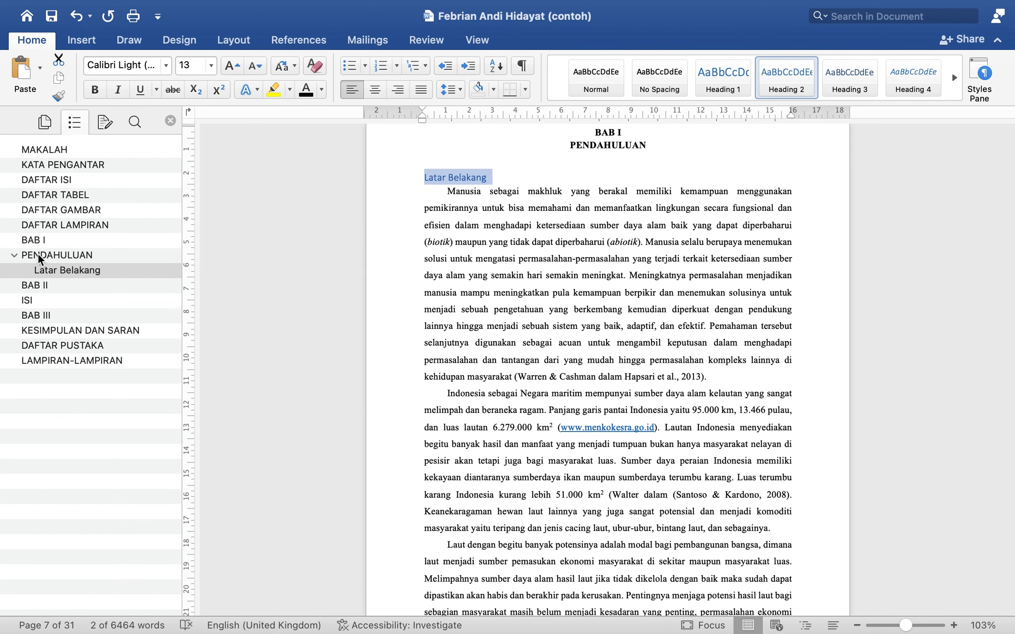
{"action": "left_click", "coordinate": [424, 178]}
{"action": "type", "text": "1.1."}
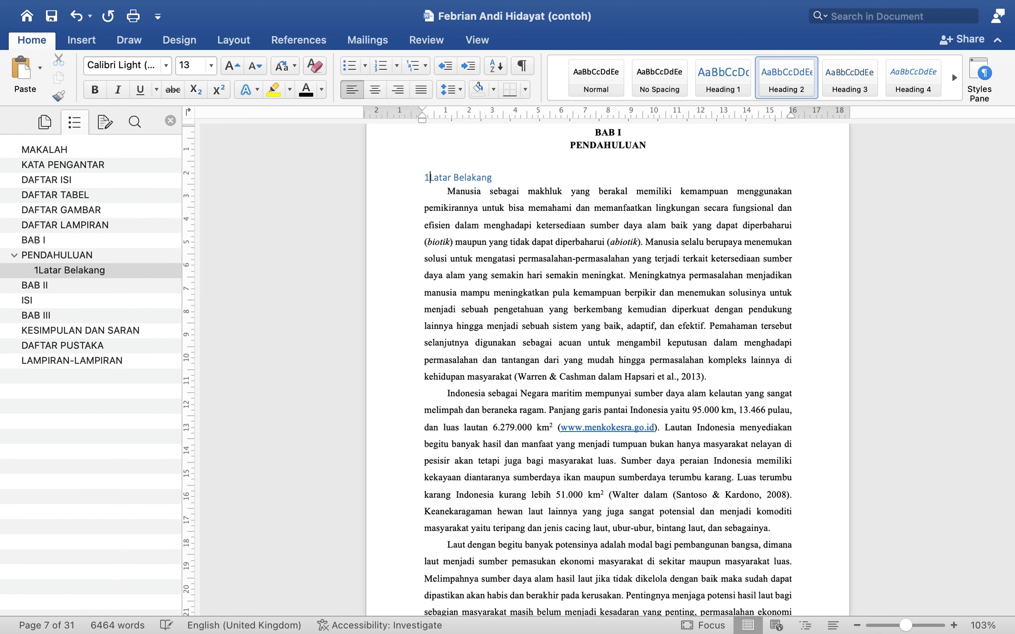
{"action": "key", "text": "Tab"}
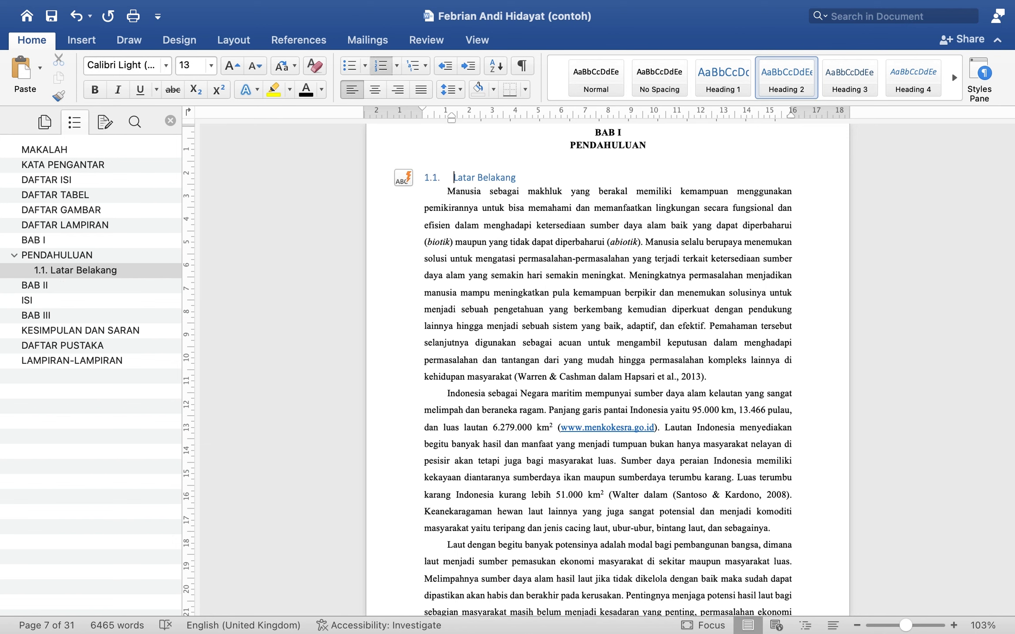
Format the 1.1 Latar Belakang heading as 12 pt Times New Roman, bold and black
{"action": "left_click", "coordinate": [380, 179]}
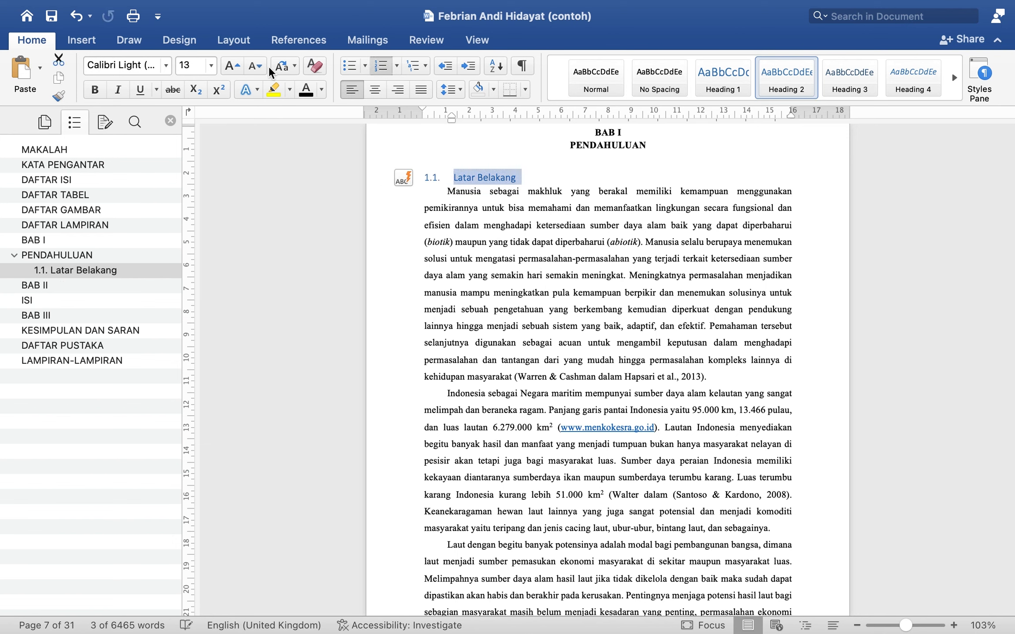
{"action": "left_click", "coordinate": [194, 66]}
{"action": "type", "text": "12"}
{"action": "key", "text": "Return"}
{"action": "left_click", "coordinate": [101, 69]}
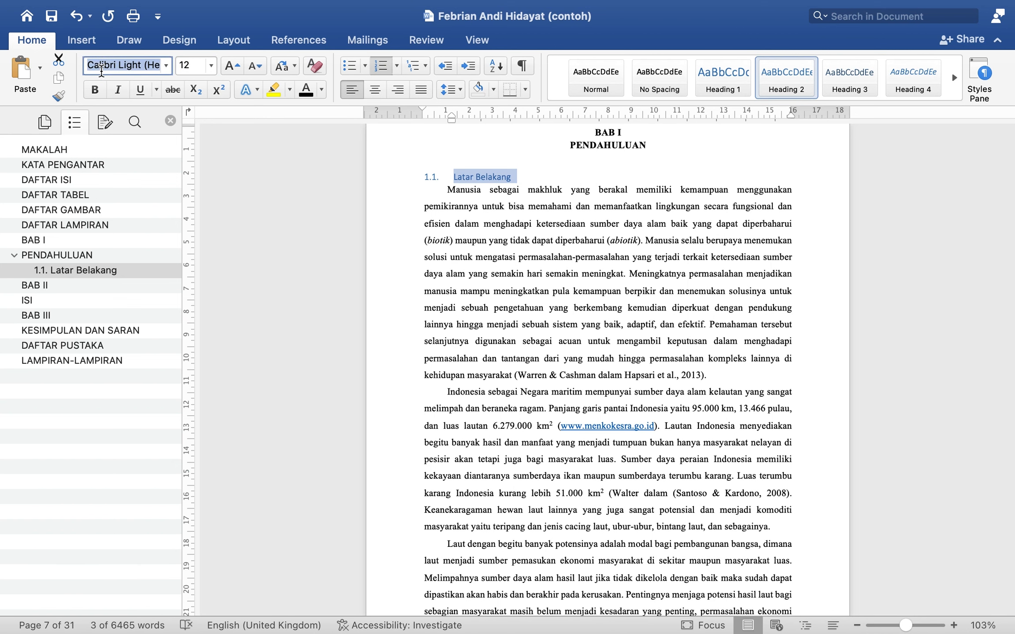
{"action": "type", "text": "Times"}
{"action": "key", "text": "Return"}
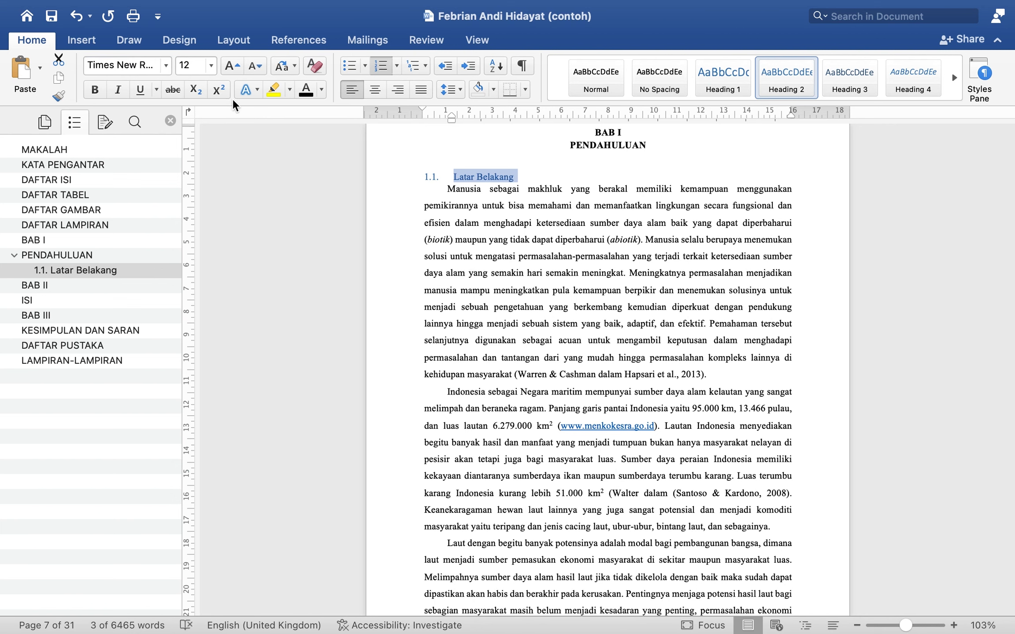
{"action": "left_click", "coordinate": [93, 90]}
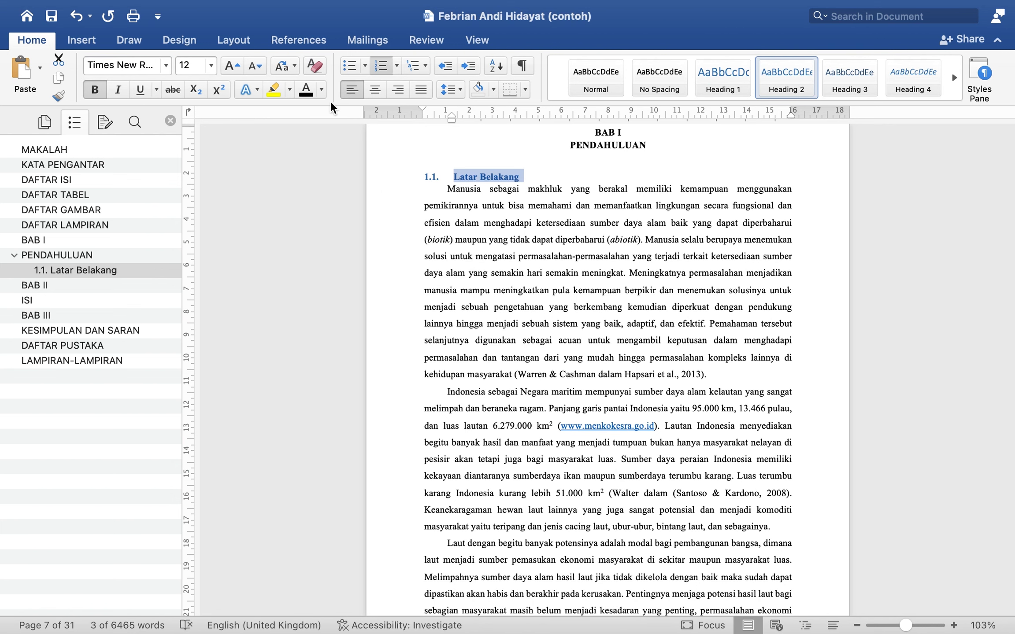
{"action": "left_click", "coordinate": [305, 91]}
Set the Latar Belakang heading's line spacing to 1,5 and its spacing before to 0 pt
{"action": "left_click", "coordinate": [458, 90]}
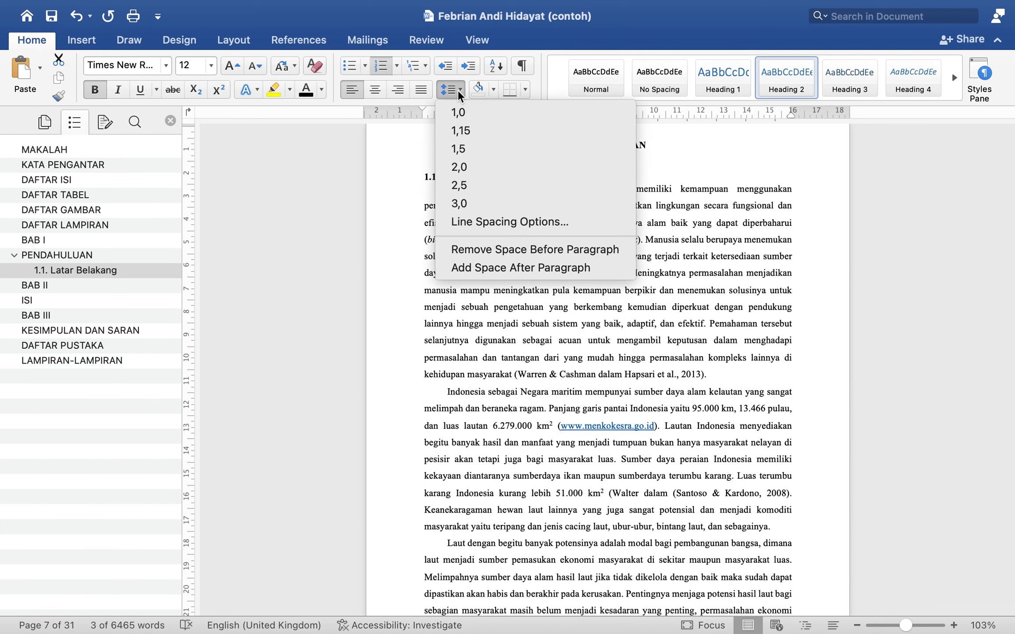
{"action": "left_click", "coordinate": [467, 148]}
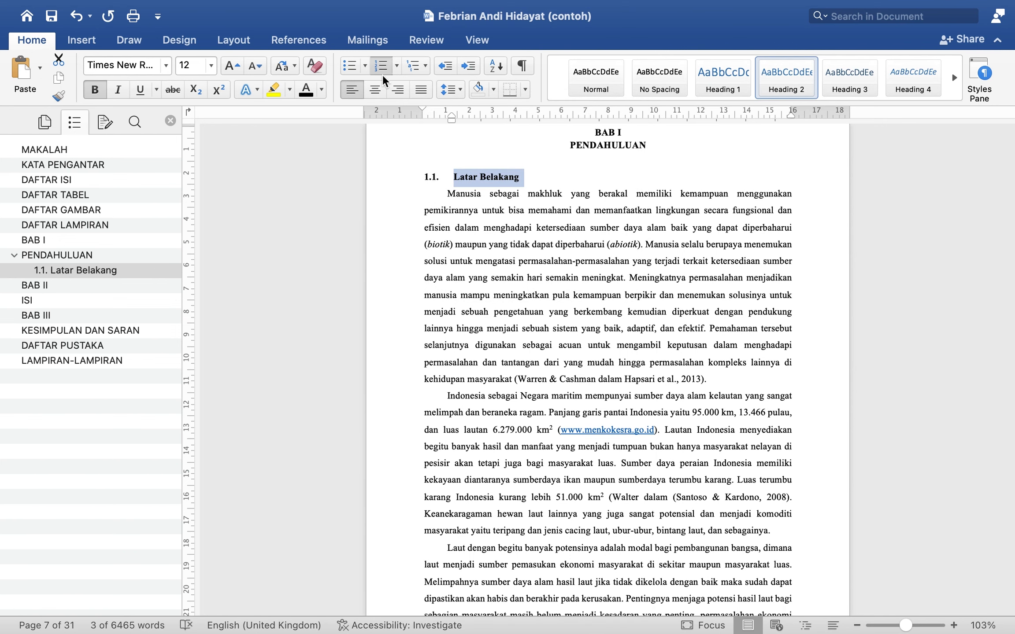
{"action": "left_click", "coordinate": [224, 42]}
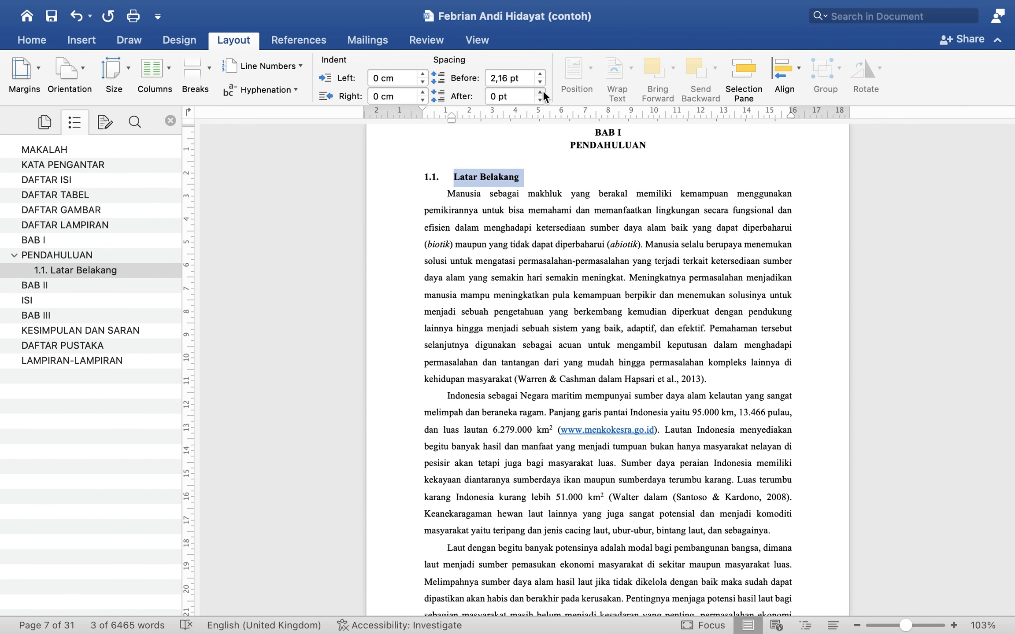
{"action": "left_click", "coordinate": [518, 83]}
{"action": "left_click_drag", "start_coordinate": [508, 78], "coordinate": [498, 78]}
{"action": "type", "text": "0"}
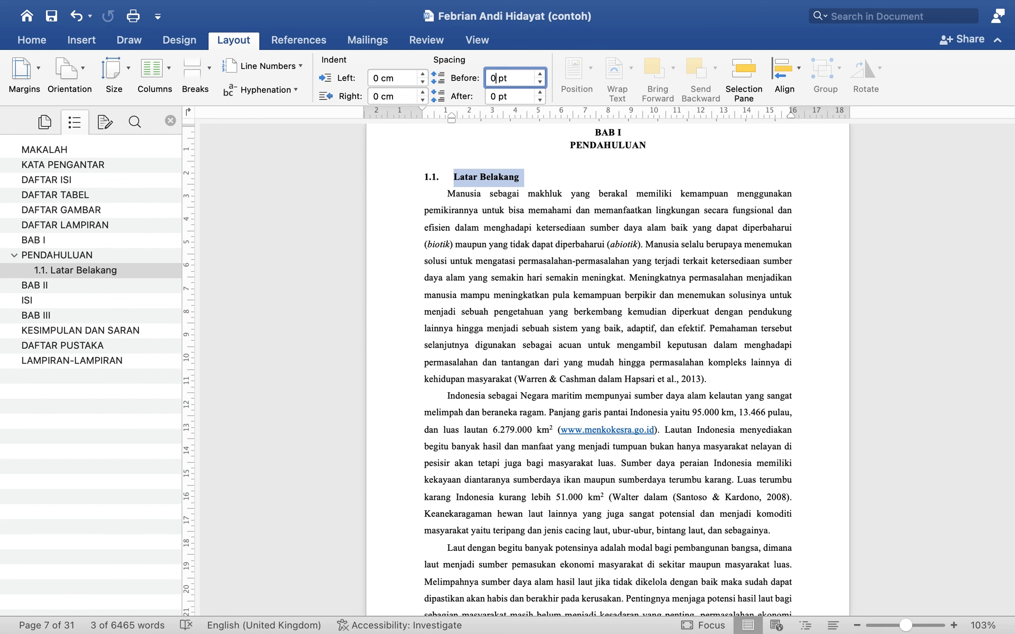
{"action": "key", "text": "Return"}
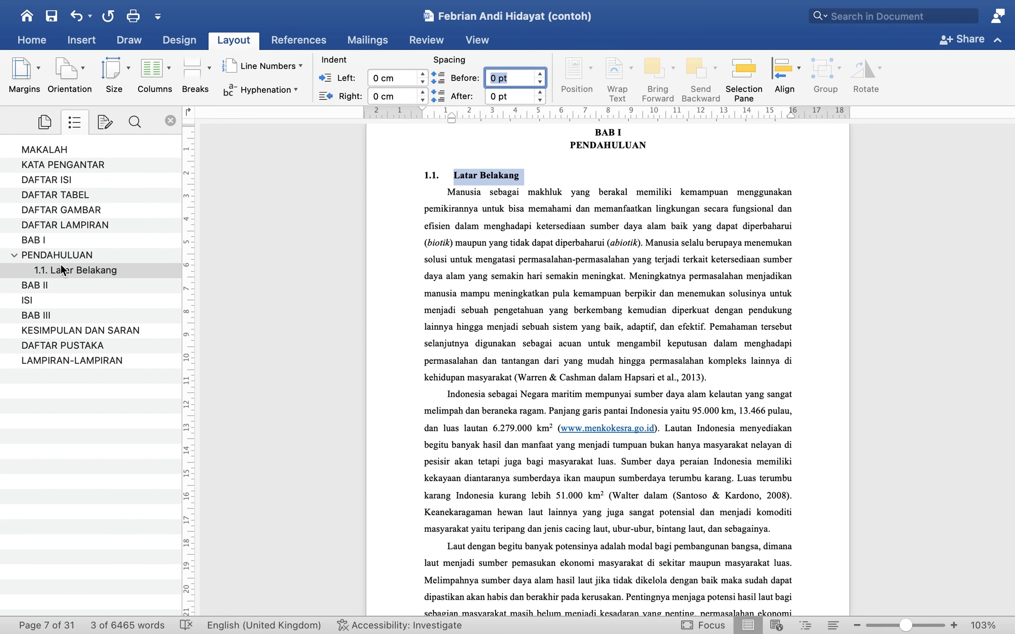
Give the Rumusan Masalah and Tujuan Penulisan Makalah subheadings the same Heading 2 formatting and numbering as Latar Belakang
{"action": "left_click", "coordinate": [42, 40]}
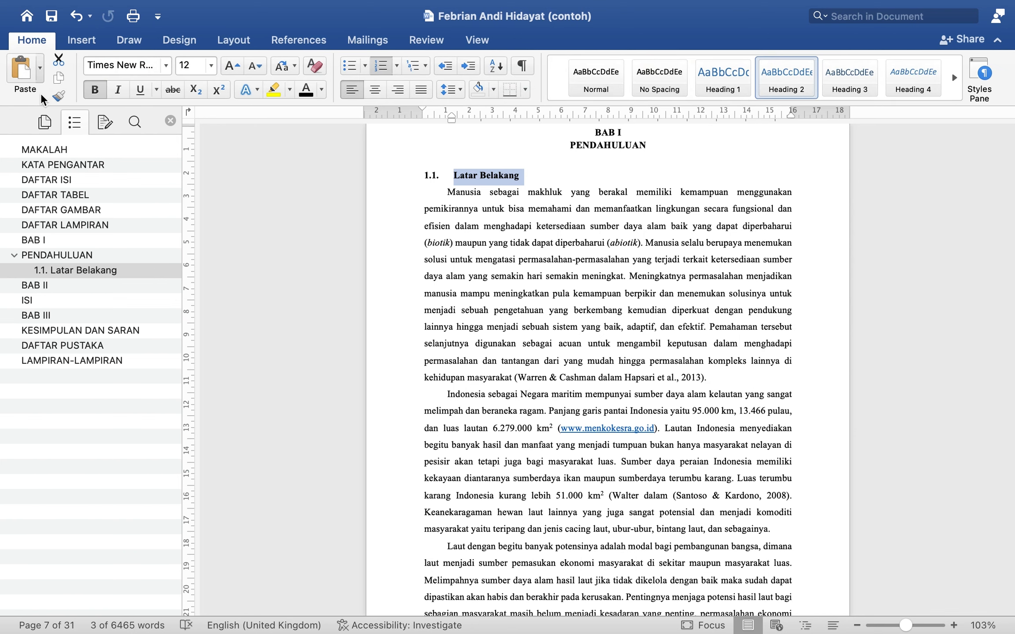
{"action": "left_click", "coordinate": [58, 96]}
{"action": "scroll", "coordinate": [502, 407], "scroll_direction": "down", "scroll_amount": 3}
{"action": "scroll", "coordinate": [500, 408], "scroll_direction": "down", "scroll_amount": 15}
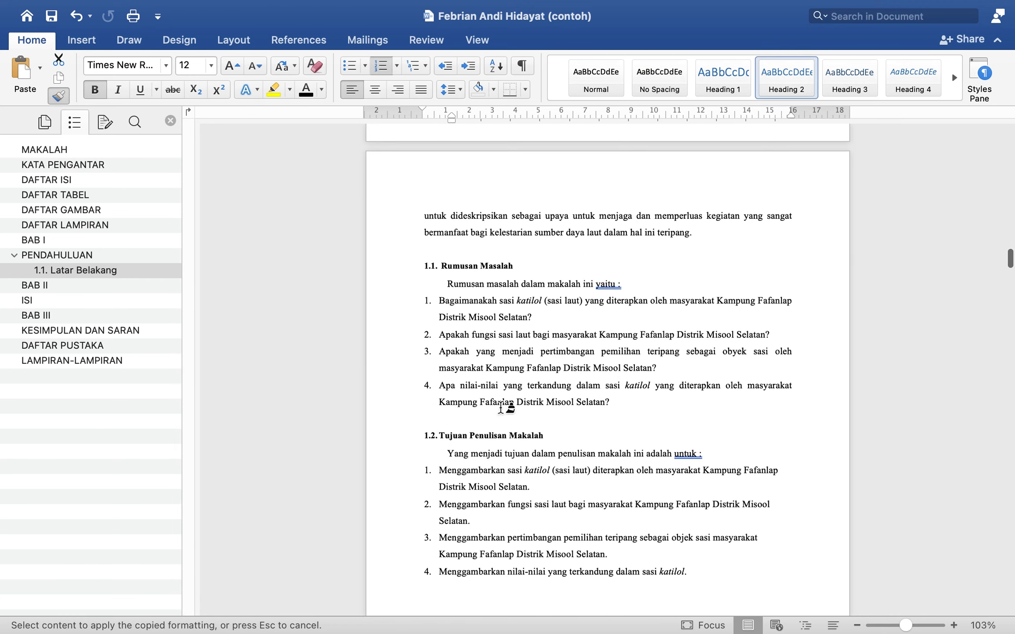
{"action": "scroll", "coordinate": [501, 407], "scroll_direction": "up", "scroll_amount": 1}
{"action": "left_click", "coordinate": [384, 284]}
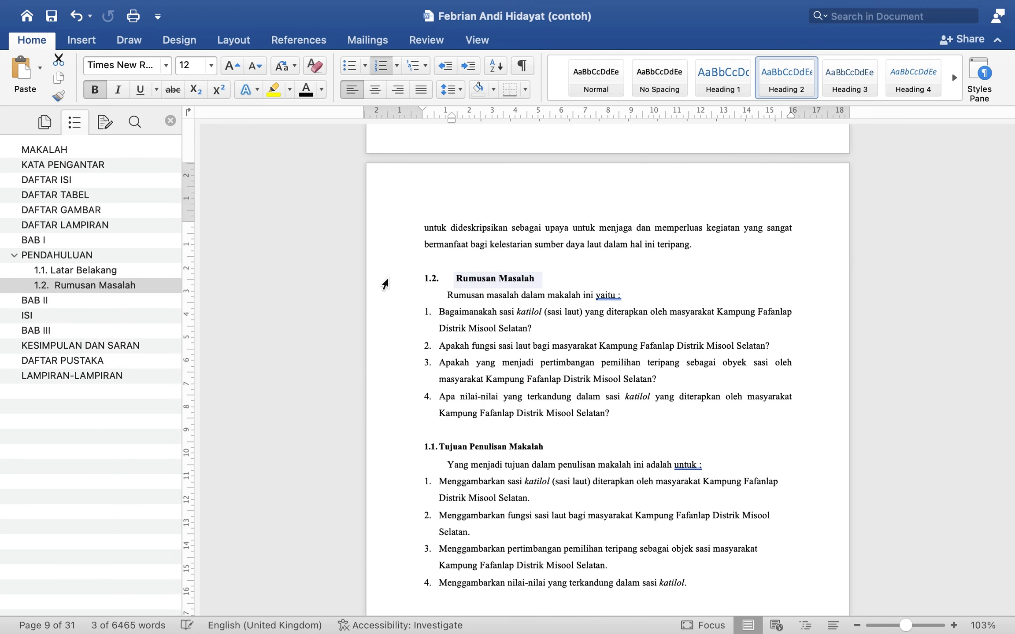
{"action": "left_click", "coordinate": [395, 454]}
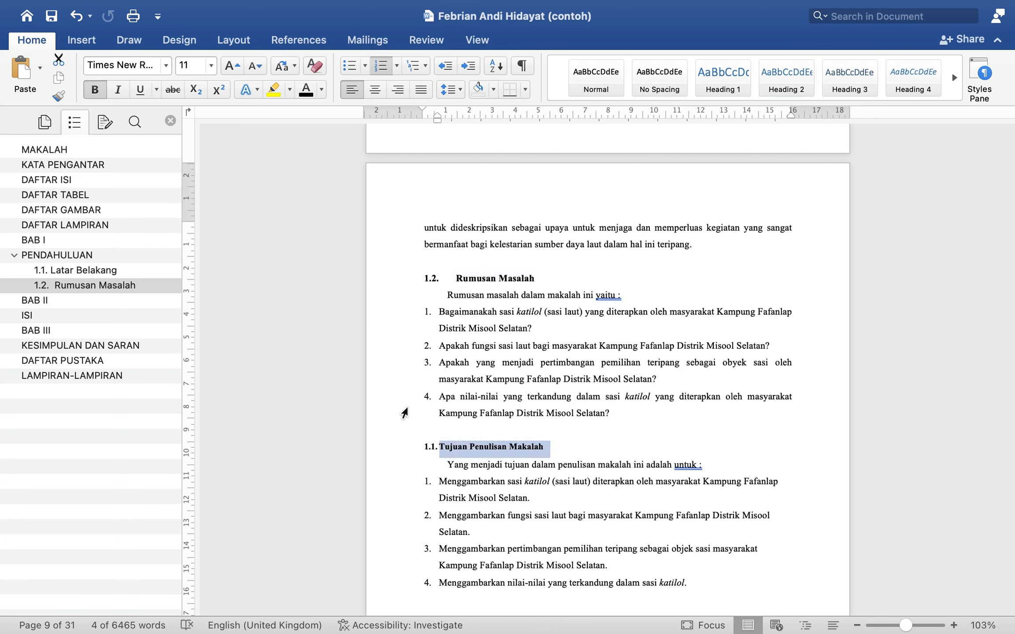
{"action": "key", "text": "super+alt+2"}
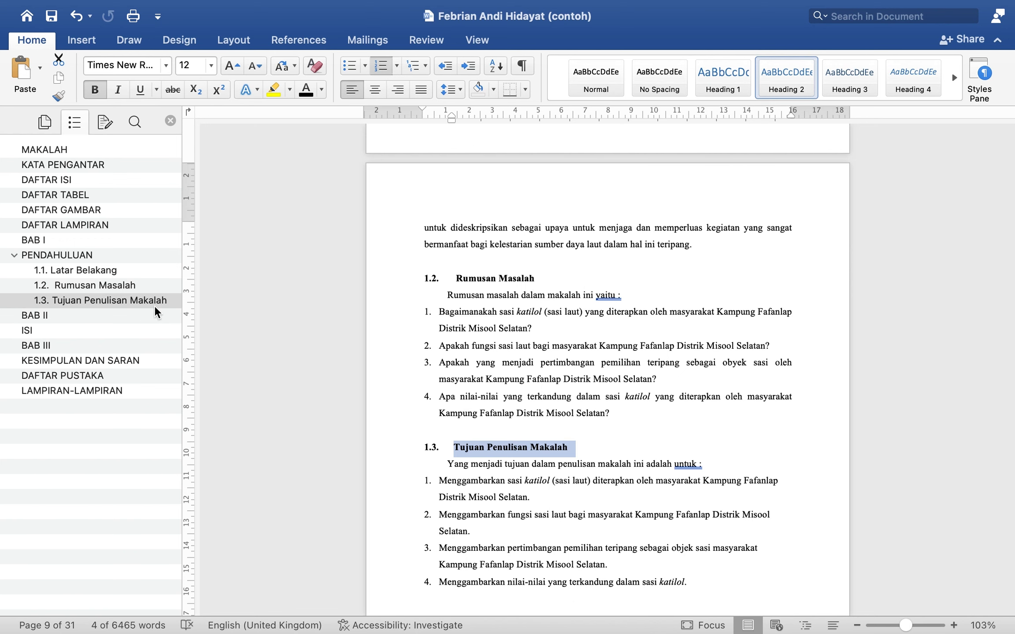
Reduce the hanging indent of the Latar Belakang heading to about 1 cm and copy its formatting to headings 1.2 and 1.3
{"action": "left_click", "coordinate": [84, 270]}
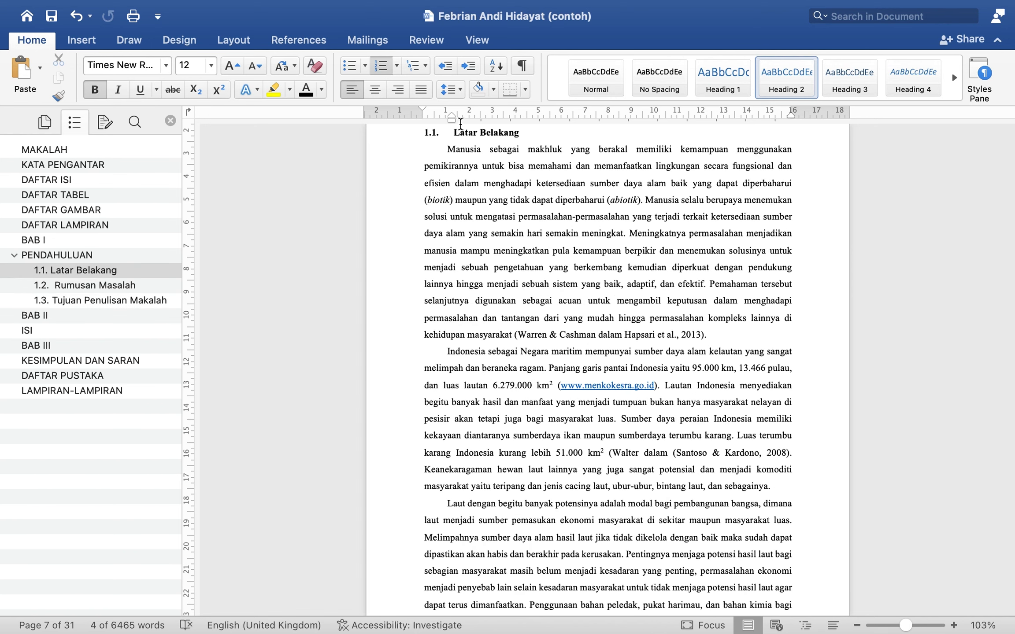
{"action": "left_click_drag", "start_coordinate": [450, 114], "coordinate": [445, 116]}
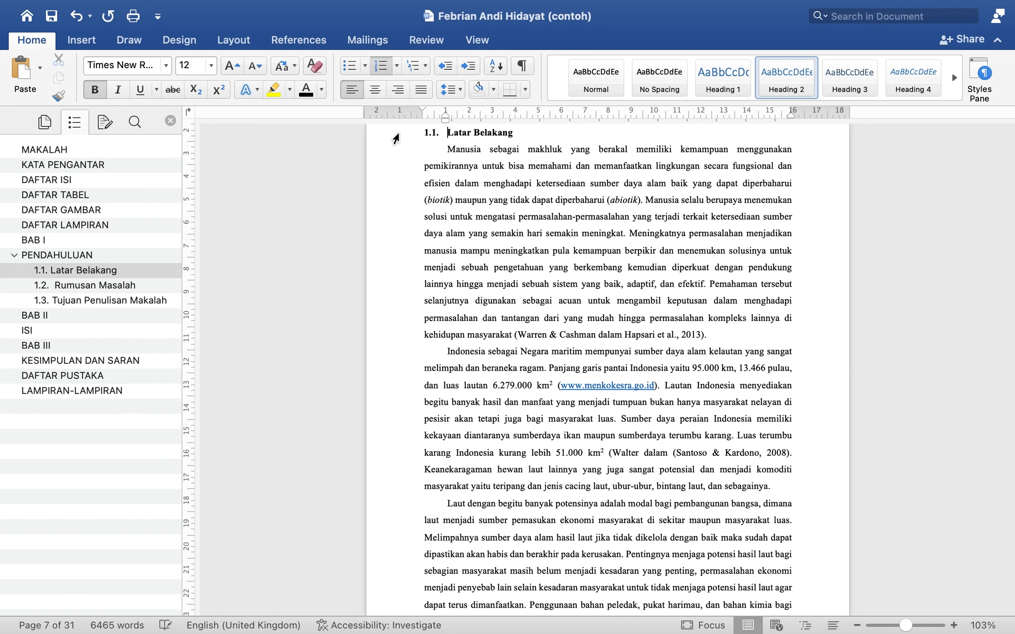
{"action": "left_click", "coordinate": [393, 139]}
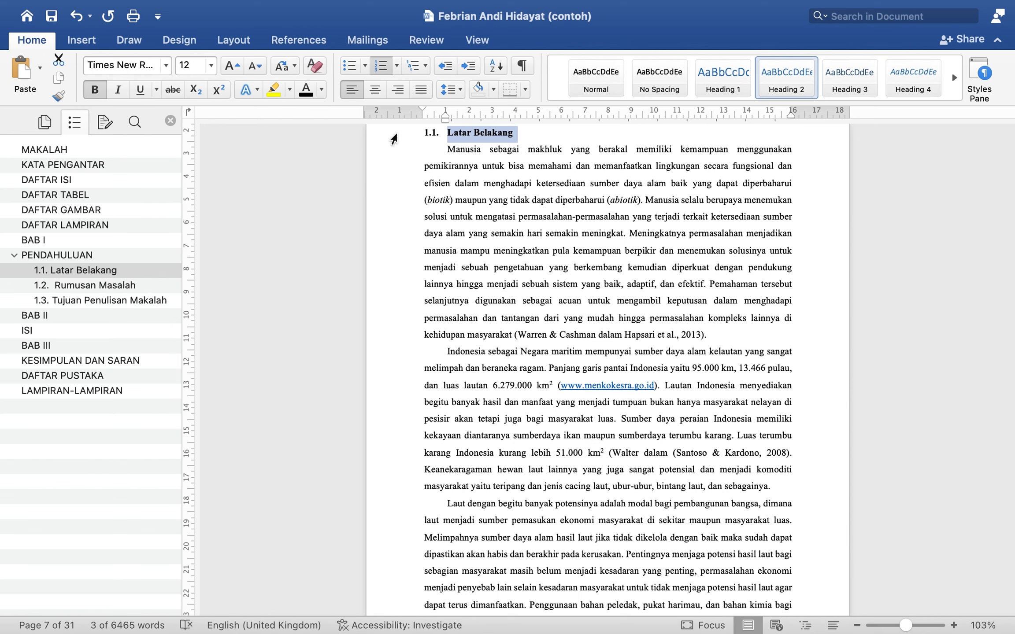
{"action": "left_click", "coordinate": [62, 94]}
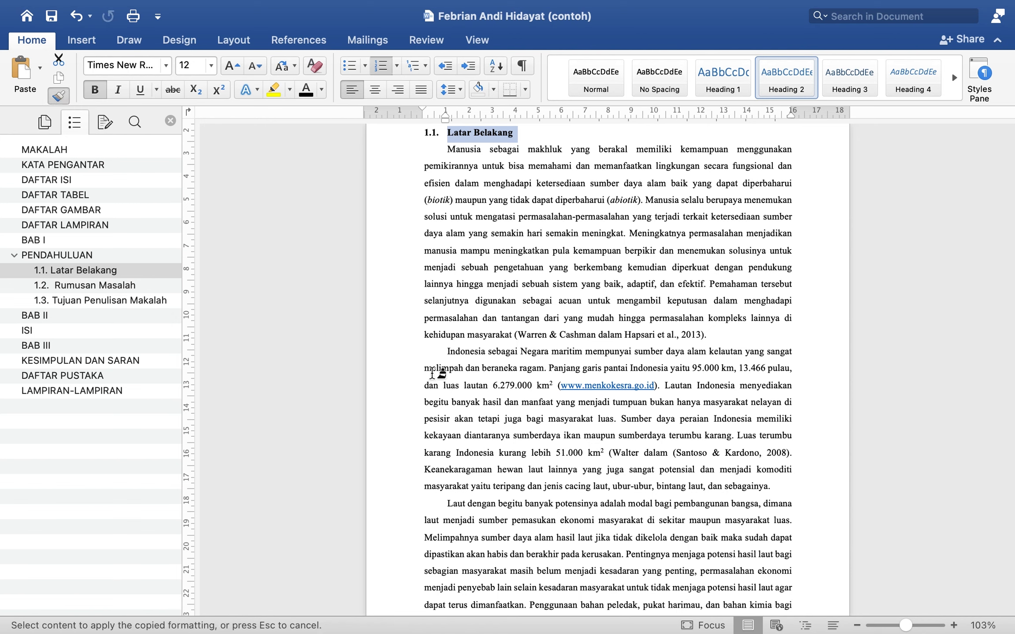
{"action": "scroll", "coordinate": [545, 242], "scroll_direction": "down", "scroll_amount": 15}
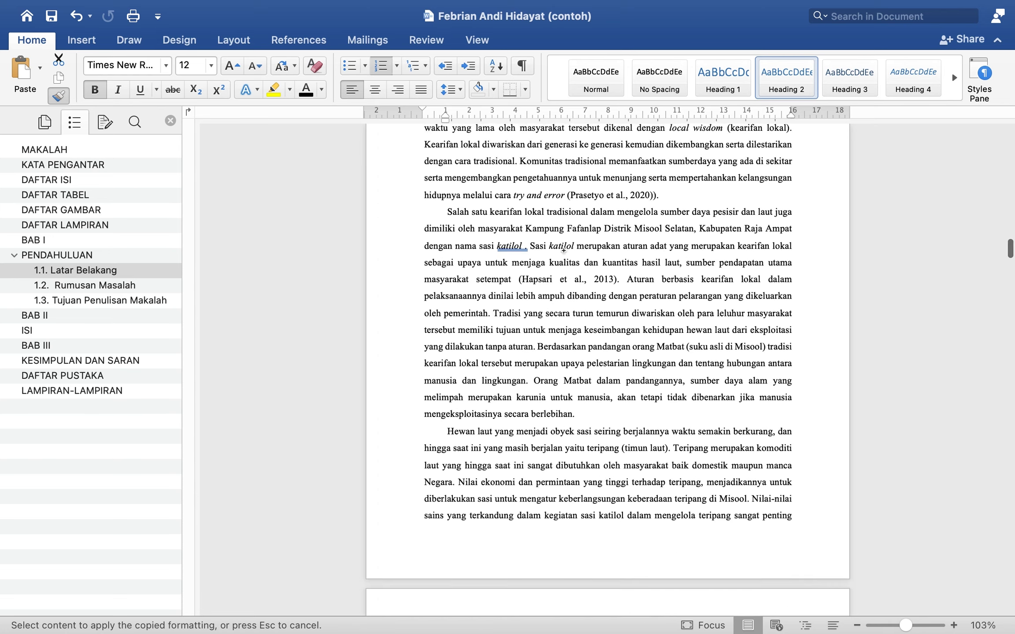
{"action": "left_click", "coordinate": [383, 397]}
{"action": "left_click_drag", "start_coordinate": [466, 411], "coordinate": [477, 514]}
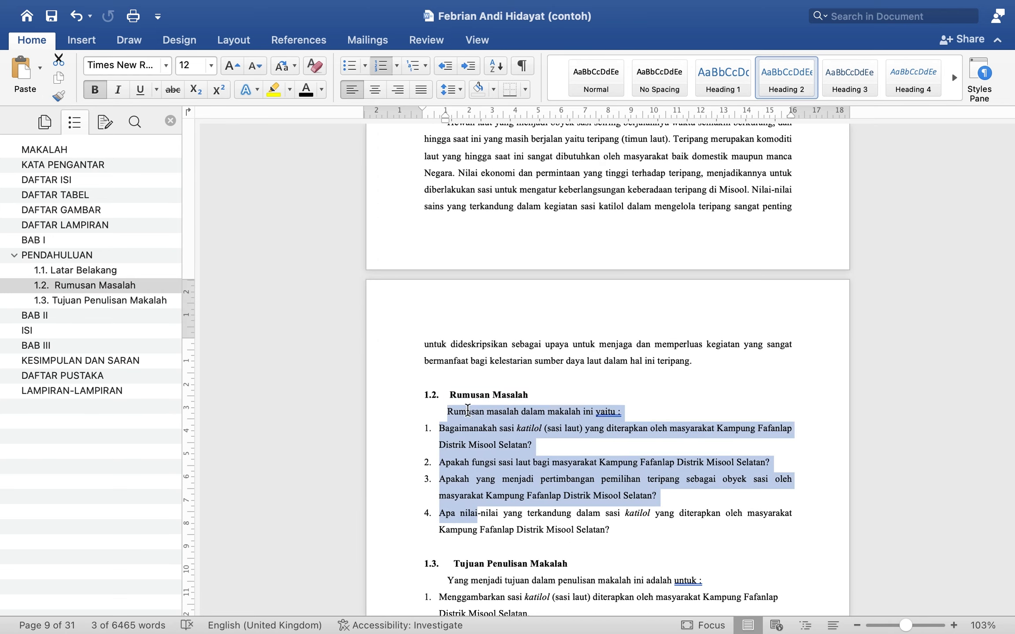
{"action": "scroll", "coordinate": [473, 364], "scroll_direction": "down", "scroll_amount": 5}
{"action": "left_click", "coordinate": [385, 303]}
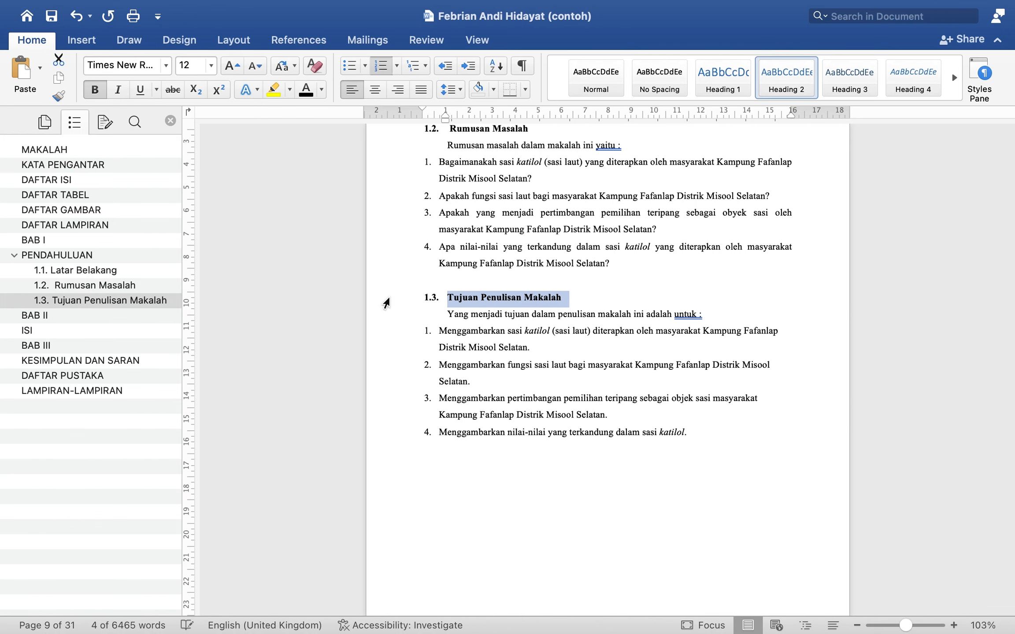
{"action": "scroll", "coordinate": [621, 492], "scroll_direction": "down", "scroll_amount": 15}
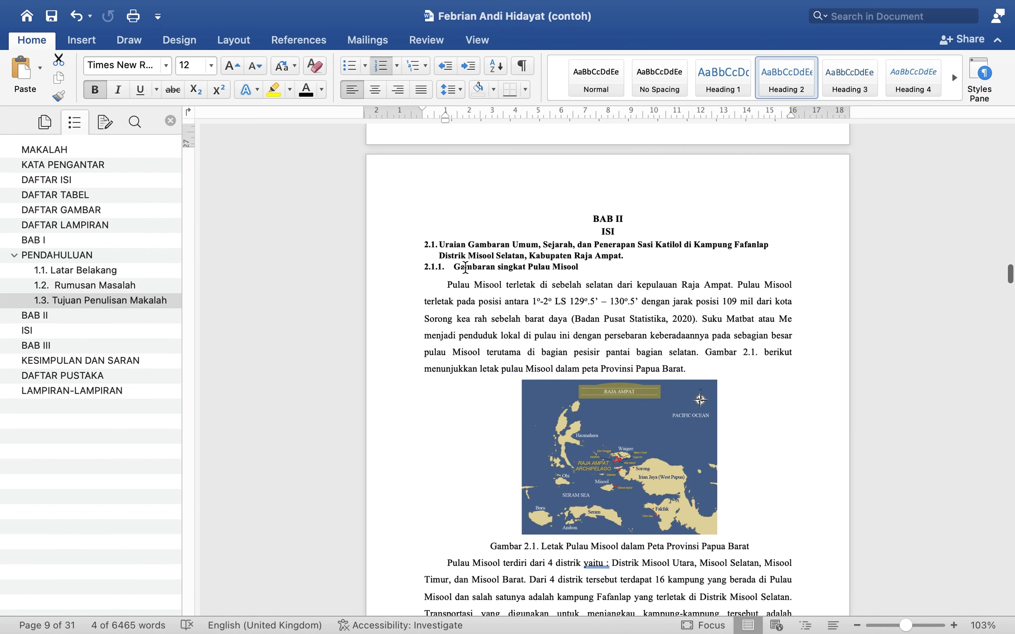
Apply the Heading 2 style to the Uraian Gambaran Umum heading in BAB II and keep its number 2.1
{"action": "left_click", "coordinate": [465, 267]}
{"action": "left_click", "coordinate": [46, 315]}
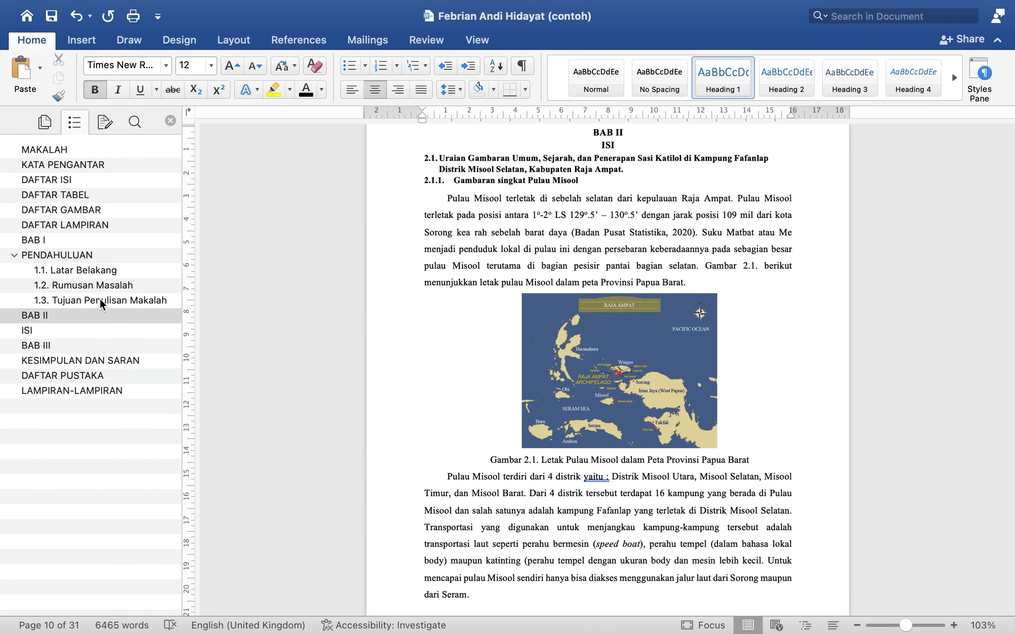
{"action": "left_click", "coordinate": [398, 181]}
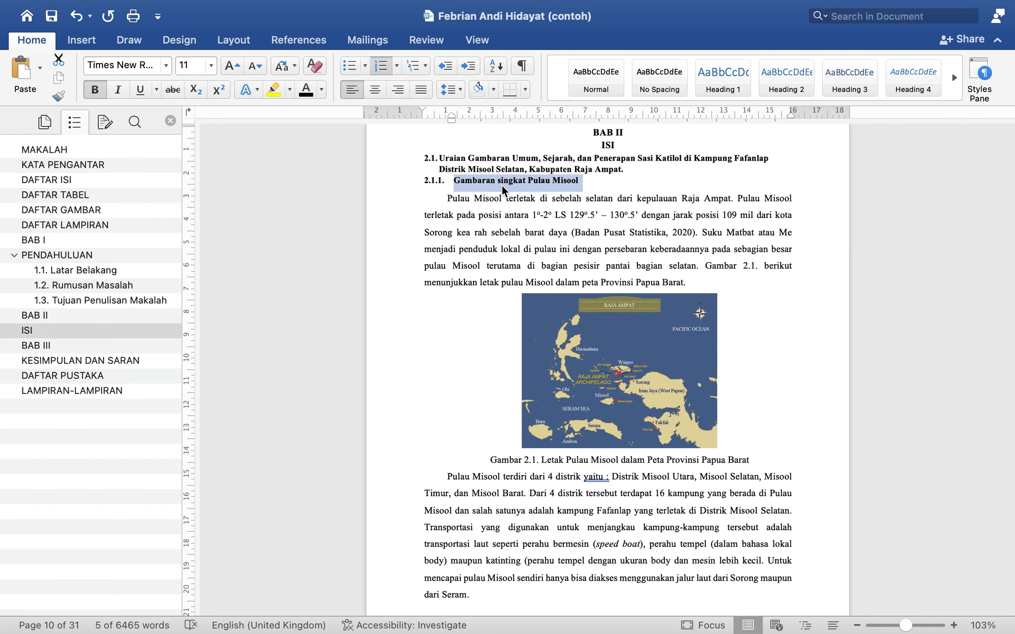
{"action": "left_click", "coordinate": [406, 162]}
{"action": "double_click", "coordinate": [410, 161]}
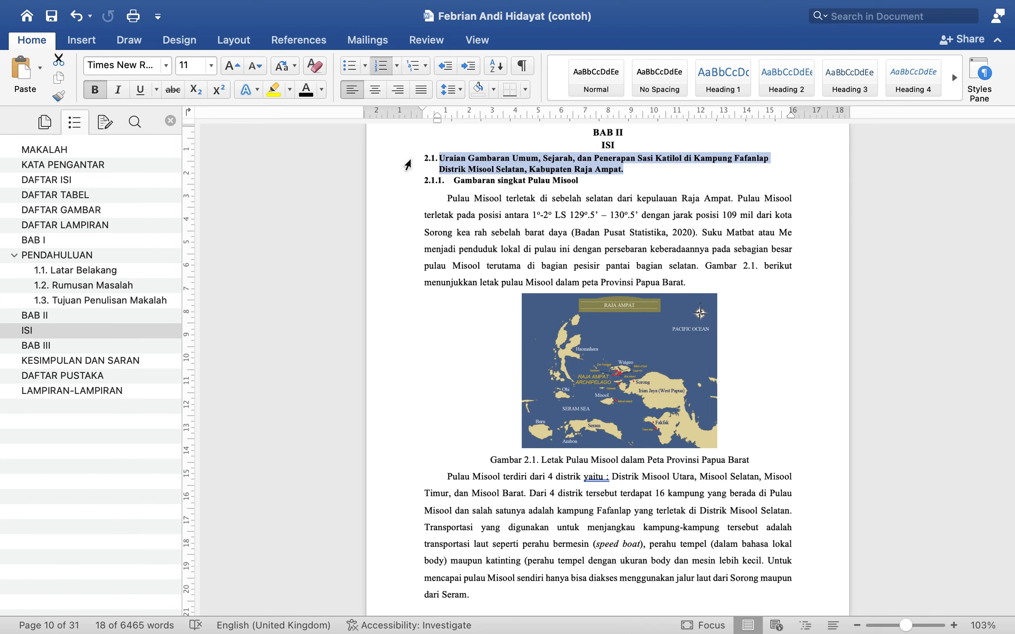
{"action": "key", "text": "alt+super+2"}
{"action": "left_click", "coordinate": [433, 160]}
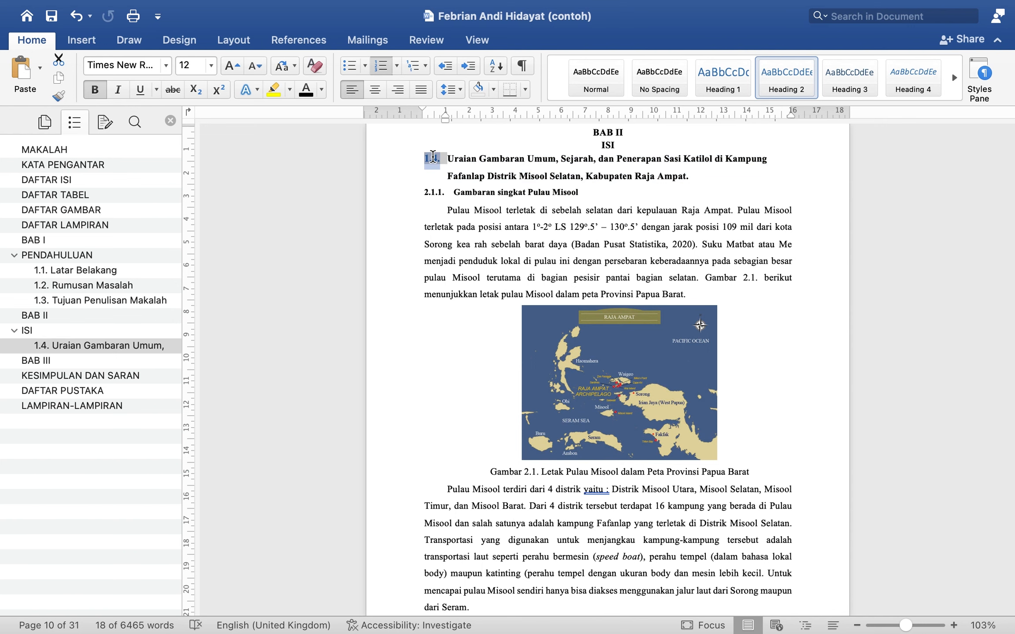
{"action": "key", "text": "super+z"}
{"action": "key", "text": "super+z"}
{"action": "key", "text": "super+z"}
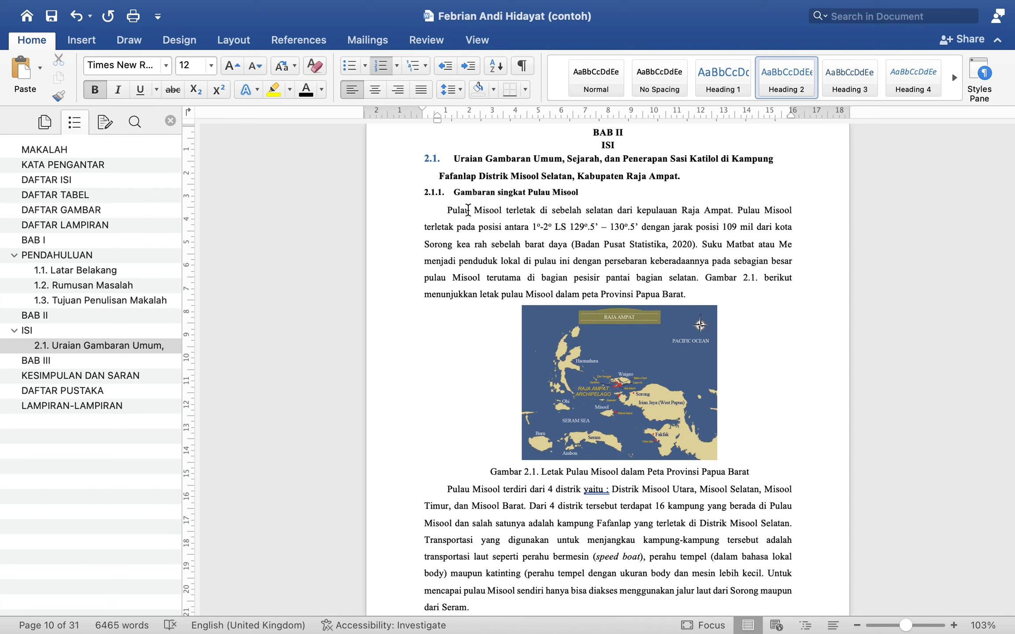
Make the 2.1 number of the Uraian Gambaran Umum heading black and 12 pt to match its heading text
{"action": "left_click", "coordinate": [431, 160]}
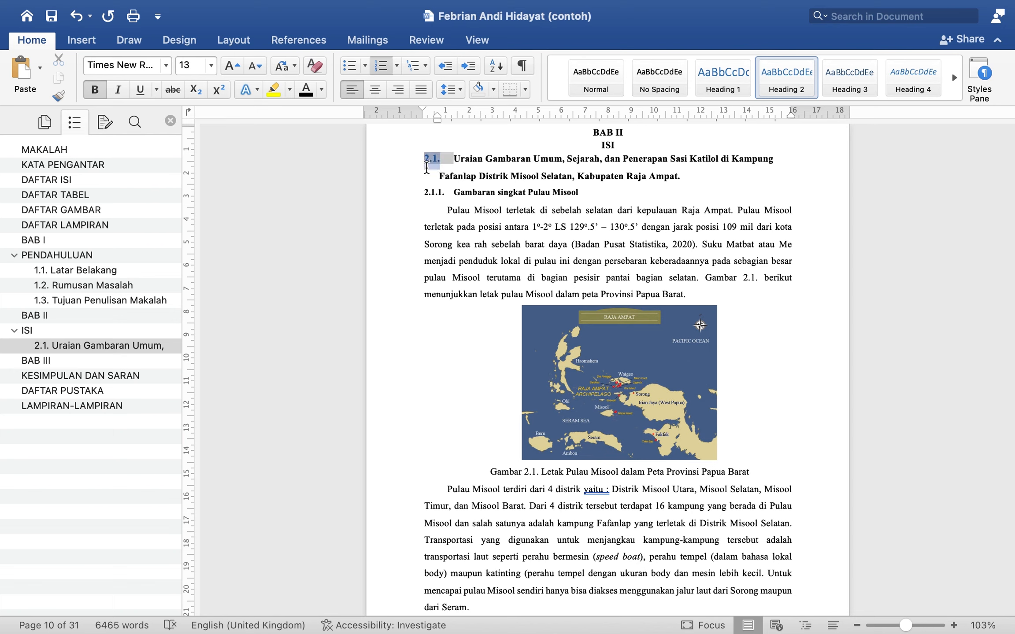
{"action": "left_click", "coordinate": [306, 92]}
{"action": "left_click_drag", "start_coordinate": [402, 165], "coordinate": [406, 181]}
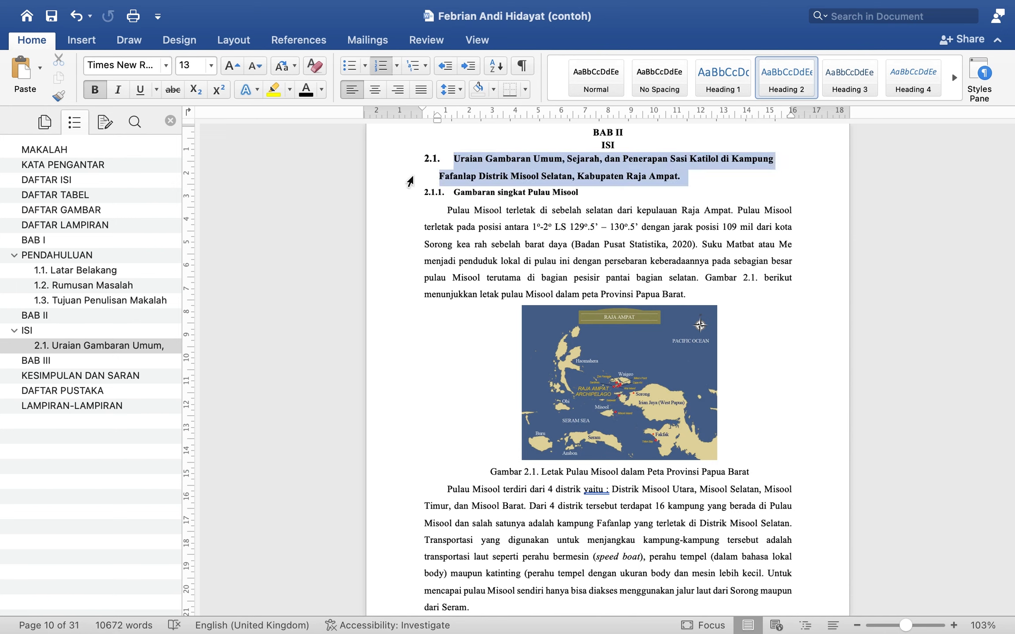
{"action": "left_click", "coordinate": [122, 66]}
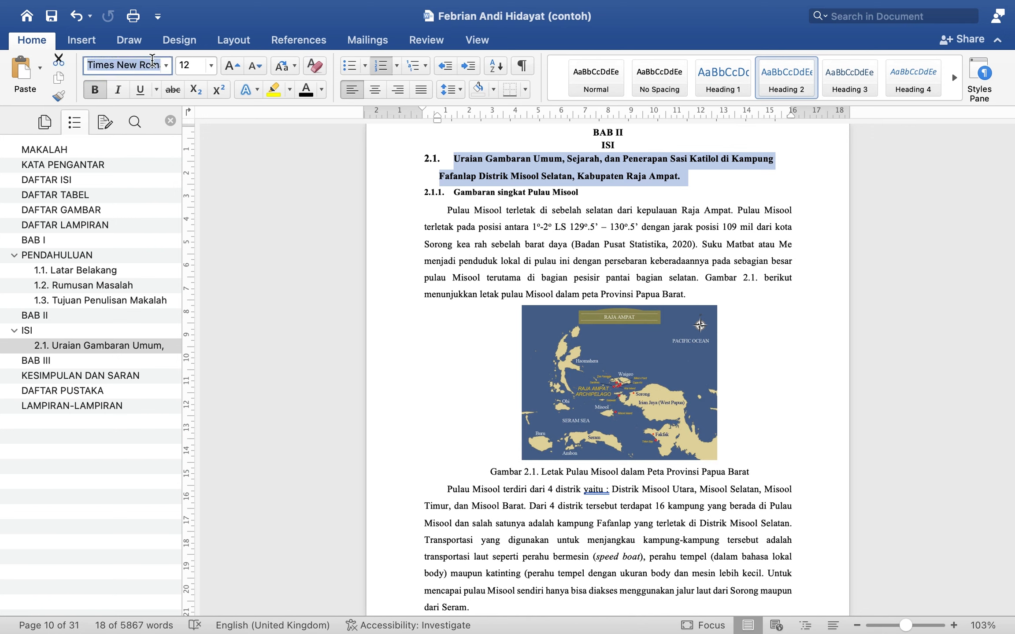
{"action": "left_click", "coordinate": [434, 164]}
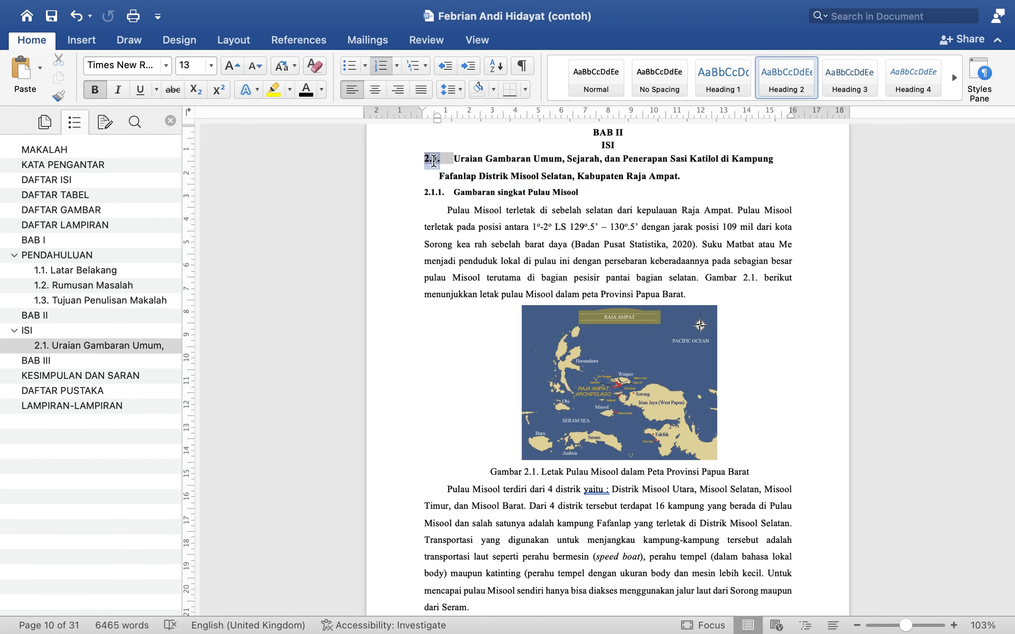
{"action": "left_click", "coordinate": [255, 67]}
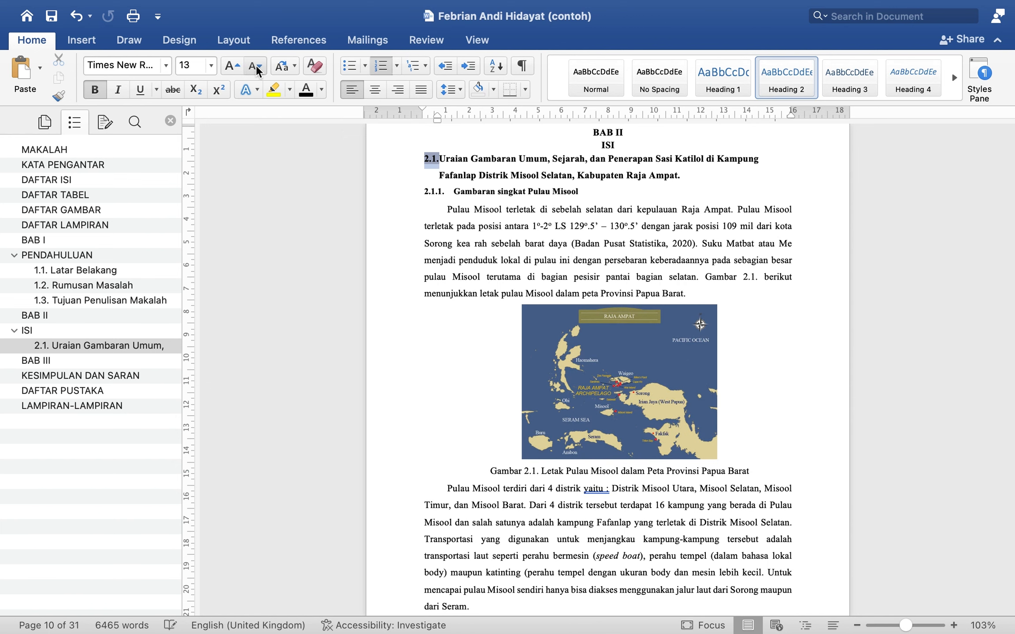
{"action": "left_click", "coordinate": [608, 244]}
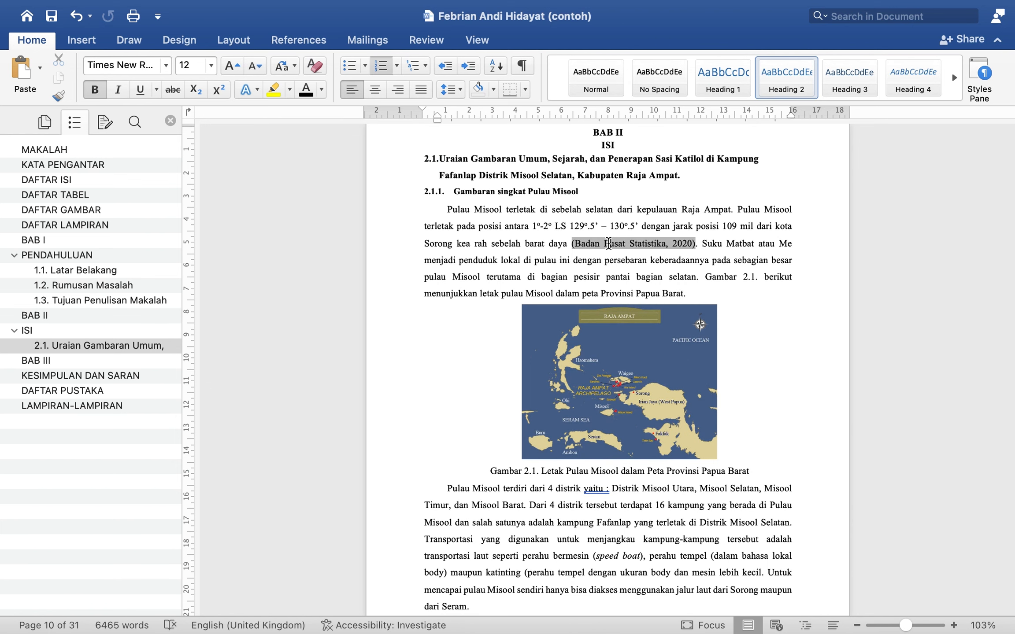
{"action": "left_click", "coordinate": [566, 211]}
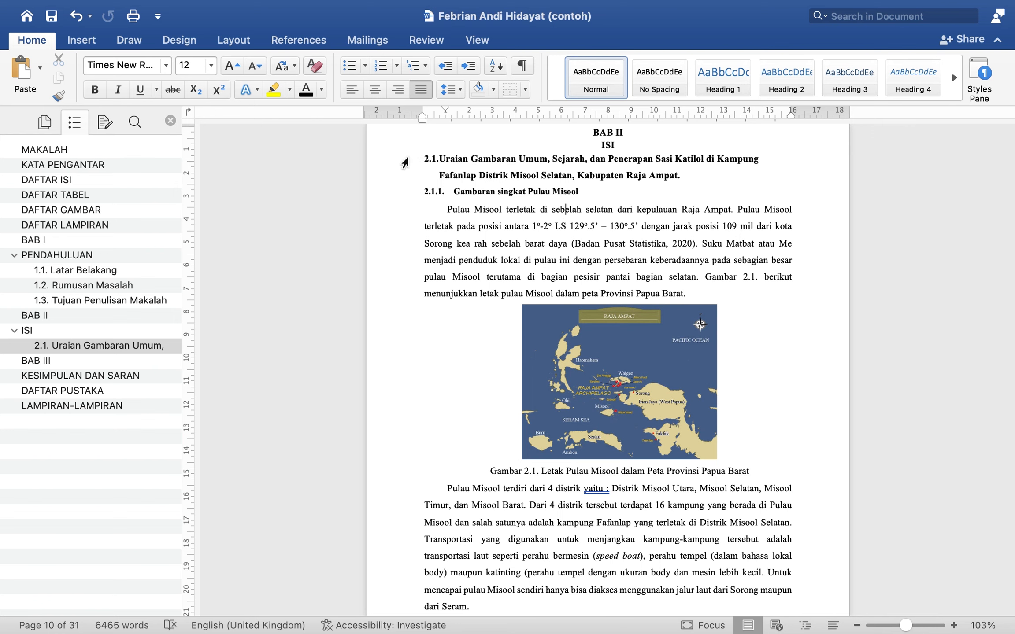
Copy the formatting of heading 2.1 to the 2.2 heading about Nilai-nilai yang terkandung dalam Sasi Katilol
{"action": "left_click_drag", "start_coordinate": [404, 163], "coordinate": [408, 176]}
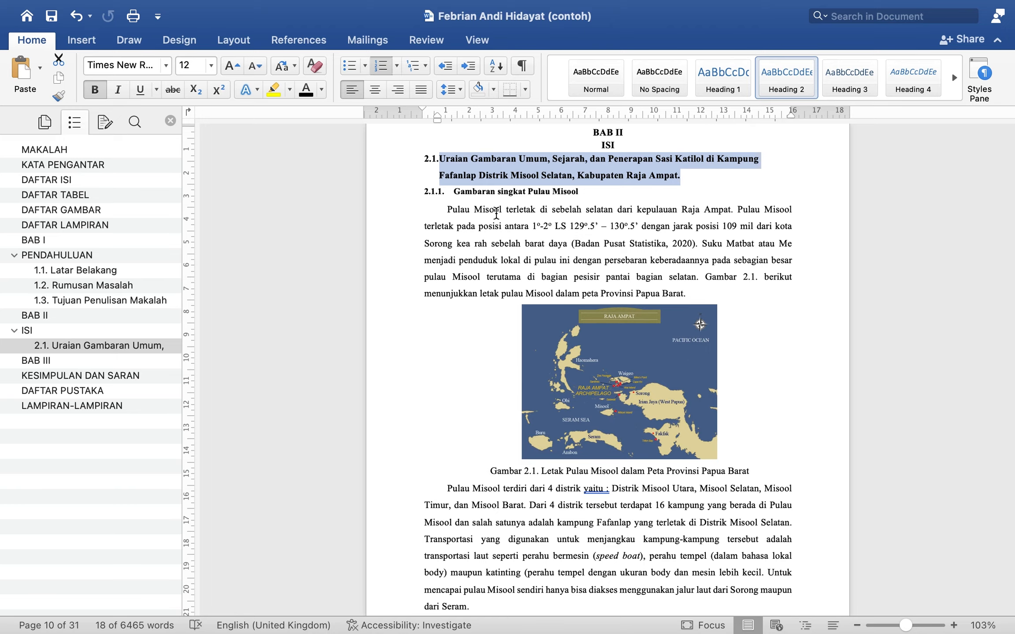
{"action": "left_click", "coordinate": [59, 95]}
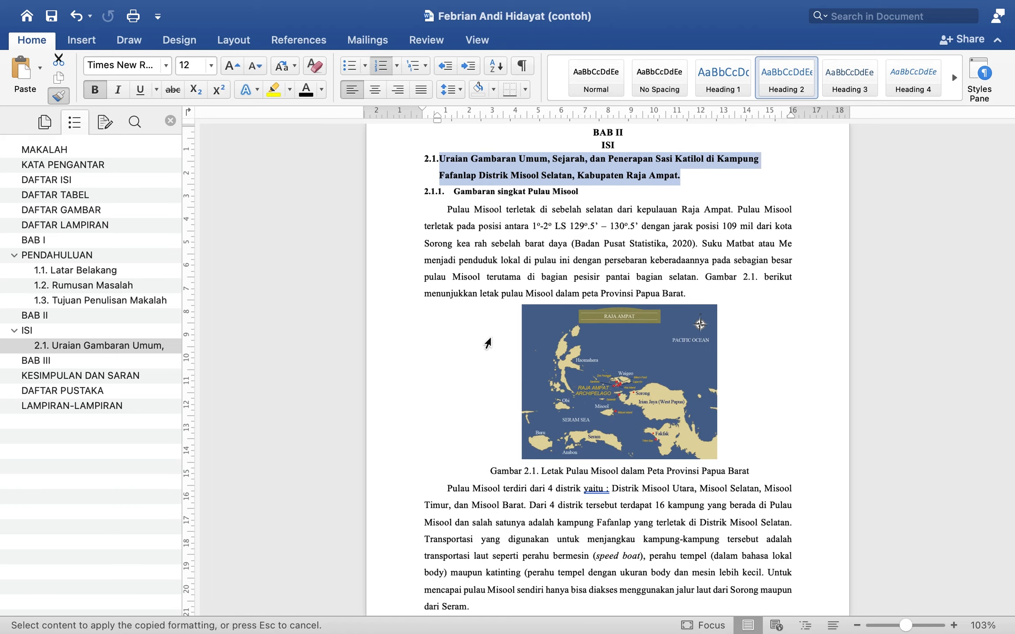
{"action": "scroll", "coordinate": [473, 460], "scroll_direction": "down", "scroll_amount": 1}
{"action": "scroll", "coordinate": [472, 460], "scroll_direction": "down", "scroll_amount": 20}
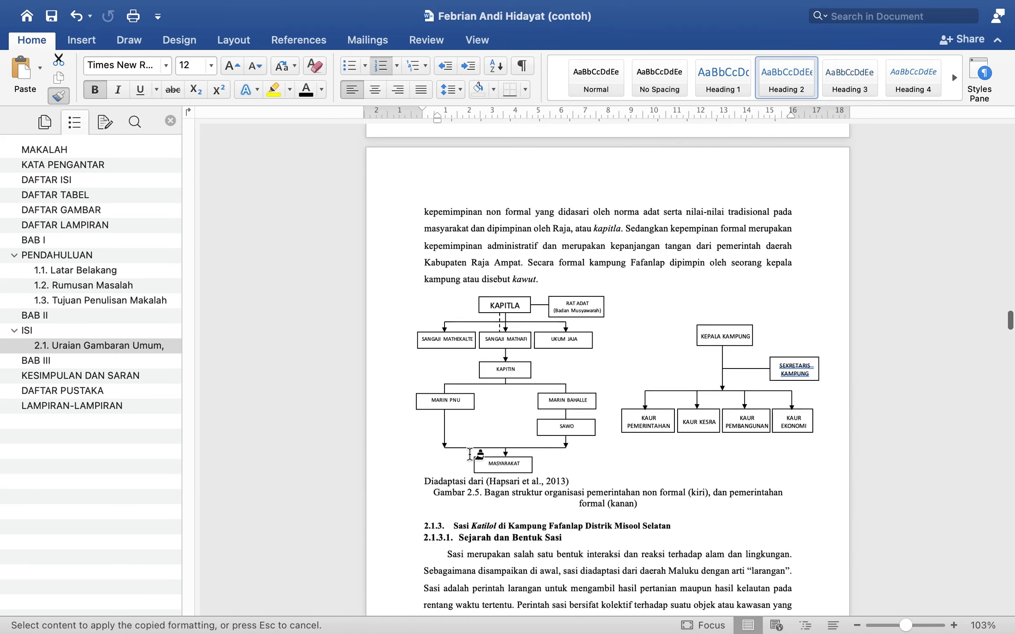
{"action": "scroll", "coordinate": [474, 454], "scroll_direction": "down", "scroll_amount": 20}
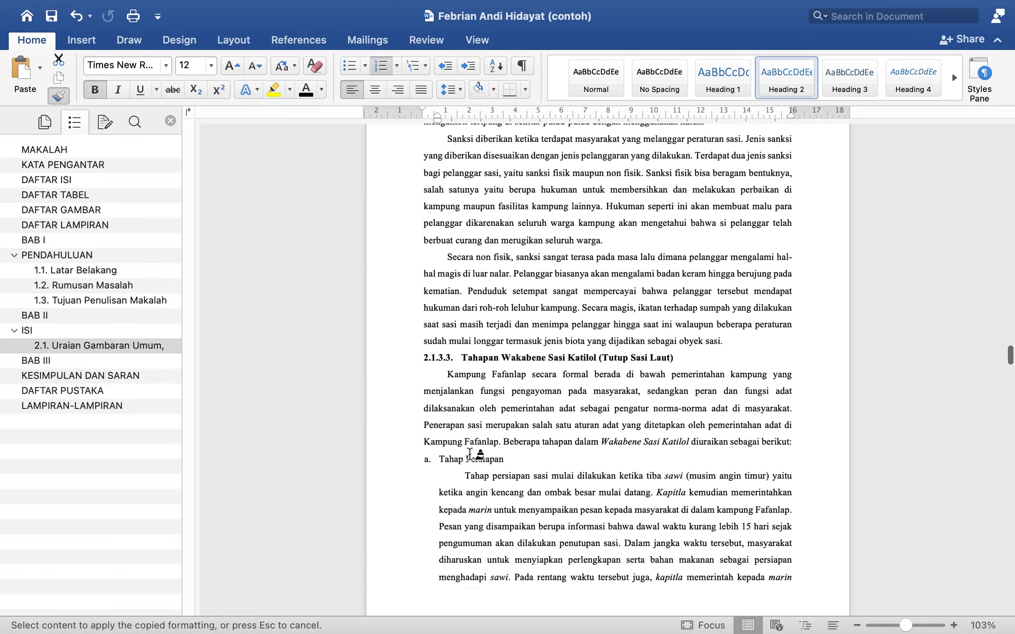
{"action": "scroll", "coordinate": [474, 454], "scroll_direction": "down", "scroll_amount": 20}
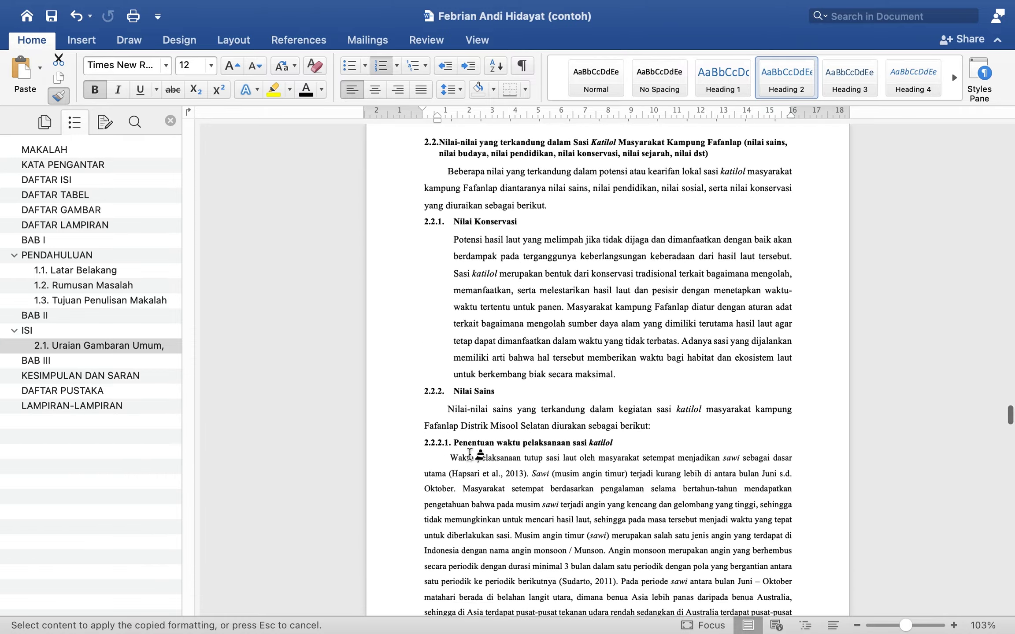
{"action": "scroll", "coordinate": [469, 454], "scroll_direction": "up", "scroll_amount": 3}
{"action": "mouse_move", "coordinate": [385, 216]}
{"action": "left_mouse_down"}
{"action": "mouse_move", "coordinate": [392, 232]}
{"action": "mouse_move", "coordinate": [726, 242]}
{"action": "left_mouse_up"}
Set heading 2.2 to a hanging indent of about 1 cm, justify it, and copy its formatting to heading 2.1
{"action": "left_click_drag", "start_coordinate": [438, 113], "coordinate": [446, 116]}
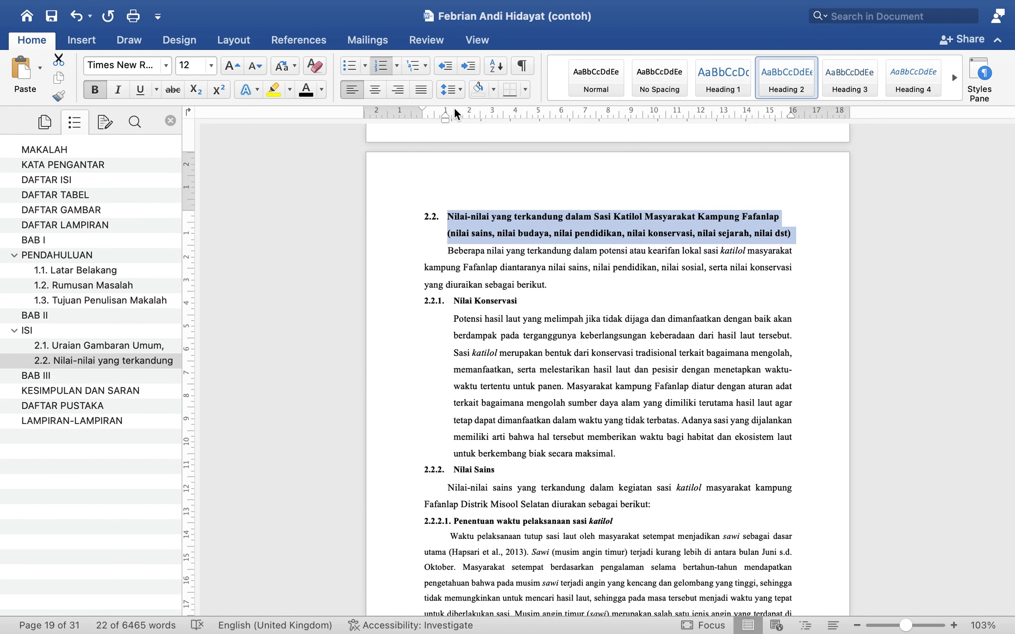
{"action": "key", "text": "super+j"}
{"action": "key", "text": "super+shift+c"}
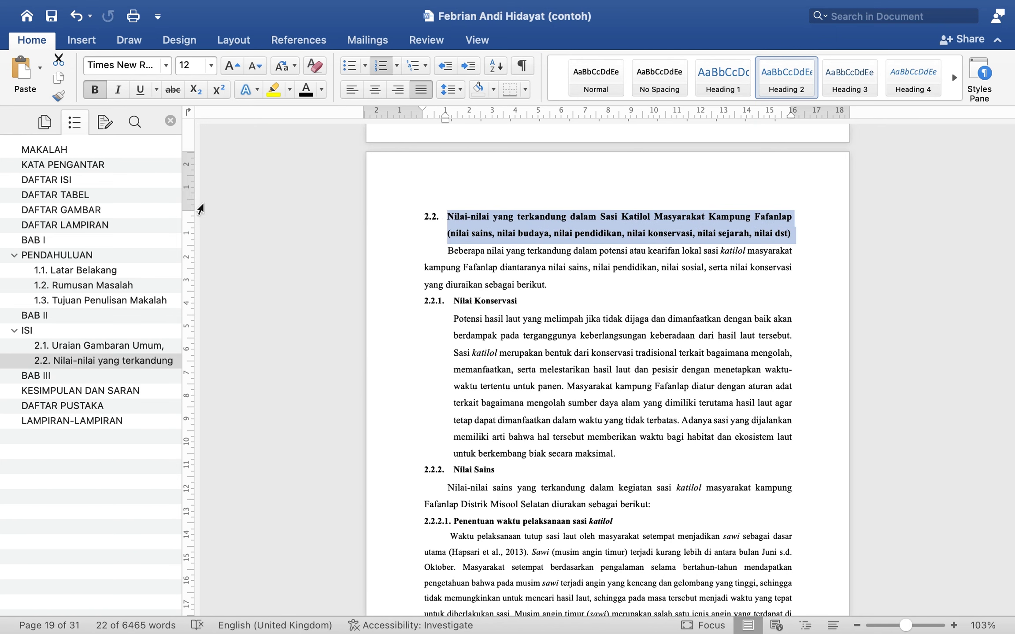
{"action": "left_click", "coordinate": [58, 345]}
{"action": "left_click_drag", "start_coordinate": [398, 131], "coordinate": [403, 158]}
{"action": "key", "text": "super+shift+v"}
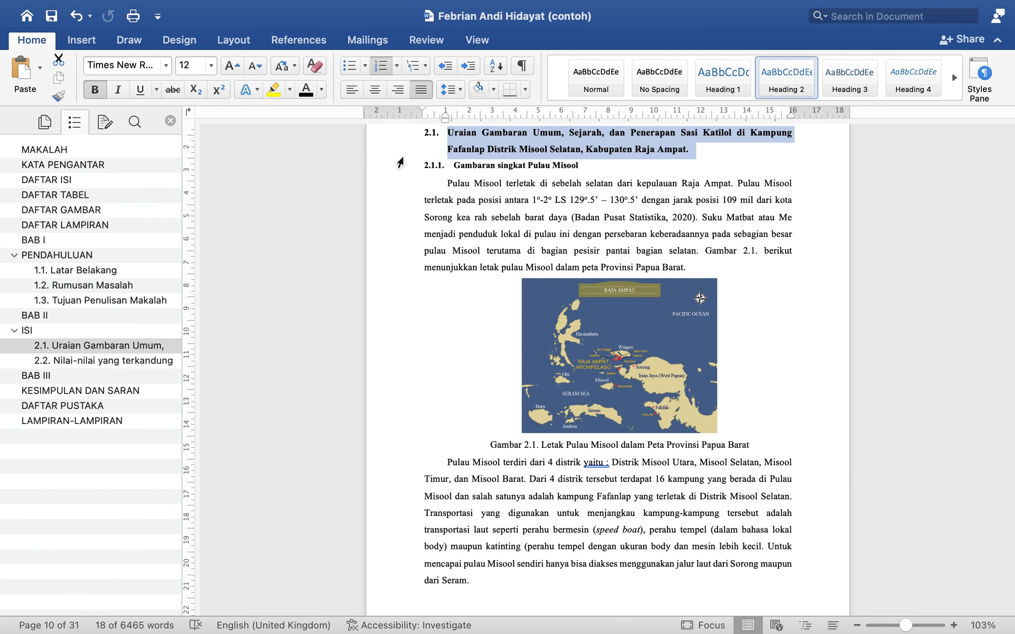
Apply Heading 3 to the Gambaran singkat Pulau Misool subheading and format it in Times, black and bold
{"action": "left_click", "coordinate": [383, 168]}
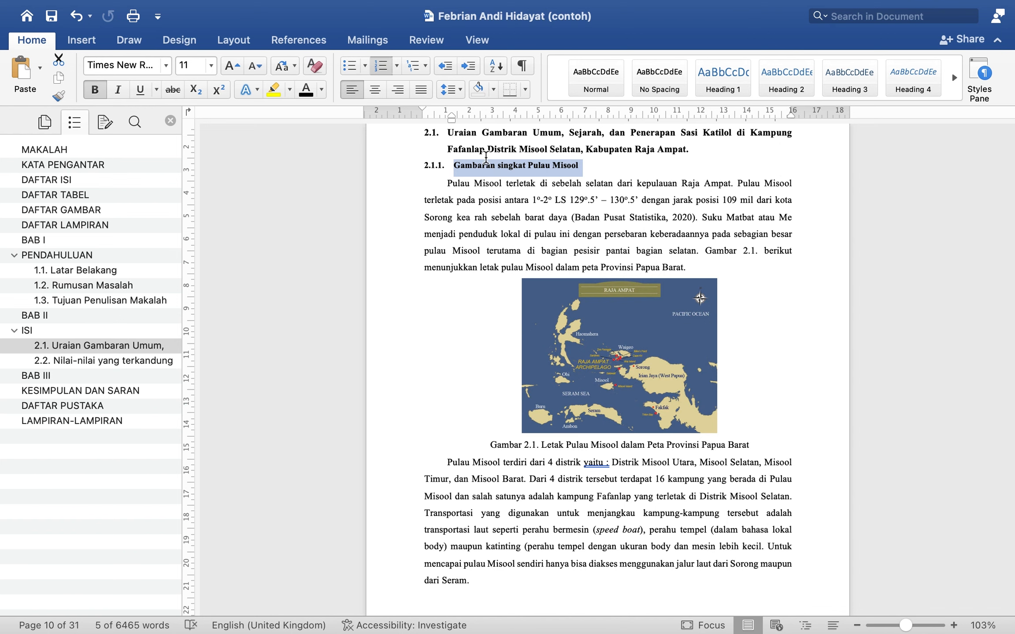
{"action": "left_click", "coordinate": [854, 80]}
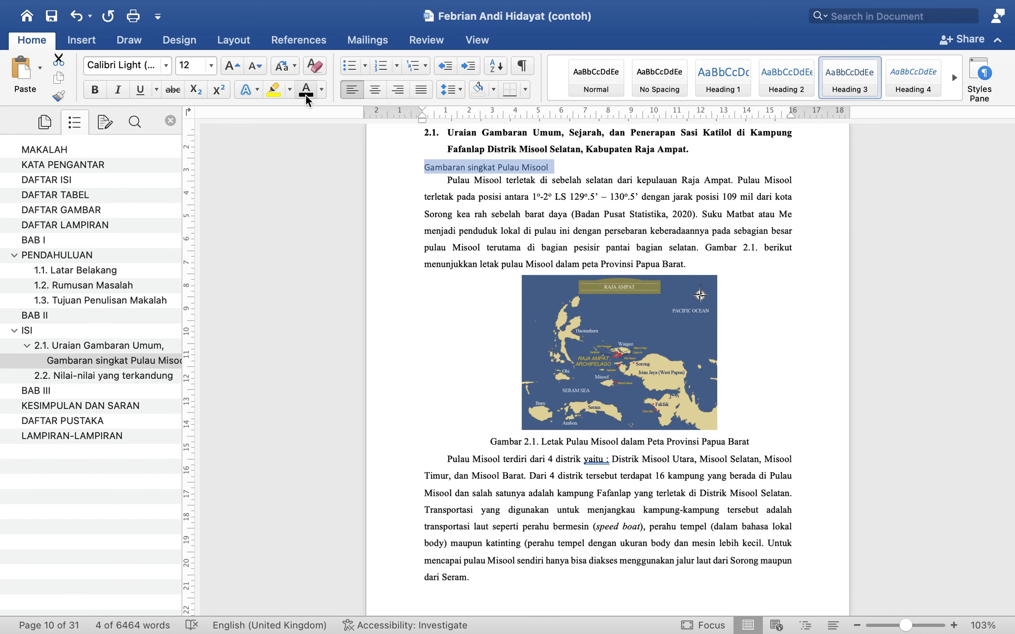
{"action": "left_click", "coordinate": [108, 65]}
{"action": "type", "text": "Times"}
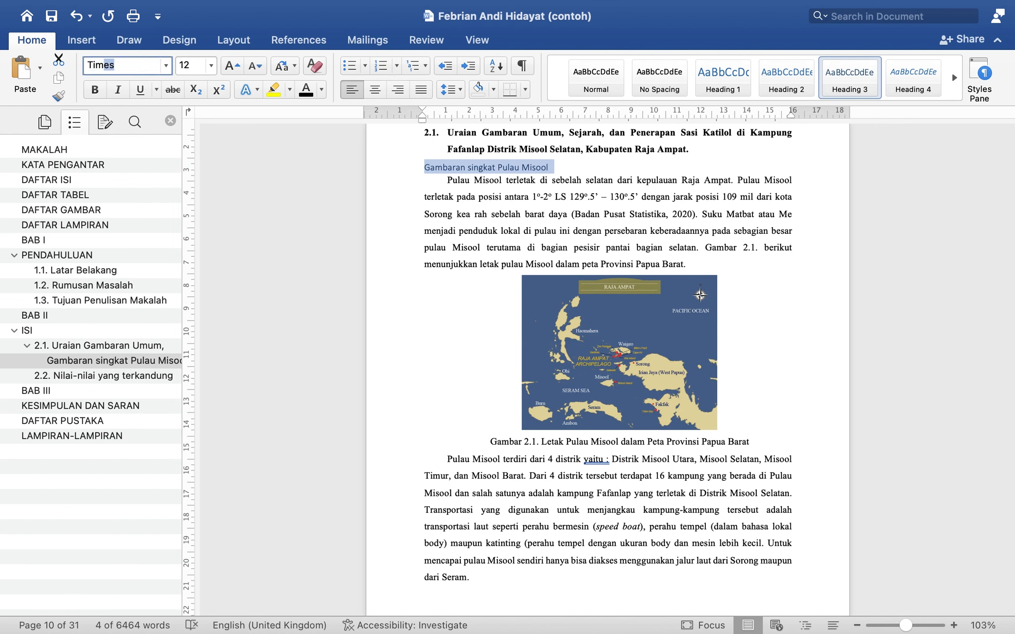
{"action": "key", "text": "Return"}
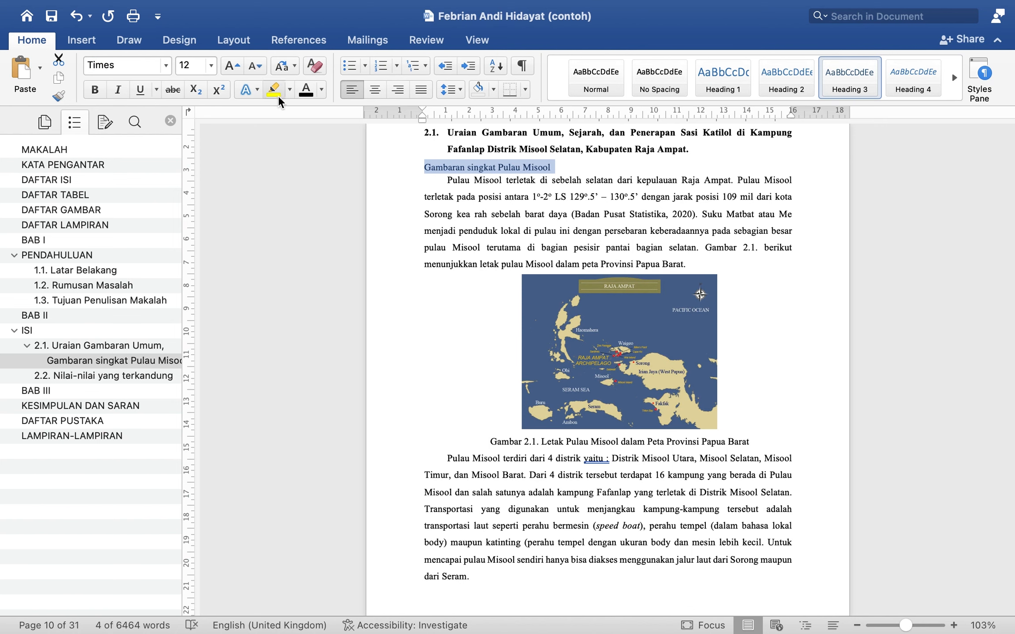
{"action": "left_click", "coordinate": [306, 91]}
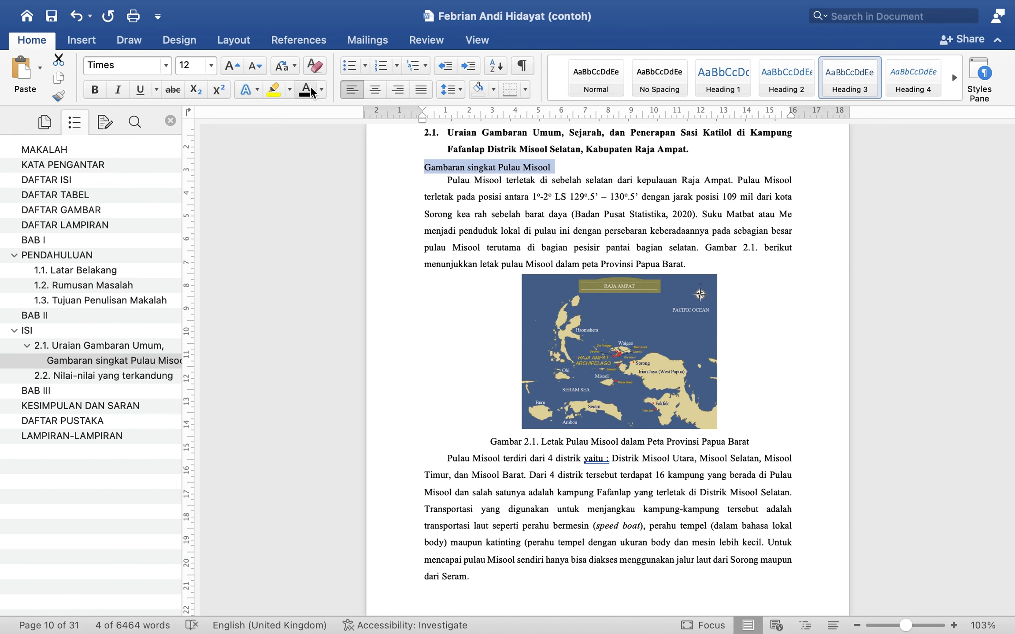
{"action": "left_click", "coordinate": [94, 91]}
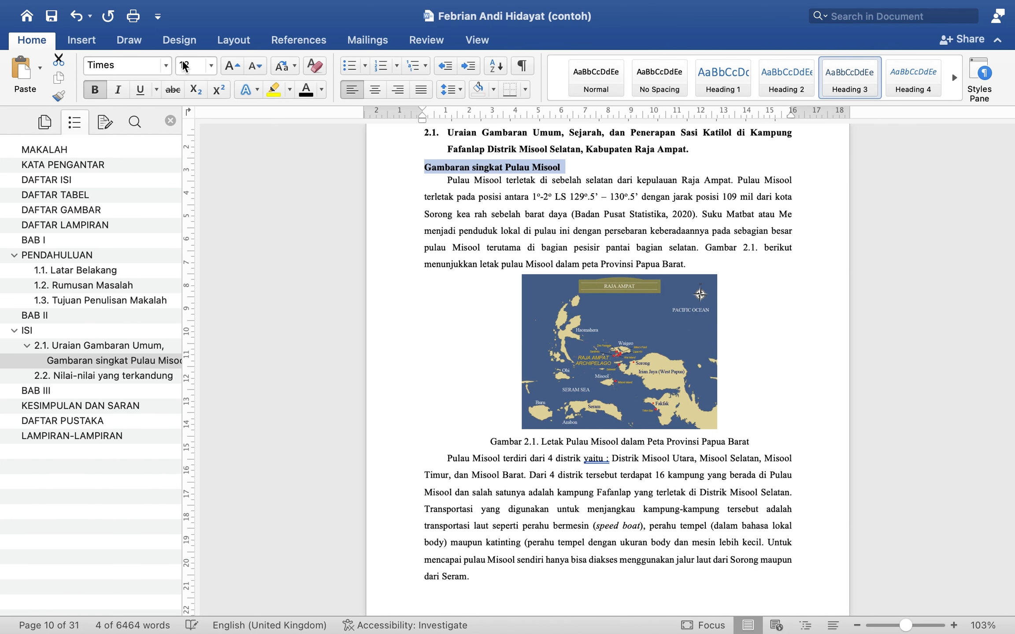
Set the Gambaran singkat Pulau Misool subheading's line spacing to 1,5 and its spacing before to 0 pt
{"action": "left_click", "coordinate": [464, 94]}
{"action": "left_click", "coordinate": [468, 148]}
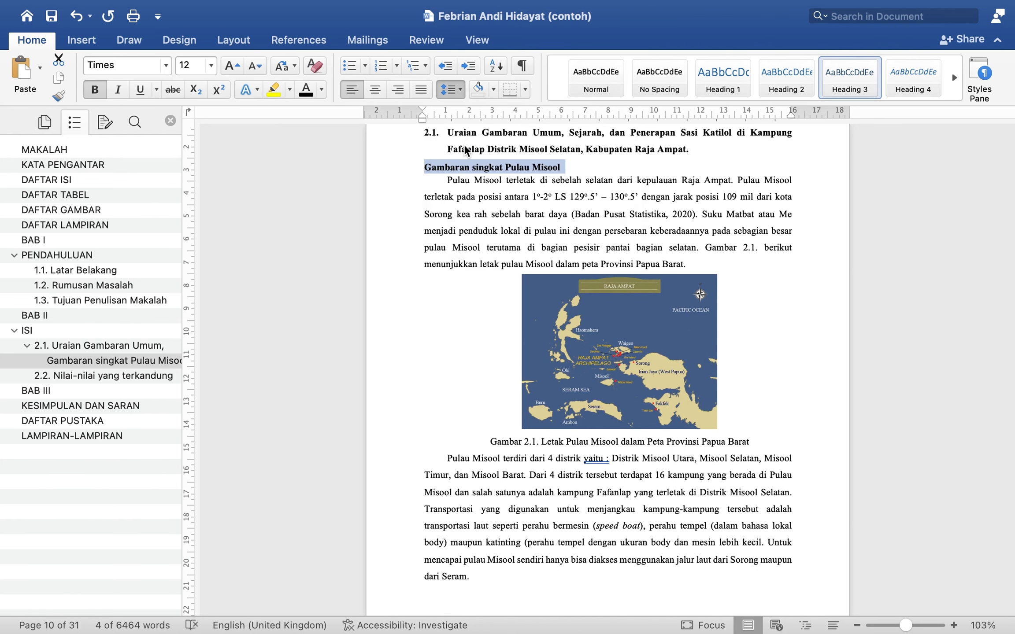
{"action": "left_click", "coordinate": [228, 40]}
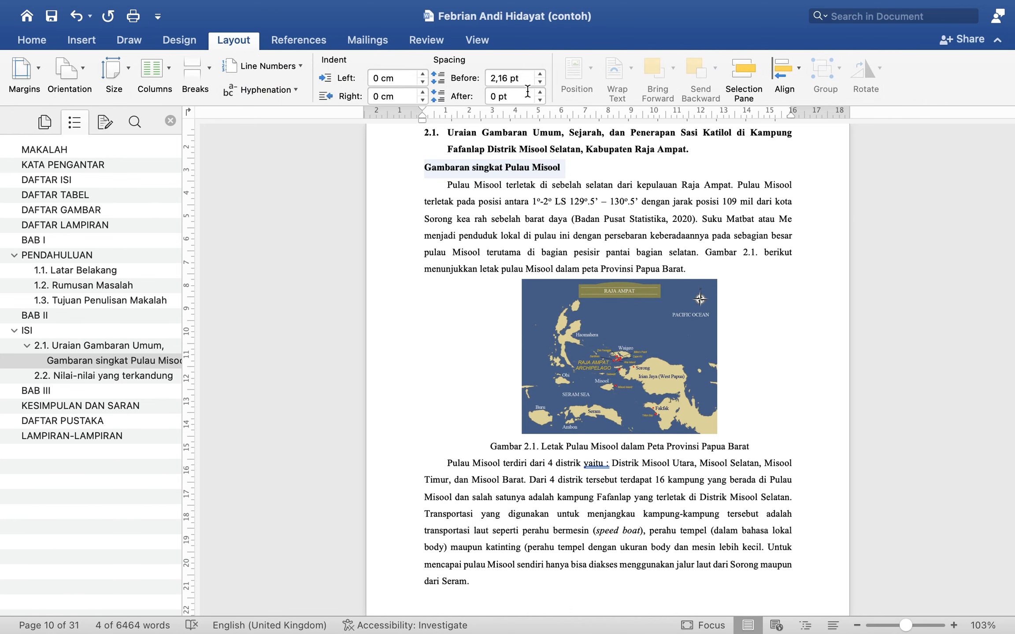
{"action": "left_click_drag", "start_coordinate": [507, 79], "coordinate": [442, 87]}
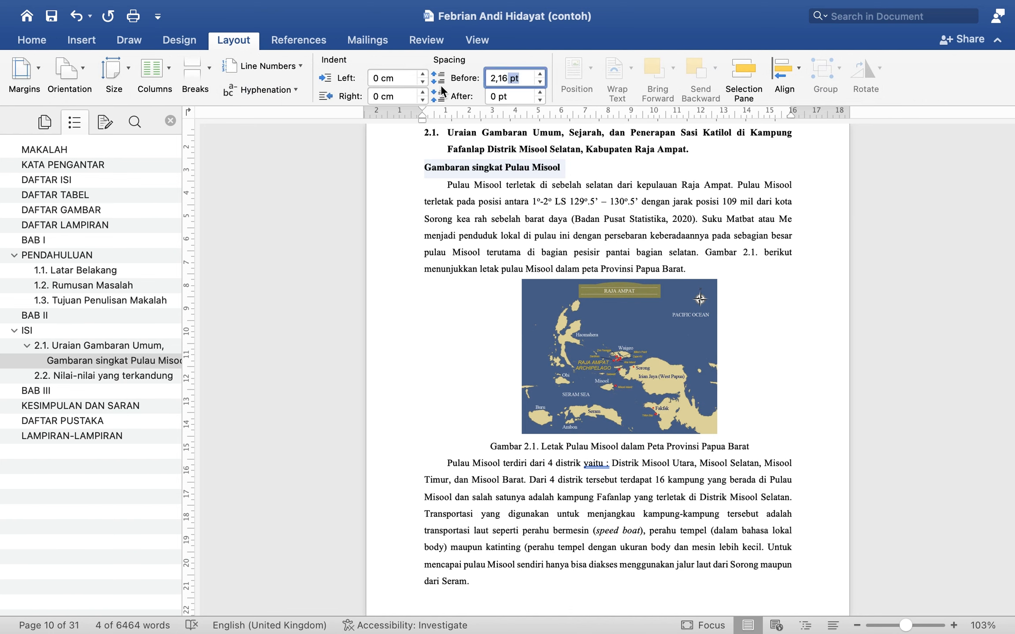
{"action": "left_click", "coordinate": [508, 80]}
{"action": "key", "text": "BackSpace"}
{"action": "left_click", "coordinate": [454, 176]}
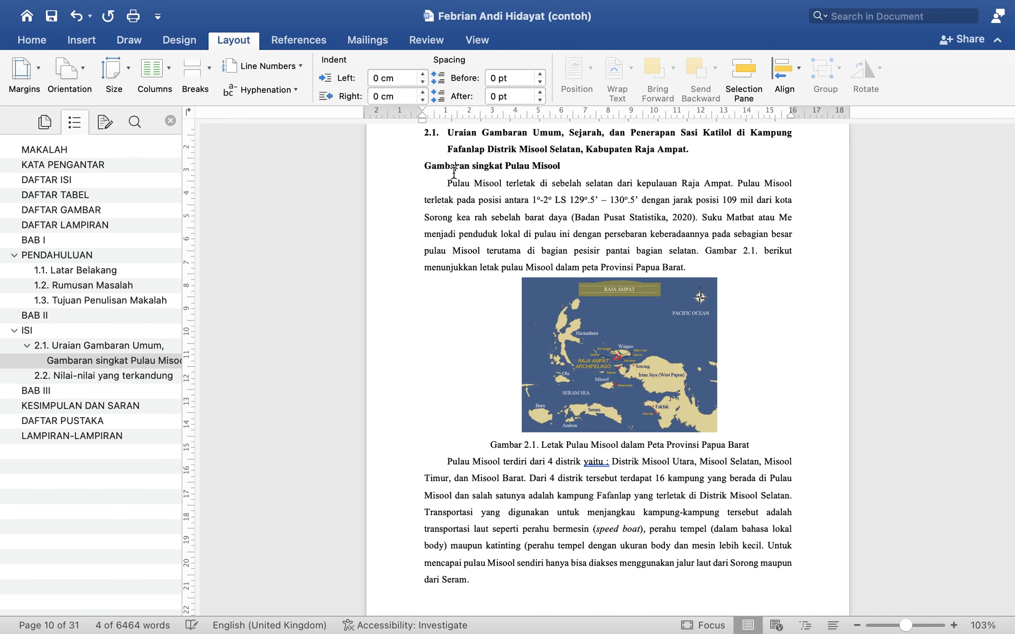
Number the Gambaran singkat Pulau Misool subheading as 2.1.1
{"action": "left_click", "coordinate": [389, 171]}
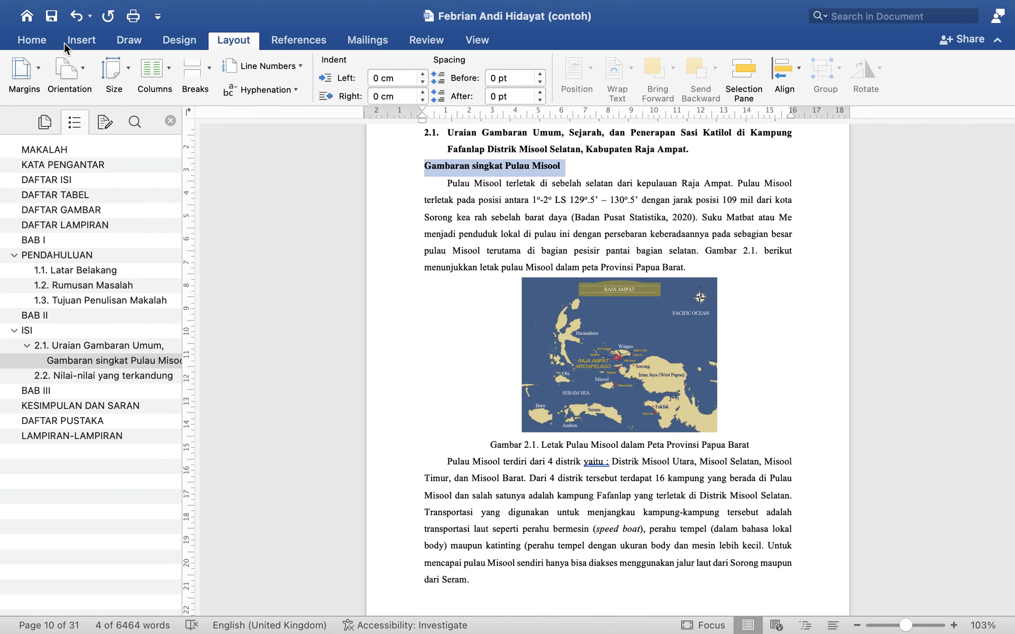
{"action": "left_click", "coordinate": [40, 43]}
{"action": "left_click", "coordinate": [426, 170]}
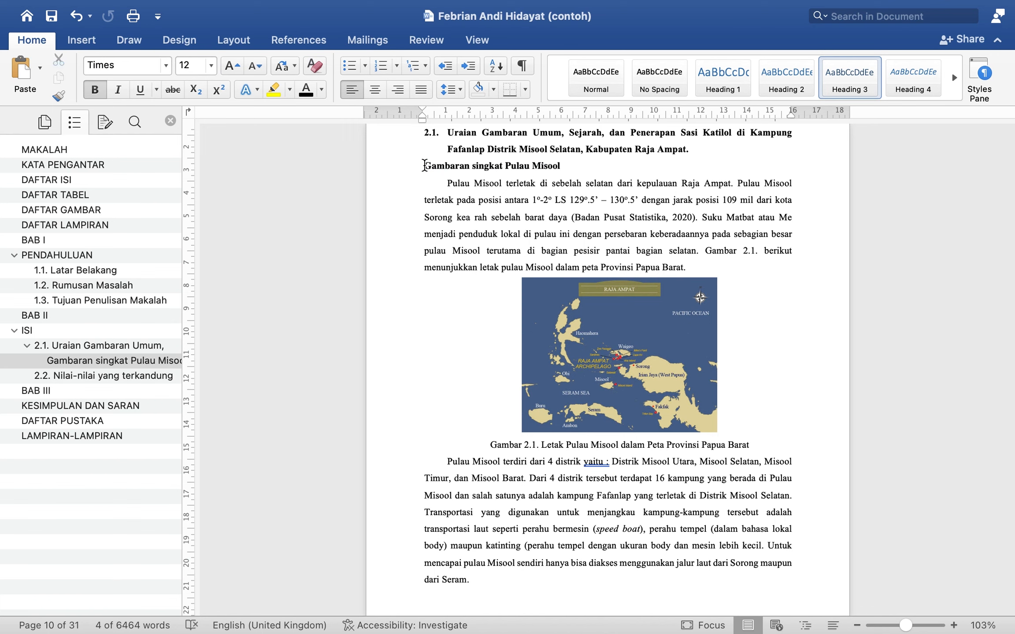
{"action": "type", "text": "2.1.1."}
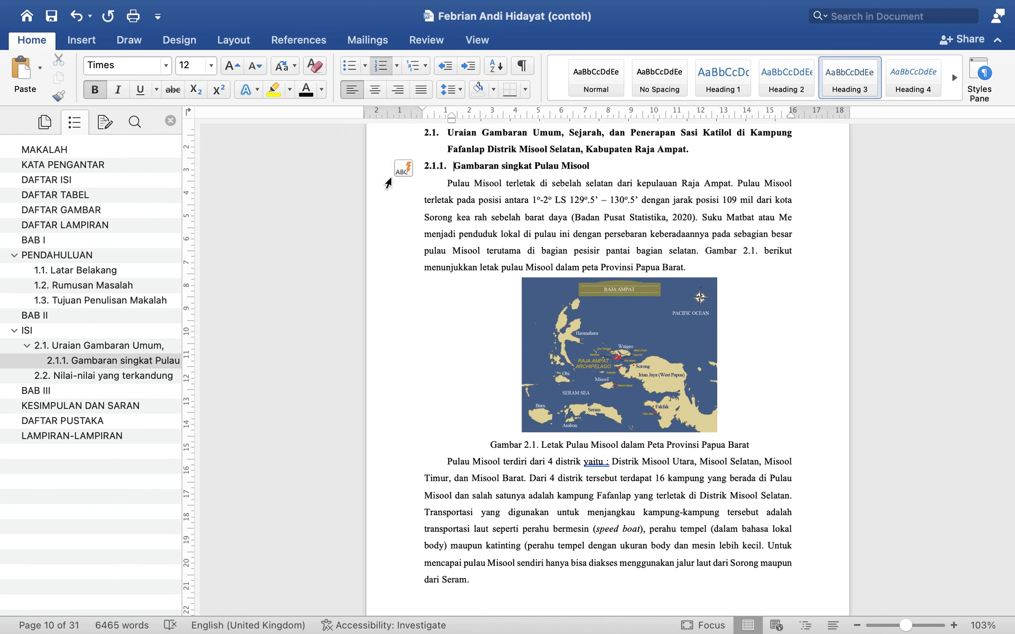
Copy the formatting of sub-subheading 2.1.1 onto sub-subheading 2.1.2, Gambaran singkat Kampung Fafanlap
{"action": "left_click", "coordinate": [377, 172]}
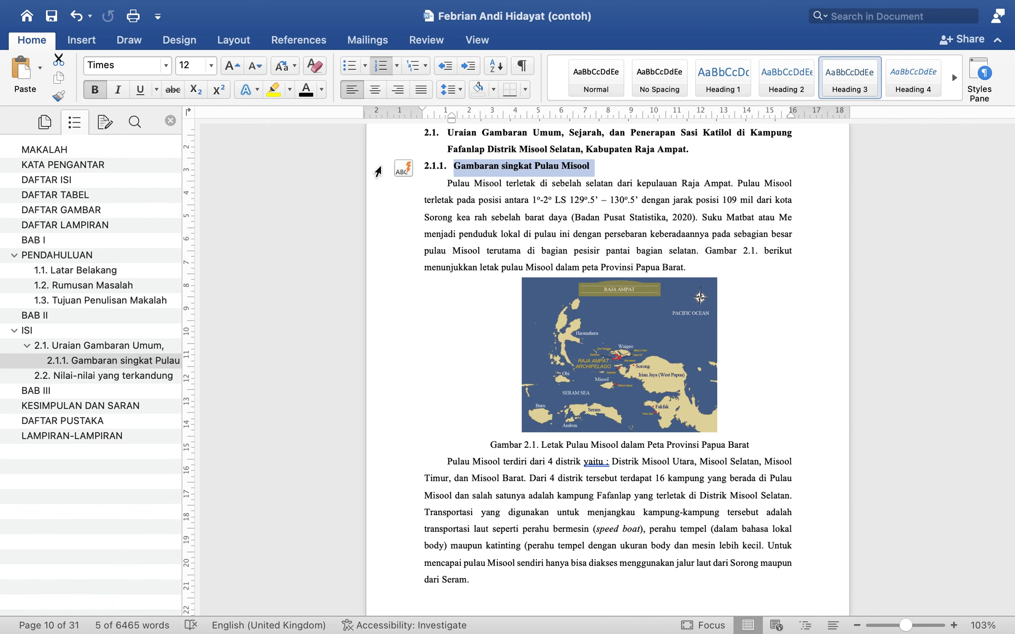
{"action": "left_click", "coordinate": [61, 97]}
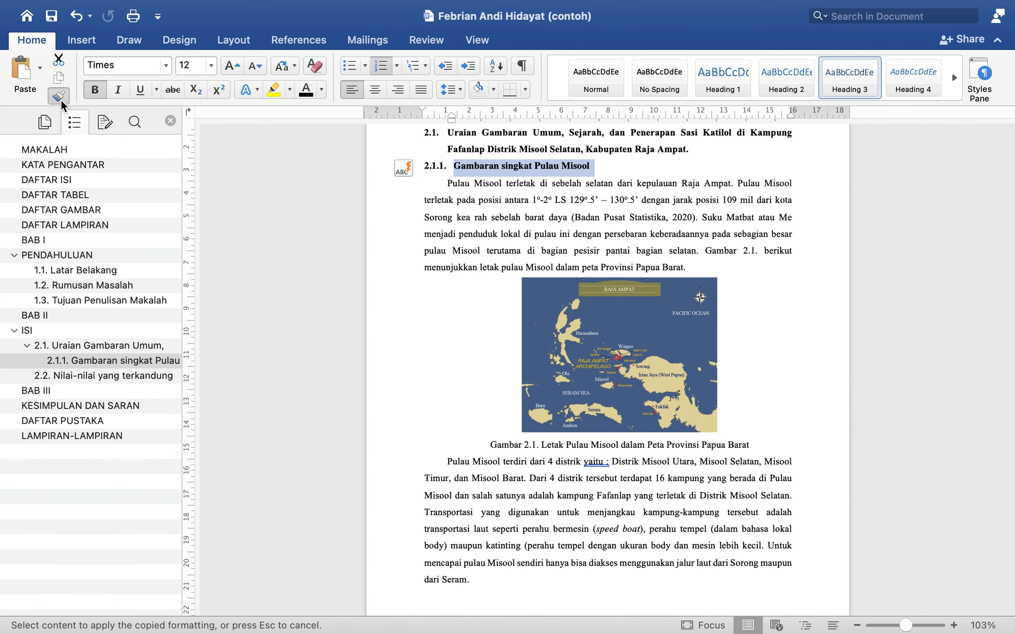
{"action": "scroll", "coordinate": [725, 571], "scroll_direction": "down", "scroll_amount": 10}
{"action": "scroll", "coordinate": [724, 571], "scroll_direction": "down", "scroll_amount": 10}
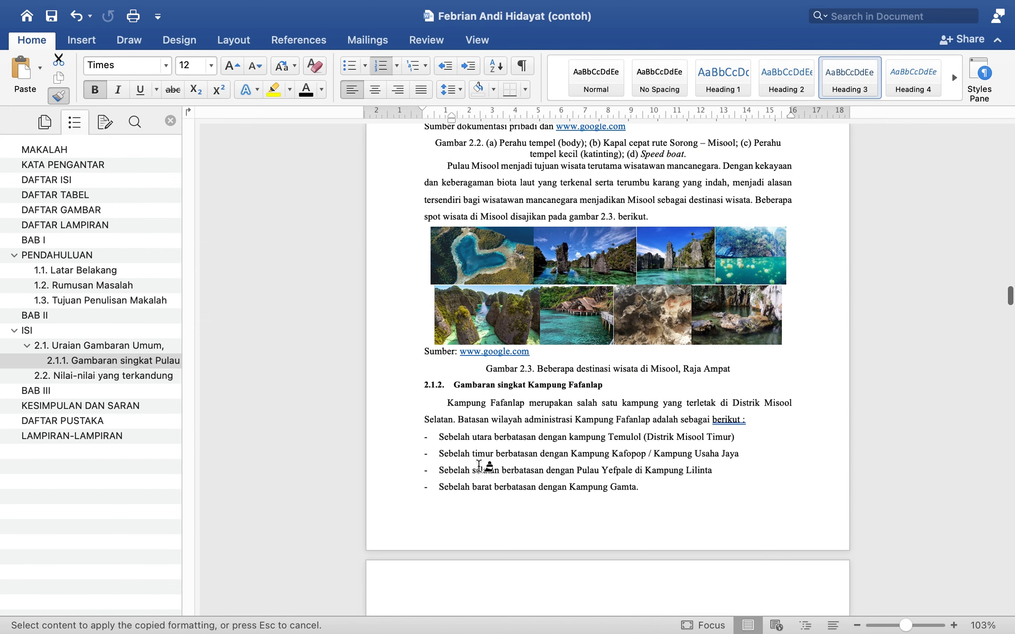
{"action": "left_click", "coordinate": [396, 385]}
Give sub-subheading 2.1.3, Sasi Katilol di Kampung Fafanlap Distrik Misool Selatan, the same Heading 3 formatting as 2.1.1
{"action": "scroll", "coordinate": [565, 442], "scroll_direction": "down", "scroll_amount": 20}
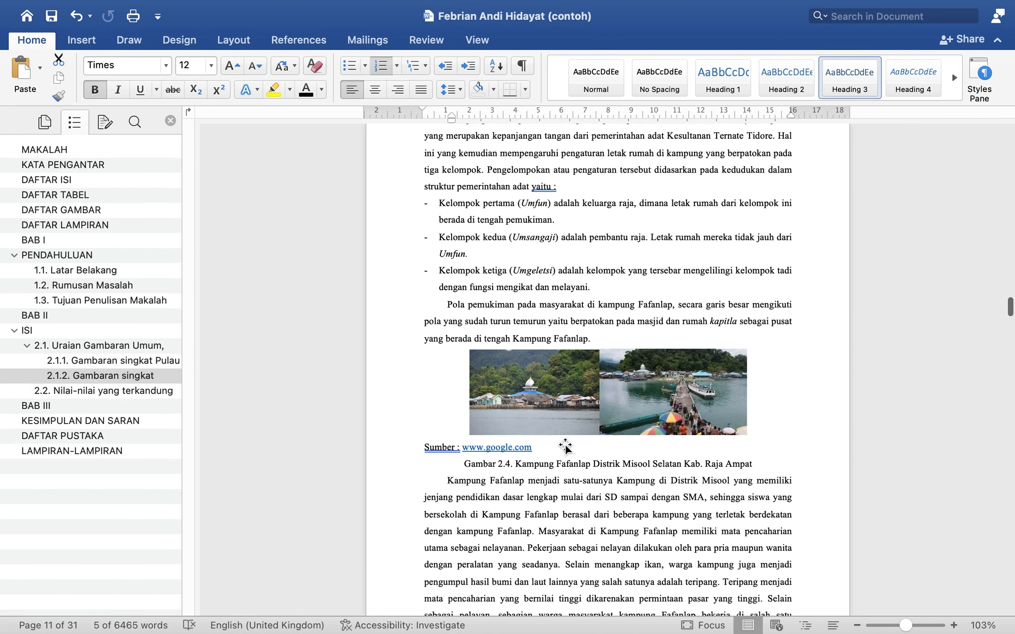
{"action": "left_click", "coordinate": [406, 502]}
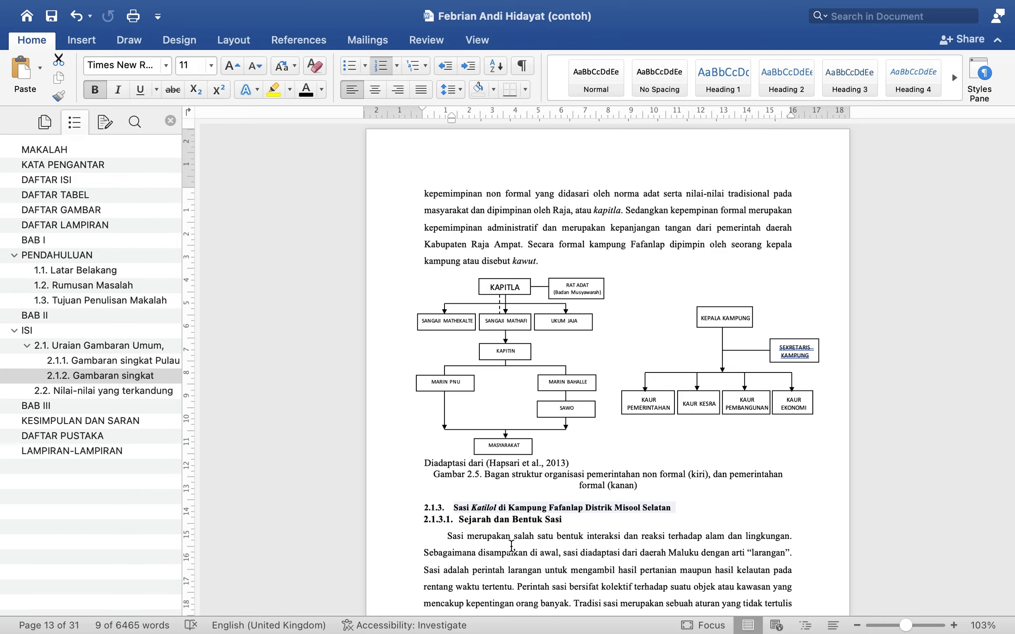
{"action": "key", "text": "super+shift+v"}
Apply the same Heading 3 formatting to sub-subheading 2.2.1, Nilai Konservasi
{"action": "scroll", "coordinate": [644, 506], "scroll_direction": "down", "scroll_amount": 5}
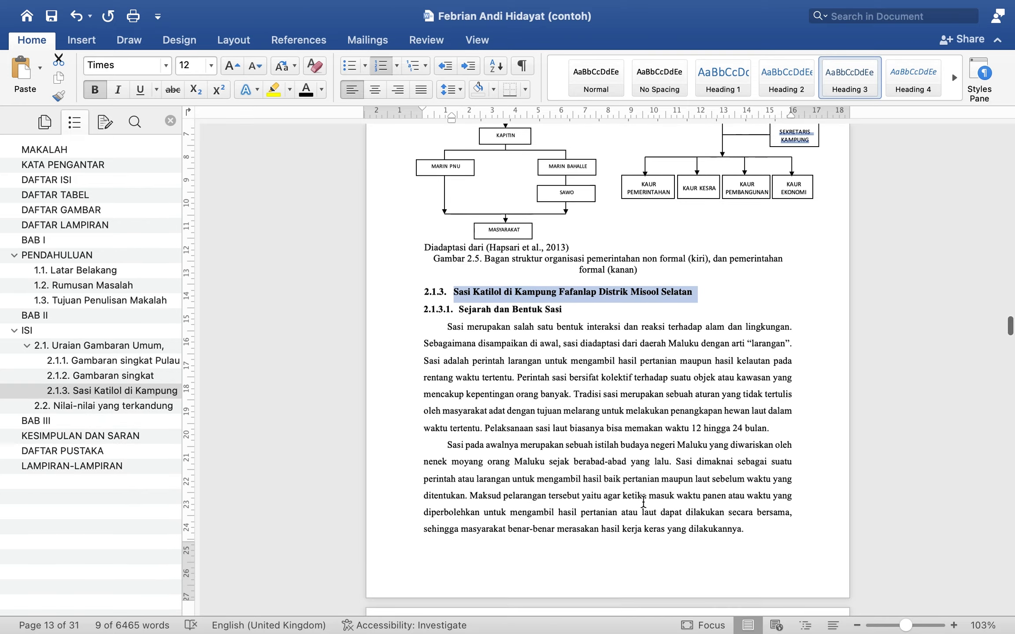
{"action": "scroll", "coordinate": [643, 502], "scroll_direction": "down", "scroll_amount": 15}
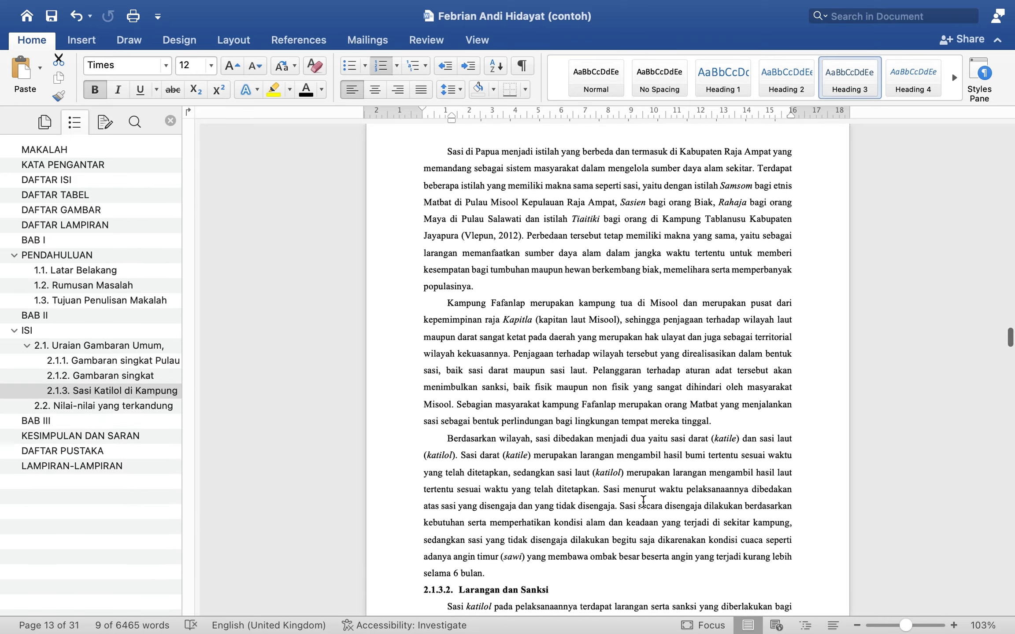
{"action": "scroll", "coordinate": [492, 397], "scroll_direction": "up", "scroll_amount": 10}
{"action": "scroll", "coordinate": [493, 398], "scroll_direction": "down", "scroll_amount": 2}
{"action": "scroll", "coordinate": [492, 398], "scroll_direction": "up", "scroll_amount": 1}
{"action": "scroll", "coordinate": [493, 397], "scroll_direction": "down", "scroll_amount": 6}
{"action": "scroll", "coordinate": [492, 398], "scroll_direction": "down", "scroll_amount": 20}
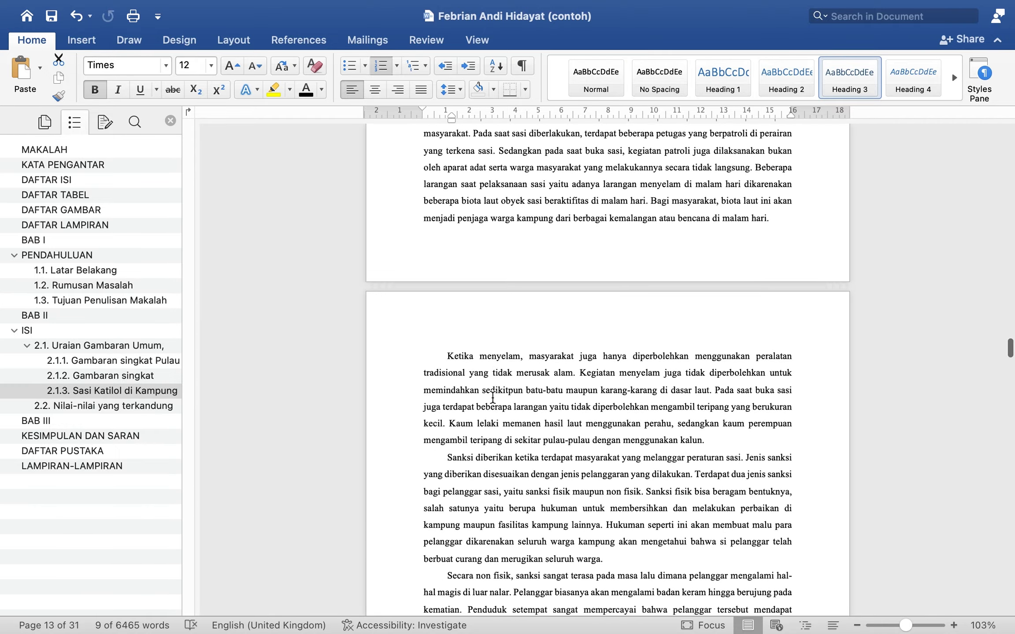
{"action": "scroll", "coordinate": [492, 397], "scroll_direction": "down", "scroll_amount": 20}
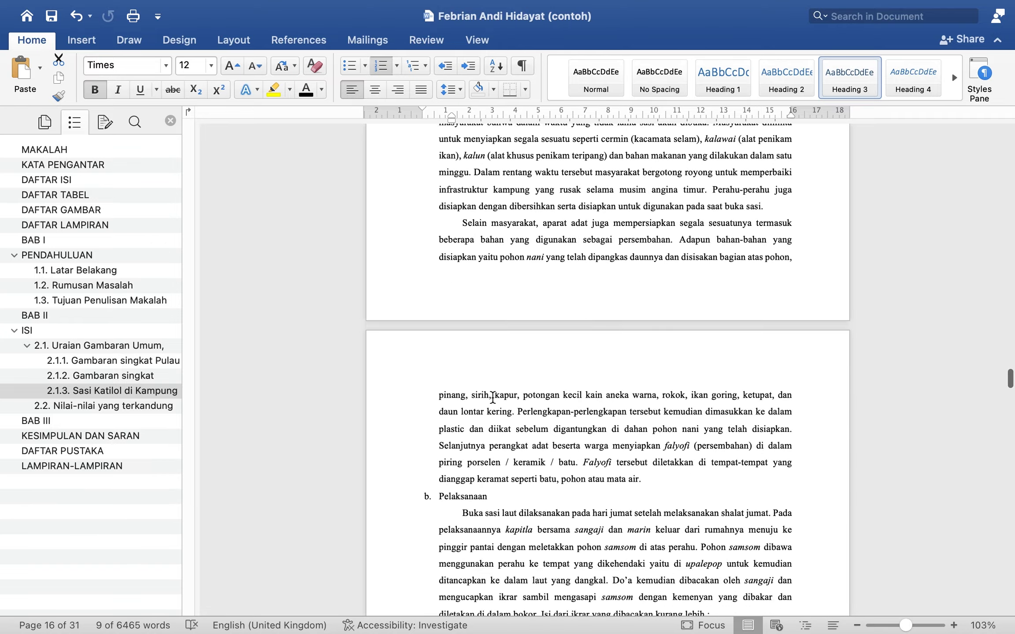
{"action": "scroll", "coordinate": [492, 397], "scroll_direction": "down", "scroll_amount": 10}
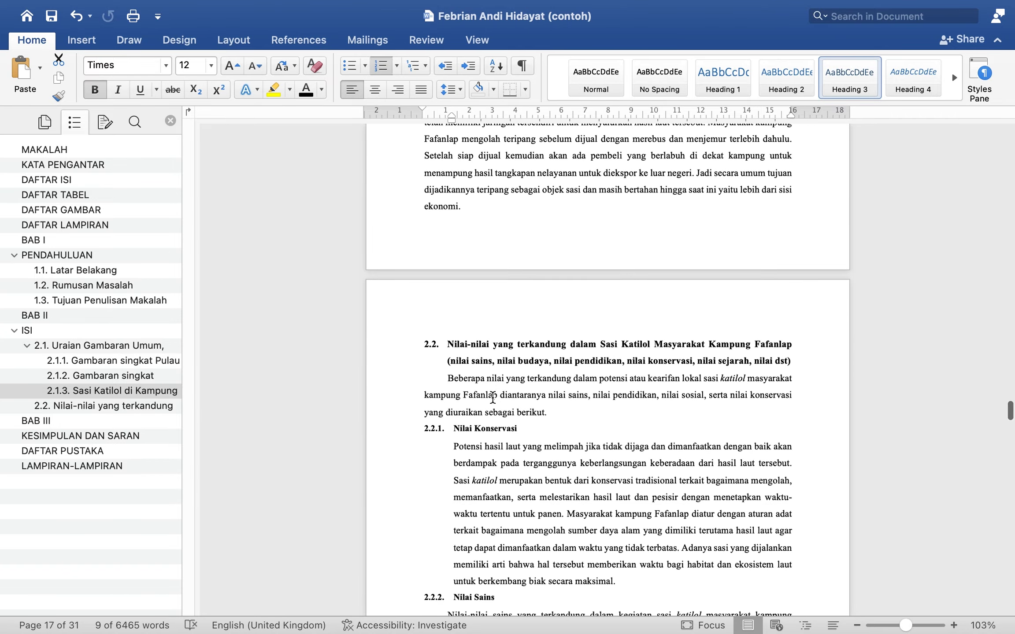
{"action": "left_click", "coordinate": [80, 406]}
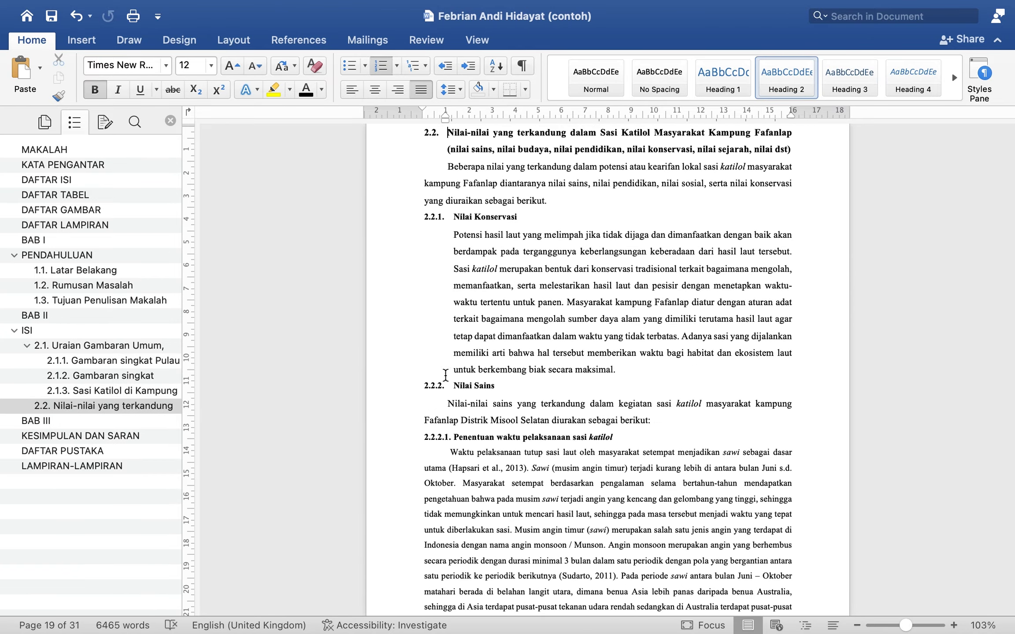
{"action": "left_click", "coordinate": [390, 218]}
{"action": "key", "text": "alt+super+3"}
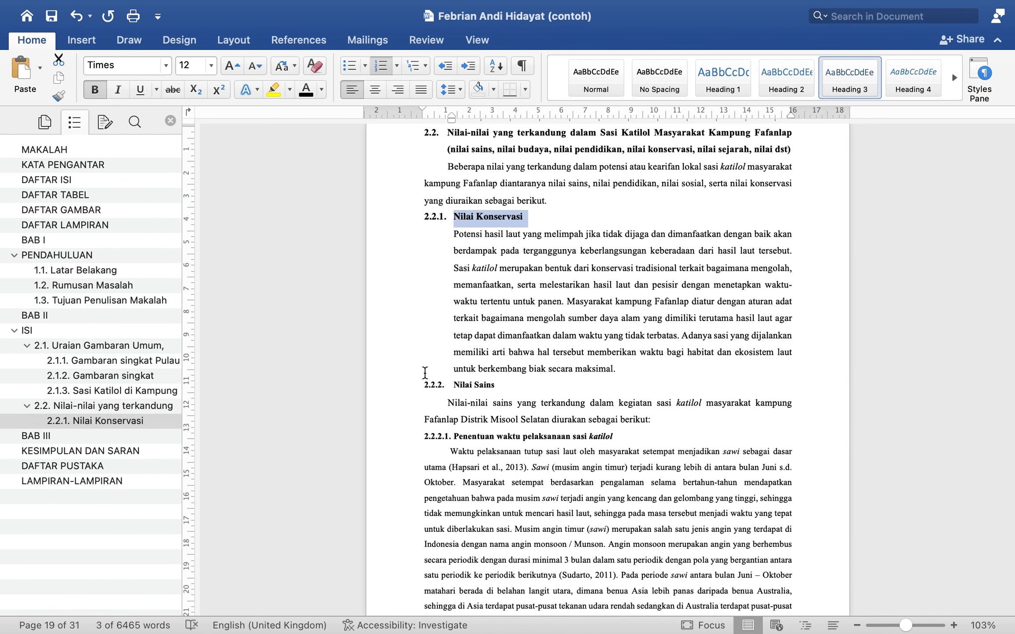
Apply the same Heading 3 formatting to sub-subheading 2.2.2, Nilai Sains
{"action": "left_click", "coordinate": [399, 386]}
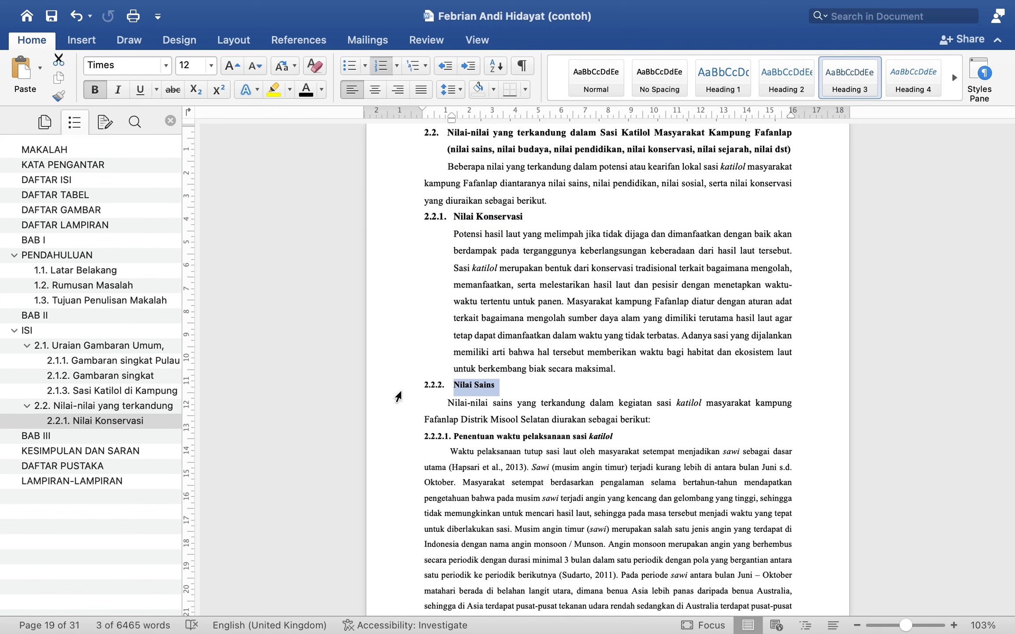
{"action": "type", "text": "◊"}
{"action": "key", "text": "super+z"}
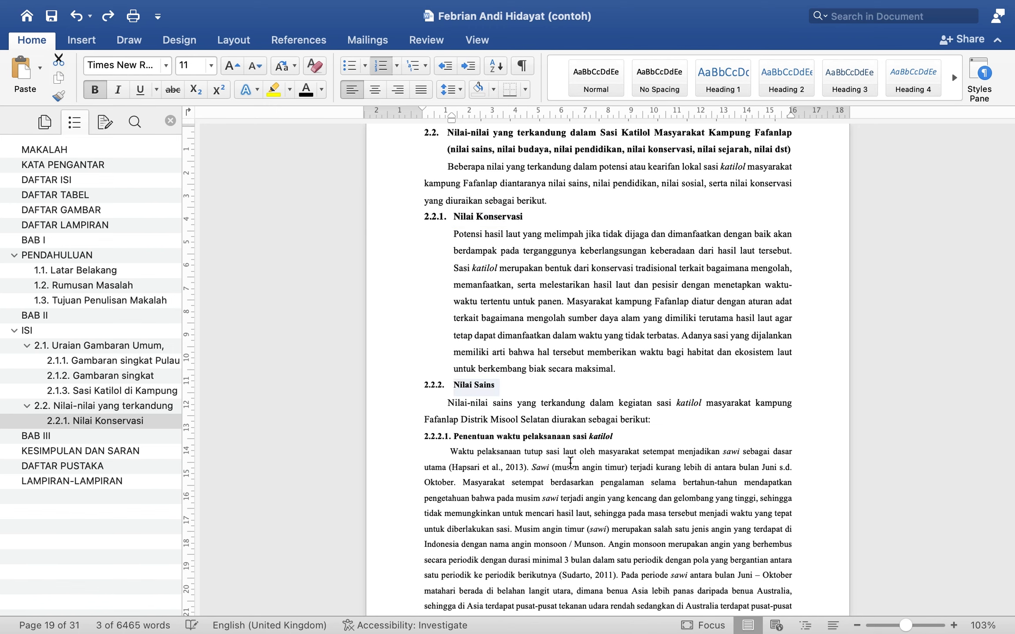
{"action": "key", "text": "super+alt+3"}
Check the rest of section 2.2 and chapter BAB III for further subheadings that still need a heading style
{"action": "scroll", "coordinate": [605, 436], "scroll_direction": "down", "scroll_amount": 20}
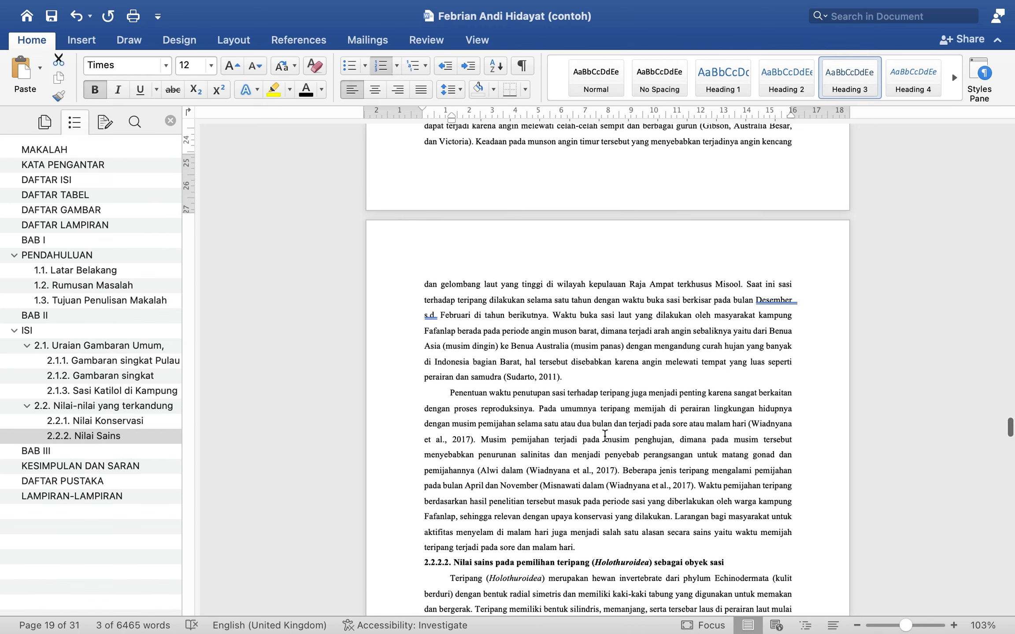
{"action": "scroll", "coordinate": [604, 436], "scroll_direction": "down", "scroll_amount": 20}
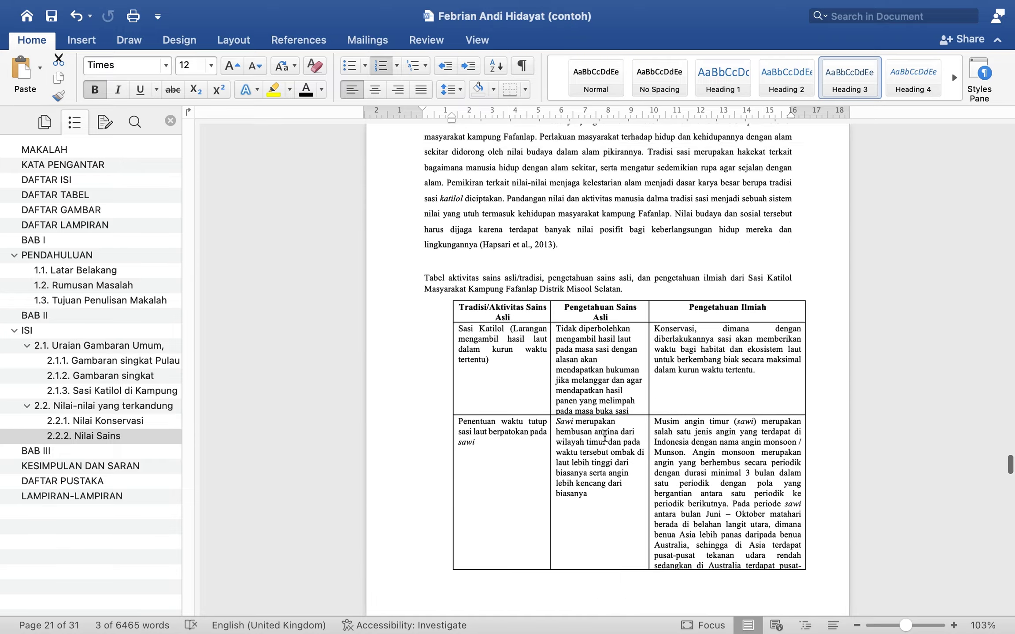
{"action": "scroll", "coordinate": [605, 436], "scroll_direction": "down", "scroll_amount": 8}
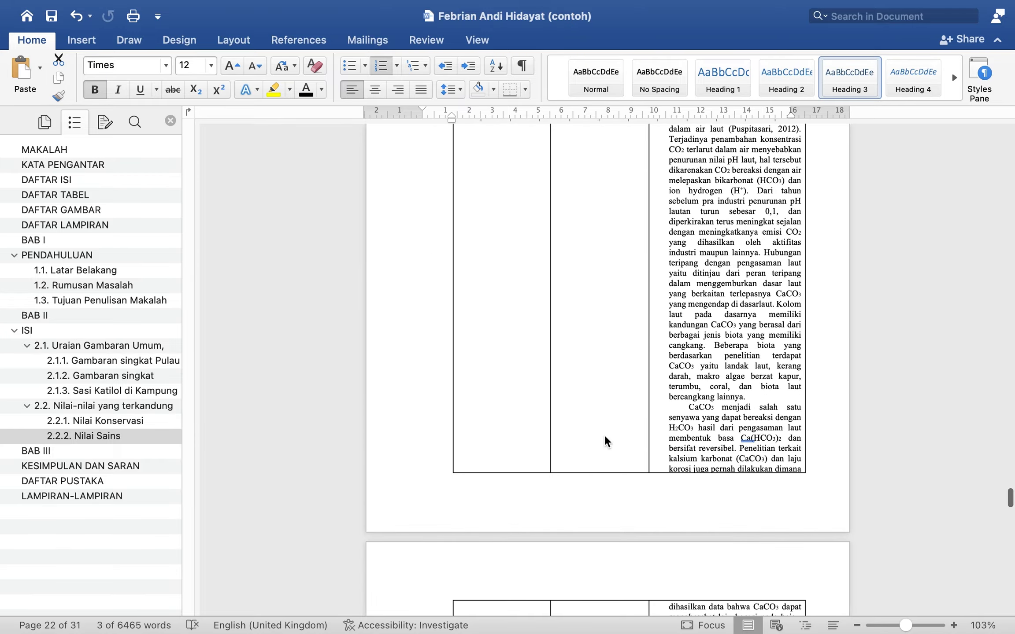
{"action": "left_click", "coordinate": [104, 420]}
{"action": "left_click", "coordinate": [106, 406]}
{"action": "left_click", "coordinate": [110, 433]}
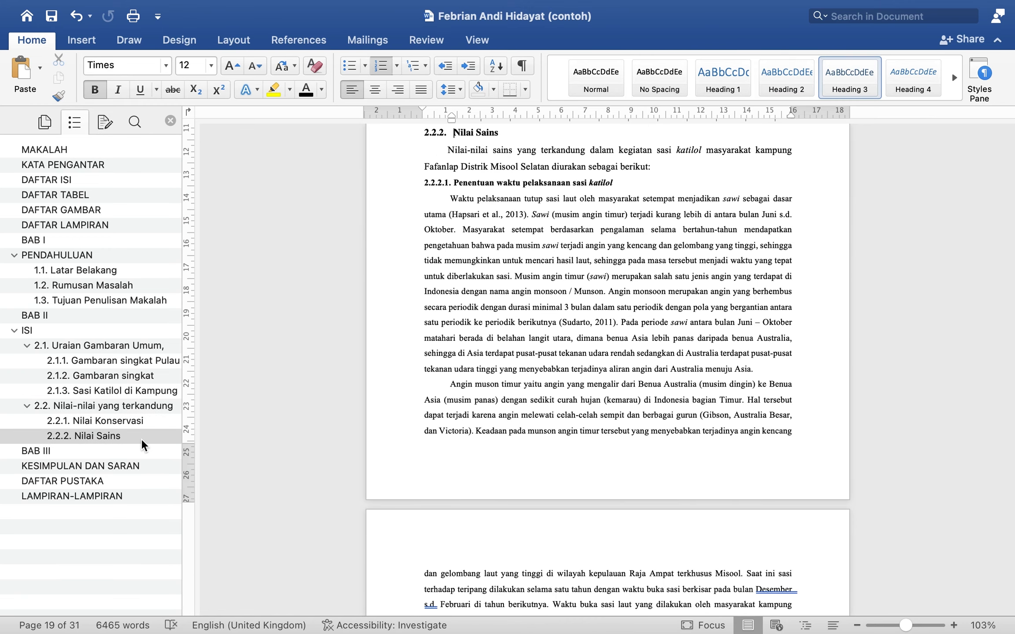
{"action": "left_click", "coordinate": [58, 453]}
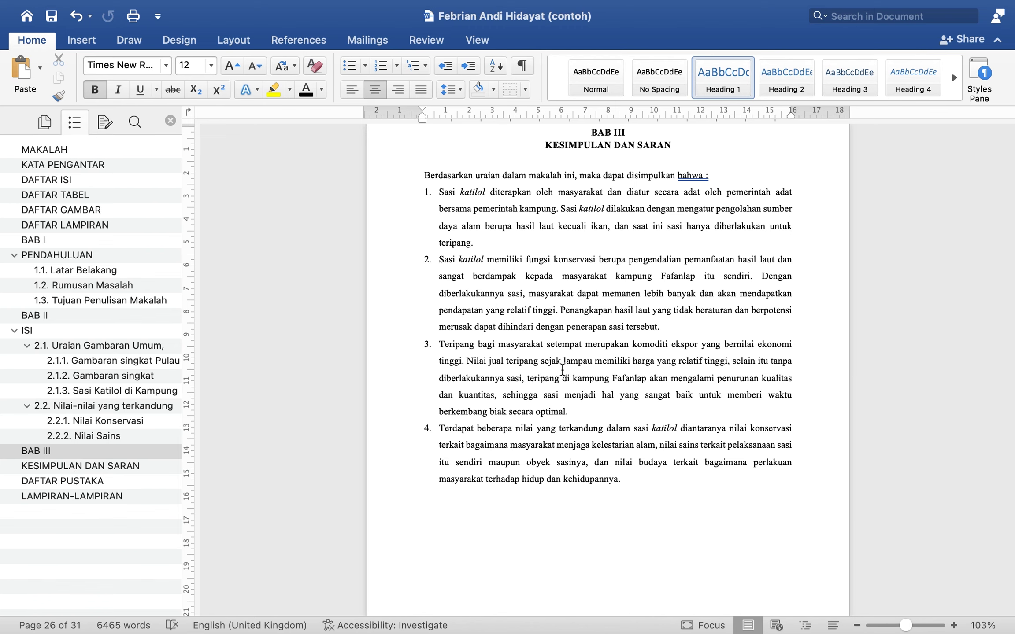
{"action": "scroll", "coordinate": [561, 368], "scroll_direction": "down", "scroll_amount": 10}
{"action": "scroll", "coordinate": [561, 368], "scroll_direction": "up", "scroll_amount": 18}
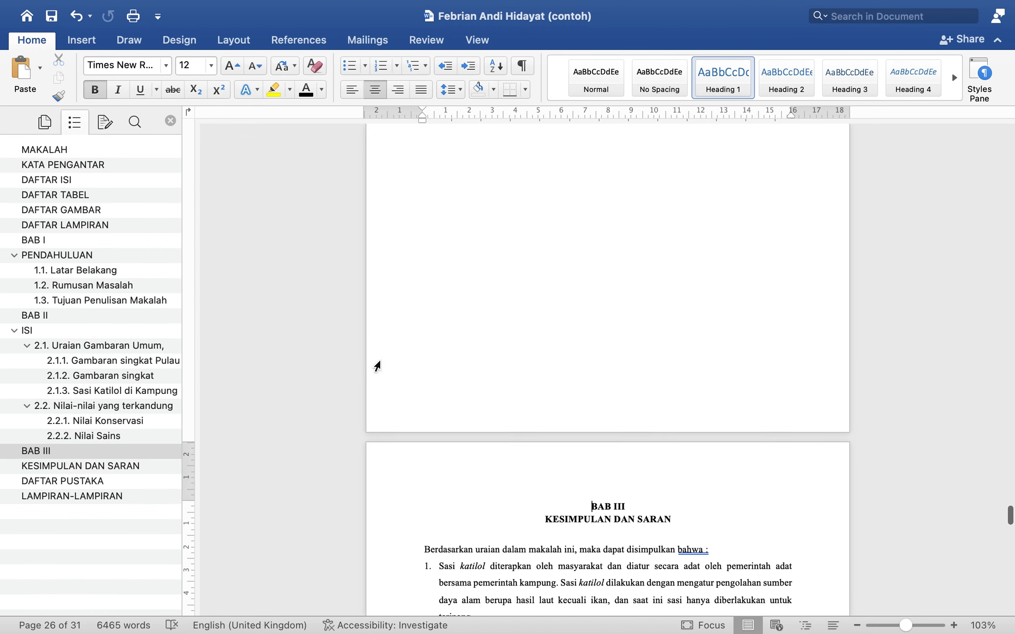
{"action": "scroll", "coordinate": [88, 266], "scroll_direction": "up", "scroll_amount": 2}
{"action": "scroll", "coordinate": [88, 265], "scroll_direction": "down", "scroll_amount": 2}
{"action": "scroll", "coordinate": [88, 266], "scroll_direction": "up", "scroll_amount": 2}
{"action": "scroll", "coordinate": [88, 267], "scroll_direction": "down", "scroll_amount": 1}
Review the front-matter pages from the title page and KATA PENGANTAR through DAFTAR ISI to DAFTAR LAMPIRAN
{"action": "left_click", "coordinate": [52, 181]}
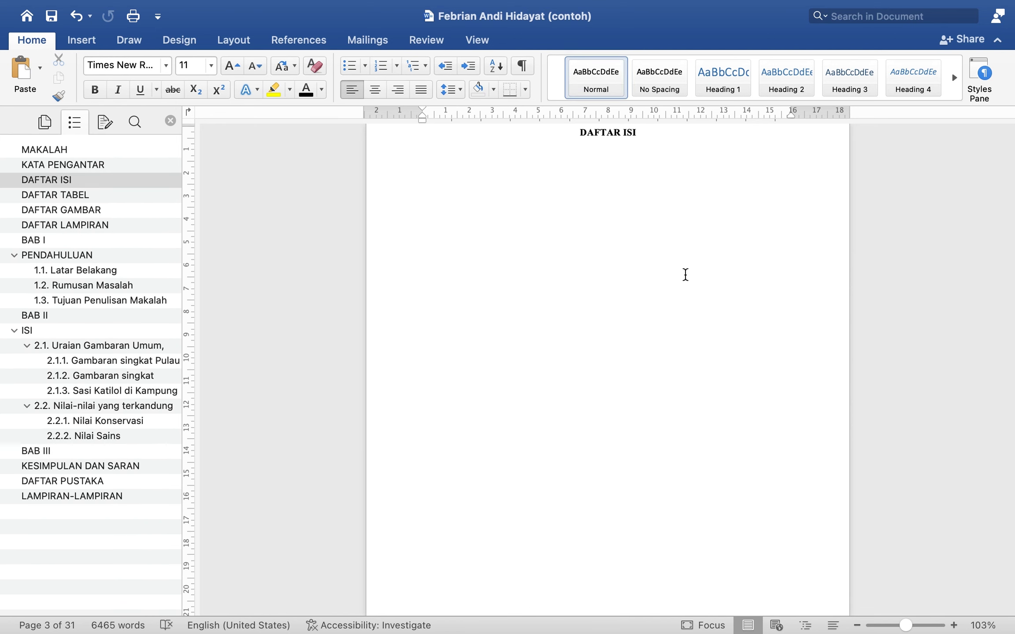
{"action": "scroll", "coordinate": [686, 274], "scroll_direction": "up", "scroll_amount": 20}
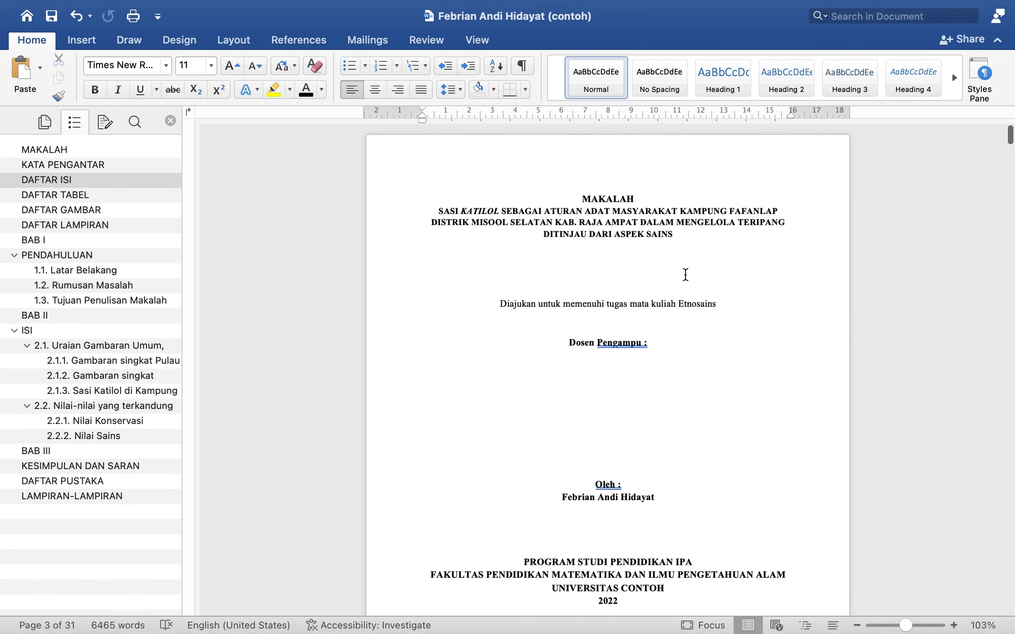
{"action": "scroll", "coordinate": [685, 275], "scroll_direction": "down", "scroll_amount": 12}
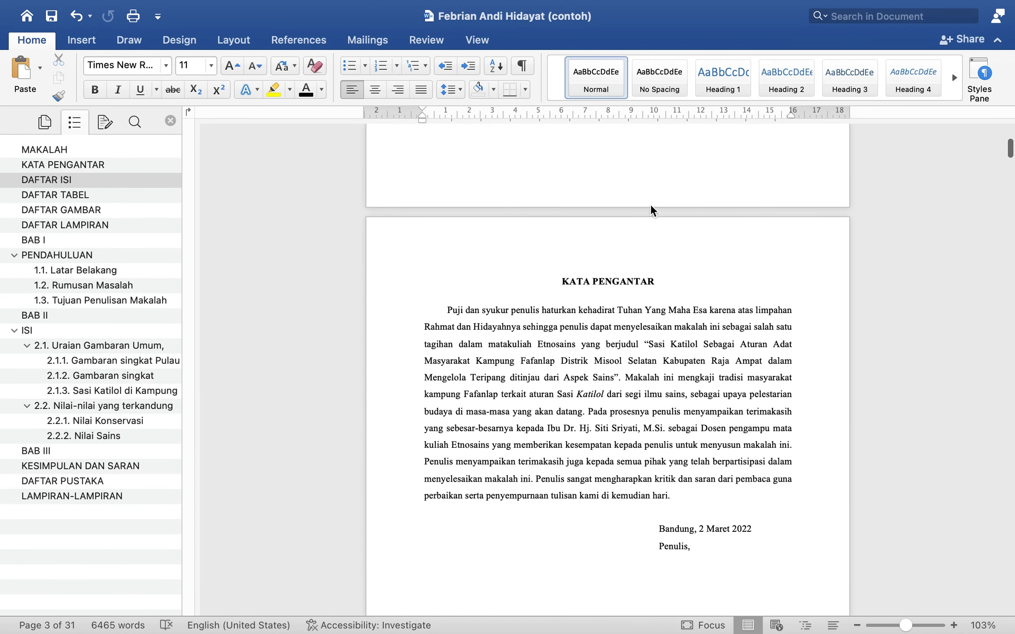
{"action": "scroll", "coordinate": [681, 340], "scroll_direction": "up", "scroll_amount": 10}
{"action": "scroll", "coordinate": [682, 340], "scroll_direction": "down", "scroll_amount": 20}
{"action": "scroll", "coordinate": [682, 340], "scroll_direction": "down", "scroll_amount": 20}
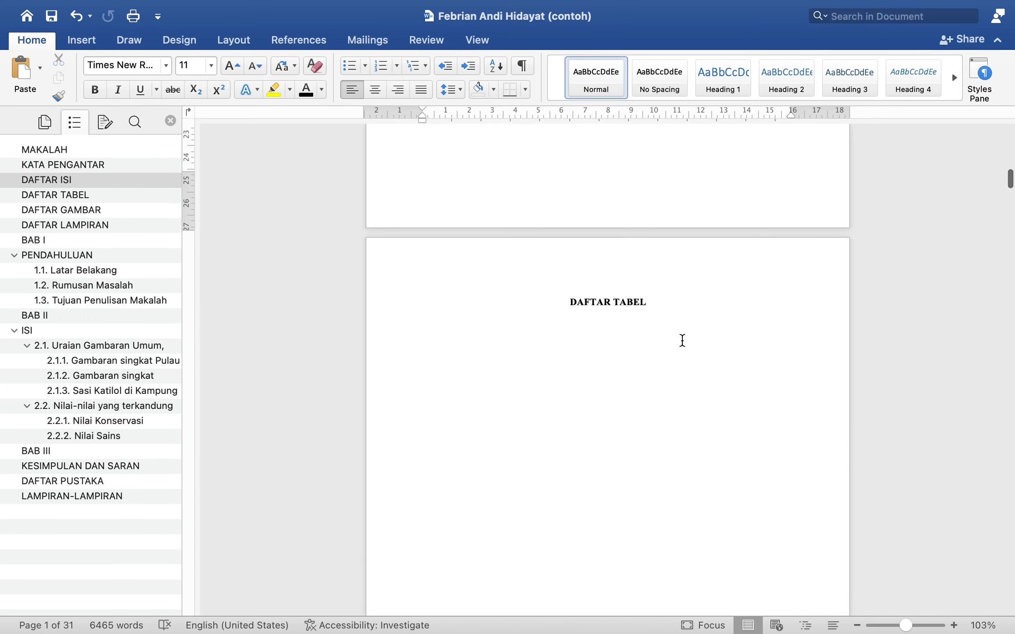
{"action": "scroll", "coordinate": [682, 340], "scroll_direction": "down", "scroll_amount": 20}
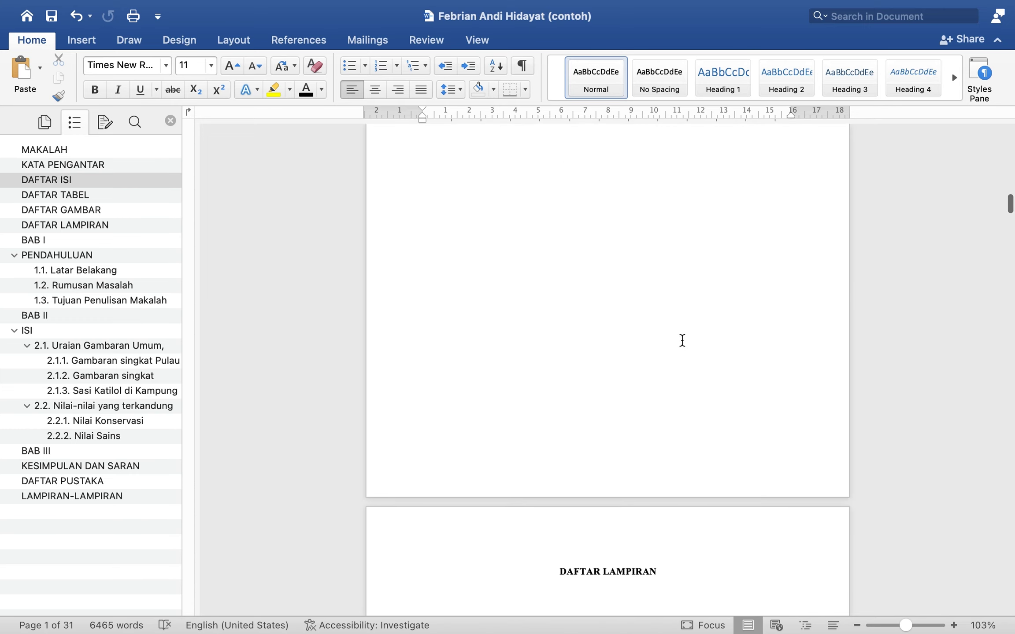
Place the insertion point after the DAFTAR LAMPIRAN title on the last page before BAB I
{"action": "scroll", "coordinate": [682, 339], "scroll_direction": "up", "scroll_amount": 5}
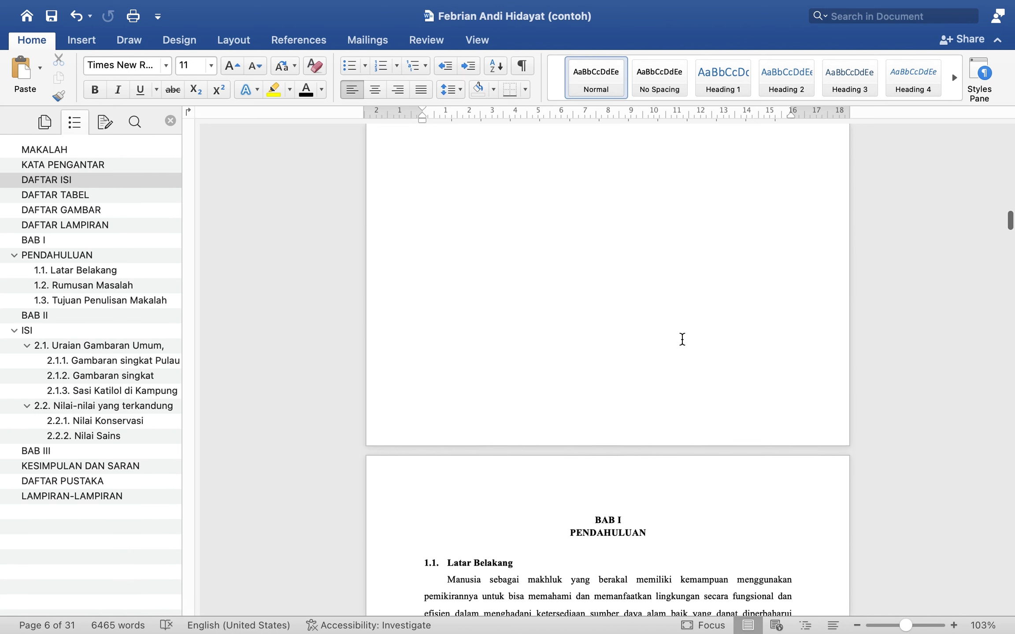
{"action": "left_click", "coordinate": [519, 390]}
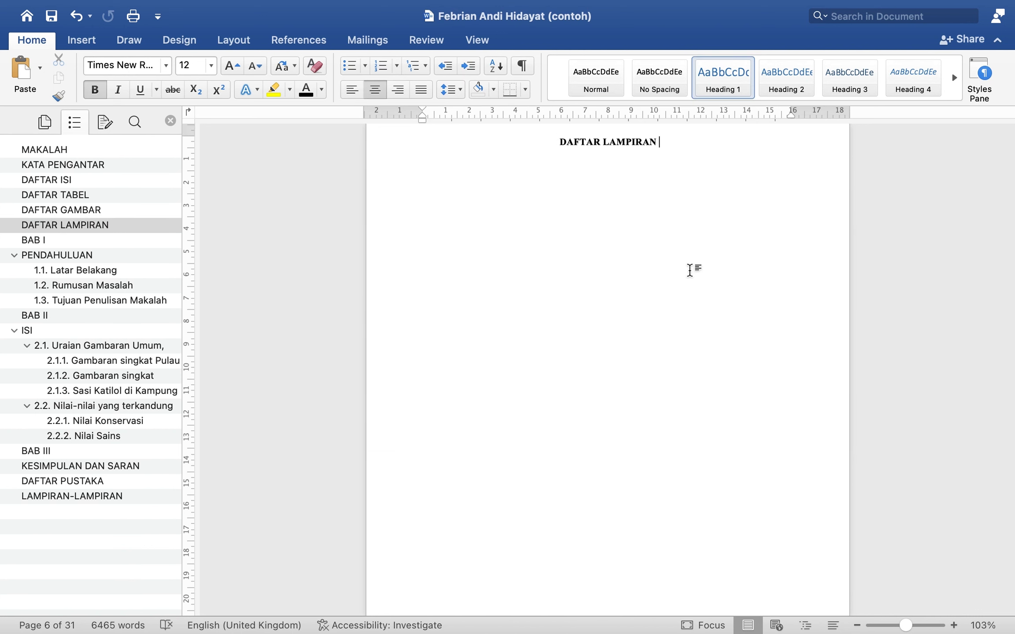
{"action": "scroll", "coordinate": [689, 270], "scroll_direction": "down", "scroll_amount": 5}
{"action": "scroll", "coordinate": [689, 270], "scroll_direction": "up", "scroll_amount": 5}
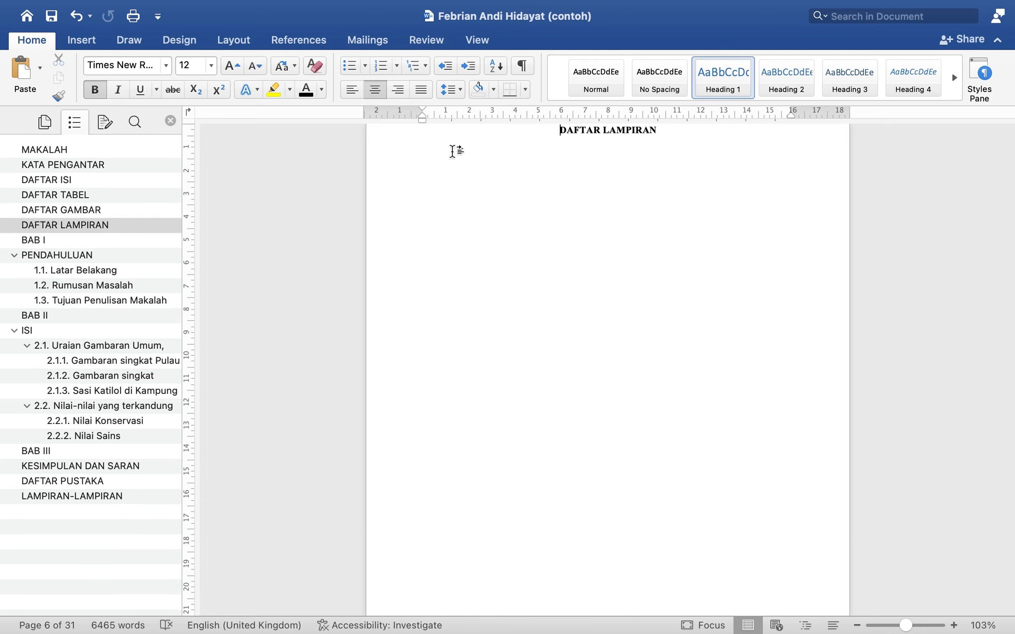
{"action": "left_click", "coordinate": [718, 131]}
{"action": "key", "text": "super+Return"}
{"action": "key", "text": "super+z"}
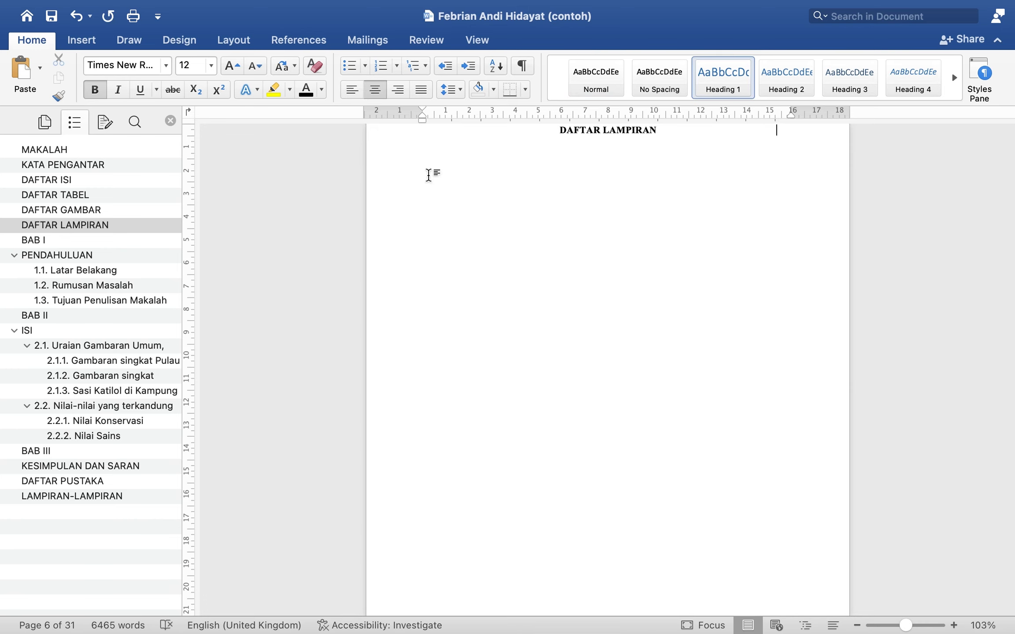
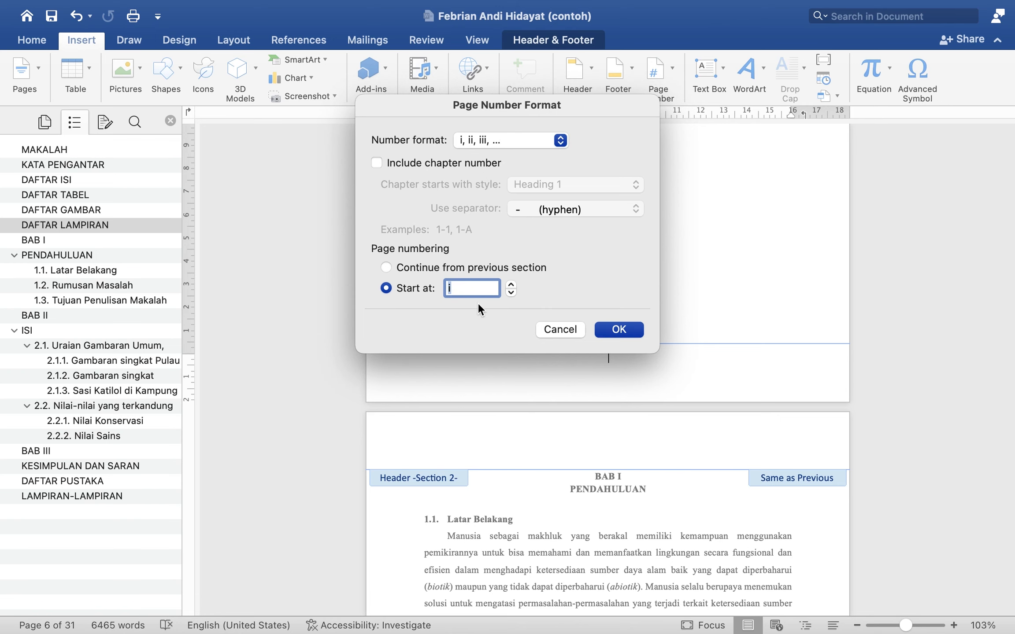
Add centered footer page numbers to section 1 in i, ii, iii format, starting at i and shown on the first page
{"action": "left_click", "coordinate": [621, 329]}
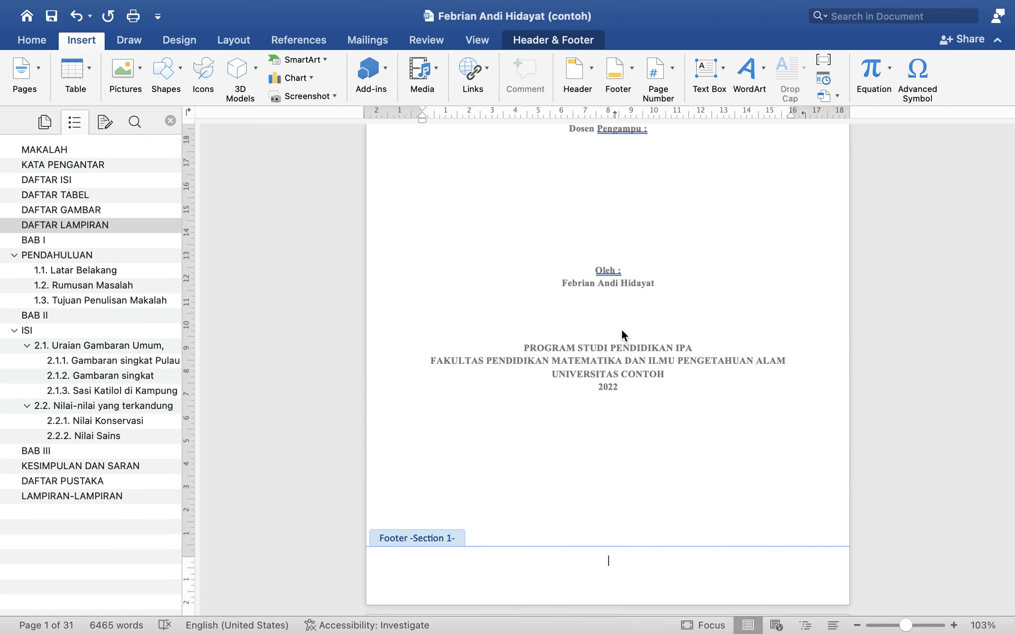
{"action": "left_click", "coordinate": [671, 71]}
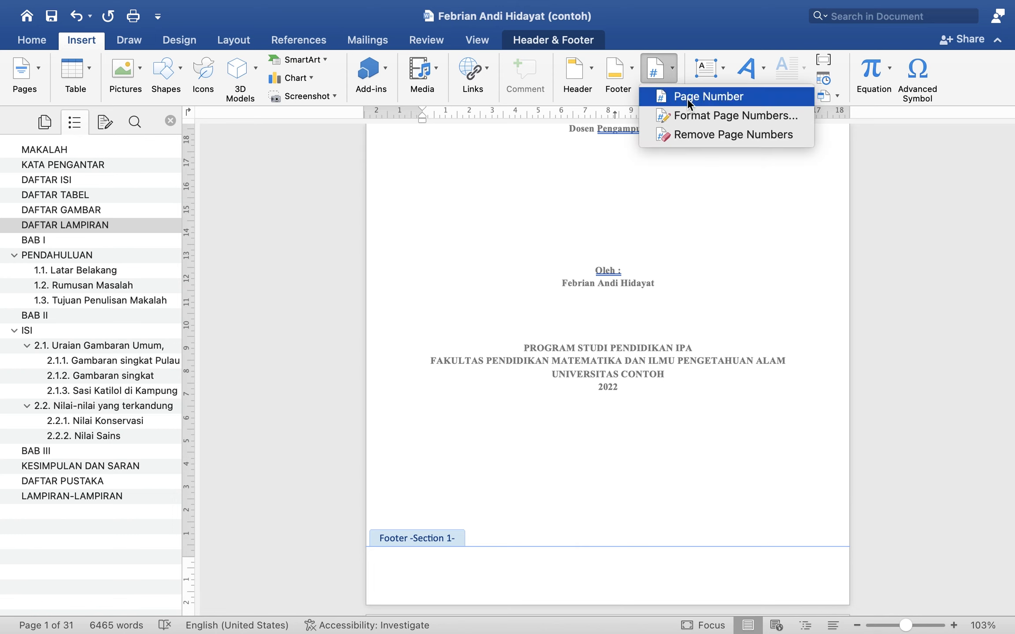
{"action": "left_click", "coordinate": [687, 99]}
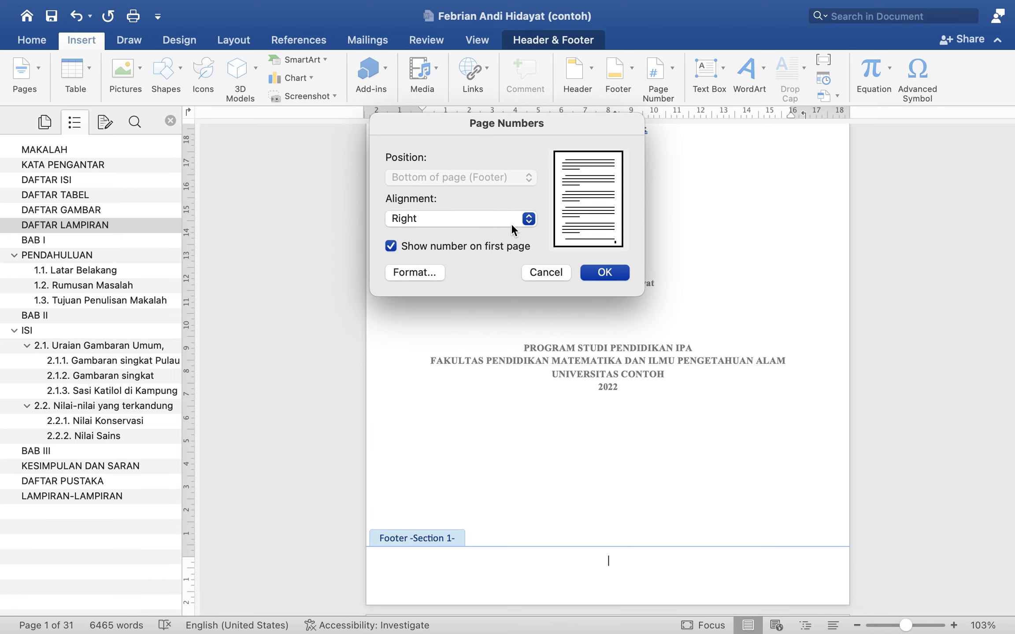
{"action": "left_click", "coordinate": [529, 220]}
{"action": "left_click", "coordinate": [419, 204]}
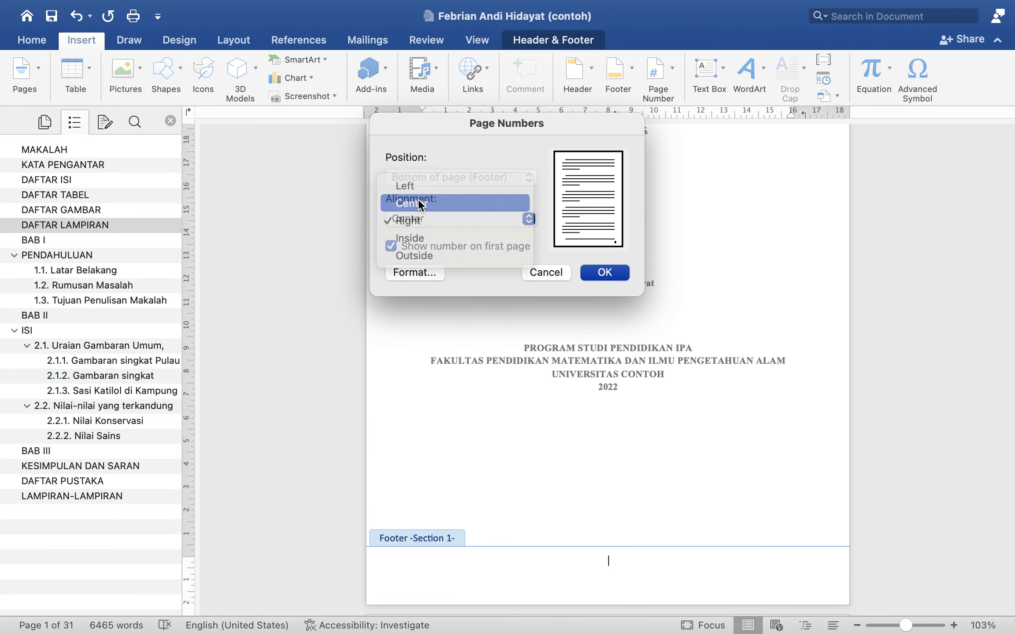
{"action": "left_click", "coordinate": [604, 273]}
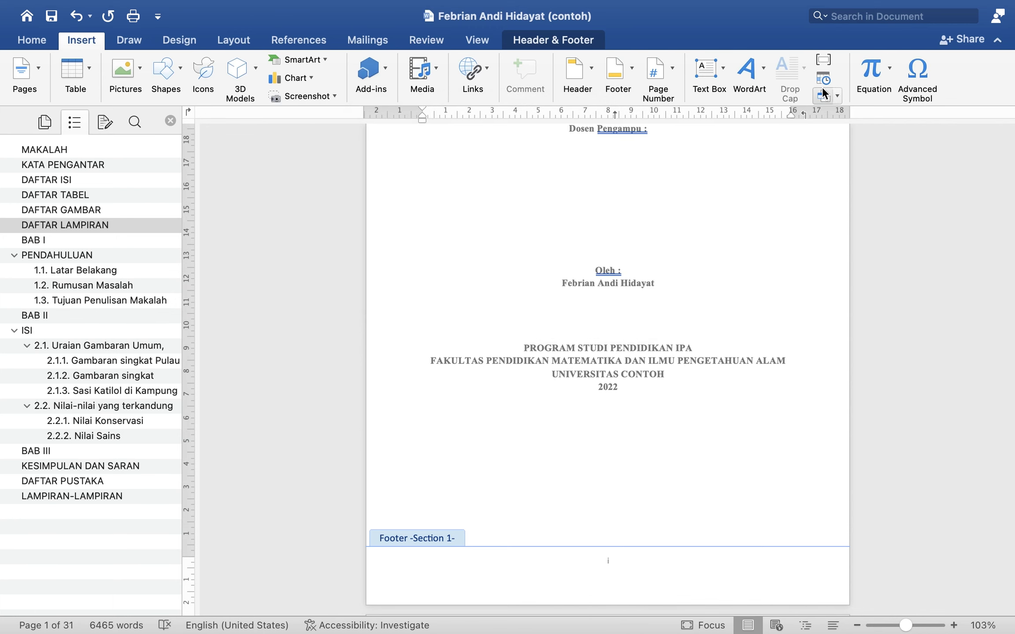
Set section 2's page number format, from the first BAB I page on, to 1, 2, 3 starting at 1
{"action": "scroll", "coordinate": [676, 457], "scroll_direction": "down", "scroll_amount": 3}
{"action": "scroll", "coordinate": [676, 456], "scroll_direction": "down", "scroll_amount": 20}
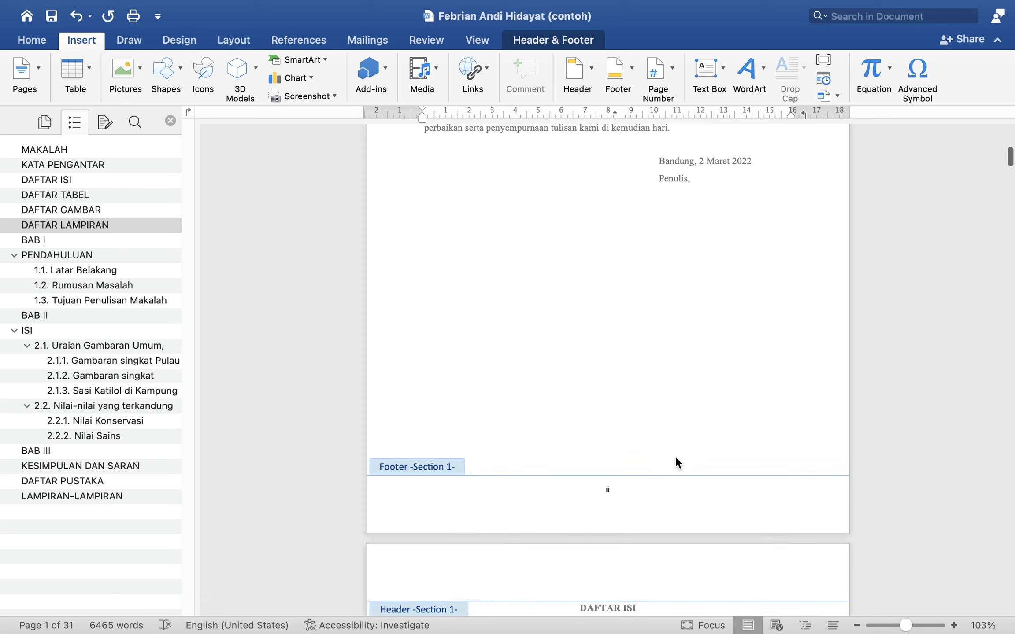
{"action": "scroll", "coordinate": [624, 381], "scroll_direction": "down", "scroll_amount": 20}
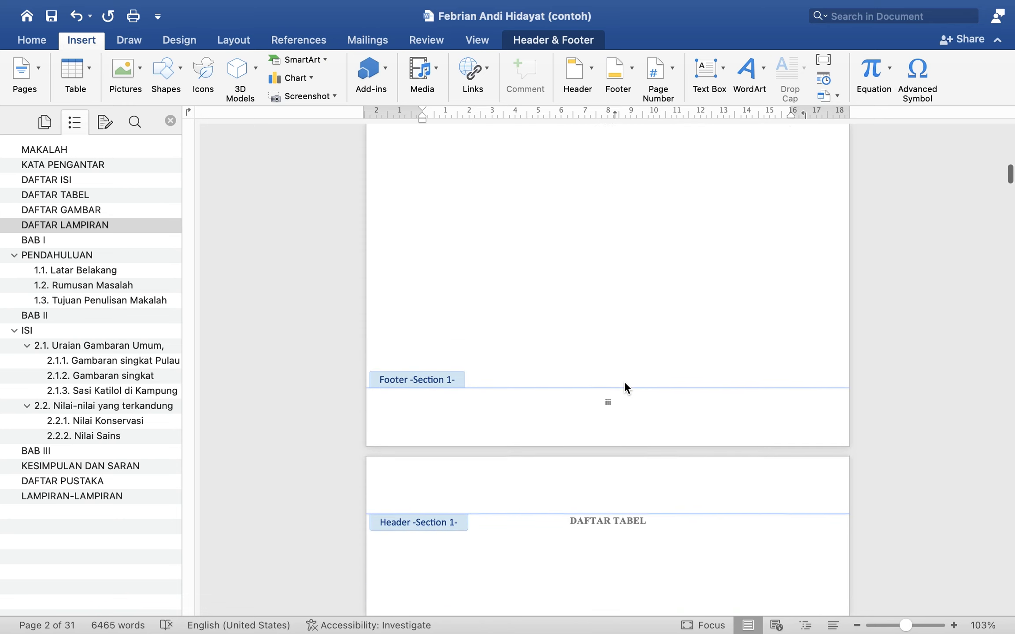
{"action": "scroll", "coordinate": [624, 383], "scroll_direction": "down", "scroll_amount": 20}
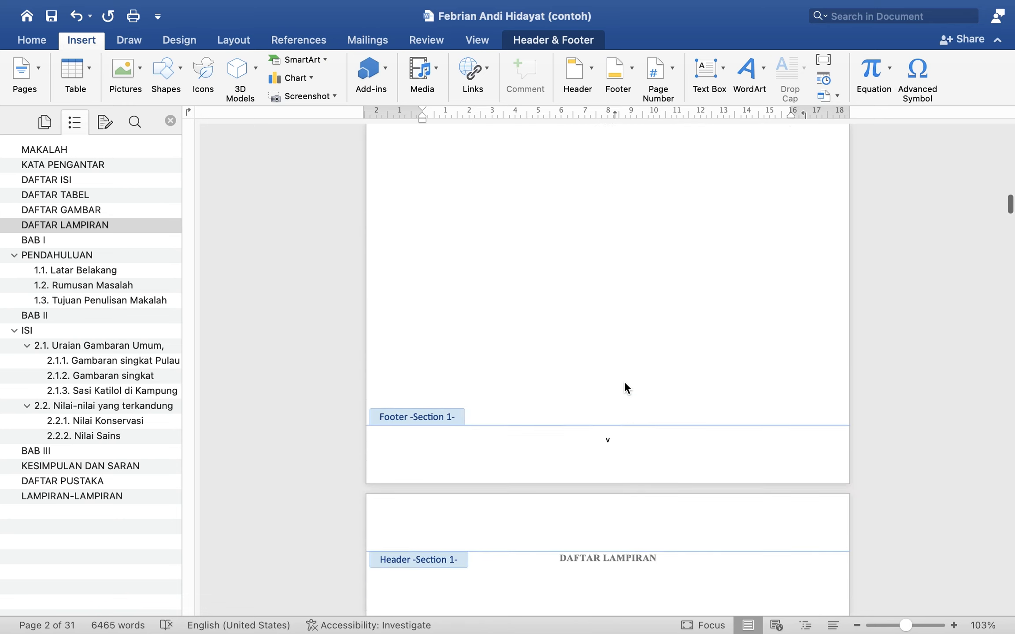
{"action": "scroll", "coordinate": [624, 380], "scroll_direction": "down", "scroll_amount": 20}
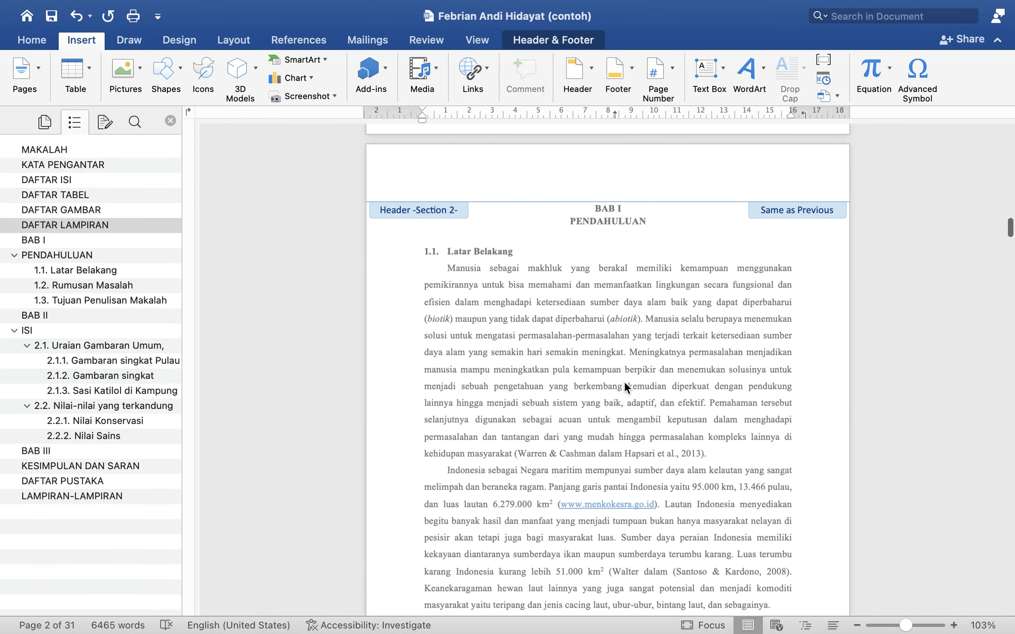
{"action": "scroll", "coordinate": [624, 382], "scroll_direction": "down", "scroll_amount": 5}
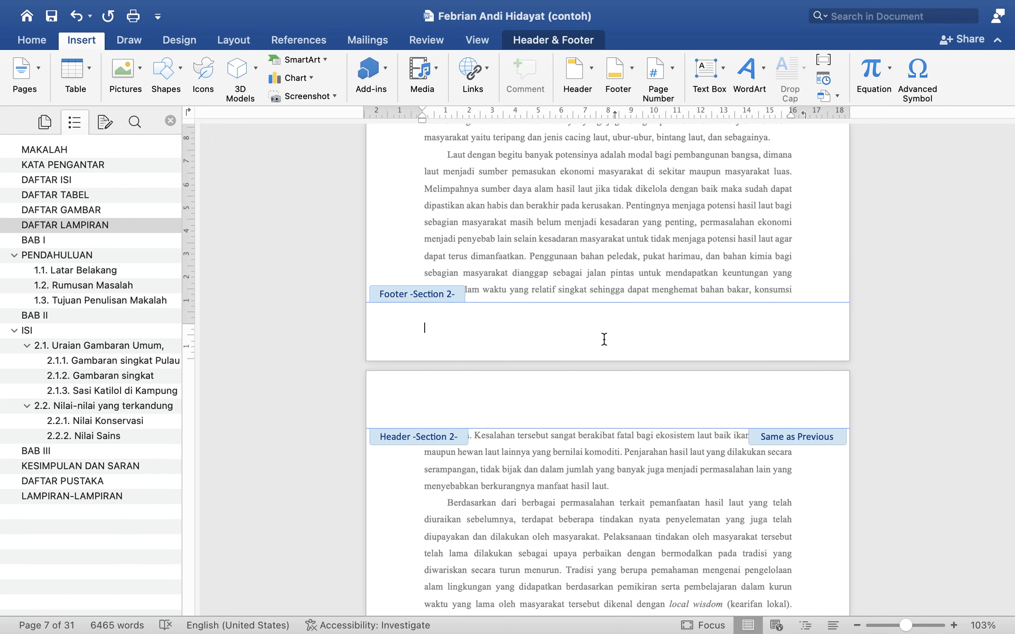
{"action": "left_click", "coordinate": [673, 69]}
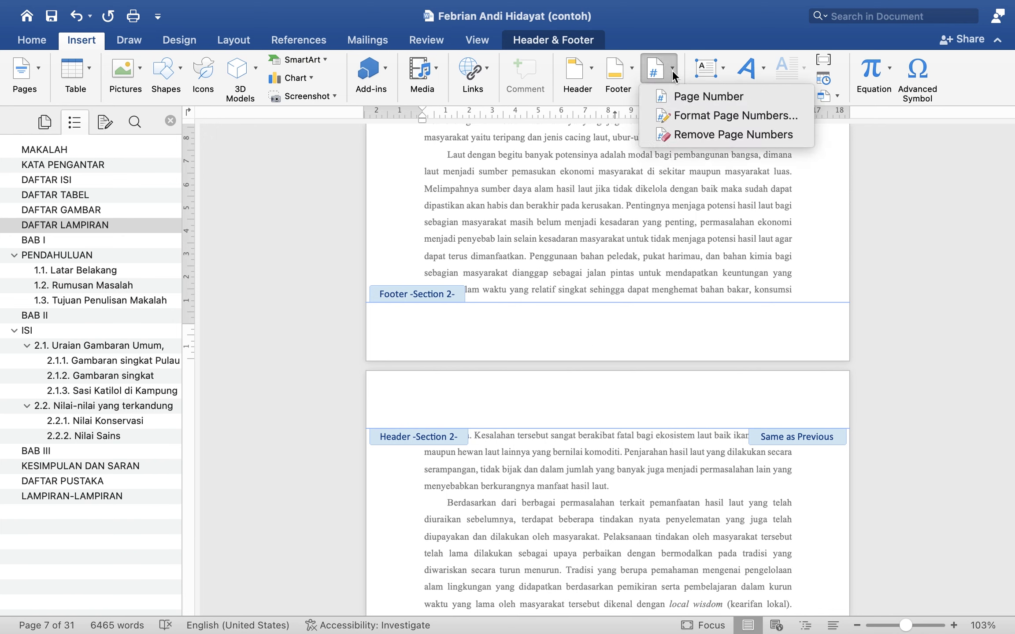
{"action": "left_click", "coordinate": [695, 112]}
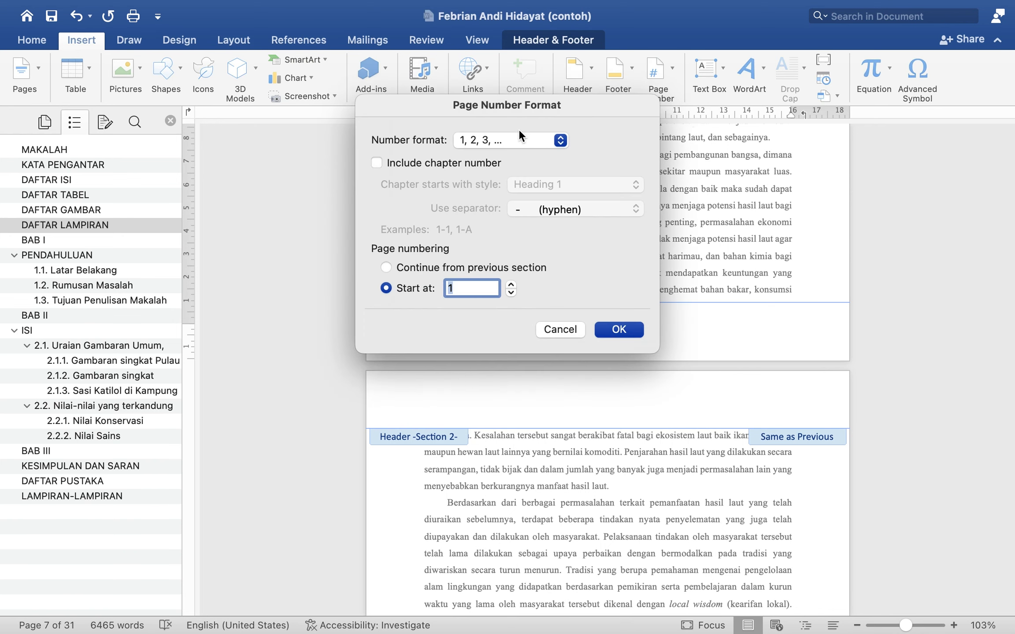
{"action": "left_click", "coordinate": [619, 330]}
Insert centered page numbers in the section 2 footer, shown on the section's first page
{"action": "left_click", "coordinate": [672, 70]}
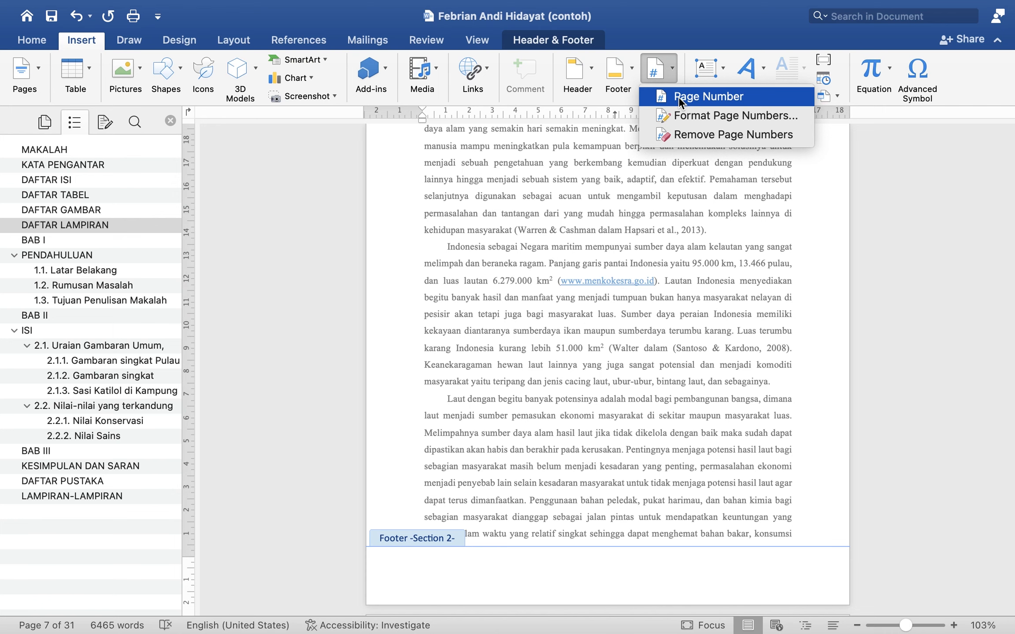
{"action": "left_click", "coordinate": [702, 98]}
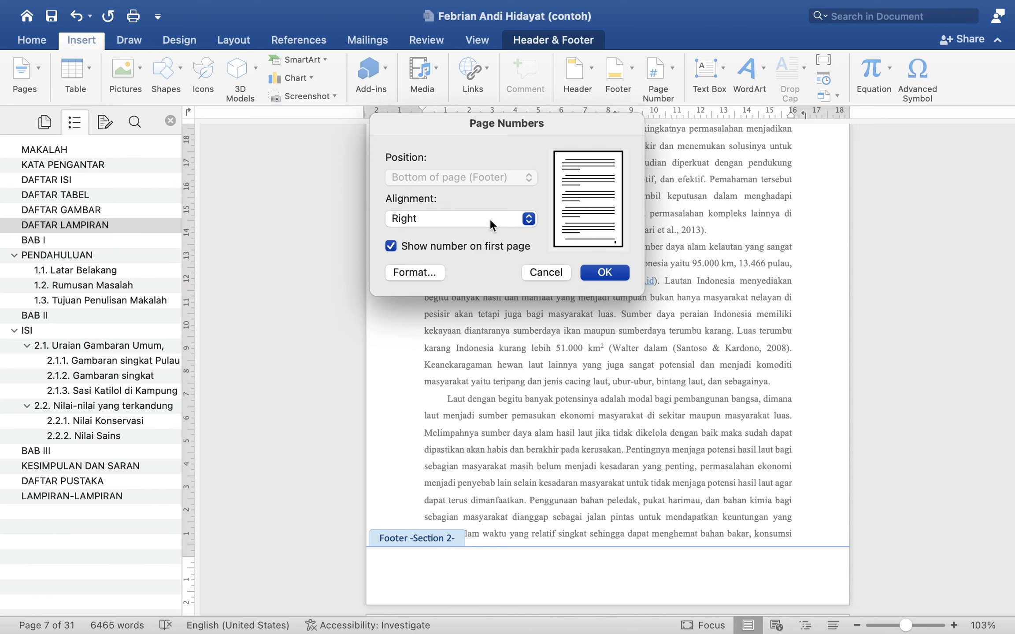
{"action": "left_click", "coordinate": [489, 218]}
{"action": "left_click", "coordinate": [430, 197]}
{"action": "left_click", "coordinate": [582, 273]}
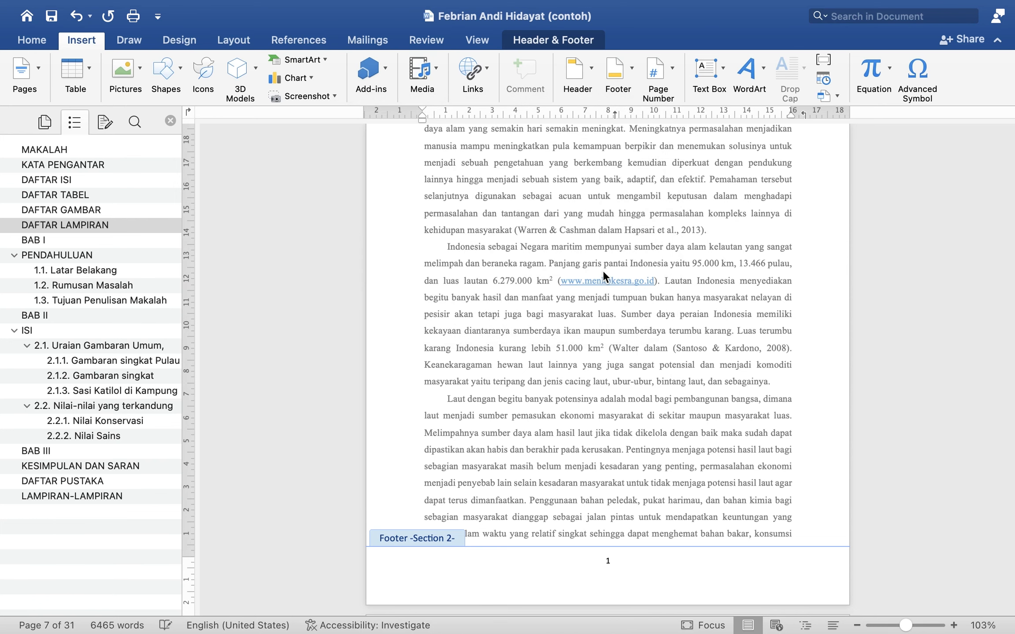
Check the section 2 footer numbering from BAB I through BAB II to the LAMPIRAN-LAMPIRAN pages at the end
{"action": "scroll", "coordinate": [641, 386], "scroll_direction": "down", "scroll_amount": 20}
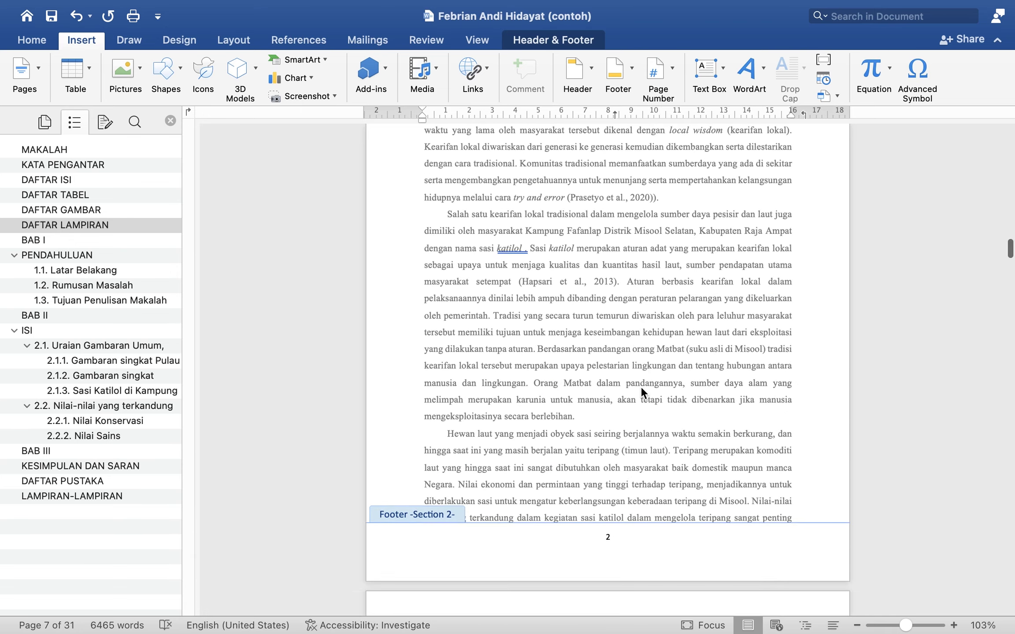
{"action": "scroll", "coordinate": [640, 389], "scroll_direction": "down", "scroll_amount": 15}
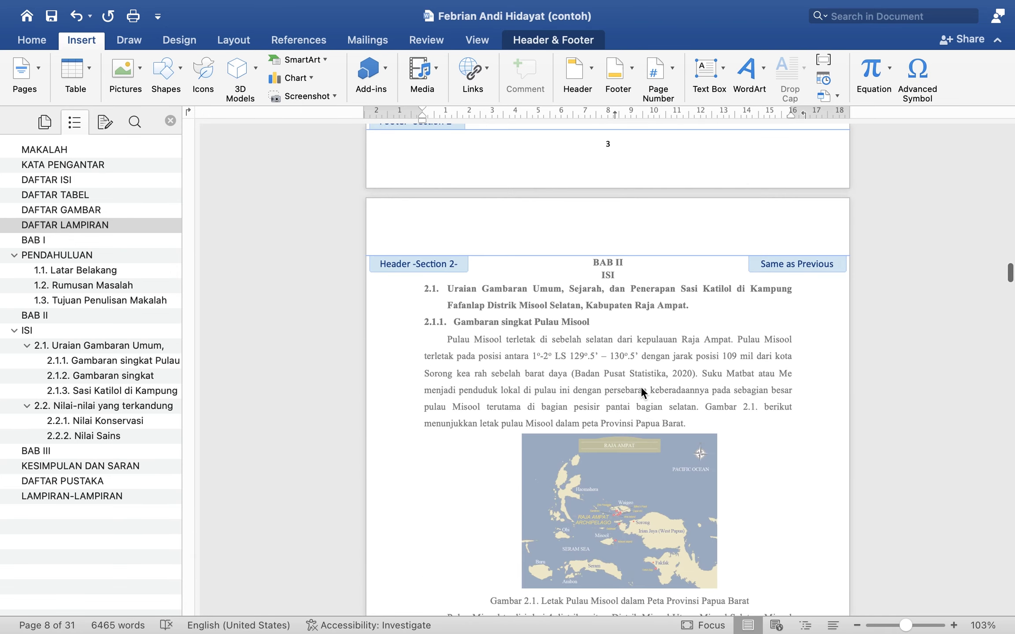
{"action": "scroll", "coordinate": [640, 386], "scroll_direction": "down", "scroll_amount": 20}
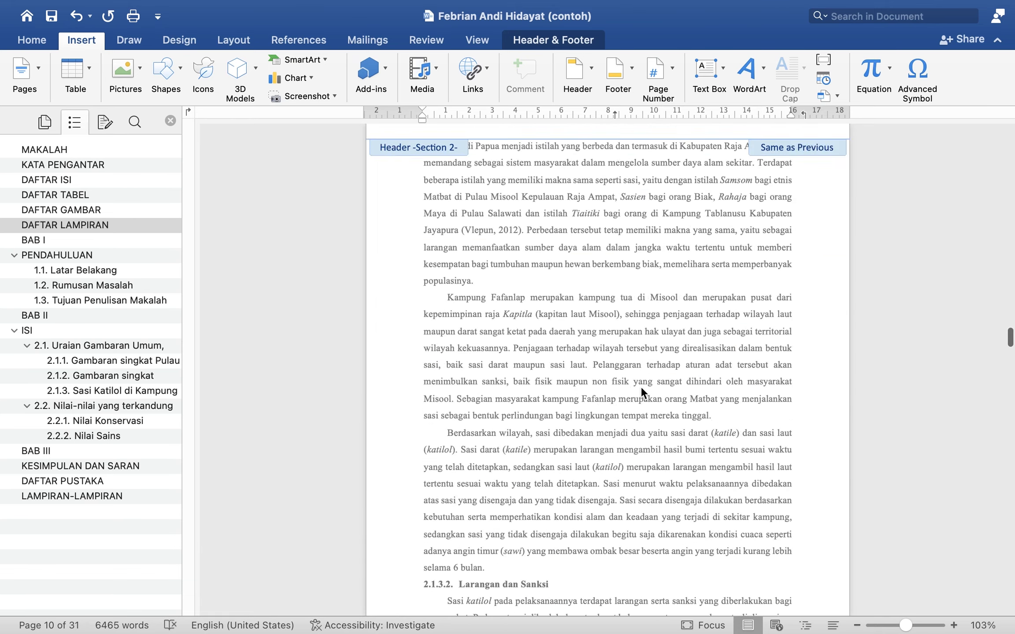
{"action": "left_click_drag", "start_coordinate": [1009, 362], "coordinate": [1009, 612]}
{"action": "scroll", "coordinate": [731, 405], "scroll_direction": "up", "scroll_amount": 20}
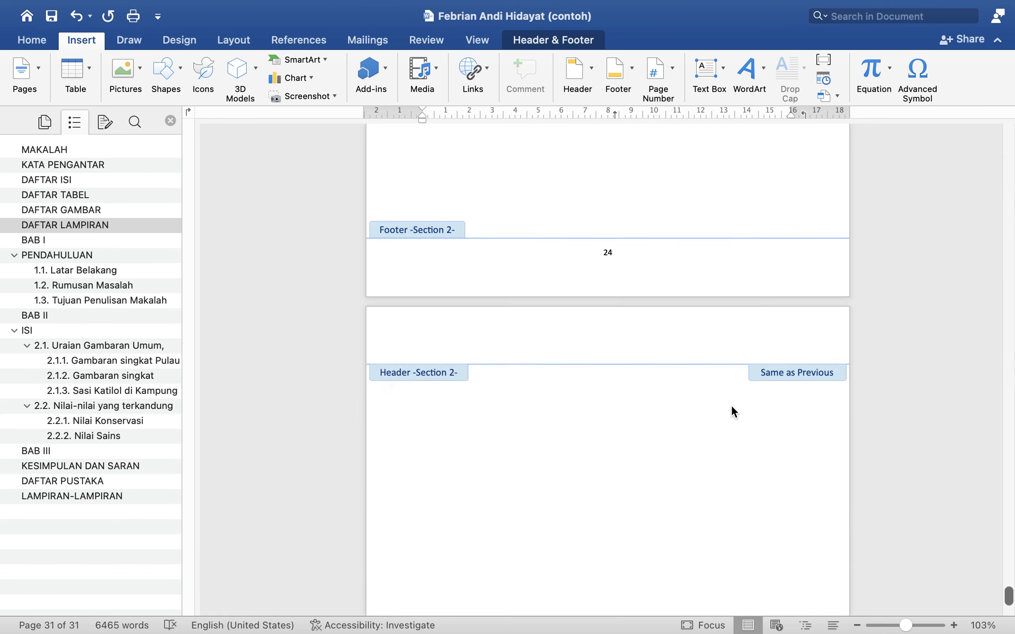
{"action": "scroll", "coordinate": [731, 413], "scroll_direction": "up", "scroll_amount": 10}
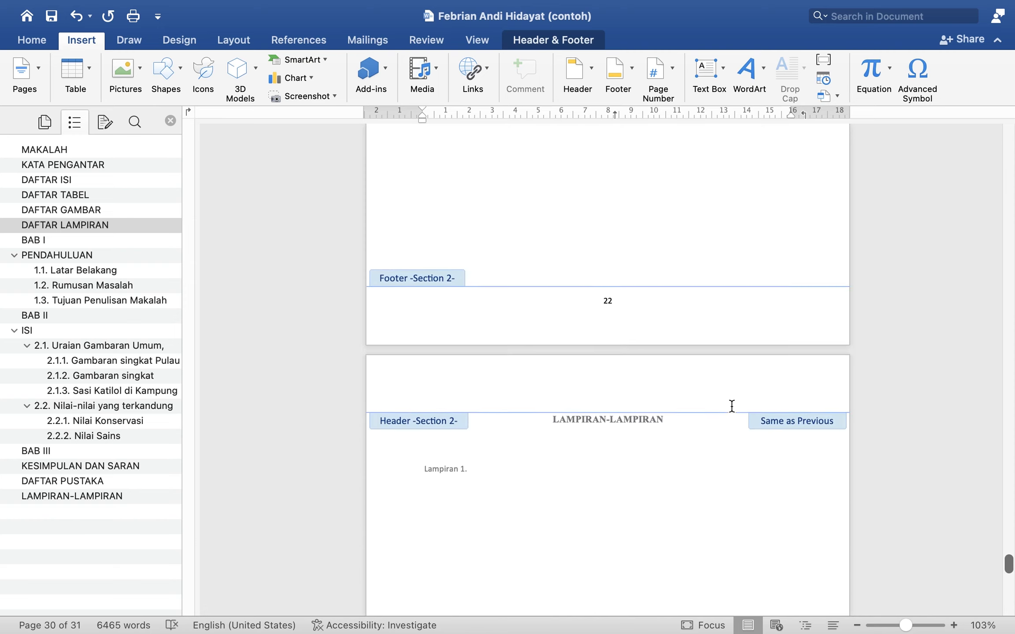
{"action": "scroll", "coordinate": [731, 404], "scroll_direction": "up", "scroll_amount": 5}
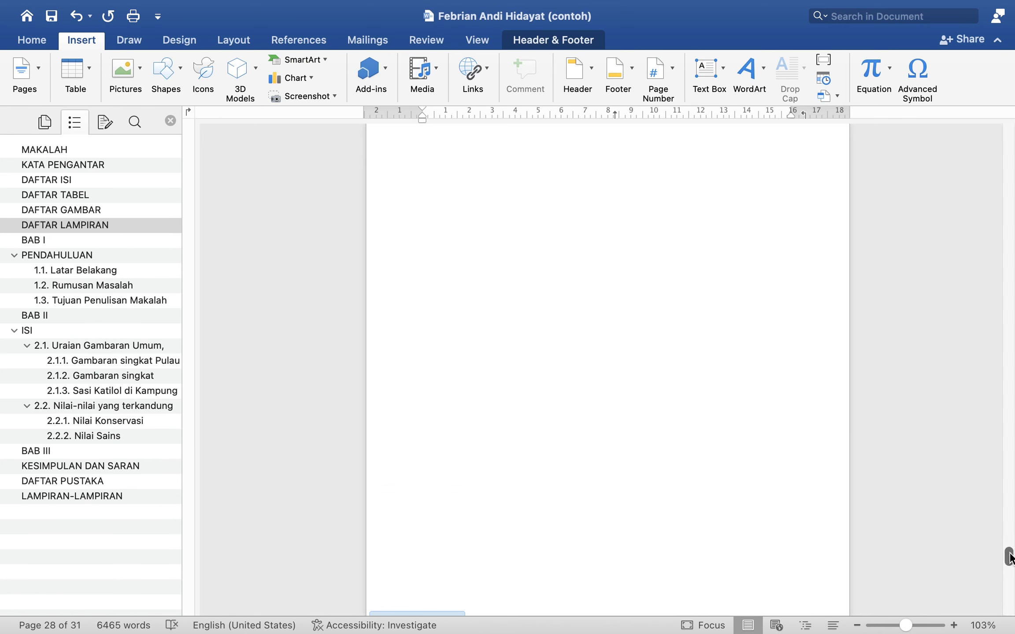
Return to the title page and close header and footer editing
{"action": "left_click_drag", "start_coordinate": [1010, 556], "coordinate": [1010, 132]}
{"action": "left_click", "coordinate": [540, 41]}
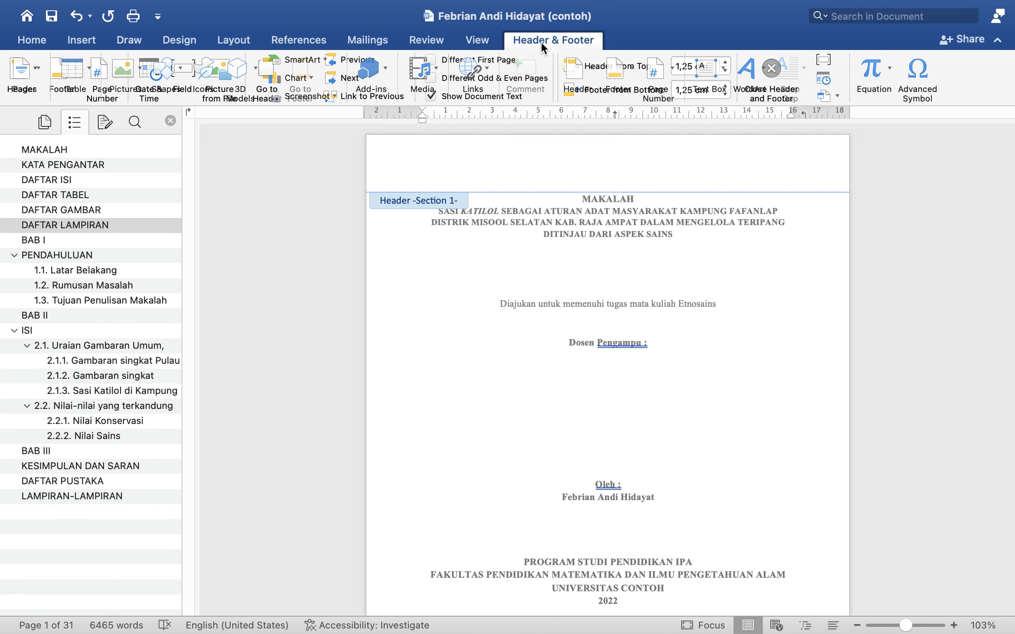
{"action": "left_click", "coordinate": [775, 79]}
Insert an automatic table of contents in the Classic style below the DAFTAR ISI title
{"action": "scroll", "coordinate": [725, 390], "scroll_direction": "up", "scroll_amount": 4}
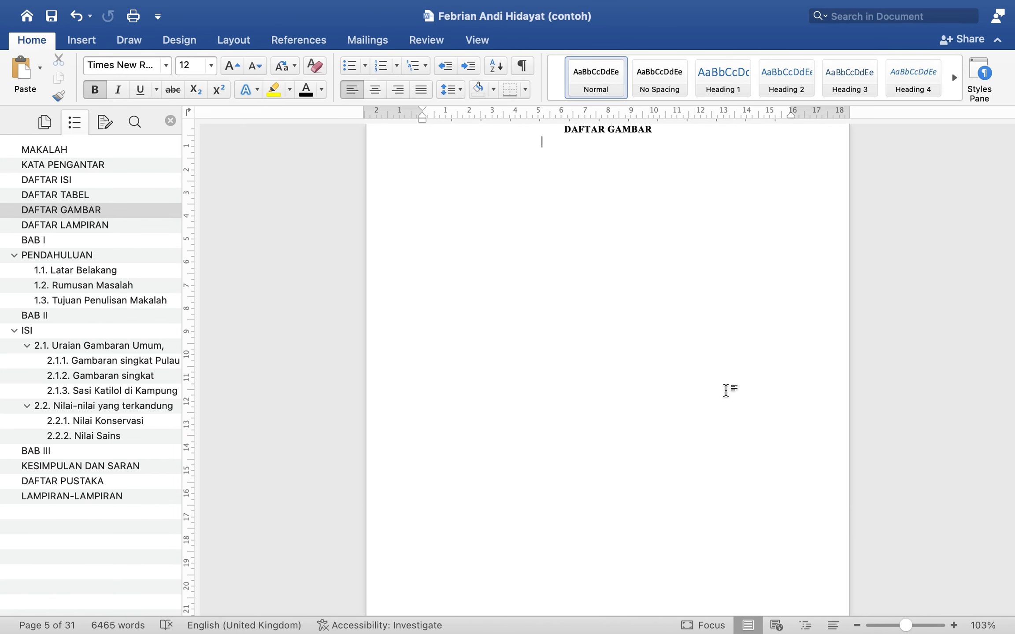
{"action": "scroll", "coordinate": [661, 308], "scroll_direction": "up", "scroll_amount": 2}
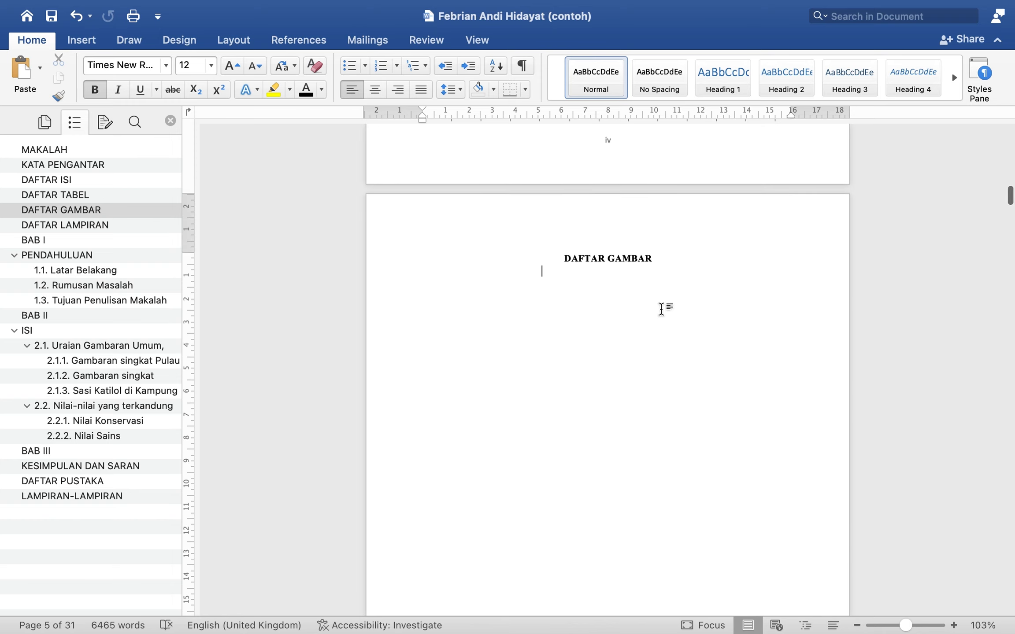
{"action": "scroll", "coordinate": [661, 306], "scroll_direction": "up", "scroll_amount": 3}
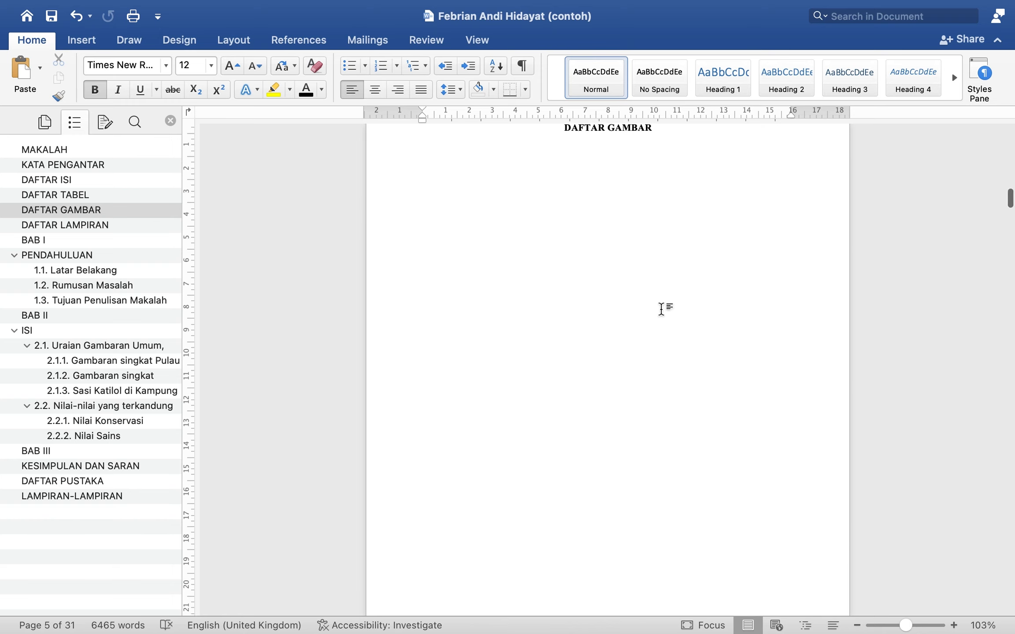
{"action": "left_click", "coordinate": [38, 187]}
{"action": "left_click", "coordinate": [481, 157]}
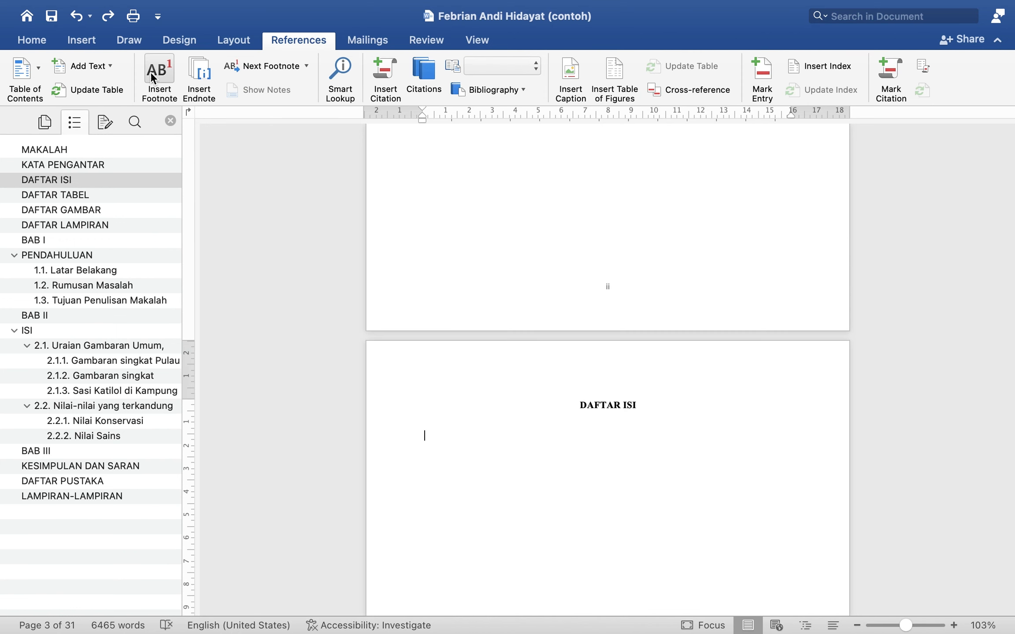
{"action": "left_click", "coordinate": [37, 72]}
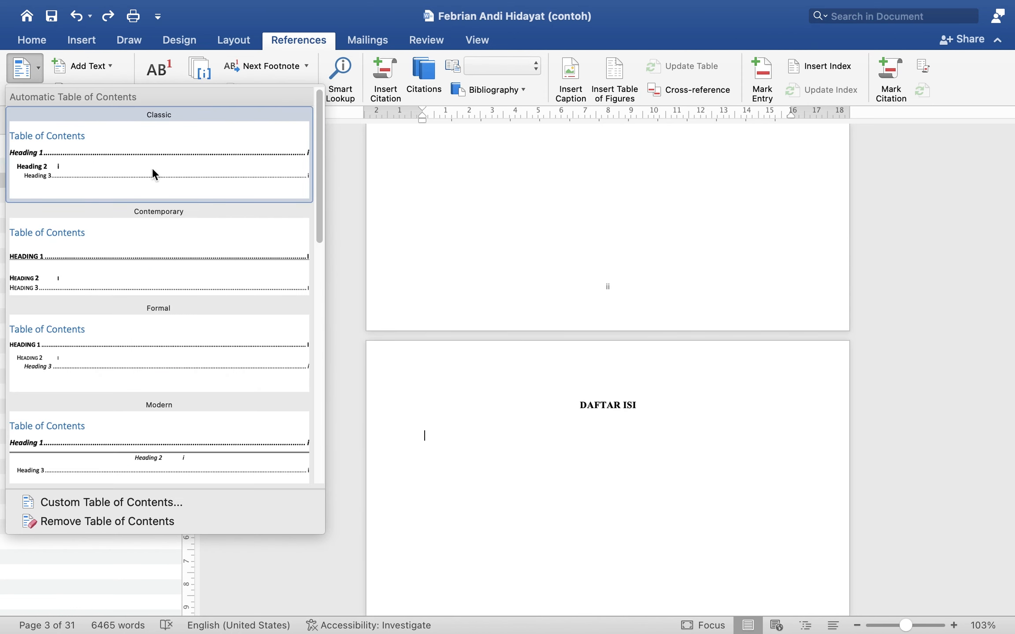
{"action": "left_click", "coordinate": [117, 163]}
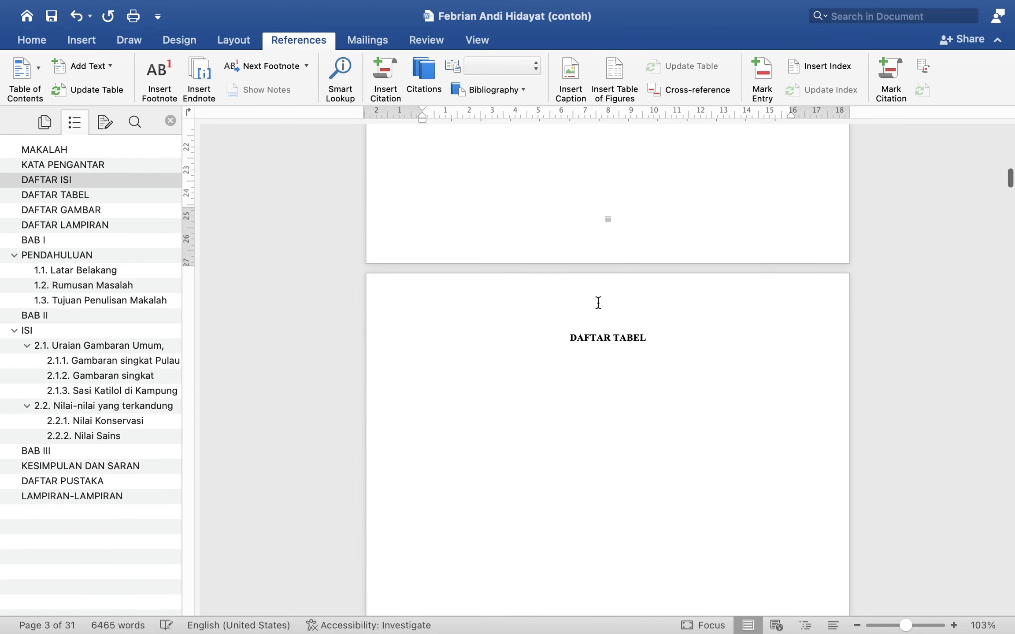
{"action": "scroll", "coordinate": [599, 304], "scroll_direction": "up", "scroll_amount": 10}
{"action": "scroll", "coordinate": [600, 309], "scroll_direction": "down", "scroll_amount": 1}
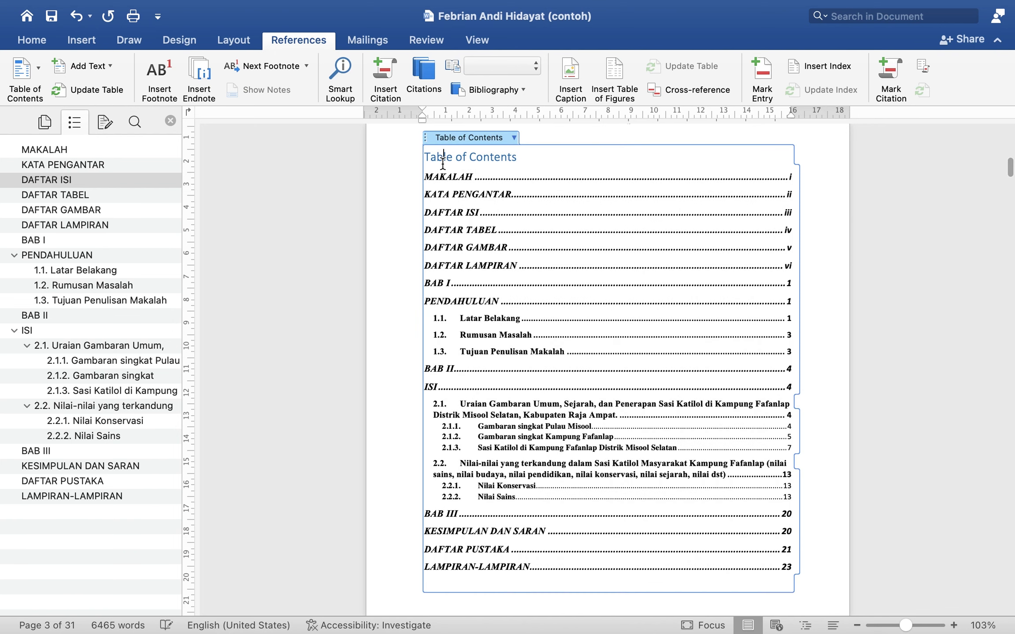
Remove the italics from the whole table of contents and color its "Table of Contents" heading white to hide it
{"action": "left_click", "coordinate": [425, 140]}
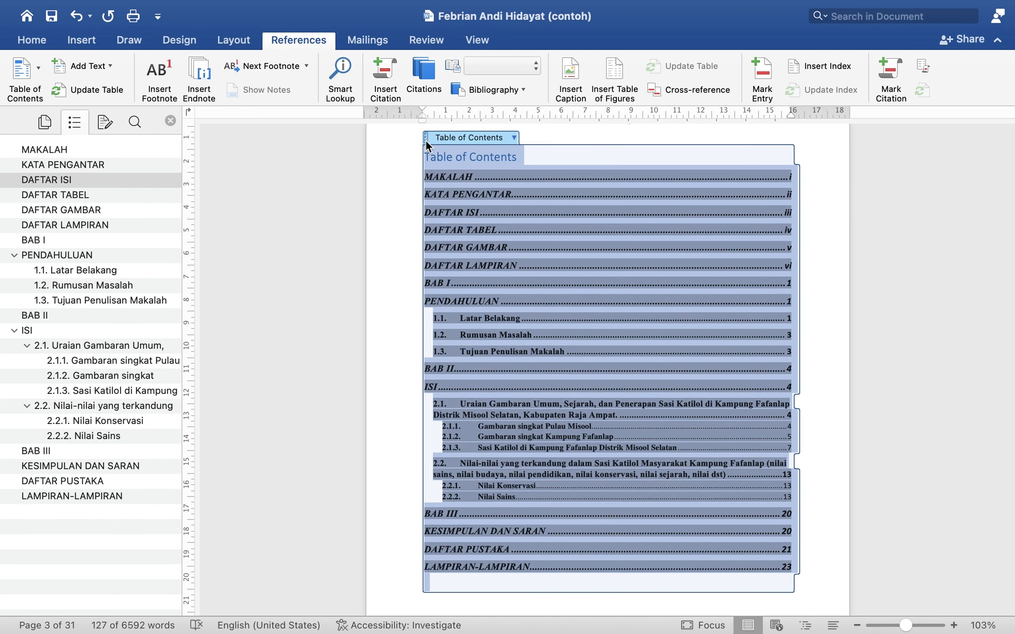
{"action": "key", "text": "super+i"}
{"action": "left_click", "coordinate": [522, 156]}
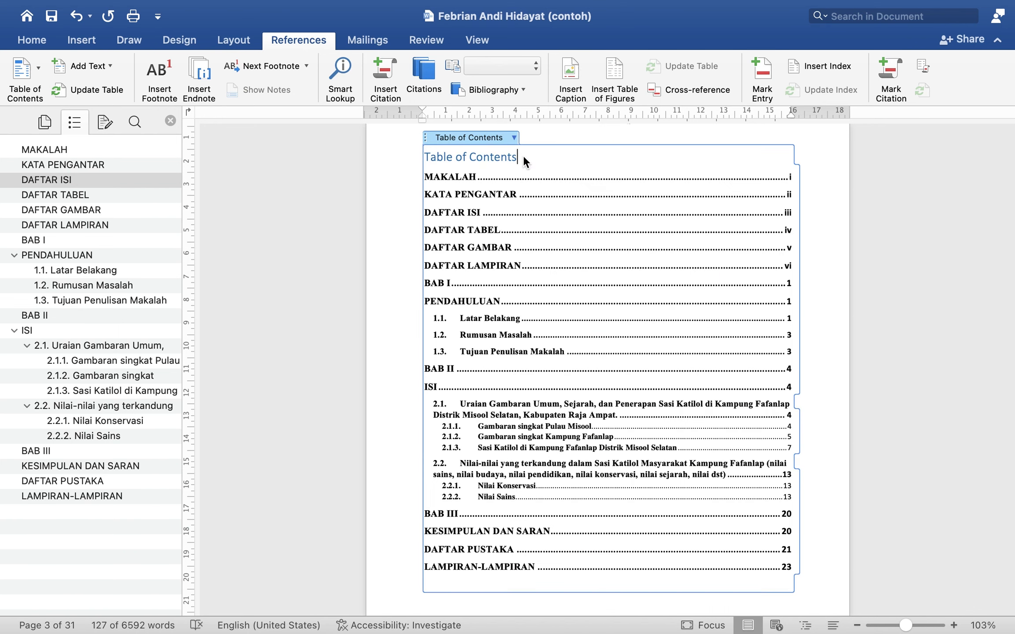
{"action": "triple_click", "coordinate": [523, 156]}
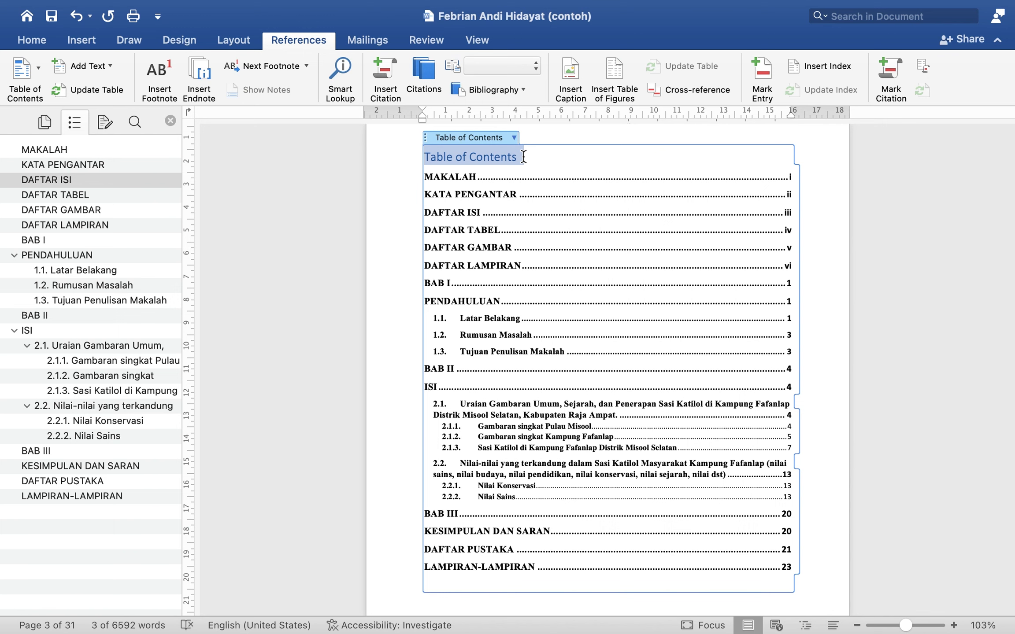
{"action": "left_click", "coordinate": [32, 40]}
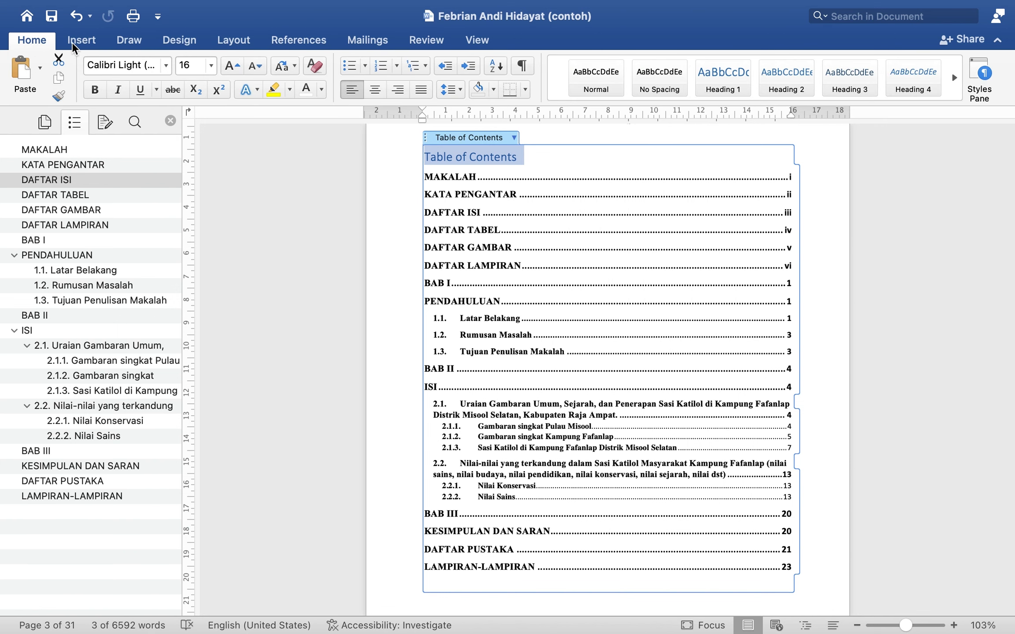
{"action": "left_click", "coordinate": [310, 99]}
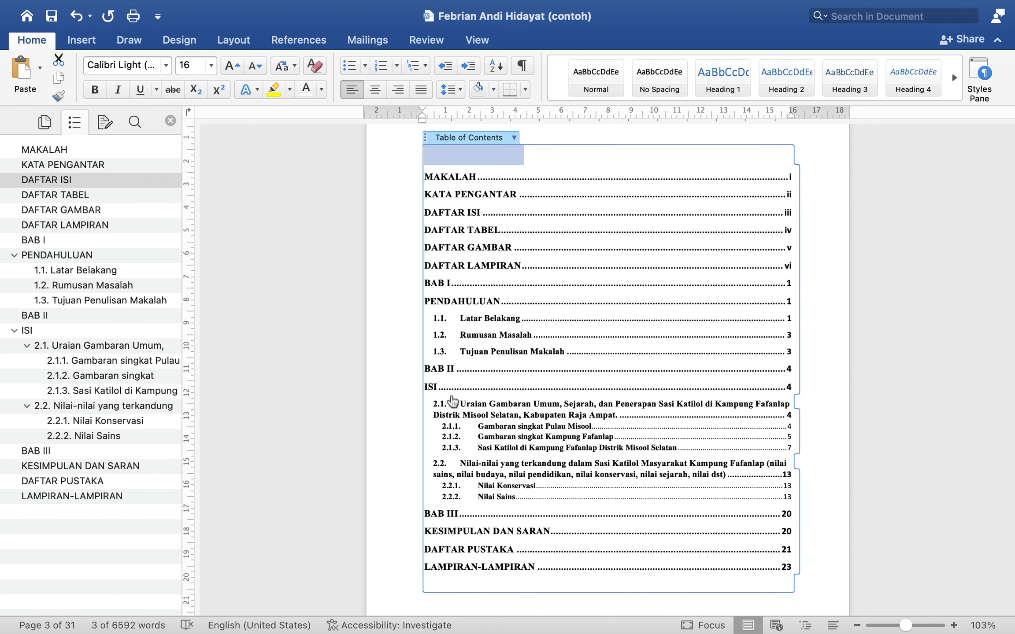
Merge the BAB I and PENDAHULUAN entries of the table of contents into one line, deleting BAB I's own dot leader and page number
{"action": "key", "text": "Up"}
{"action": "key", "text": "Down"}
{"action": "key", "text": "Down"}
{"action": "key", "text": "Down"}
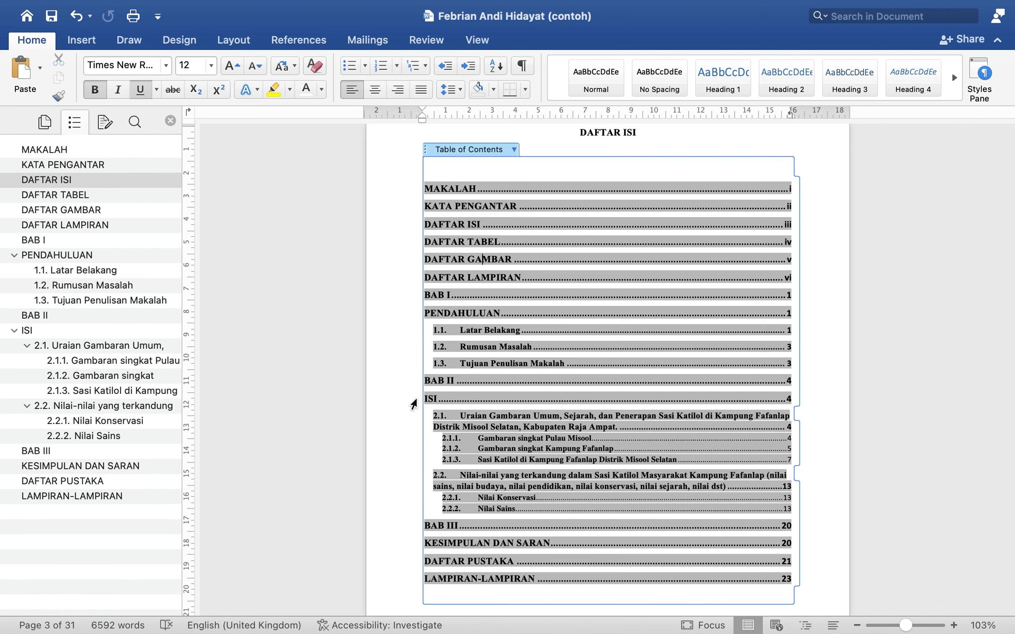
{"action": "key", "text": "Down"}
{"action": "key", "text": "Down"}
{"action": "key", "text": "Down"}
{"action": "key", "text": "Down"}
{"action": "key", "text": "Home"}
{"action": "key", "text": "BackSpace"}
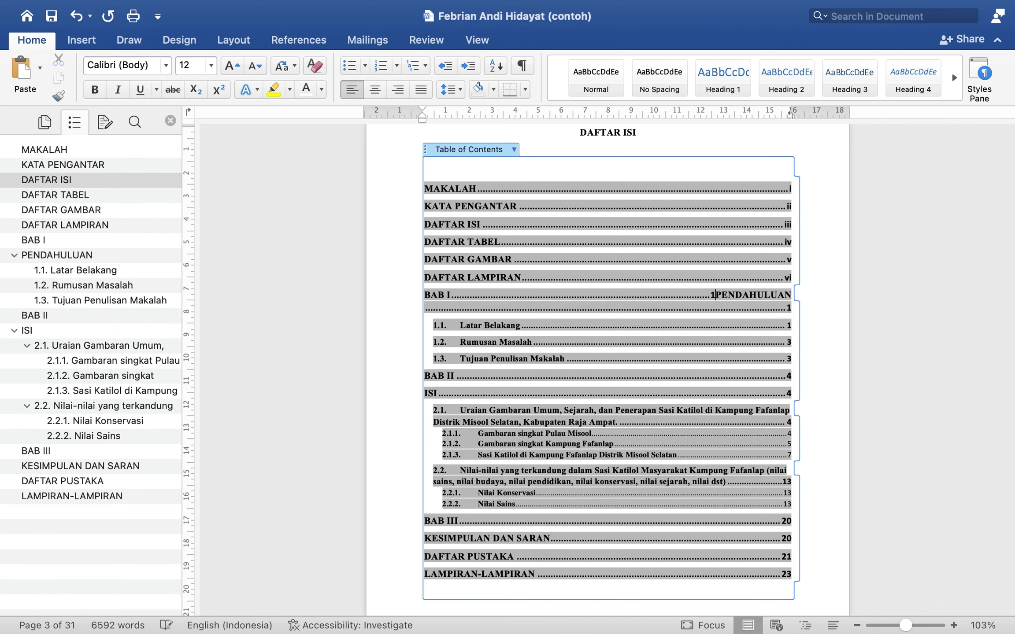
{"action": "key", "text": "shift+Home"}
{"action": "key", "text": "shift+Right"}
{"action": "key", "text": "shift+Right"}
{"action": "key", "text": "BackSpace"}
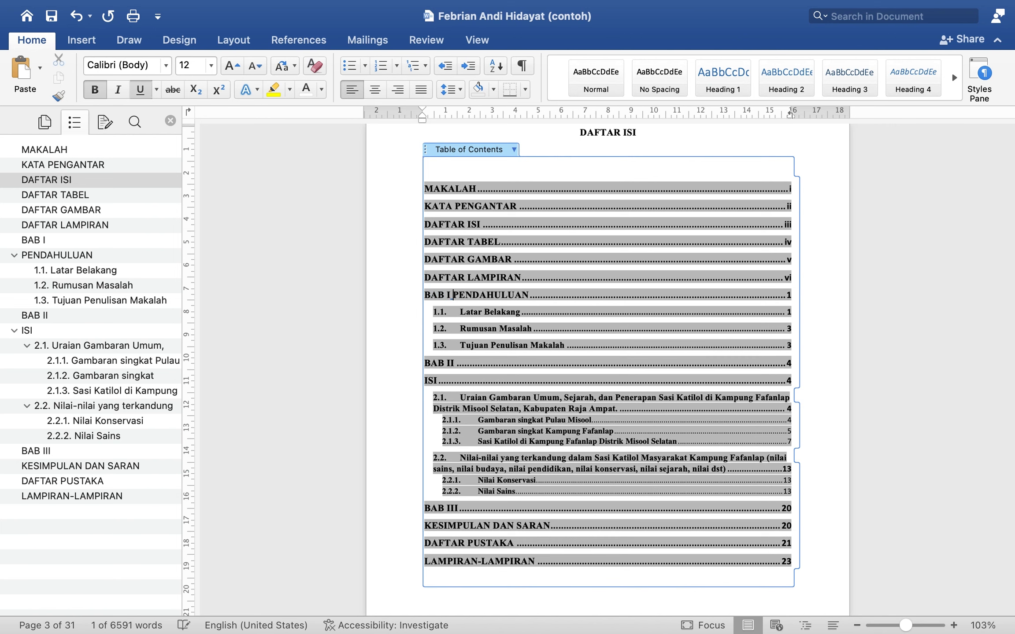
Merge the BAB II and ISI entries of the table of contents into one line, removing BAB II's dot leader and page number
{"action": "key", "text": "Down"}
{"action": "key", "text": "Down"}
{"action": "key", "text": "Down"}
{"action": "key", "text": "Down"}
{"action": "key", "text": "Down"}
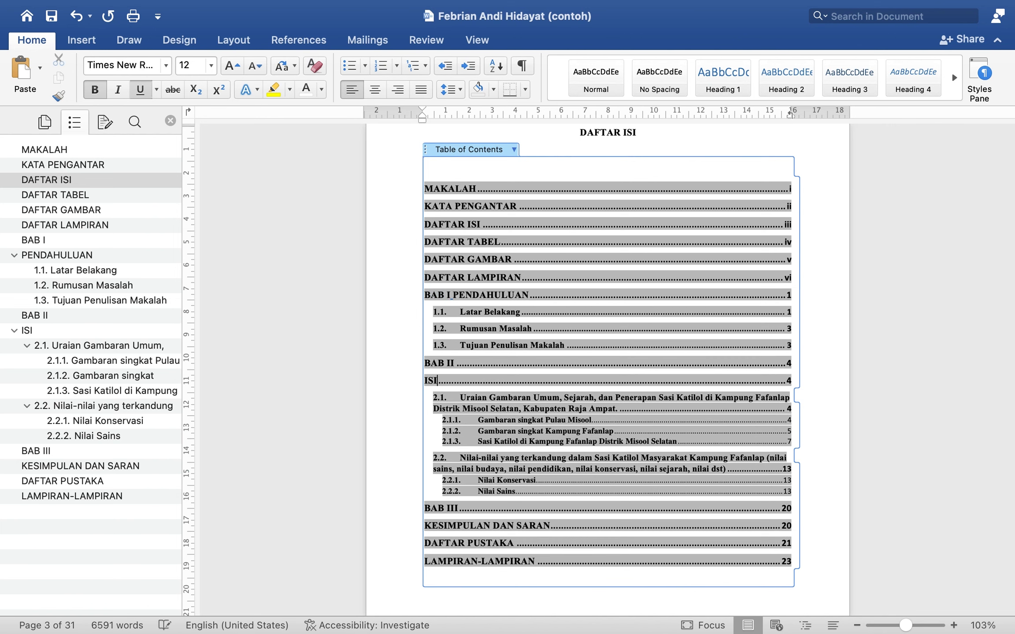
{"action": "key", "text": "BackSpace"}
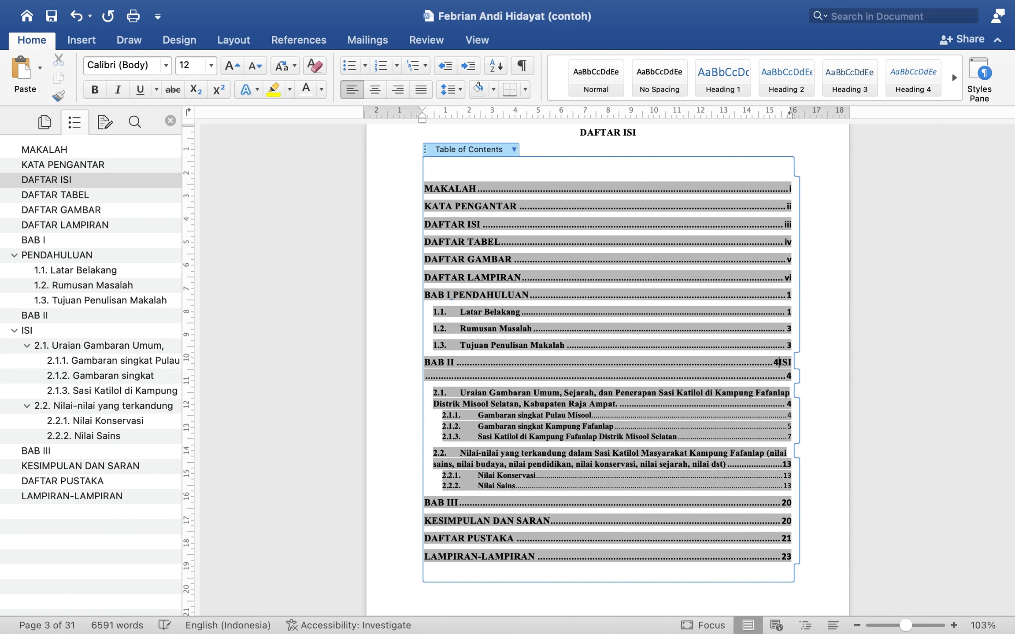
{"action": "key", "text": "shift+Home"}
{"action": "key", "text": "shift+Right"}
{"action": "key", "text": "shift+Right"}
{"action": "key", "text": "shift+Right"}
{"action": "key", "text": "shift+Right"}
{"action": "key", "text": "shift+Right"}
{"action": "key", "text": "shift+Right"}
{"action": "key", "text": "shift+Right"}
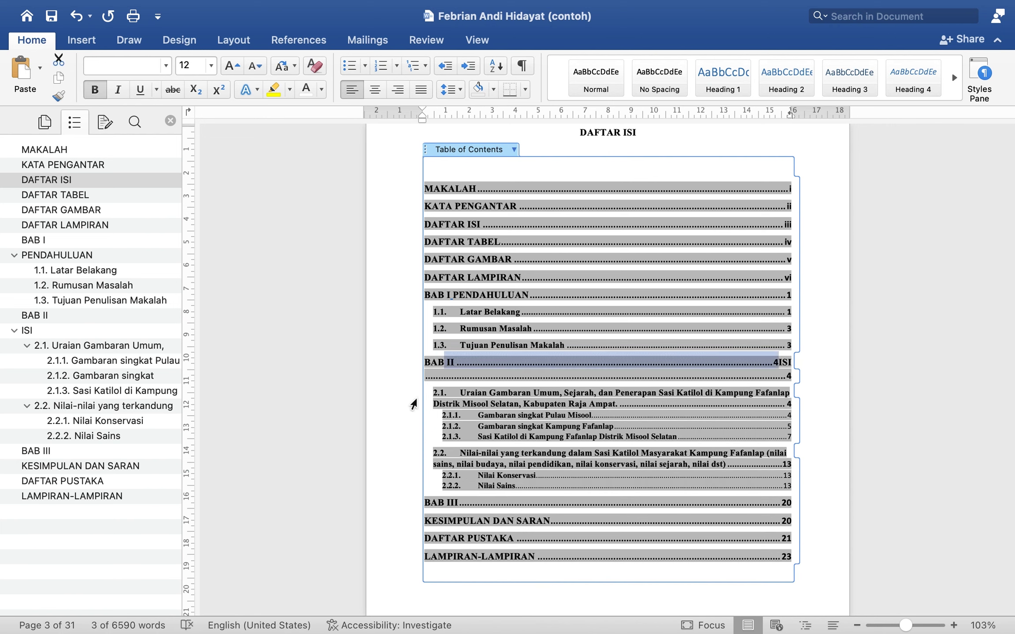
{"action": "key", "text": "shift+Left"}
Merge the BAB III and KESIMPULAN DAN SARAN entries into one line, removing BAB III's dot leader and page number
{"action": "key", "text": "Down"}
{"action": "key", "text": "Down"}
{"action": "key", "text": "Down"}
{"action": "key", "text": "Down"}
{"action": "key", "text": "Down"}
{"action": "key", "text": "Down"}
{"action": "key", "text": "Down"}
{"action": "key", "text": "Down"}
{"action": "key", "text": "Down"}
{"action": "key", "text": "Down"}
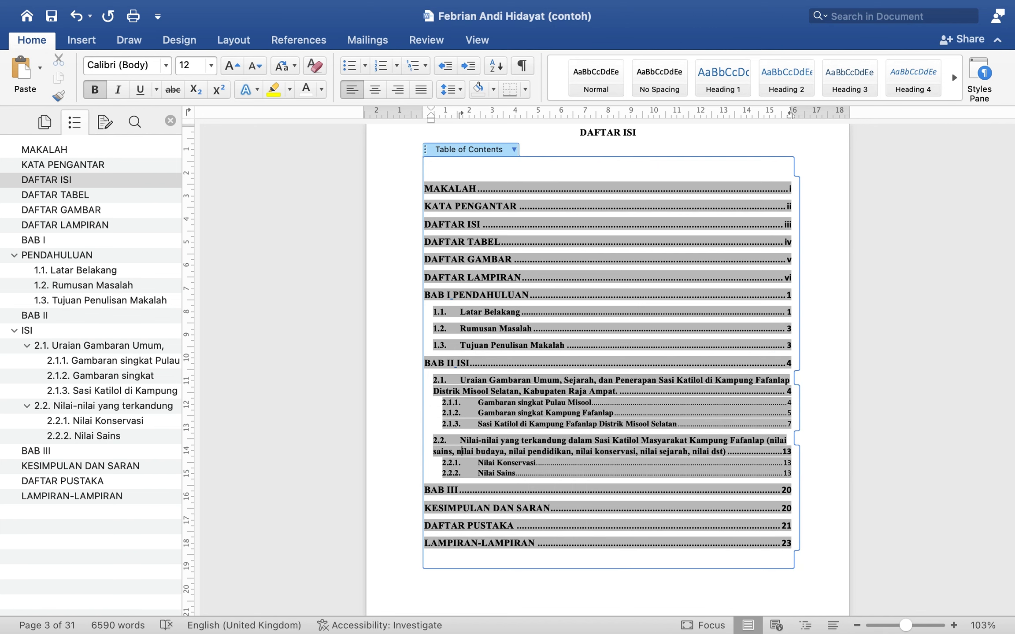
{"action": "key", "text": "Left"}
{"action": "key", "text": "Delete"}
{"action": "key", "text": "shift+Home"}
{"action": "key", "text": "shift+Right"}
{"action": "key", "text": "shift+Right"}
{"action": "key", "text": "shift+Right"}
{"action": "key", "text": "shift+Right"}
{"action": "key", "text": "shift+Right"}
{"action": "key", "text": "shift+Right"}
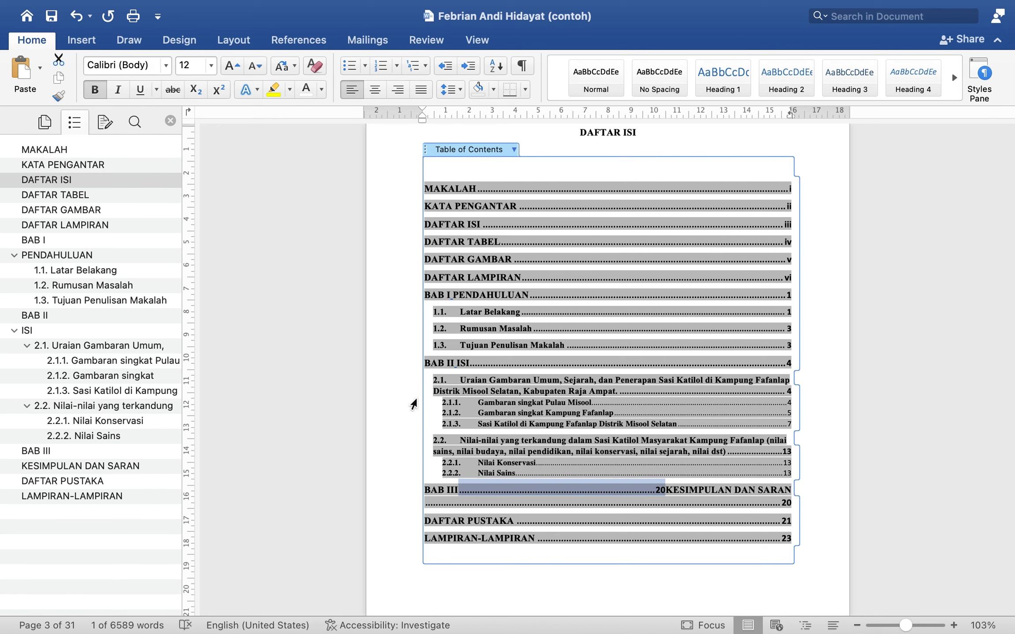
{"action": "key", "text": "Delete"}
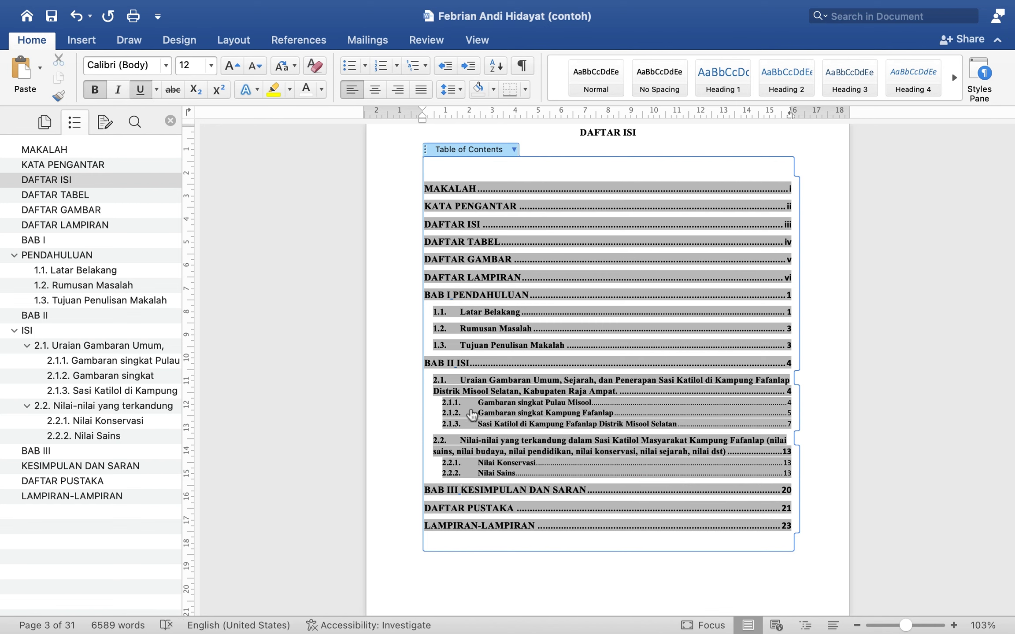
{"action": "key", "text": "Up"}
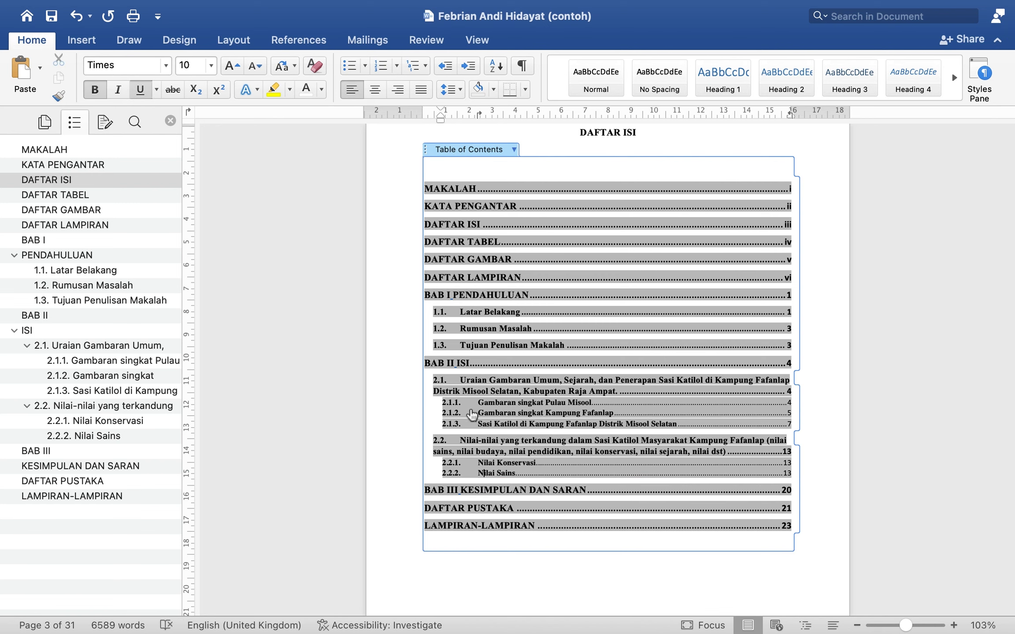
{"action": "key", "text": "shift+Up"}
{"action": "key", "text": "shift+Up"}
{"action": "key", "text": "shift+Up"}
{"action": "key", "text": "shift+Up"}
{"action": "key", "text": "shift+Up"}
{"action": "key", "text": "shift+Up"}
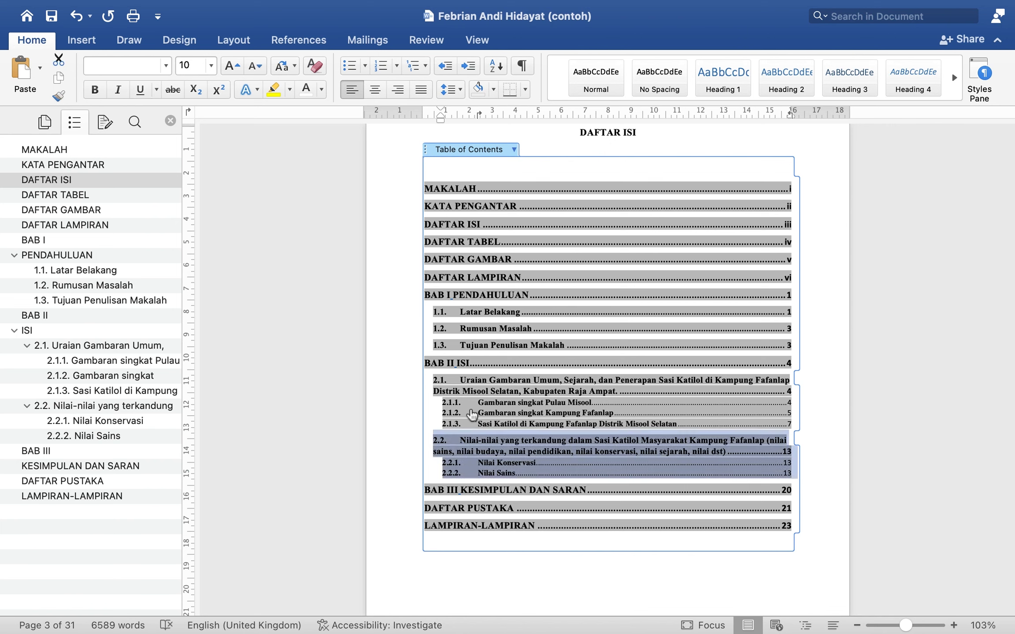
{"action": "key", "text": "shift+Up"}
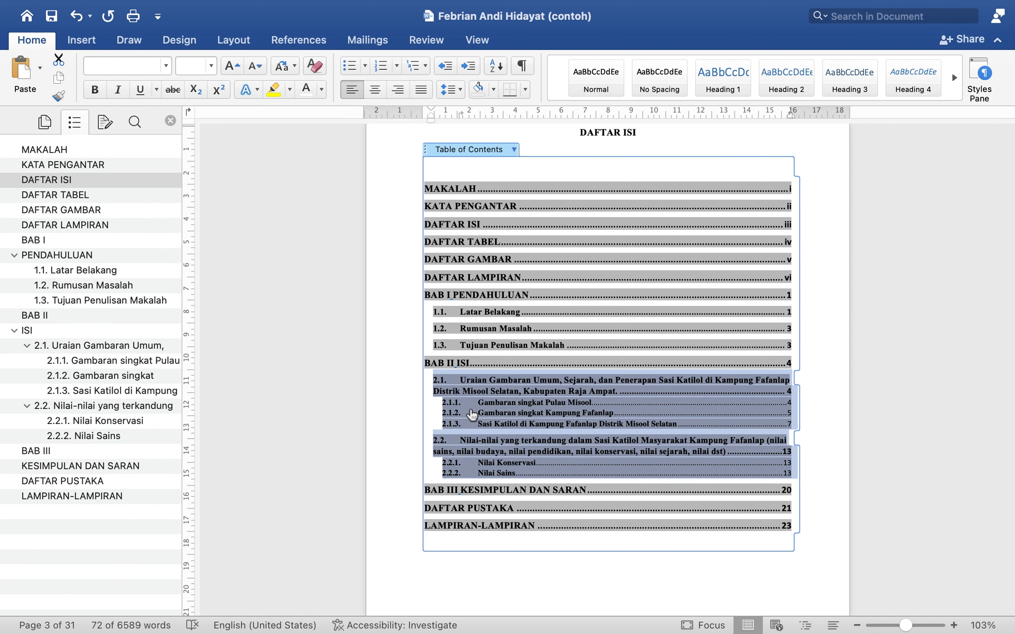
{"action": "key", "text": "shift+Down"}
{"action": "key", "text": "shift+Down"}
{"action": "key", "text": "shift+Down"}
{"action": "key", "text": "shift+Down"}
{"action": "key", "text": "shift+Down"}
{"action": "key", "text": "shift+Down"}
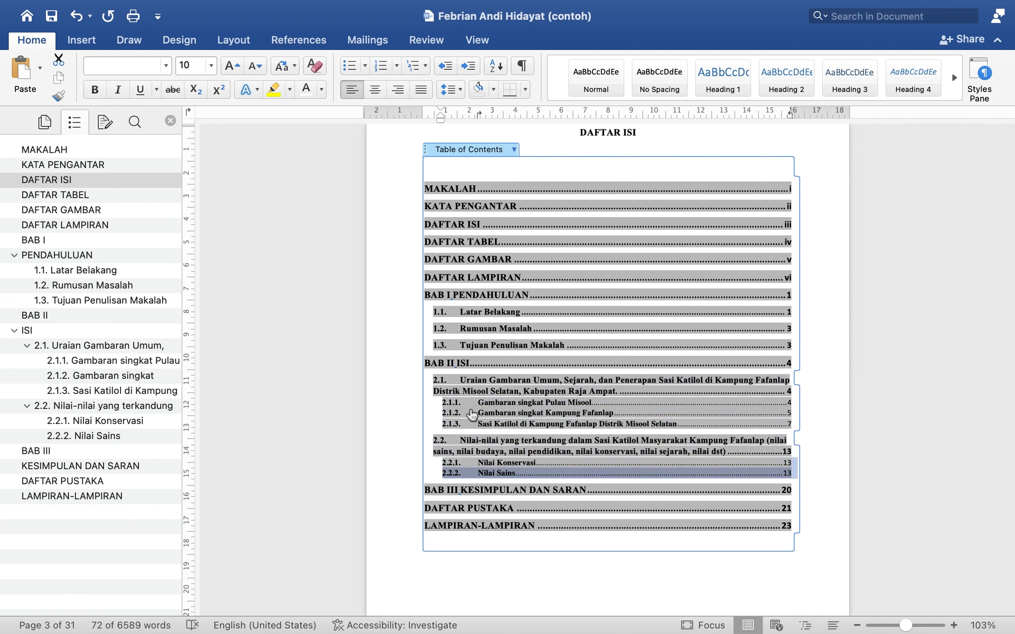
Give entry 2.2 a hanging indent of about 1.25 cm and copy its formatting to the other second-level entries with Format Painter
{"action": "key", "text": "Up"}
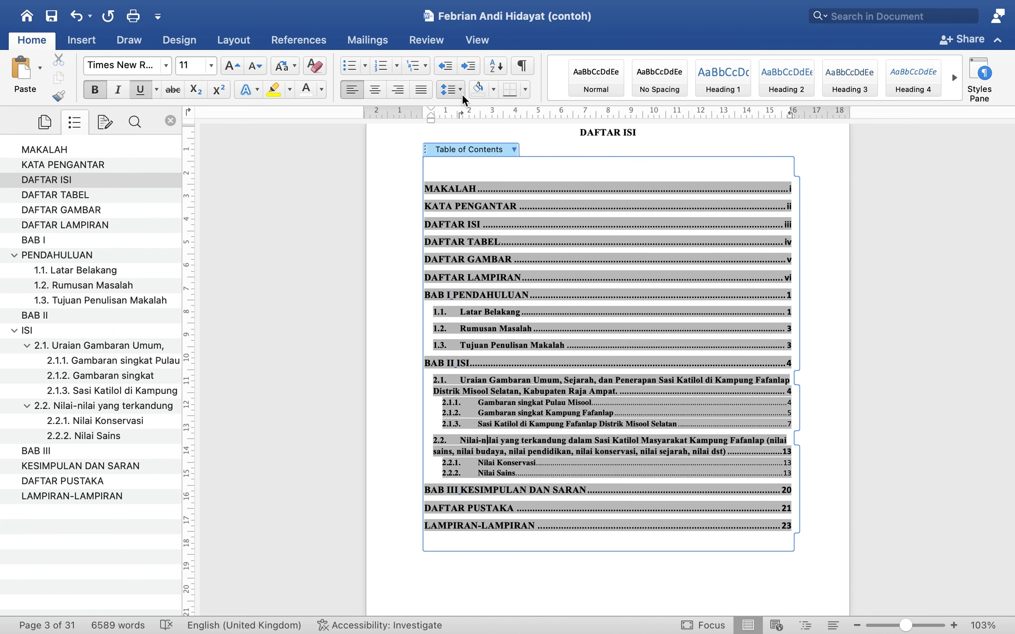
{"action": "mouse_move", "coordinate": [431, 117]}
{"action": "left_mouse_down"}
{"action": "mouse_move", "coordinate": [462, 121]}
{"action": "mouse_move", "coordinate": [451, 124]}
{"action": "left_mouse_up"}
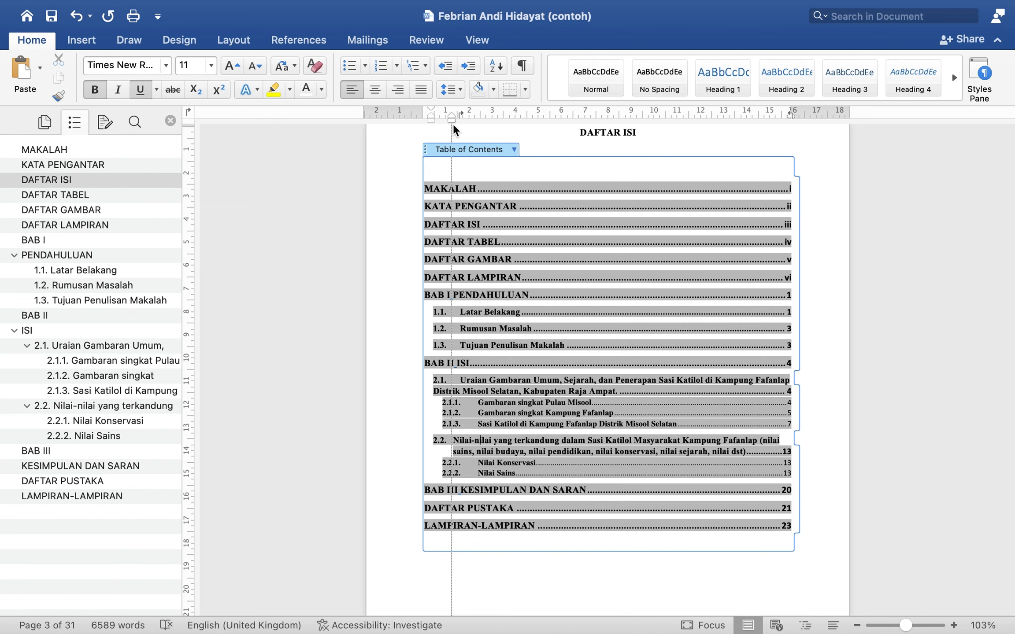
{"action": "left_click_drag", "start_coordinate": [453, 123], "coordinate": [453, 125]}
{"action": "left_click", "coordinate": [57, 99]}
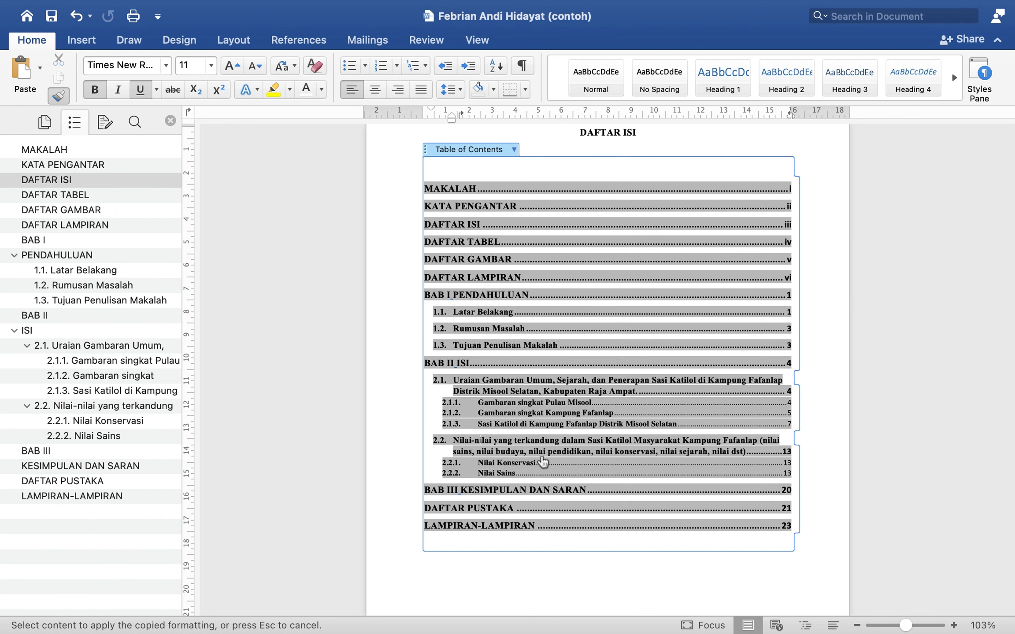
Indent the third-level entries, starting from 2.2.1, to about 1.25 cm with a hanging indent at about 2.25 cm, and turn off Format Painter
{"action": "key", "text": "Down"}
{"action": "key", "text": "Down"}
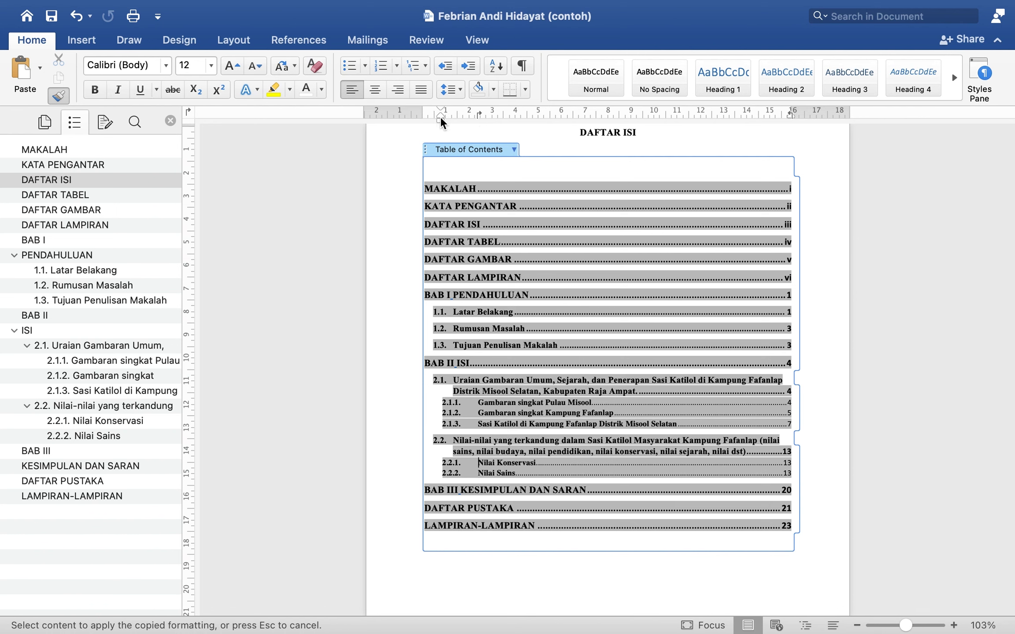
{"action": "left_click", "coordinate": [441, 118]}
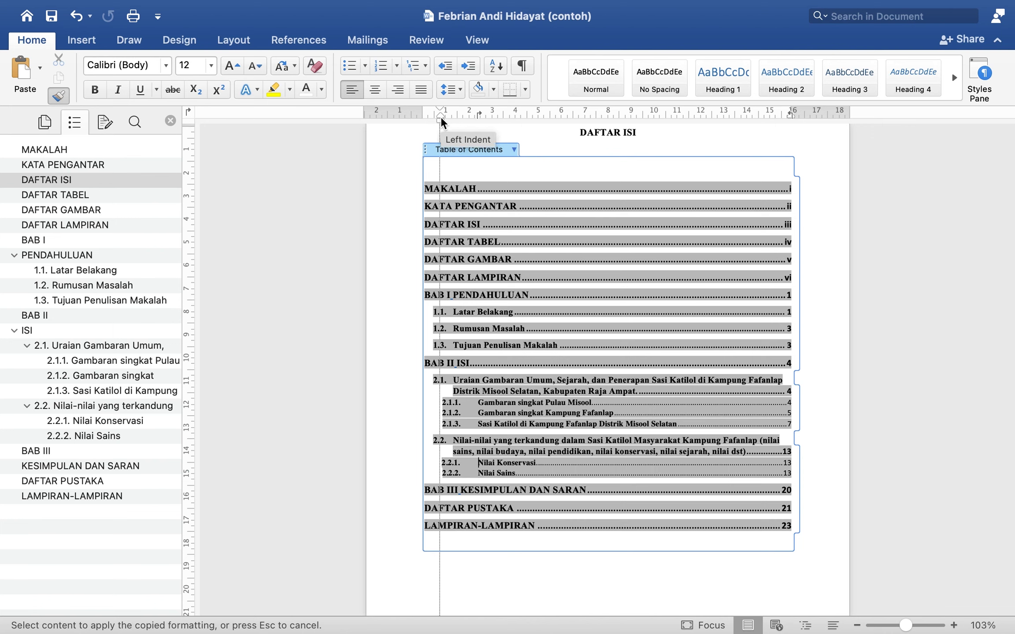
{"action": "left_click_drag", "start_coordinate": [441, 115], "coordinate": [473, 119]}
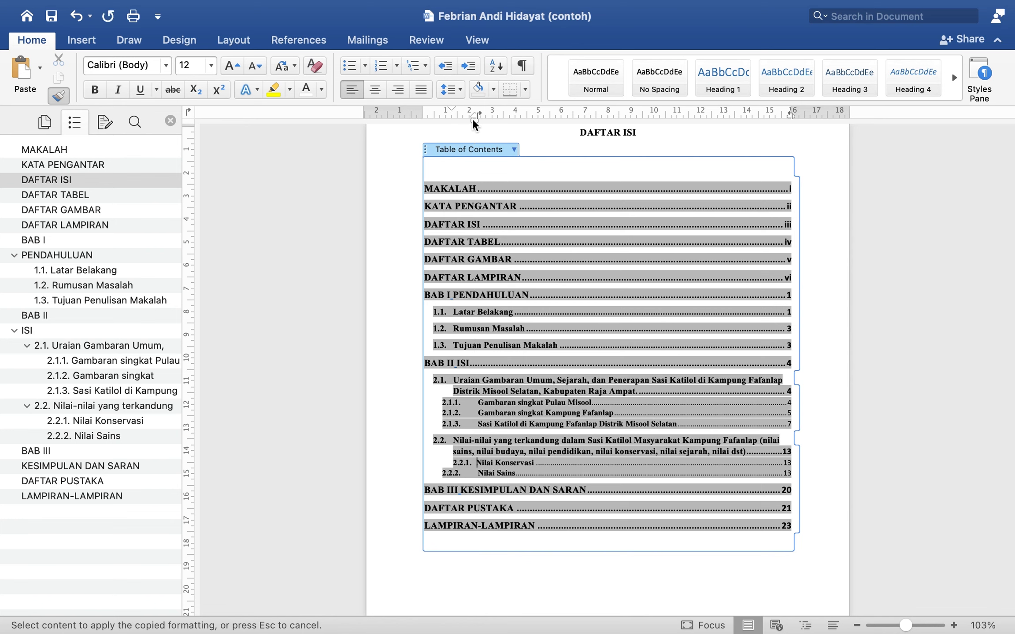
{"action": "left_click", "coordinate": [59, 96]}
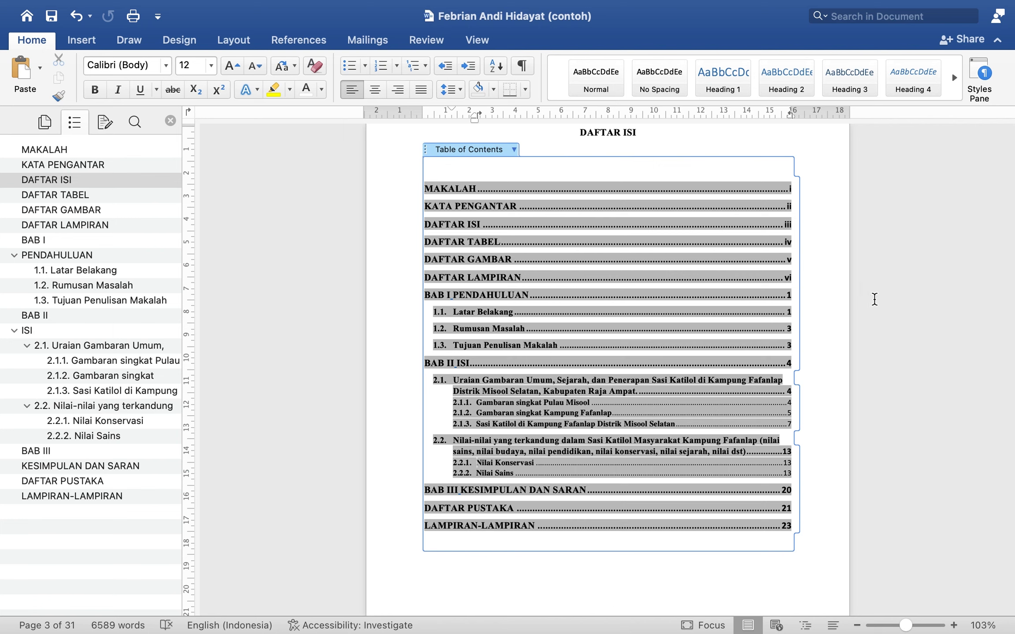
Set the font of the whole table of contents to Times New Roman, size 12
{"action": "left_click", "coordinate": [426, 150]}
{"action": "left_click", "coordinate": [127, 65]}
{"action": "type", "text": "Times"}
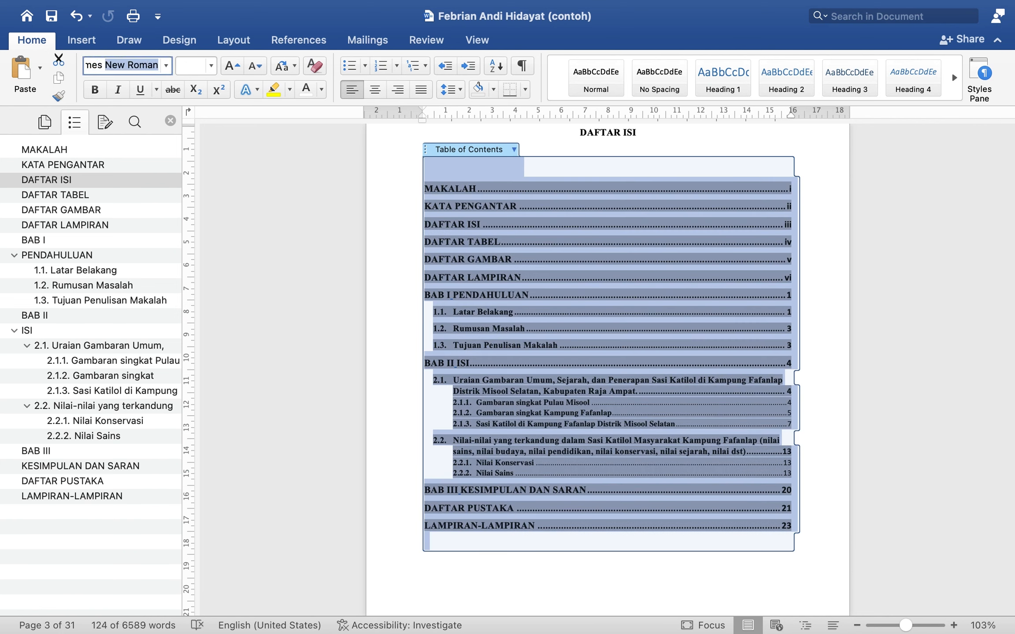
{"action": "key", "text": "Return"}
{"action": "left_click", "coordinate": [192, 66]}
{"action": "type", "text": "12"}
{"action": "key", "text": "Return"}
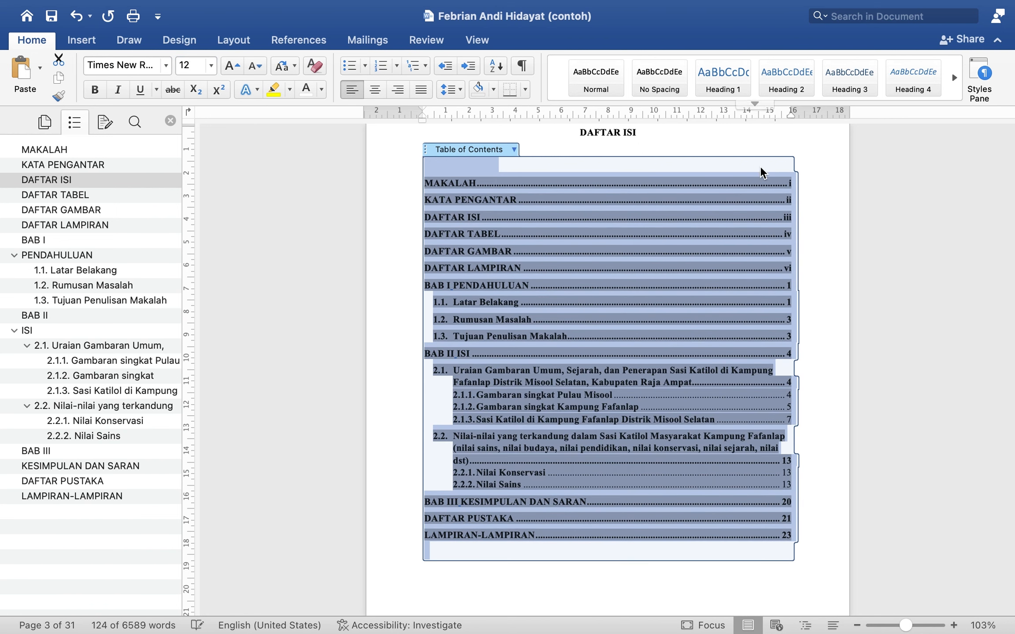
{"action": "left_click", "coordinate": [831, 339]}
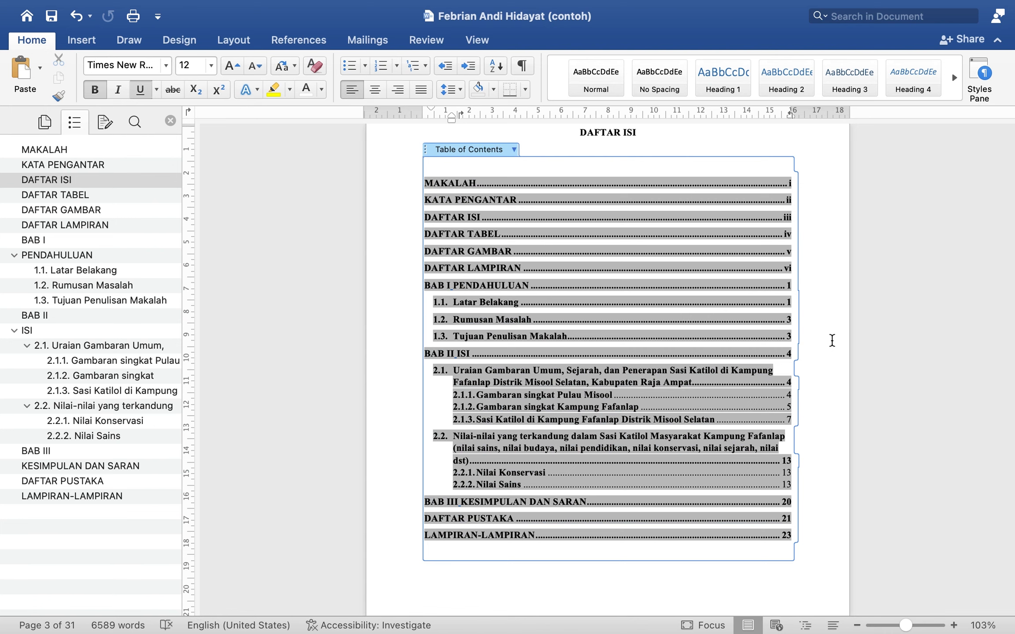
Look over the finished table of contents and the empty DAFTAR TABEL page that follows it
{"action": "scroll", "coordinate": [831, 340], "scroll_direction": "down", "scroll_amount": 3}
{"action": "scroll", "coordinate": [832, 340], "scroll_direction": "down", "scroll_amount": 3}
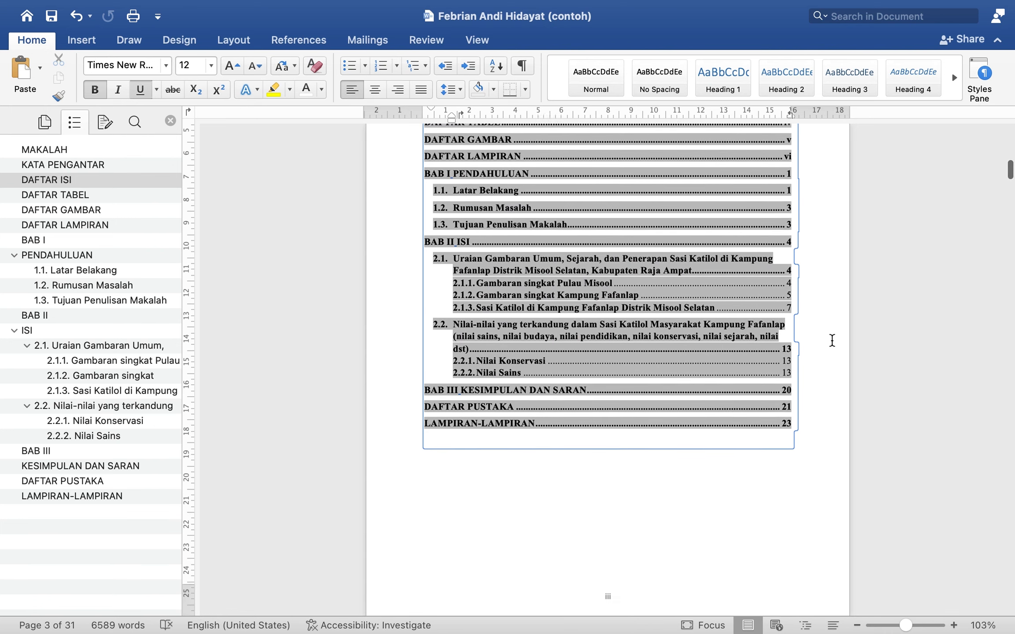
{"action": "left_click", "coordinate": [529, 496]}
{"action": "left_click", "coordinate": [840, 496]}
{"action": "scroll", "coordinate": [840, 496], "scroll_direction": "down", "scroll_amount": 10}
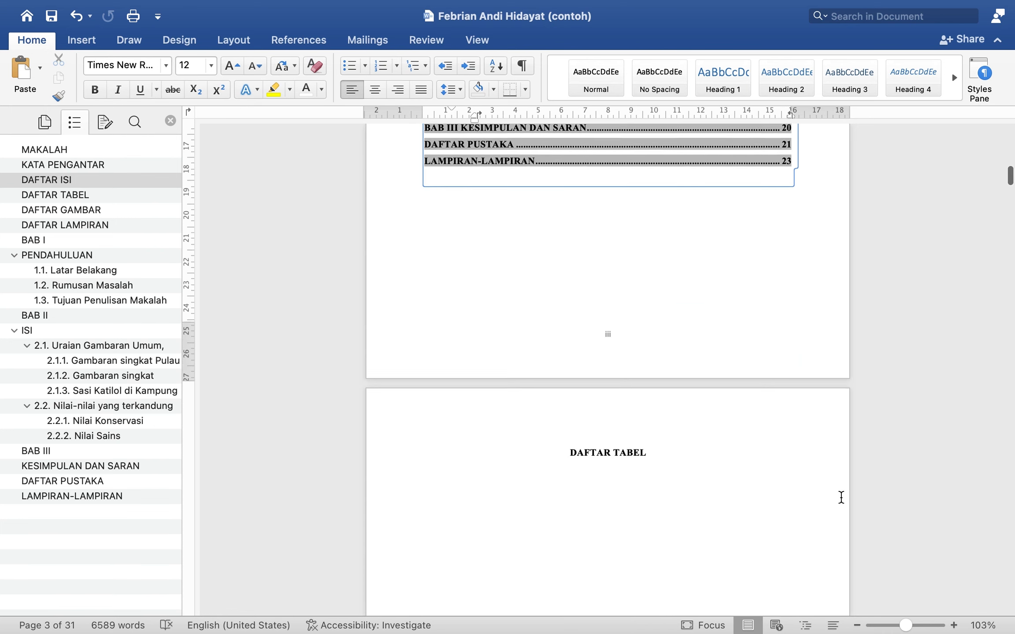
{"action": "scroll", "coordinate": [840, 496], "scroll_direction": "up", "scroll_amount": 10}
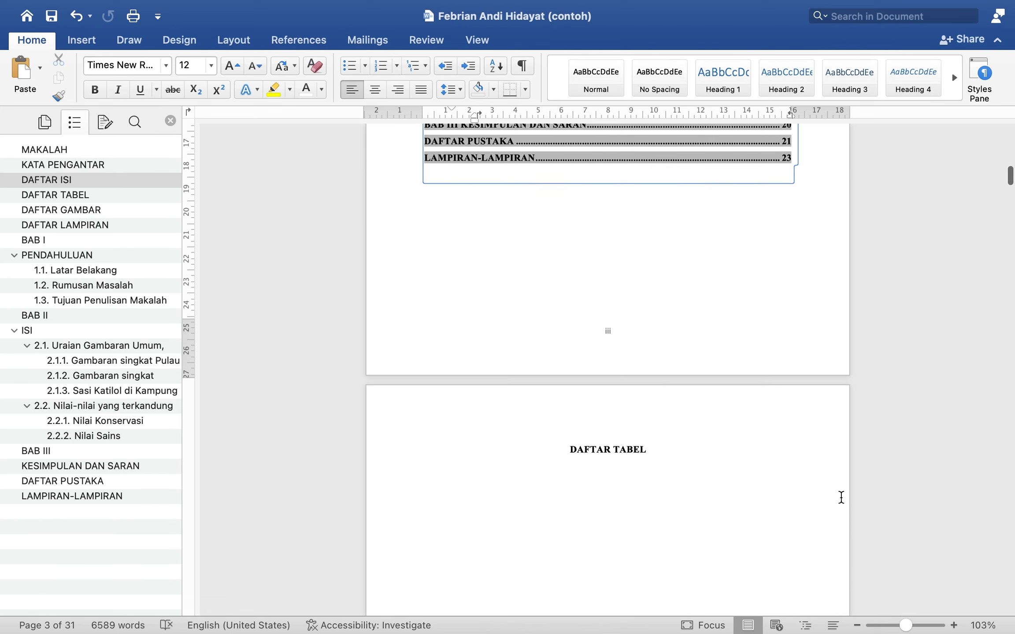
{"action": "scroll", "coordinate": [840, 497], "scroll_direction": "up", "scroll_amount": 1}
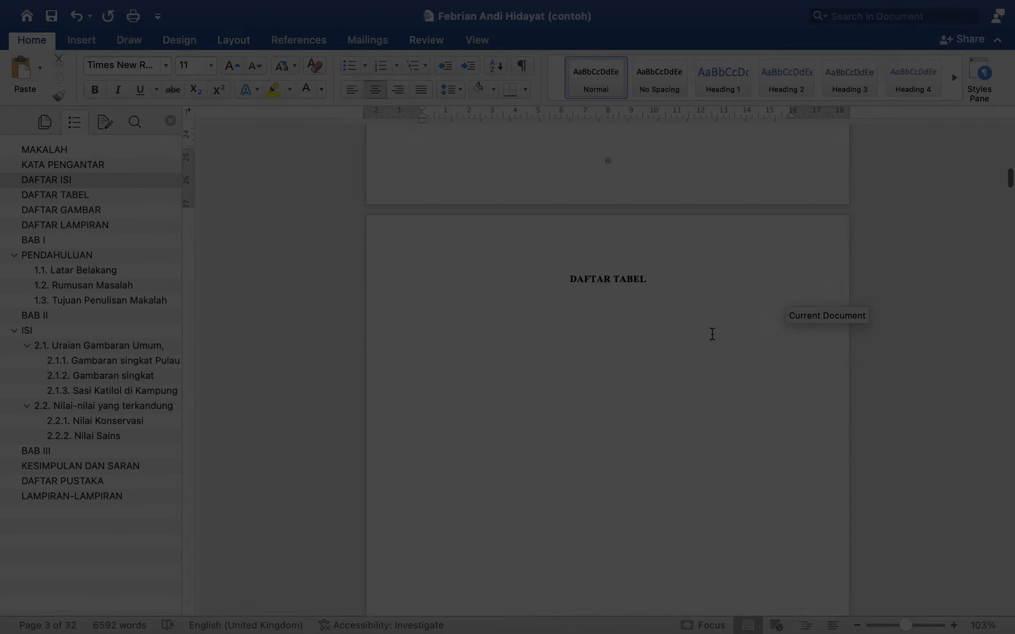
{"action": "scroll", "coordinate": [713, 337], "scroll_direction": "up", "scroll_amount": 8}
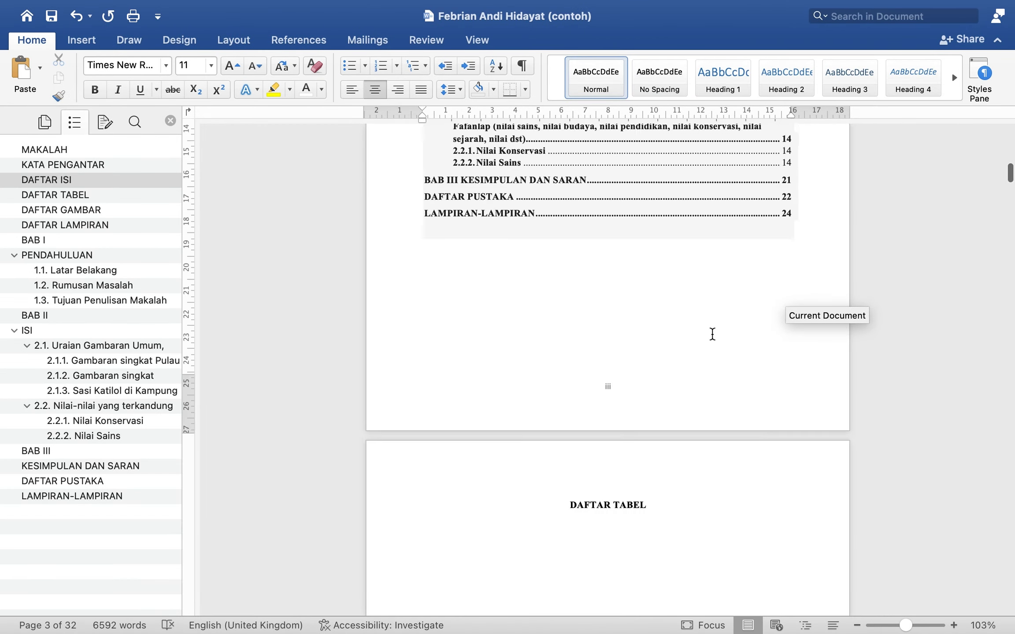
{"action": "scroll", "coordinate": [713, 338], "scroll_direction": "down", "scroll_amount": 3}
{"action": "scroll", "coordinate": [714, 339], "scroll_direction": "down", "scroll_amount": 10}
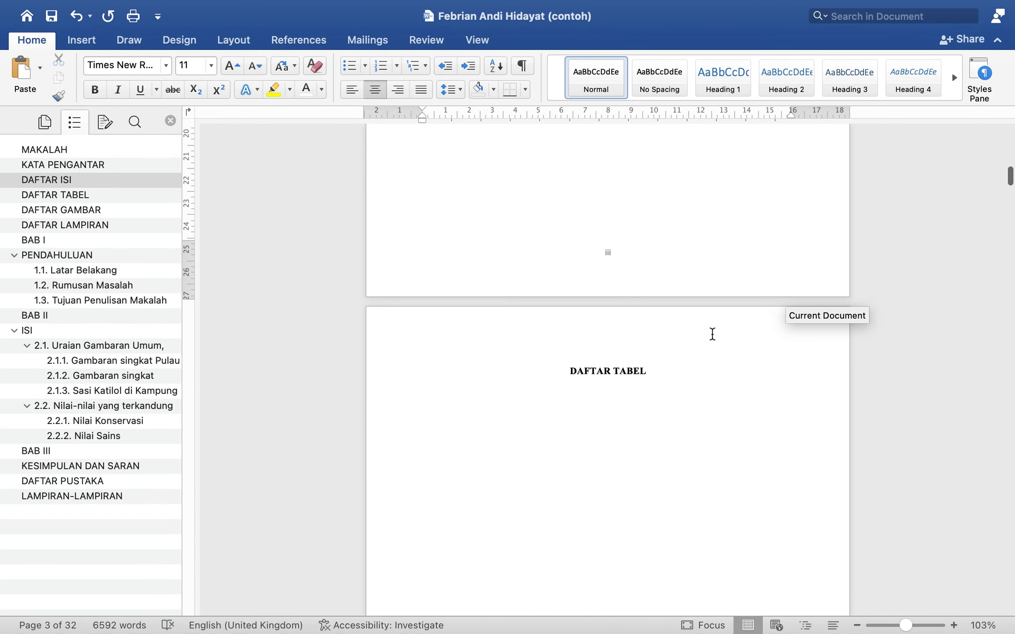
{"action": "scroll", "coordinate": [713, 334], "scroll_direction": "up", "scroll_amount": 2}
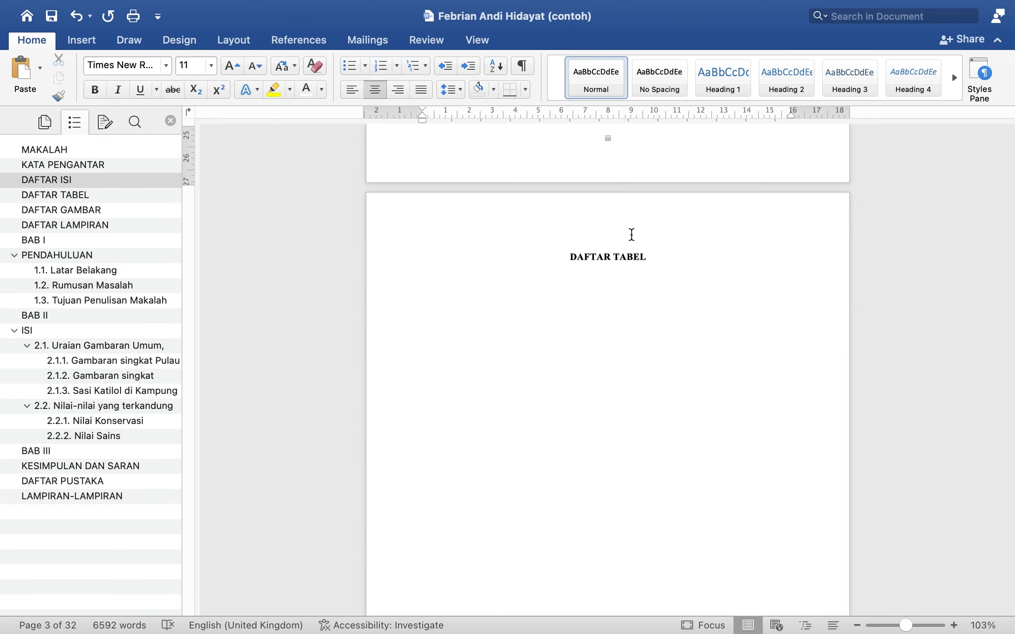
Start a caption for the Tradisi/Aktivitas Sains Asli table in section 2.2.2
{"action": "left_click", "coordinate": [636, 329]}
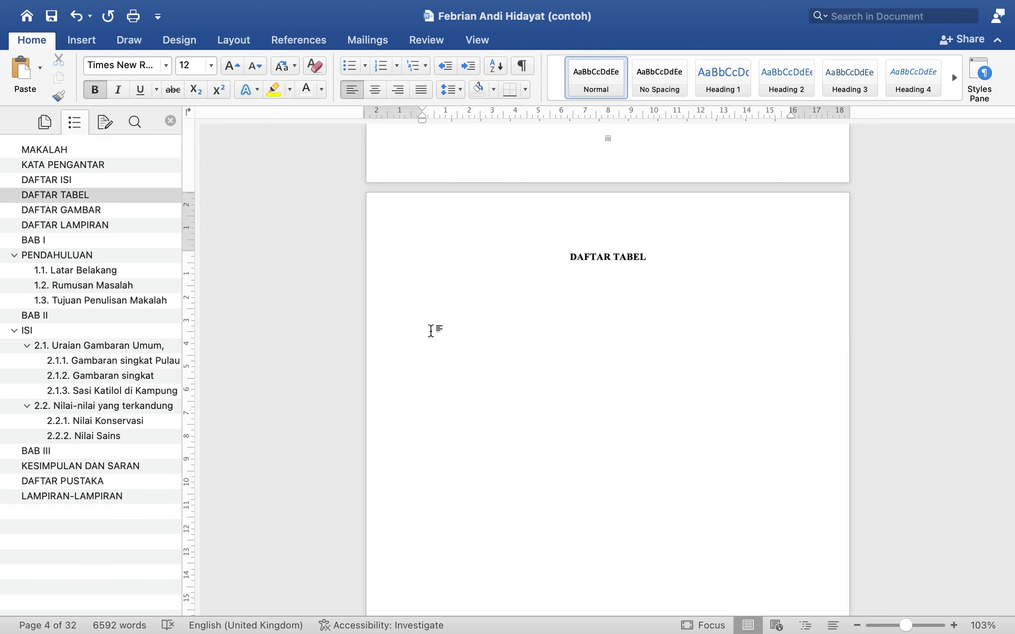
{"action": "scroll", "coordinate": [626, 394], "scroll_direction": "down", "scroll_amount": 20}
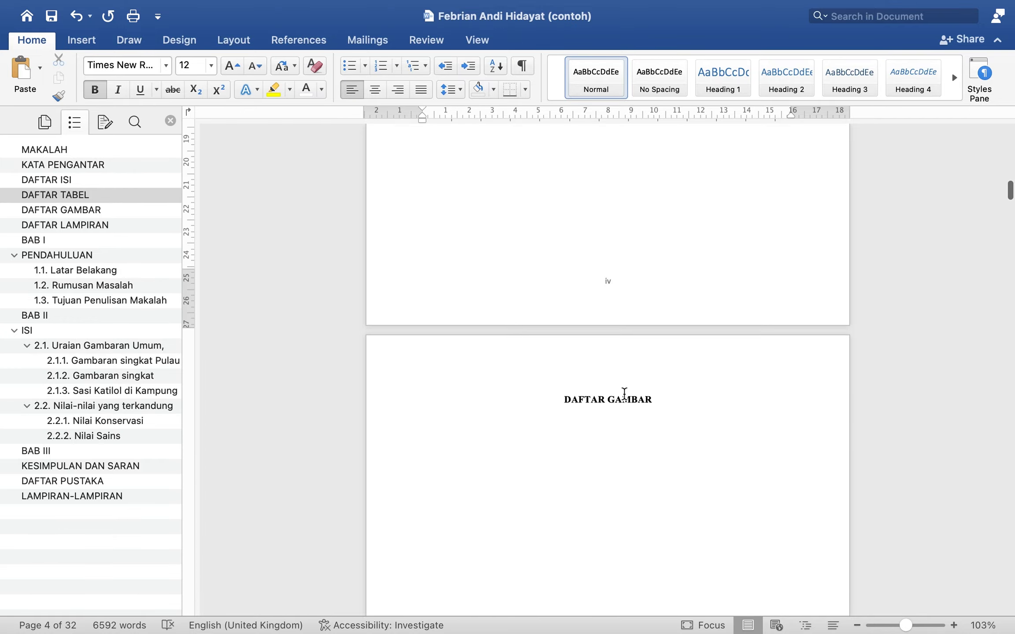
{"action": "scroll", "coordinate": [625, 394], "scroll_direction": "down", "scroll_amount": 20}
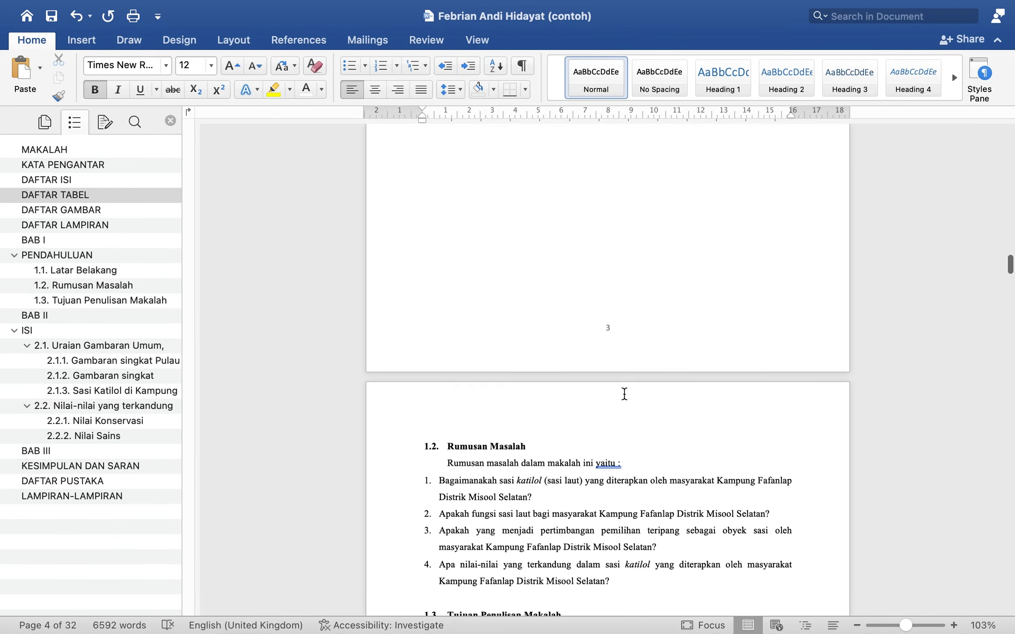
{"action": "scroll", "coordinate": [625, 394], "scroll_direction": "down", "scroll_amount": 20}
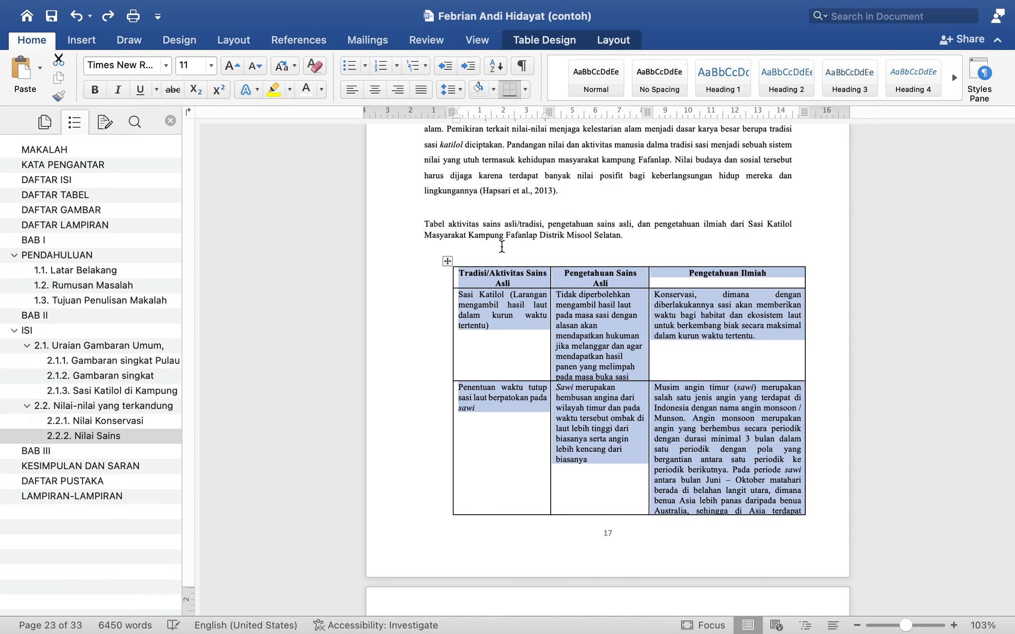
{"action": "right_click", "coordinate": [493, 310]}
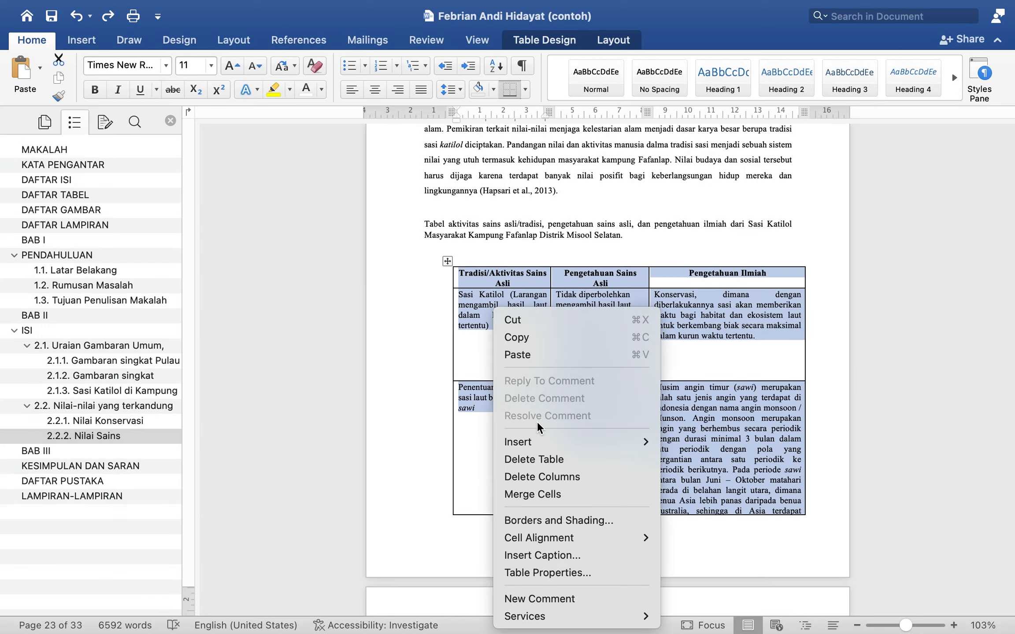
{"action": "left_click", "coordinate": [534, 556]}
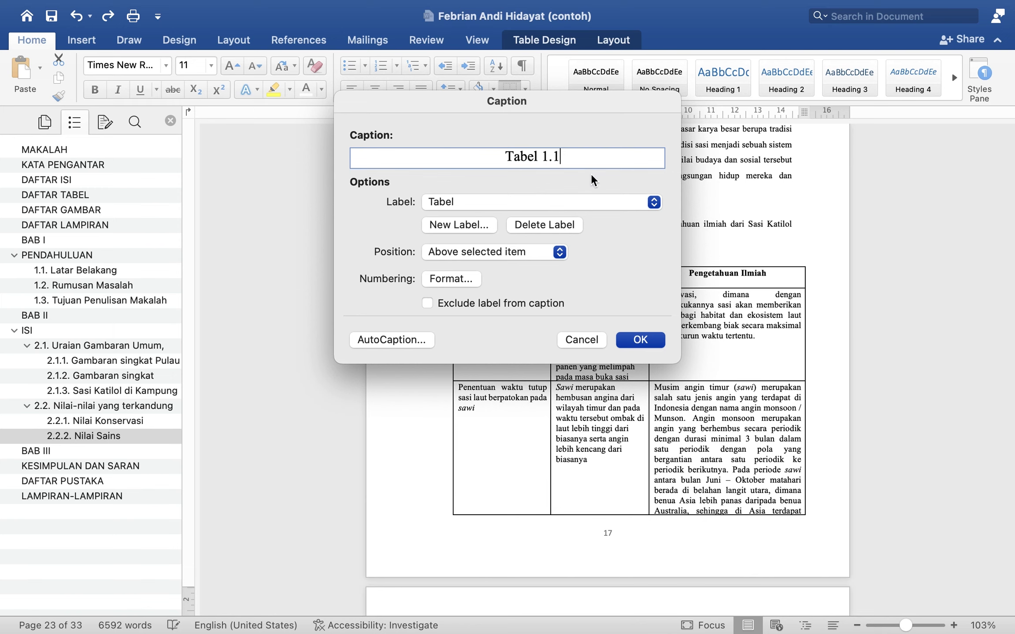
Enter the caption text ". Aktivitas Sains Asli Masyarakat Kampung Fafanlap Distrik Misool Selatan" after the automatic table label and number
{"action": "type", "text": "."}
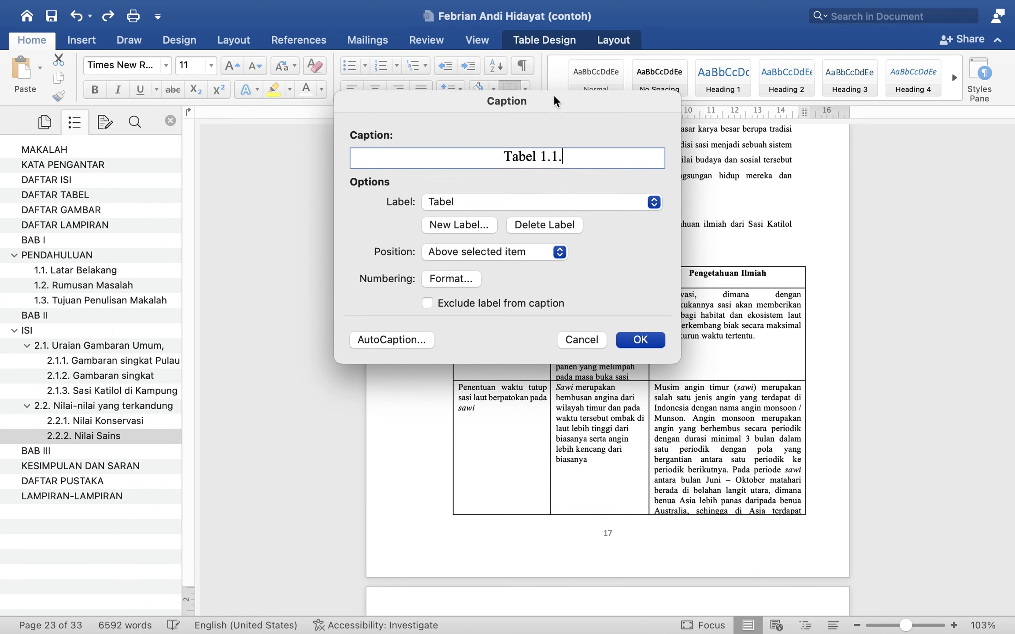
{"action": "left_click_drag", "start_coordinate": [553, 100], "coordinate": [538, 309]}
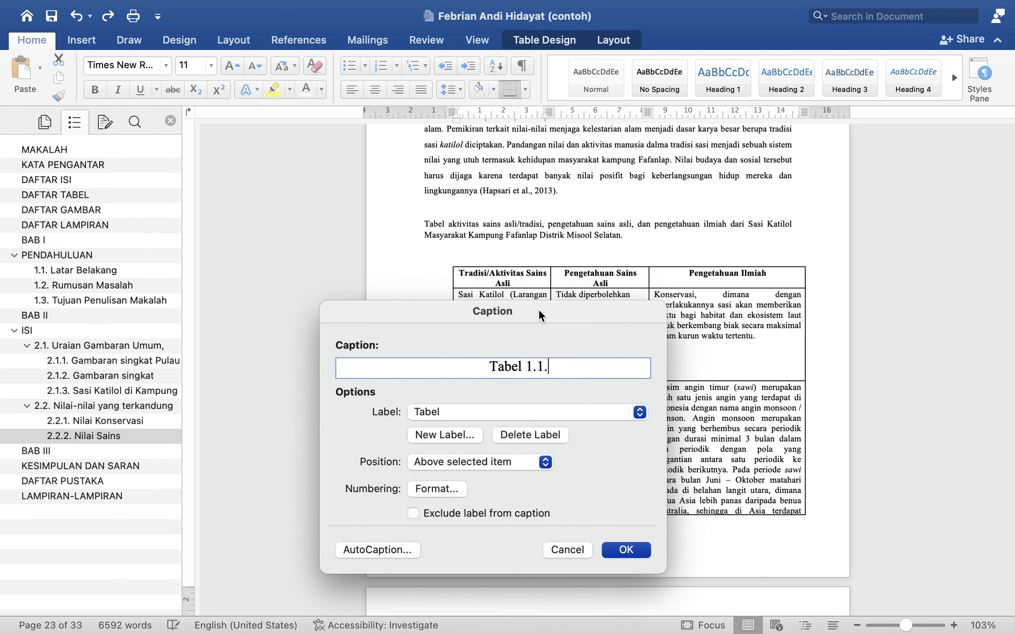
{"action": "type", "text": "A"}
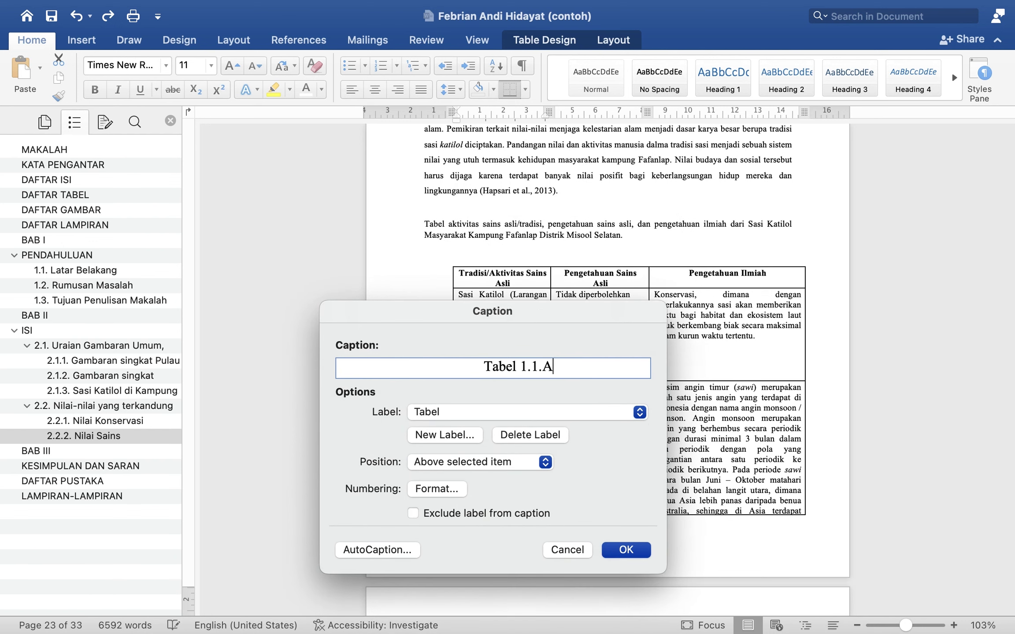
{"action": "key", "text": "BackSpace"}
{"action": "type", "text": "Akti"}
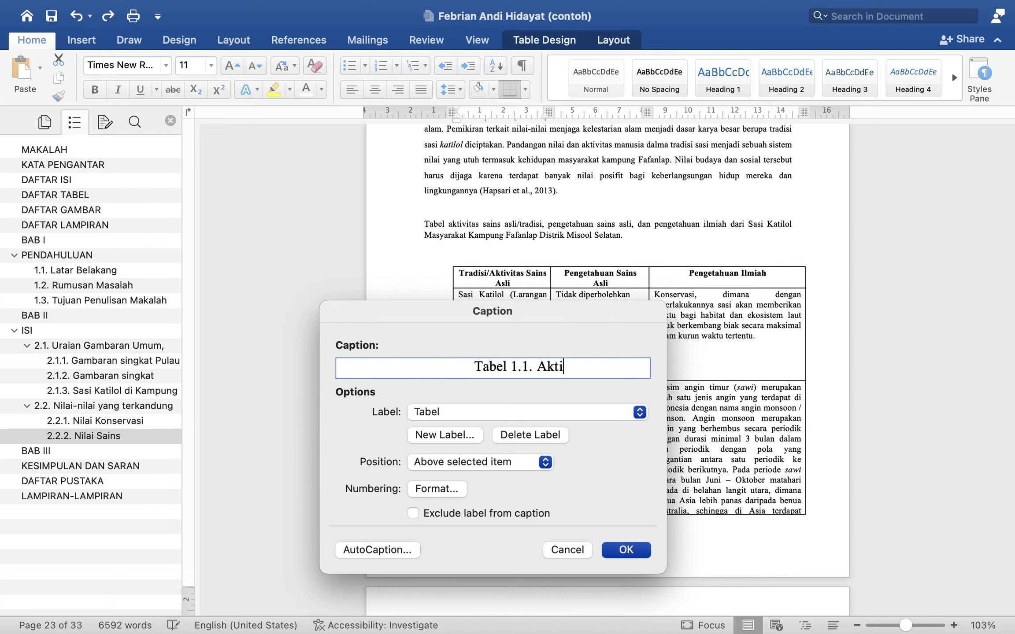
{"action": "type", "text": "vitas Sains Asli"}
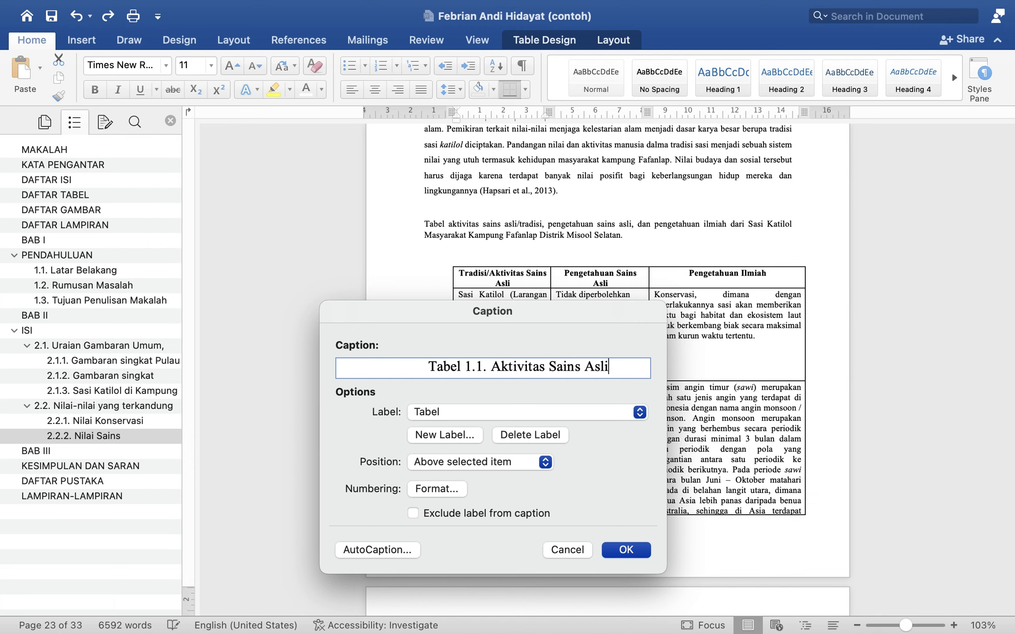
{"action": "type", "text": " Ma"}
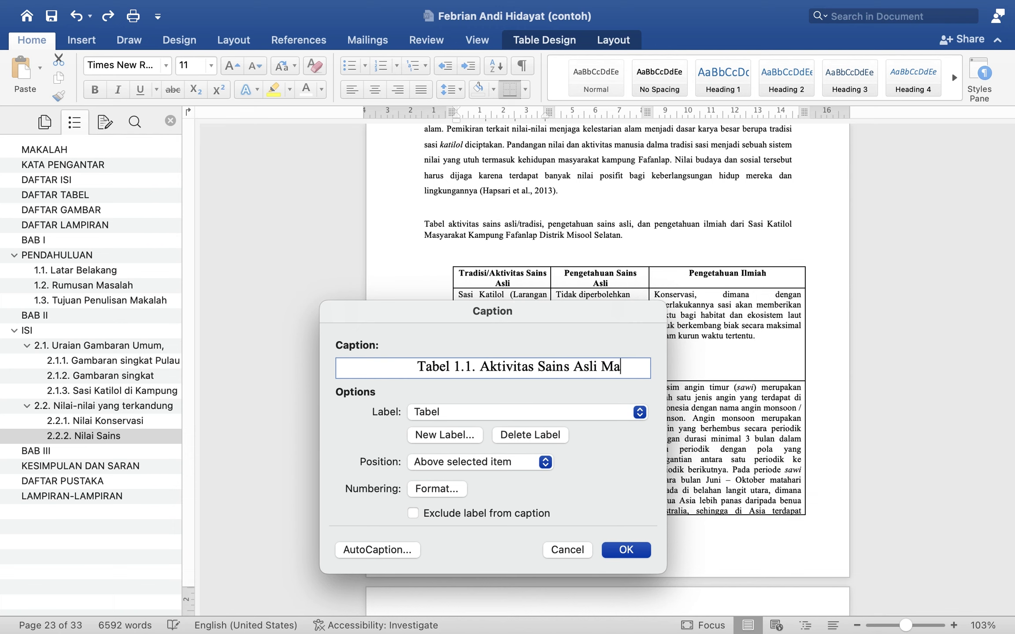
{"action": "type", "text": "syarakat Ka"}
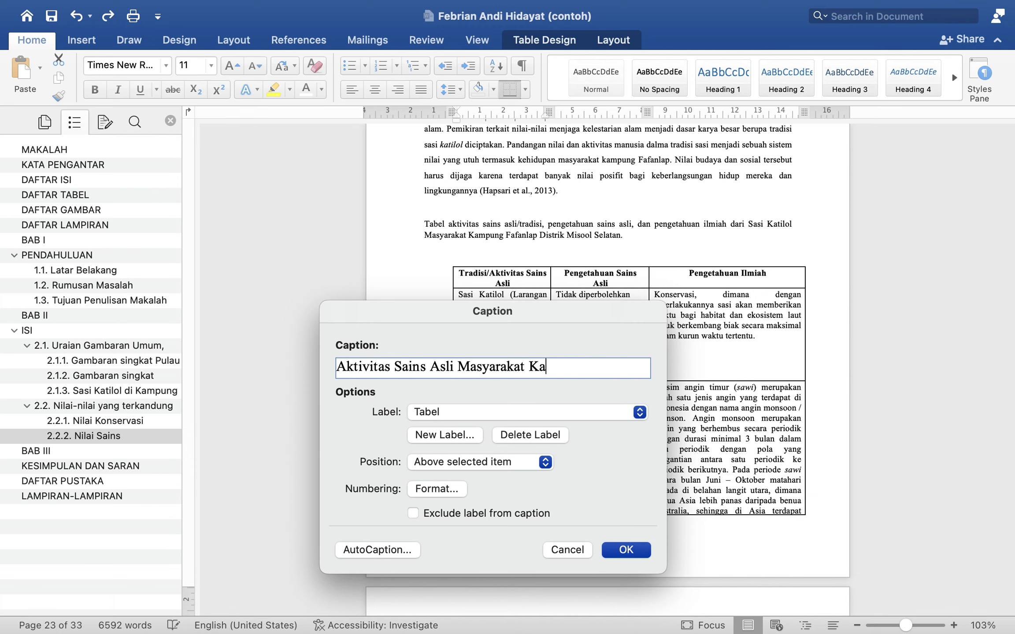
{"action": "type", "text": "mpung Fafa"}
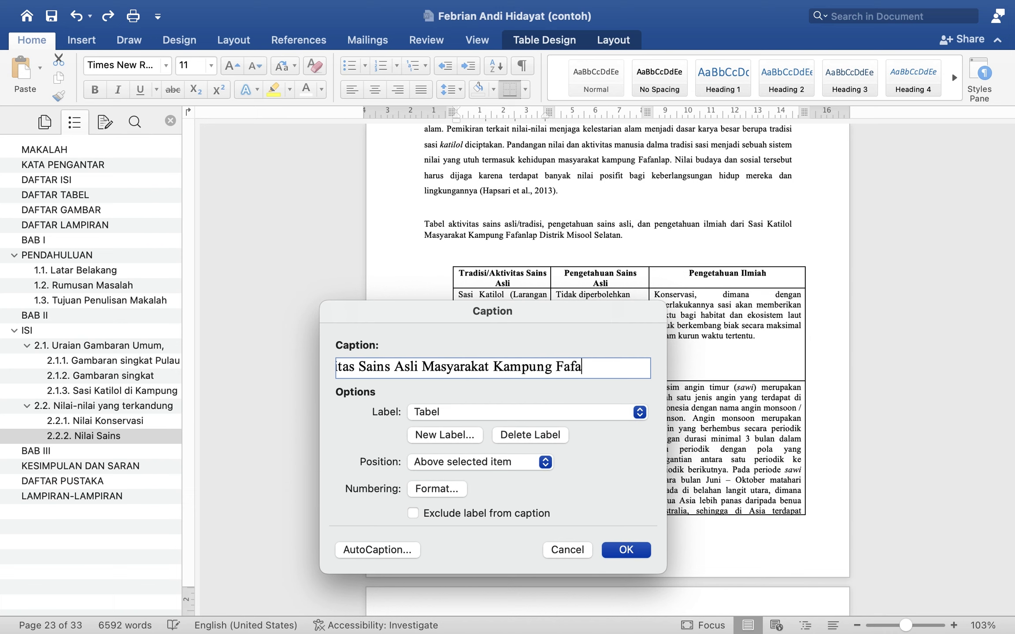
{"action": "type", "text": "nlap"}
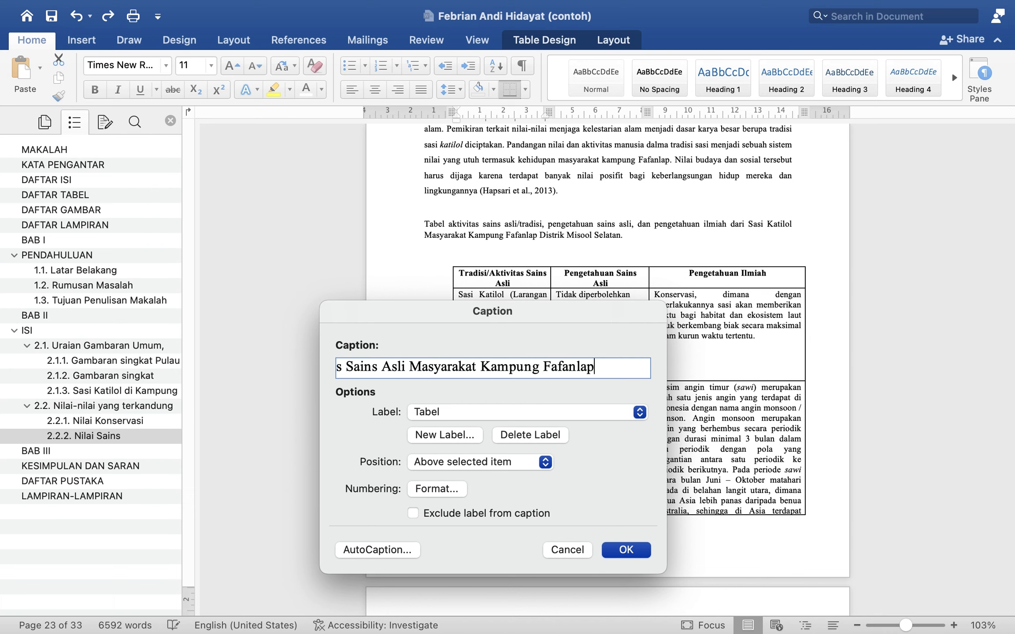
{"action": "type", "text": " Distrik M"}
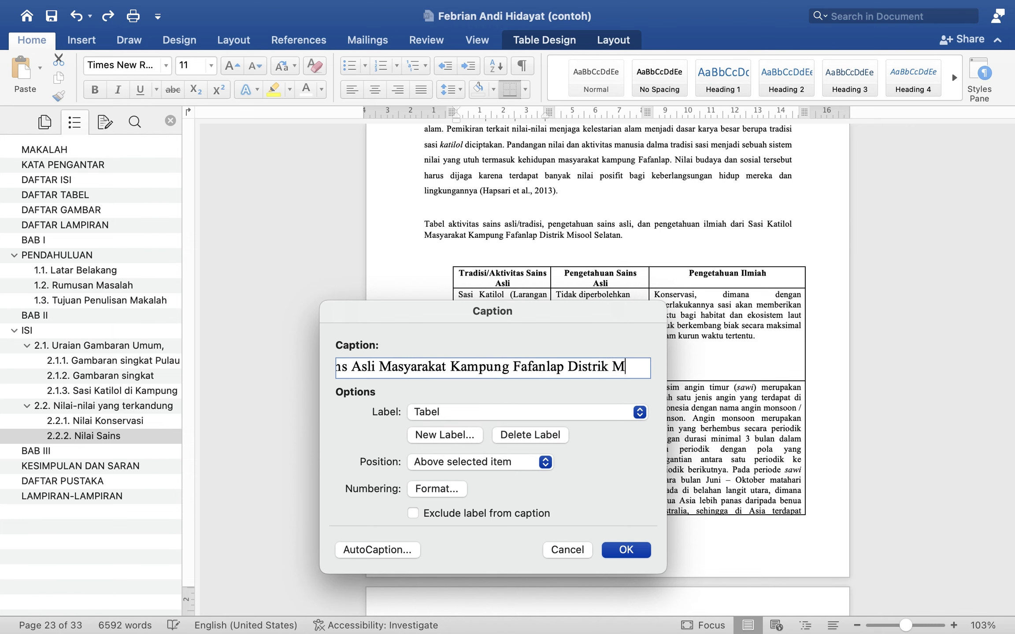
{"action": "type", "text": "isool Selatan"}
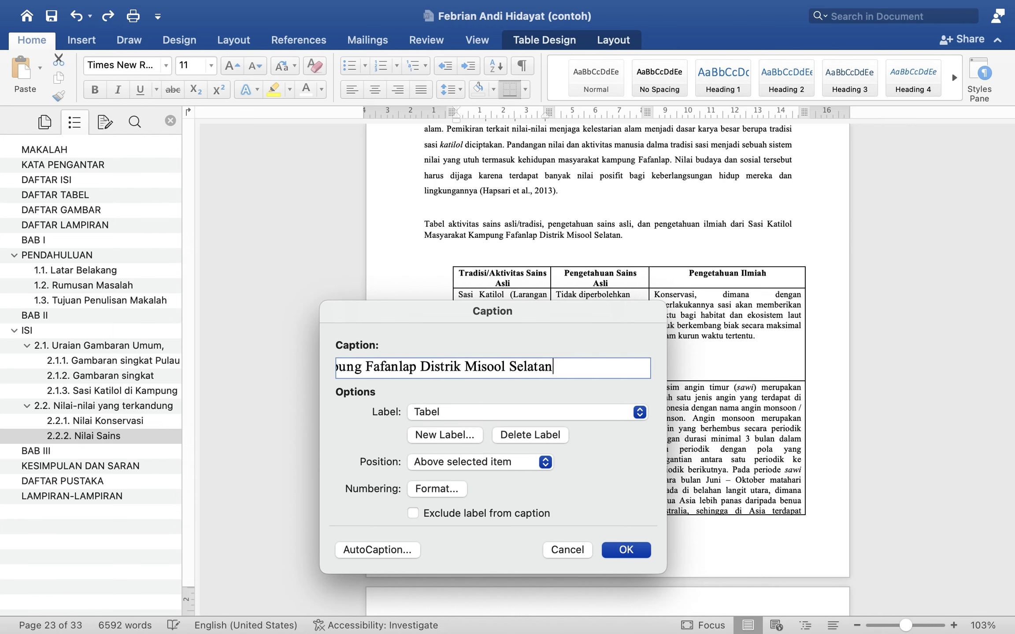
Insert the caption with the Tabel label, 1, 2, 3 numbering, and chapter numbers based on Heading 2 with a period separator
{"action": "left_click", "coordinate": [525, 413]}
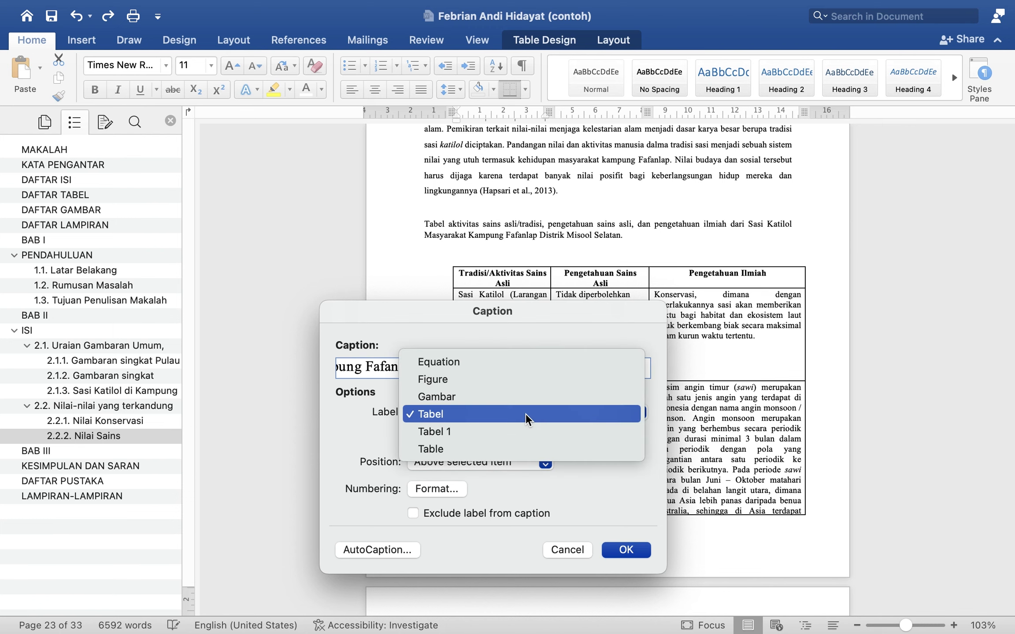
{"action": "left_click", "coordinate": [490, 413]}
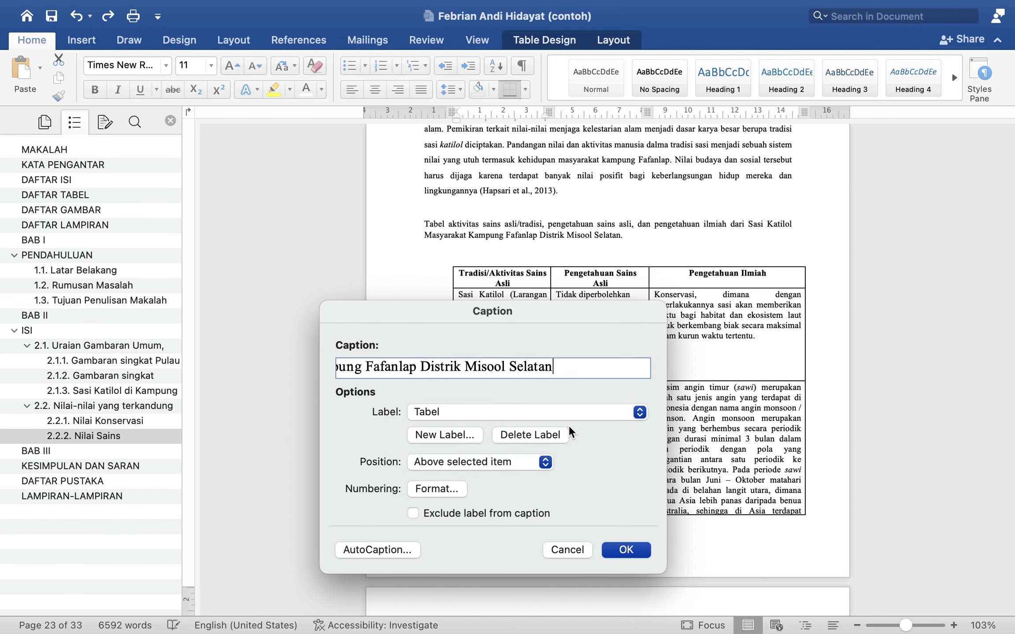
{"action": "left_click", "coordinate": [431, 486]}
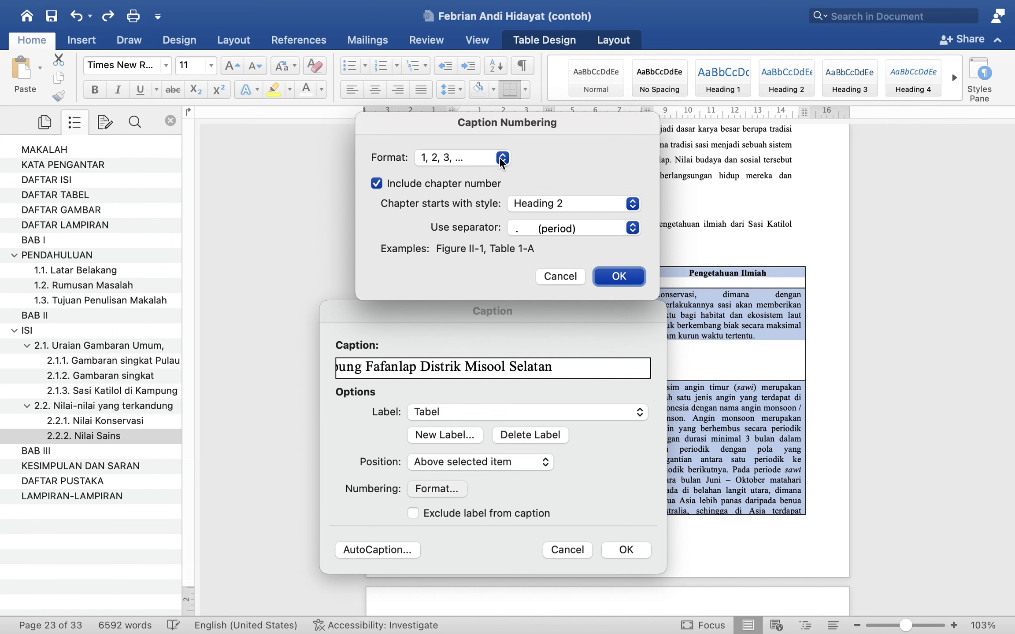
{"action": "left_click", "coordinate": [499, 157]}
{"action": "left_click", "coordinate": [450, 160]}
{"action": "left_click", "coordinate": [633, 203]}
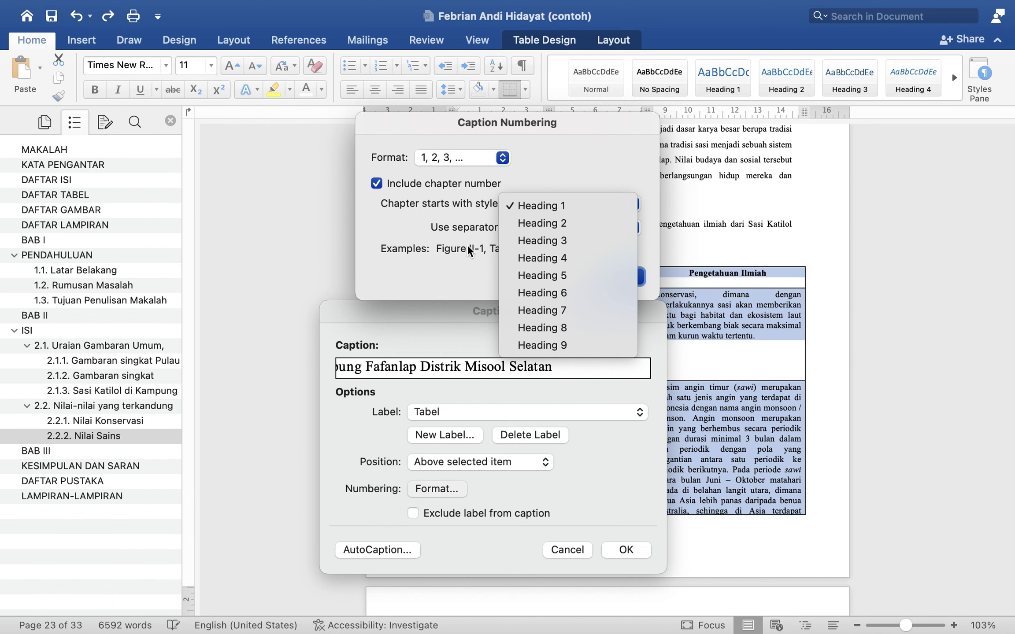
{"action": "left_click", "coordinate": [544, 223]}
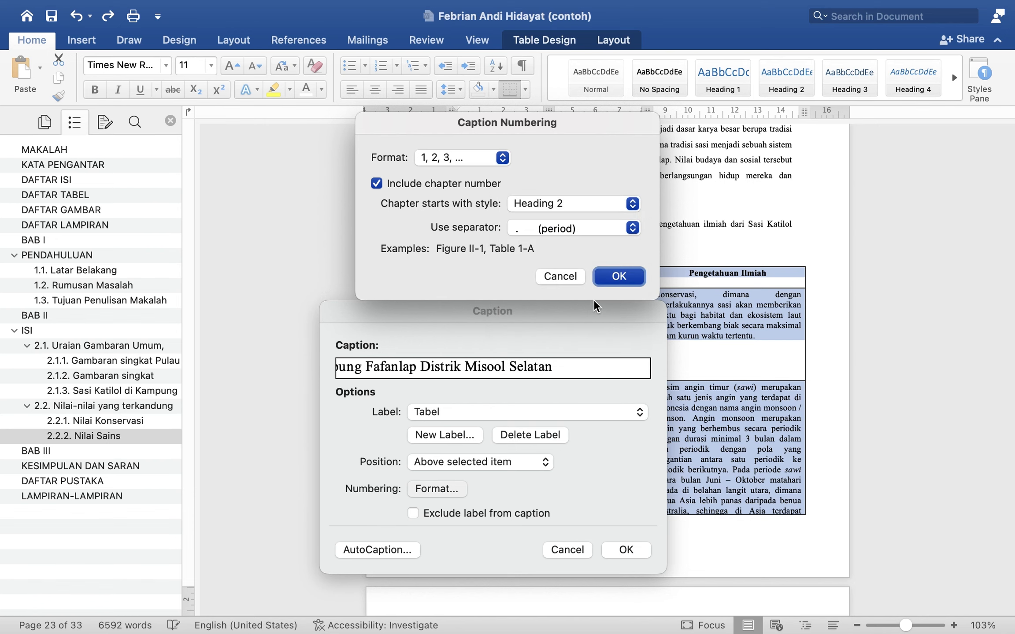
{"action": "left_click", "coordinate": [616, 276]}
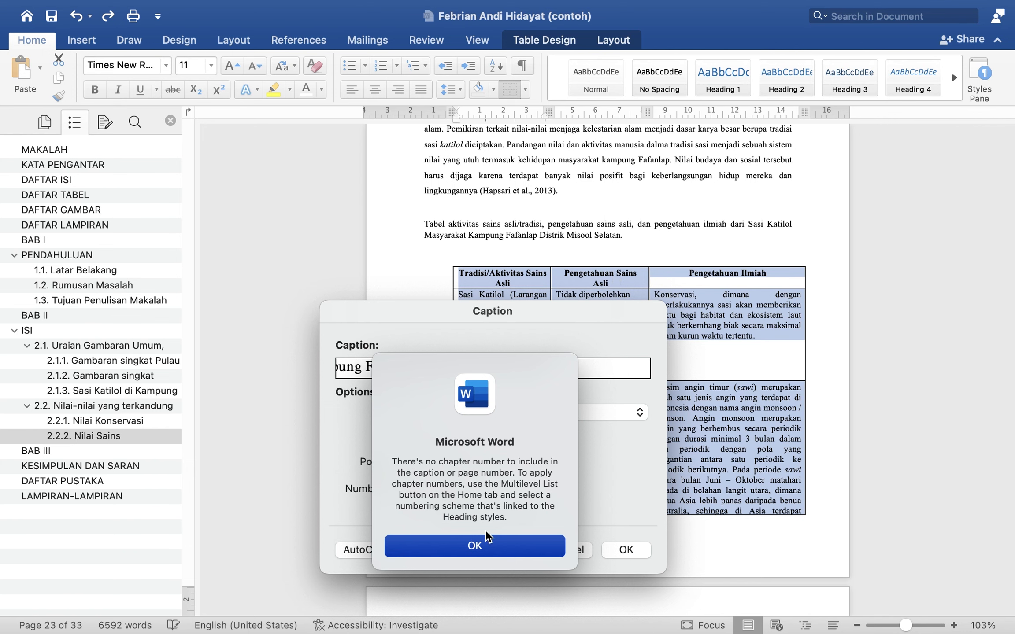
{"action": "left_click", "coordinate": [470, 550]}
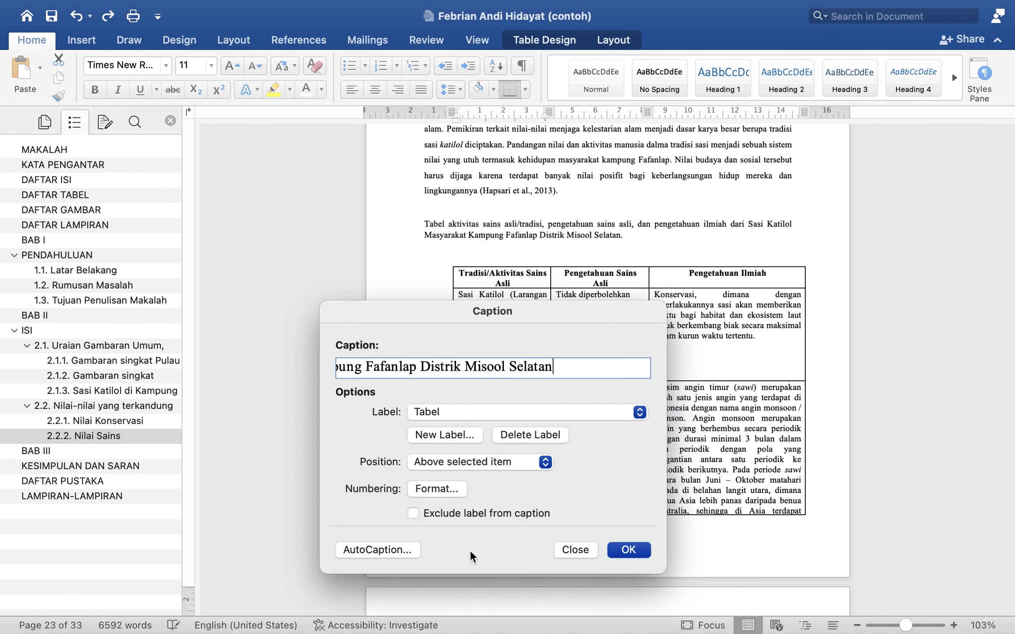
{"action": "left_click", "coordinate": [627, 549]}
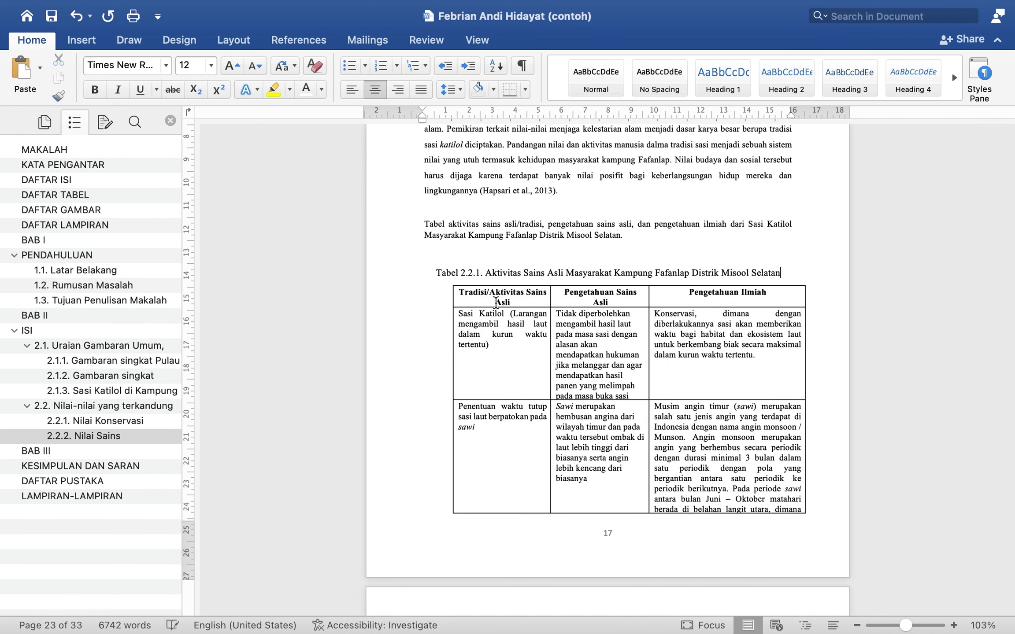
Select the new table caption, check the Caption style's font, size, colour and alignment settings, and accept them
{"action": "left_click", "coordinate": [403, 277]}
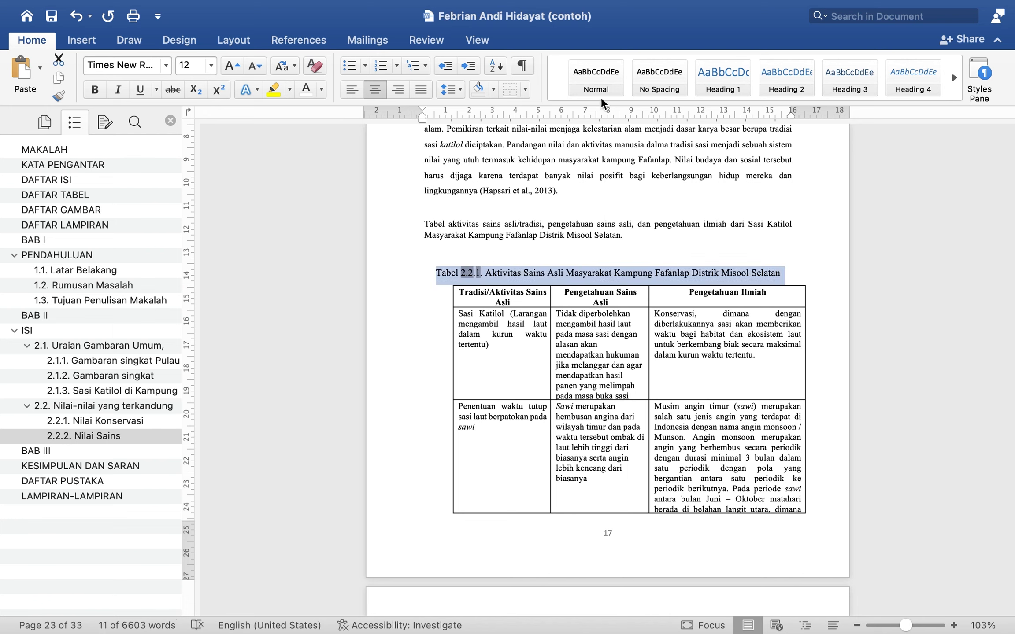
{"action": "left_click", "coordinate": [753, 102]}
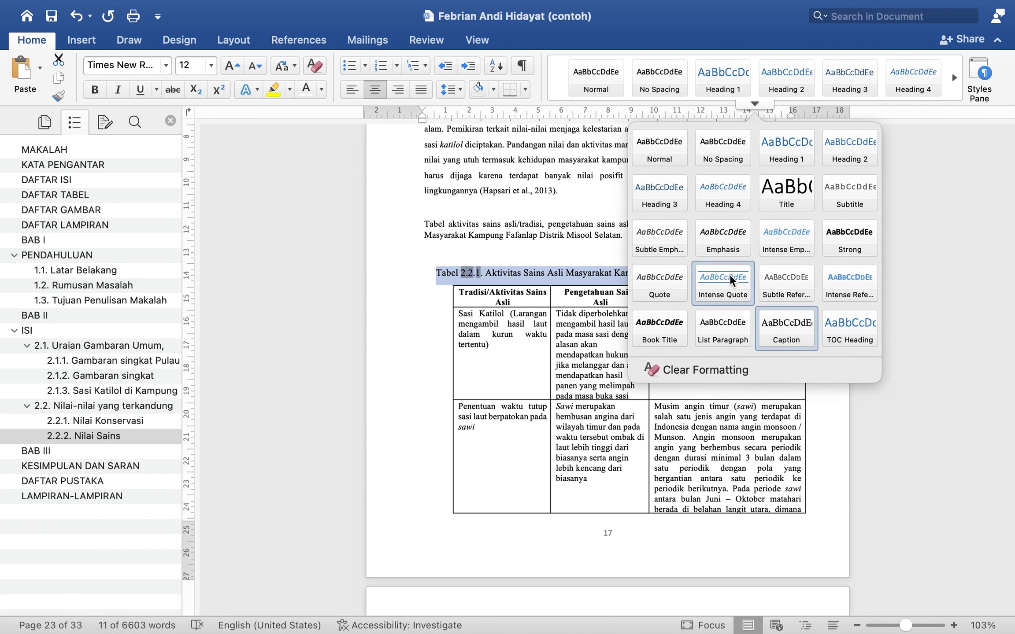
{"action": "right_click", "coordinate": [781, 328]}
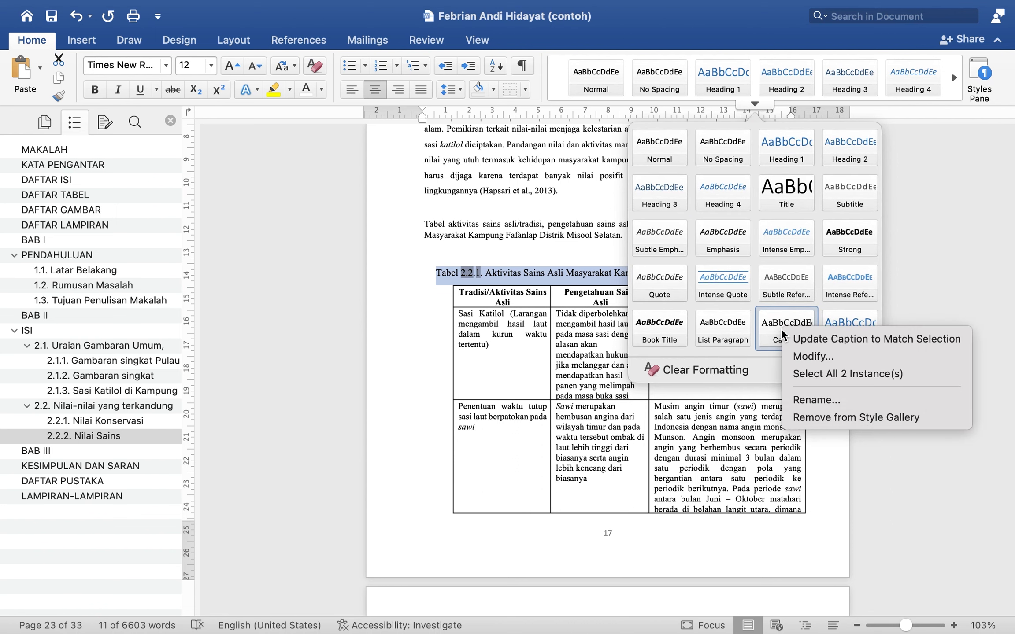
{"action": "left_click", "coordinate": [809, 356]}
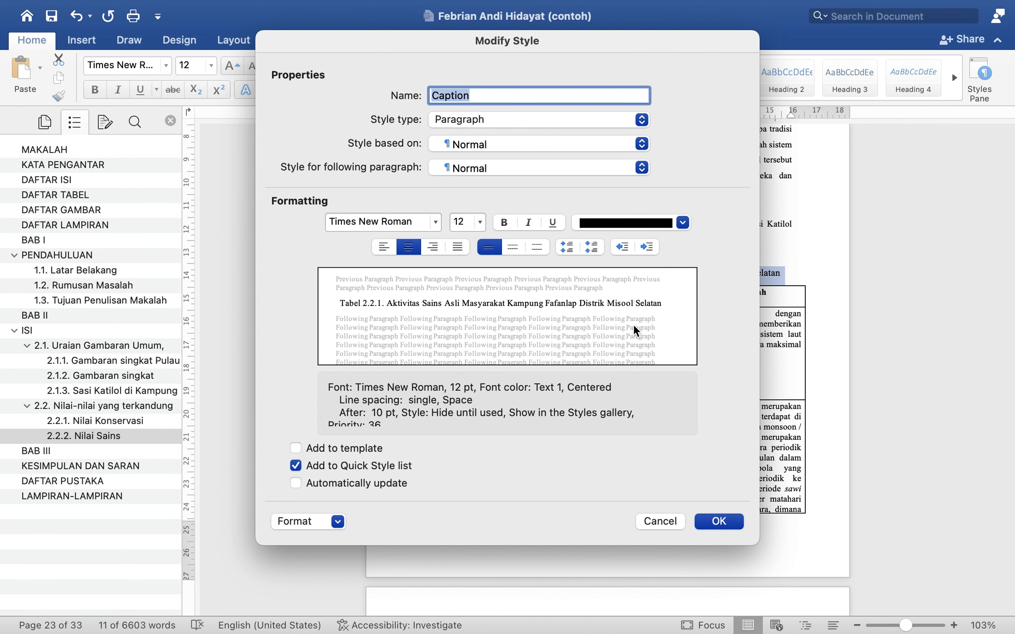
{"action": "left_click", "coordinate": [722, 522]}
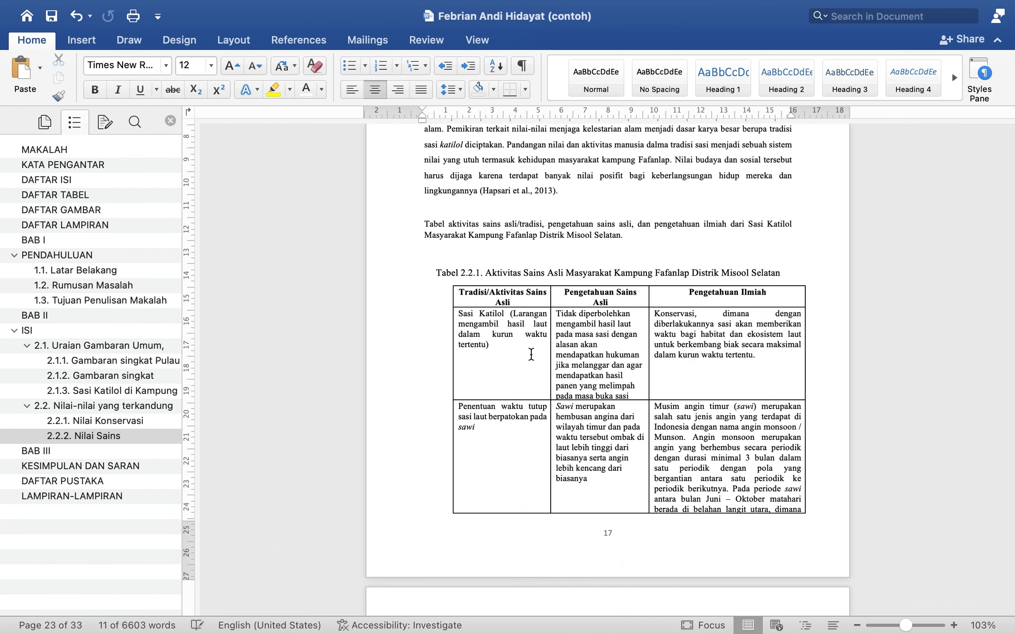
Start a caption for the empty three-column table on the page after page 20
{"action": "scroll", "coordinate": [541, 459], "scroll_direction": "down", "scroll_amount": 10}
{"action": "scroll", "coordinate": [540, 459], "scroll_direction": "down", "scroll_amount": 15}
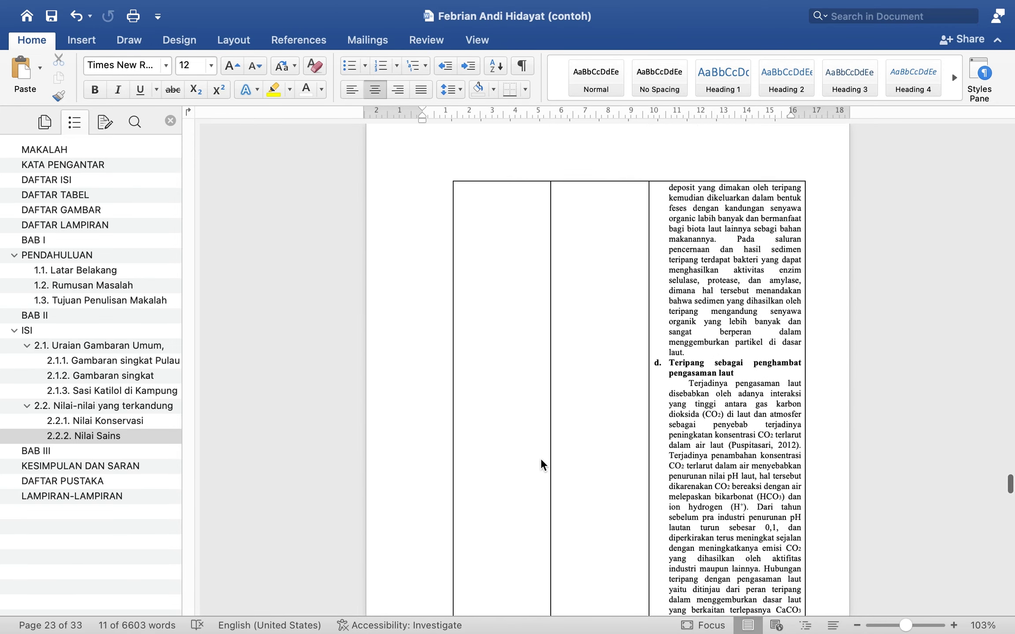
{"action": "scroll", "coordinate": [541, 458], "scroll_direction": "down", "scroll_amount": 10}
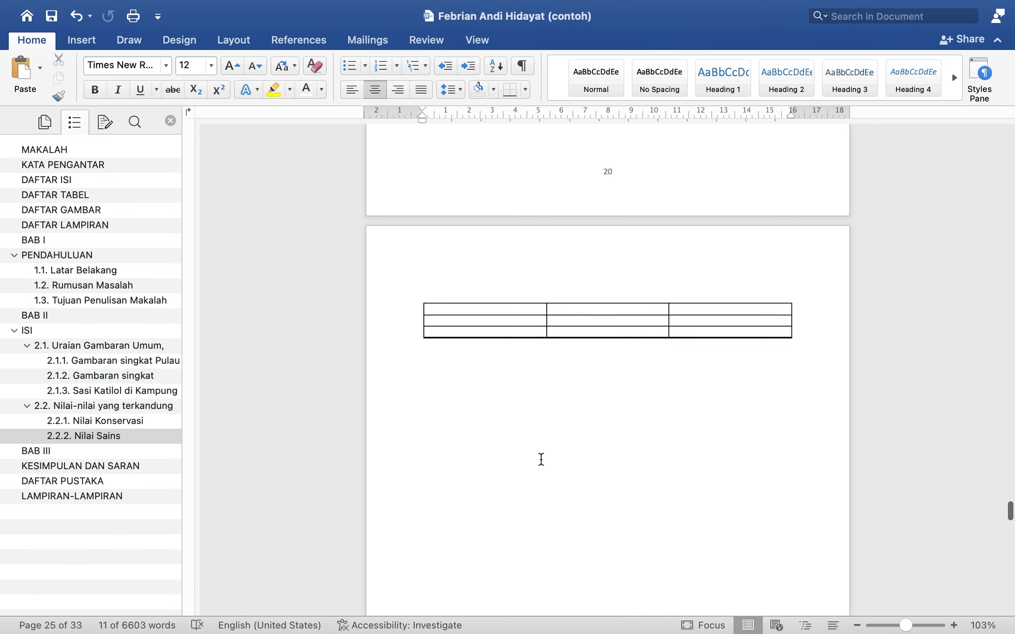
{"action": "left_click", "coordinate": [436, 334]}
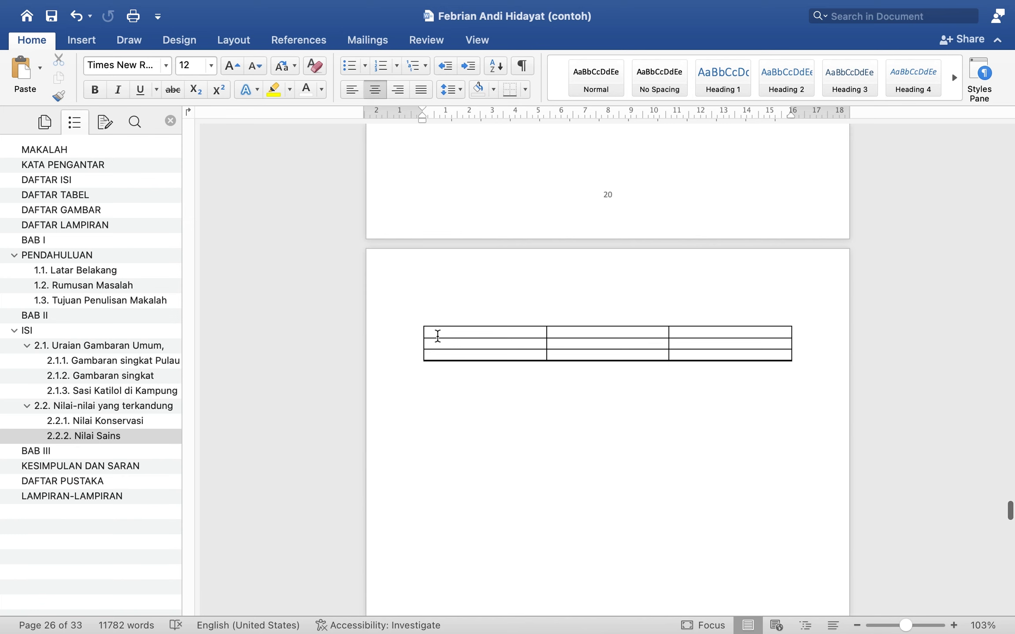
{"action": "left_click", "coordinate": [419, 321]}
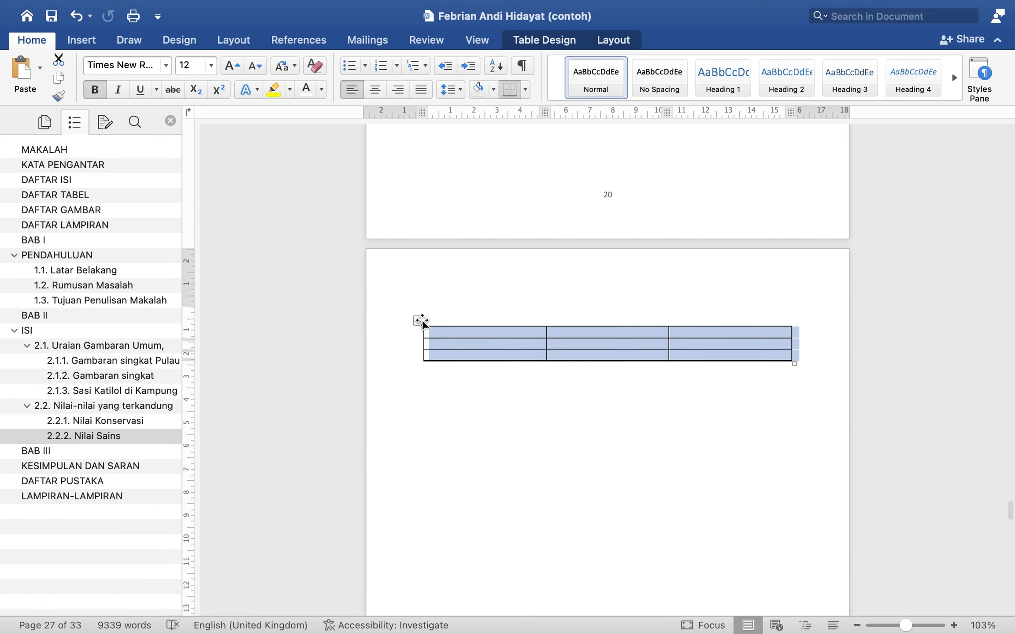
{"action": "right_click", "coordinate": [487, 331]}
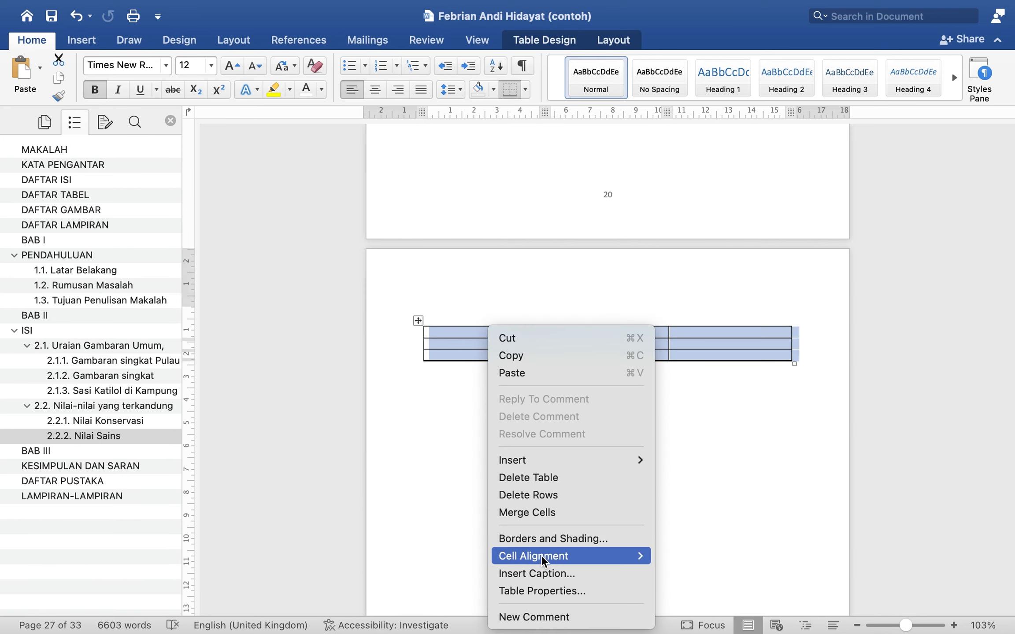
{"action": "left_click", "coordinate": [535, 574]}
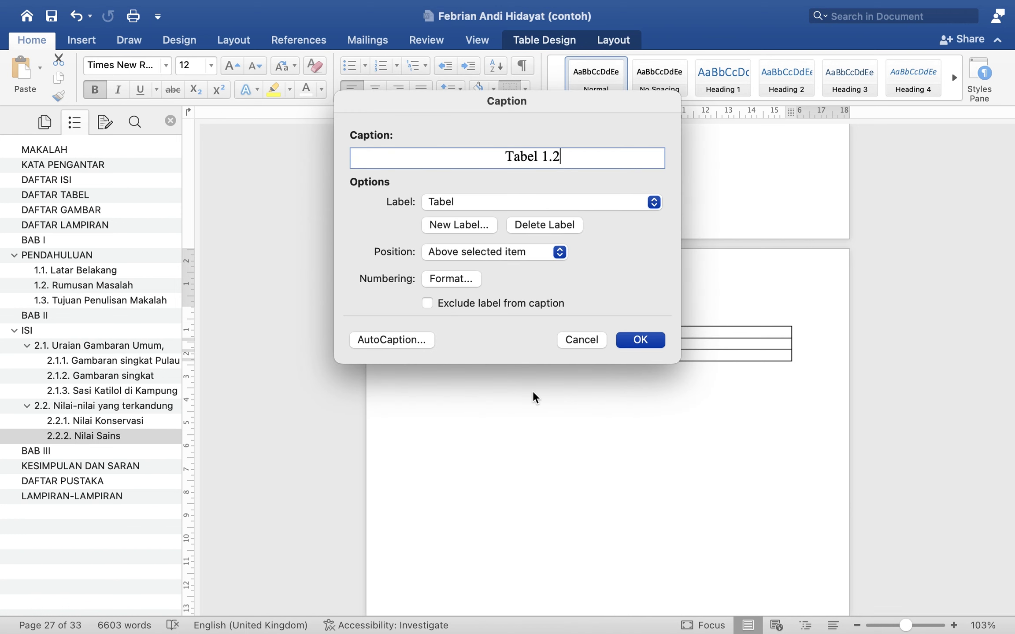
Enter the caption text ". Jadwal Kegiatan" after the automatic table label and number
{"action": "type", "text": ","}
{"action": "key", "text": "BackSpace"}
{"action": "type", "text": "."}
{"action": "type", "text": " Jad"}
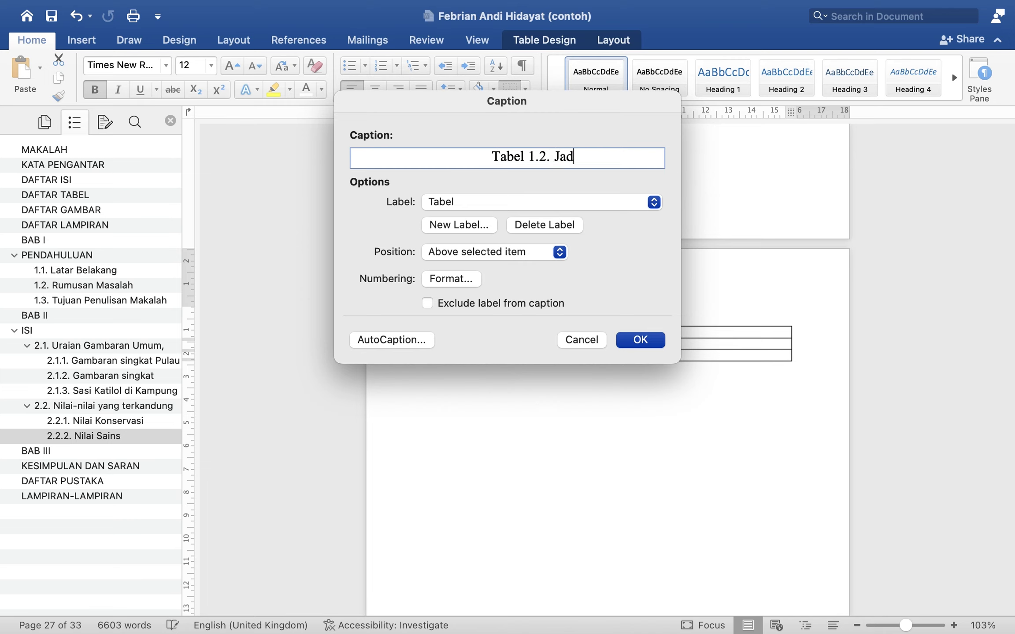
{"action": "type", "text": "wal Kegiatan"}
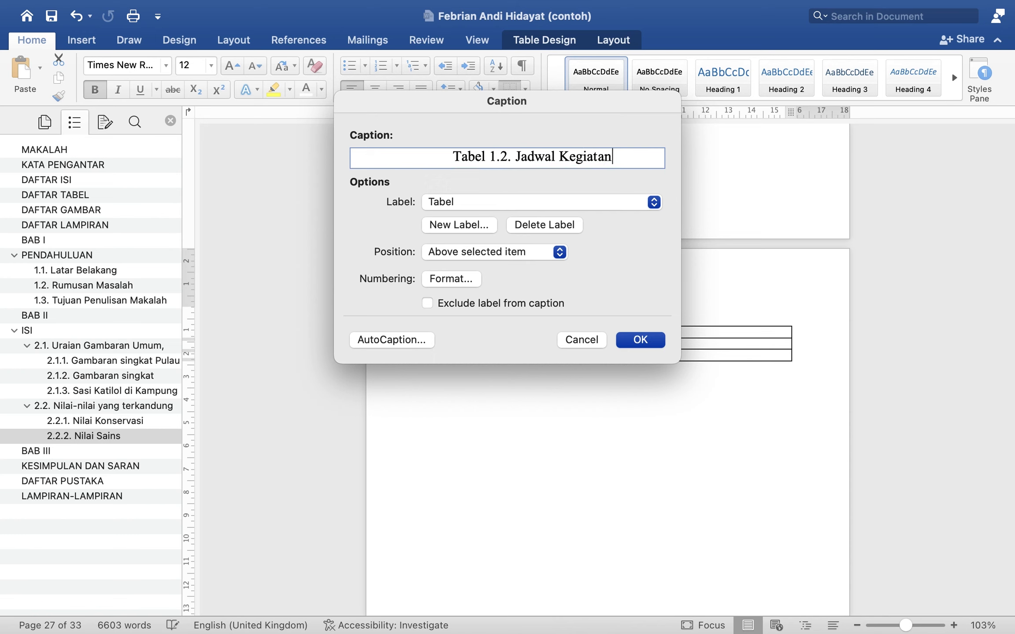
Insert the Jadwal Kegiatan caption with 1, 2, 3 numbering and chapter numbers based on Heading 2 with a period separator
{"action": "left_click", "coordinate": [446, 278]}
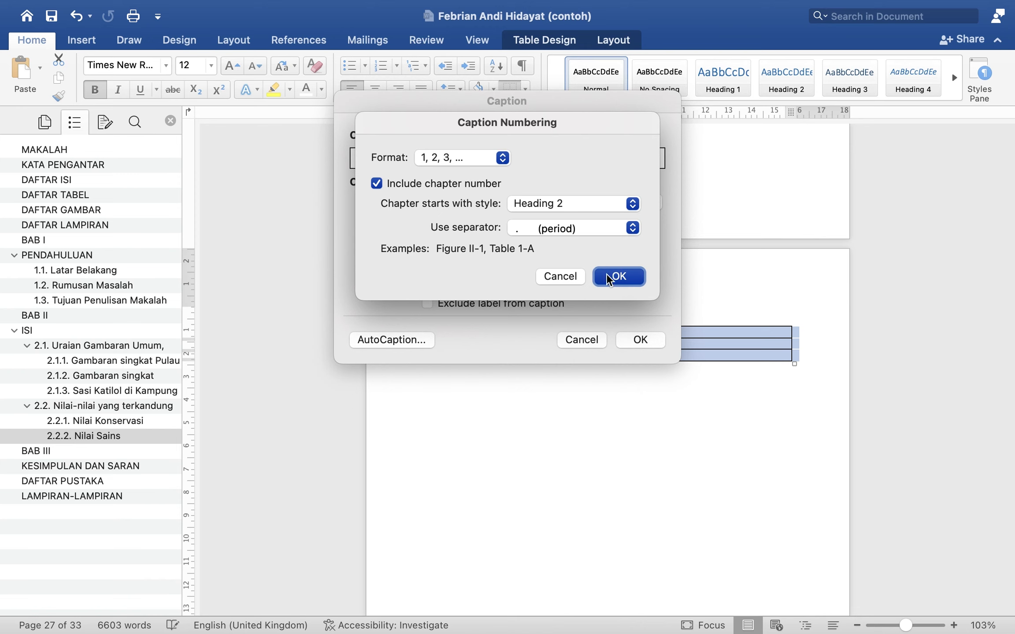
{"action": "left_click", "coordinate": [620, 276]}
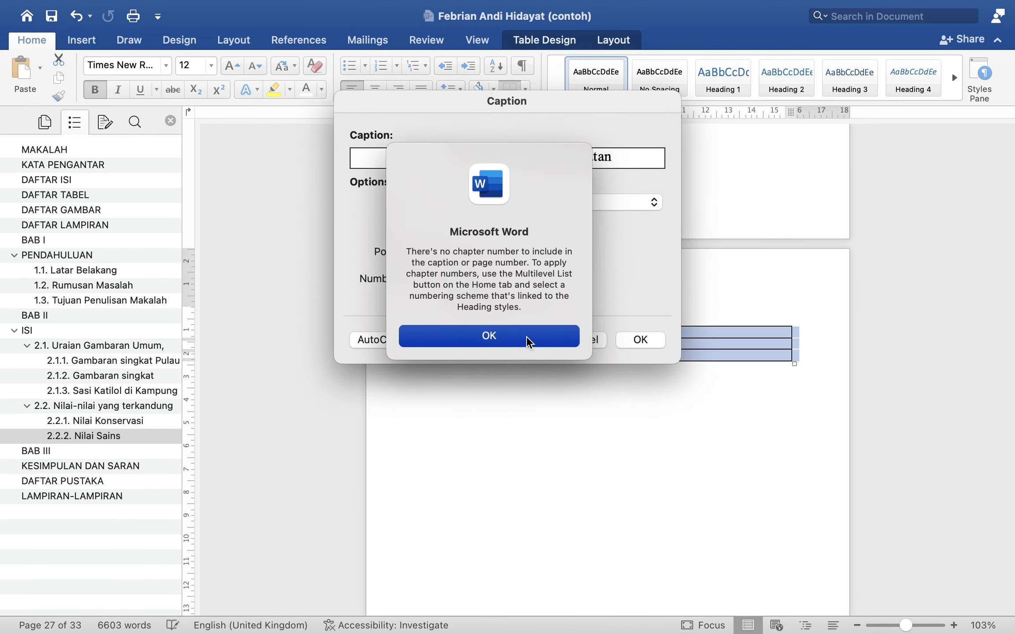
{"action": "left_click", "coordinate": [528, 339]}
{"action": "left_click", "coordinate": [643, 340]}
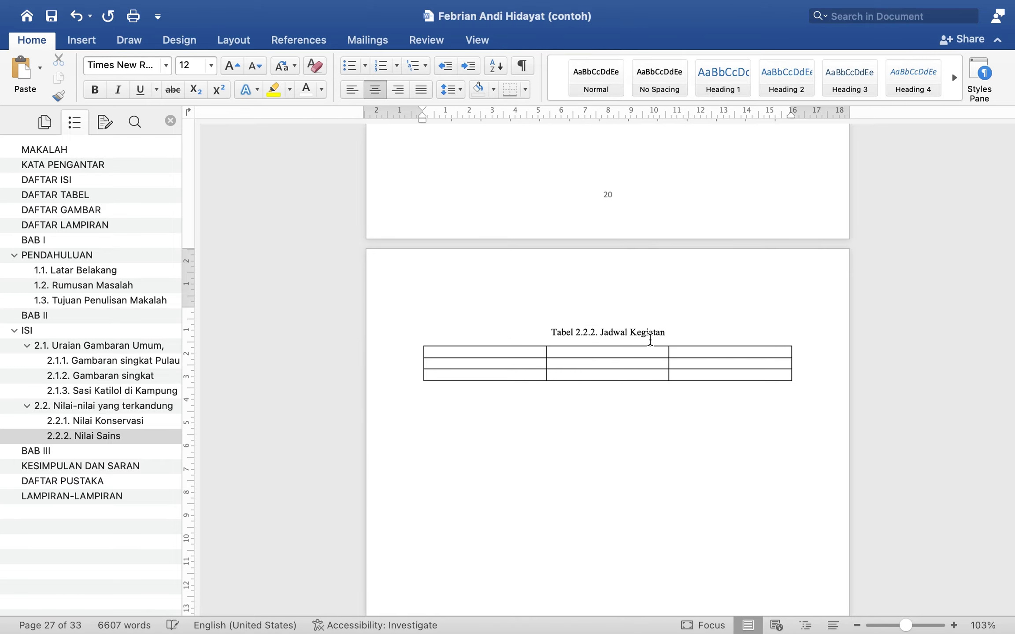
Insert an automatic list of tables under the DAFTAR TABEL heading, using the Tabel caption label and the From template format
{"action": "scroll", "coordinate": [741, 290], "scroll_direction": "up", "scroll_amount": 20}
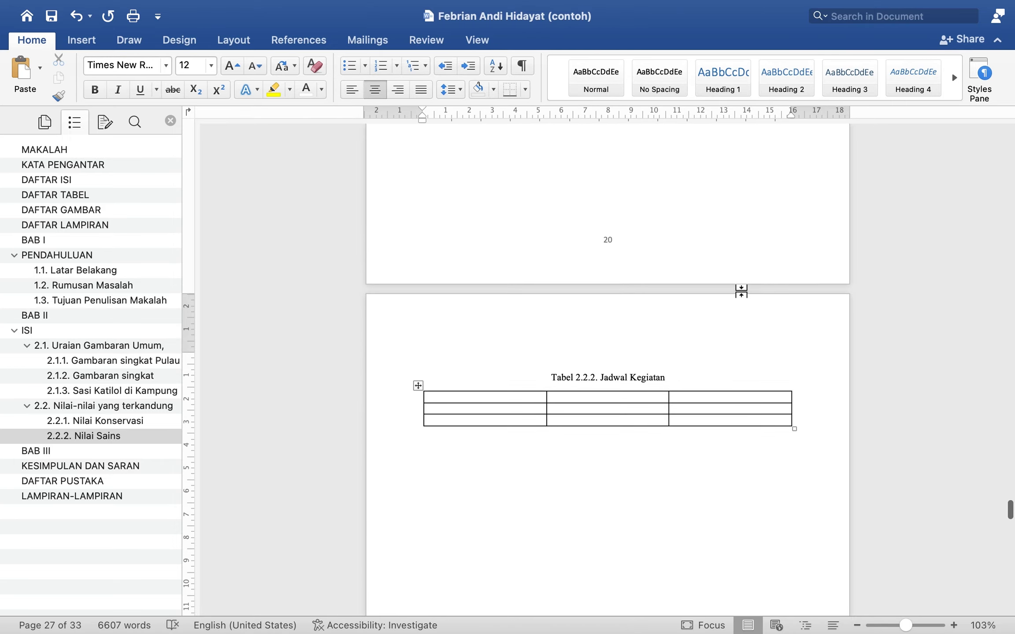
{"action": "scroll", "coordinate": [740, 290], "scroll_direction": "up", "scroll_amount": 15}
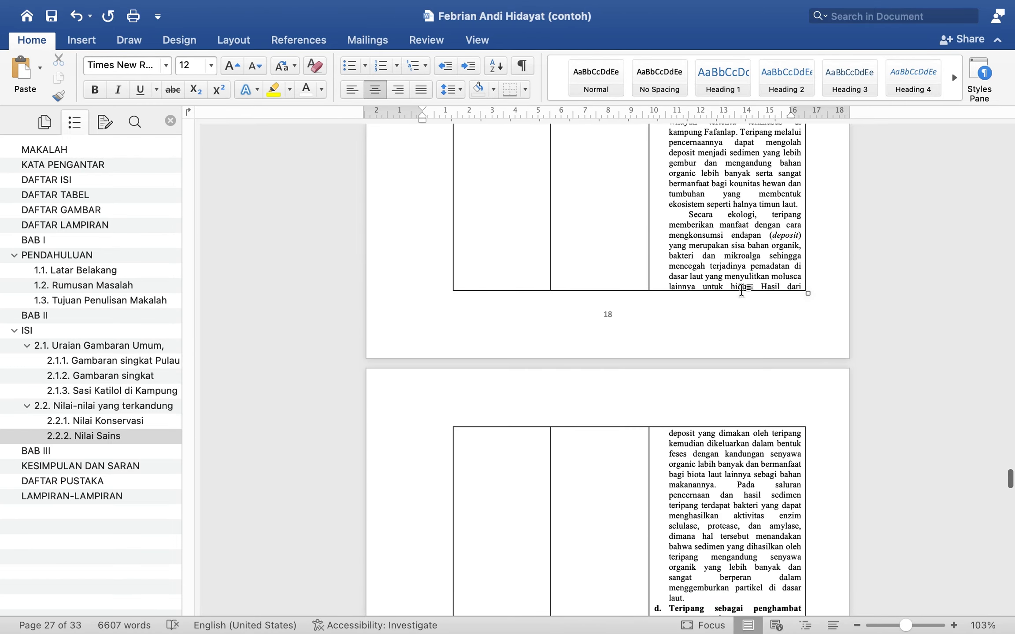
{"action": "left_click", "coordinate": [54, 194]}
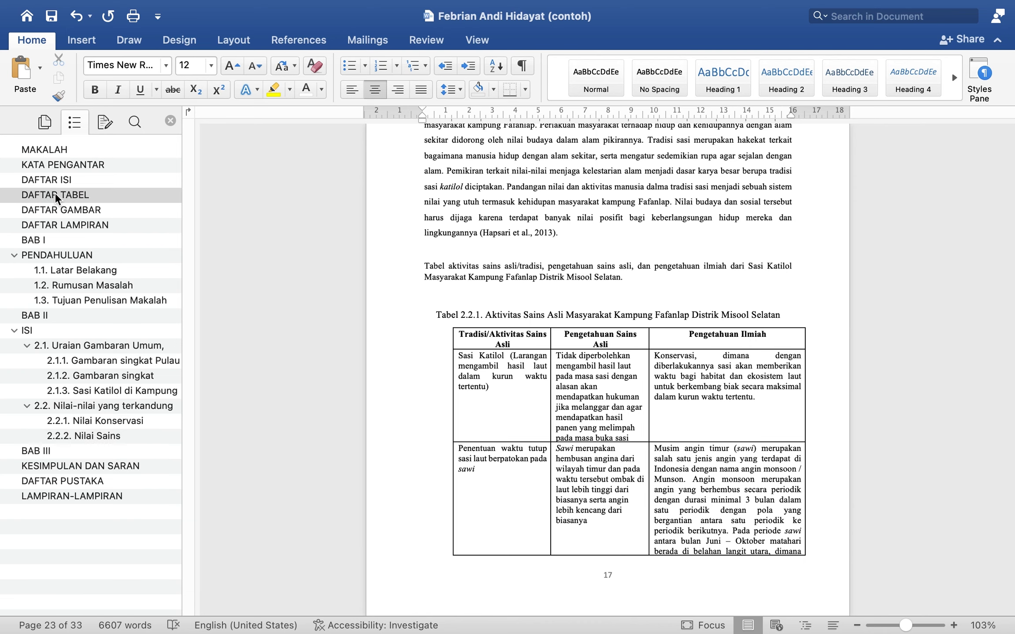
{"action": "left_click", "coordinate": [484, 157]}
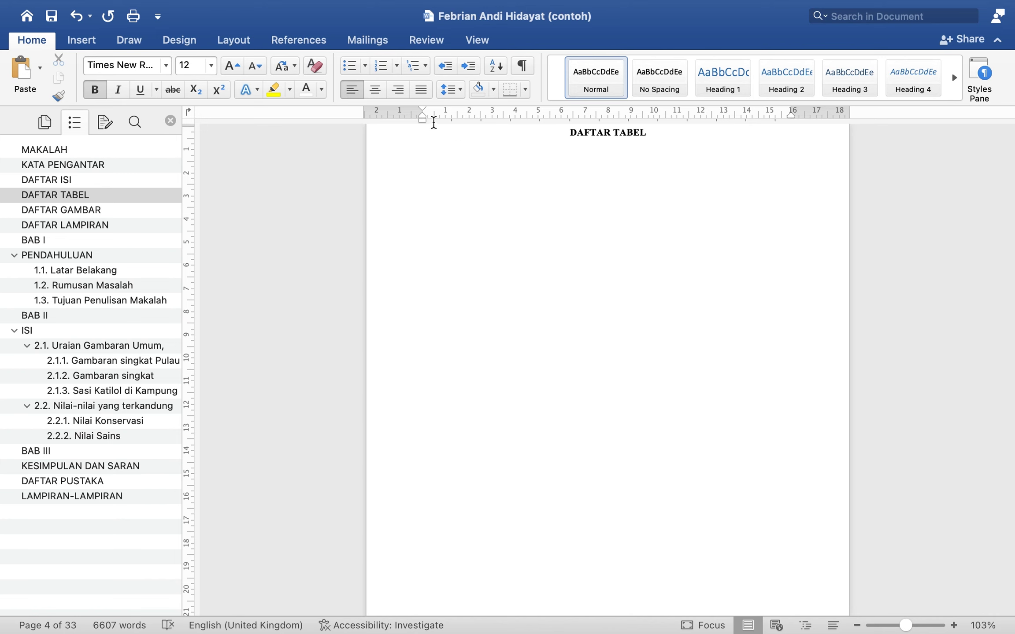
{"action": "left_click", "coordinate": [293, 42]}
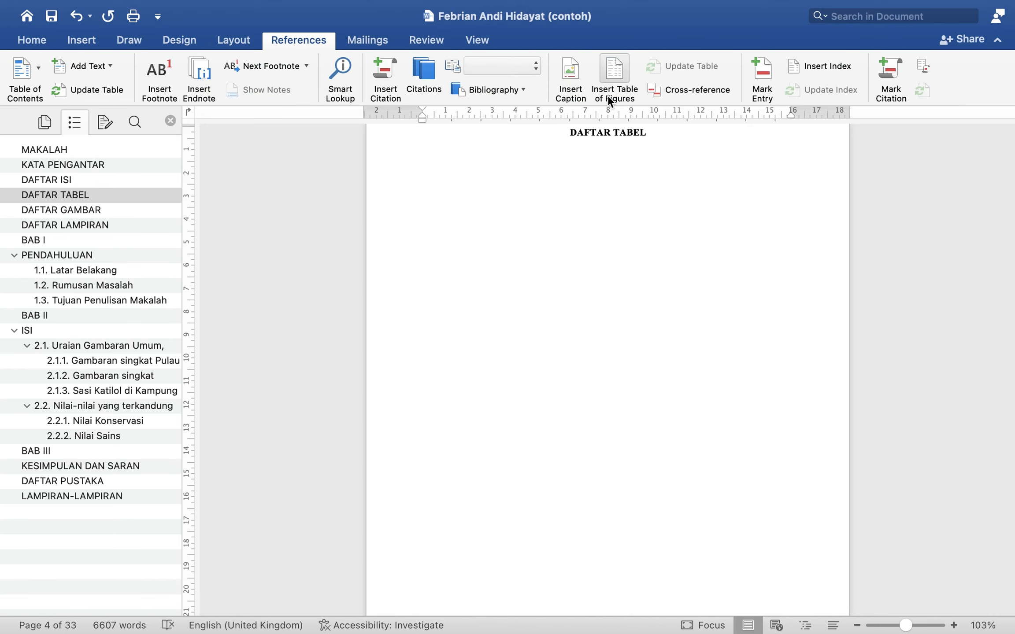
{"action": "left_click", "coordinate": [612, 69]}
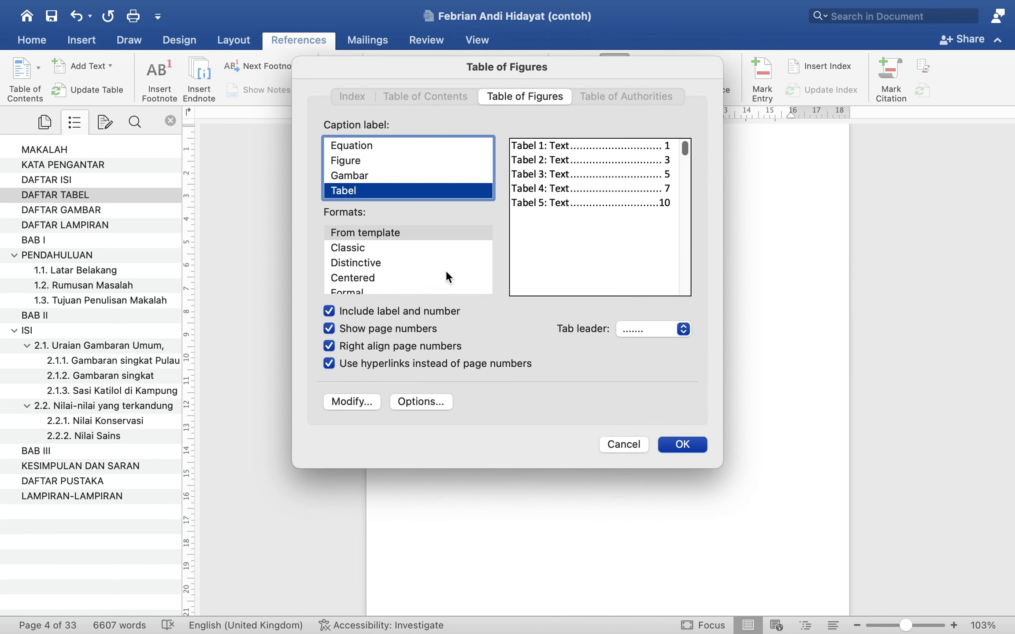
{"action": "scroll", "coordinate": [397, 171], "scroll_direction": "down", "scroll_amount": 2}
{"action": "scroll", "coordinate": [397, 171], "scroll_direction": "up", "scroll_amount": 2}
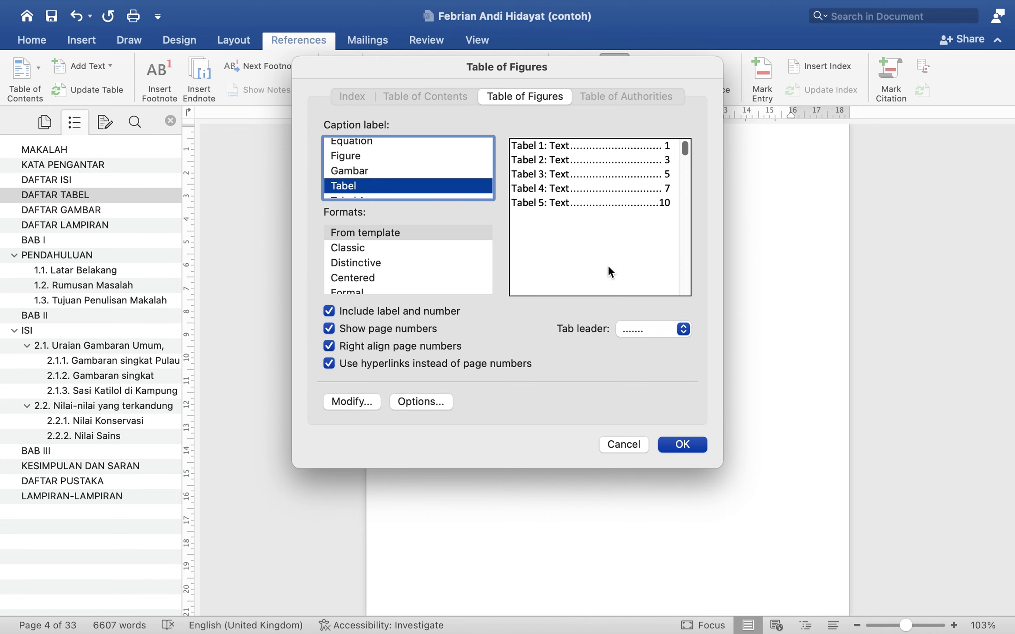
{"action": "left_click", "coordinate": [682, 445]}
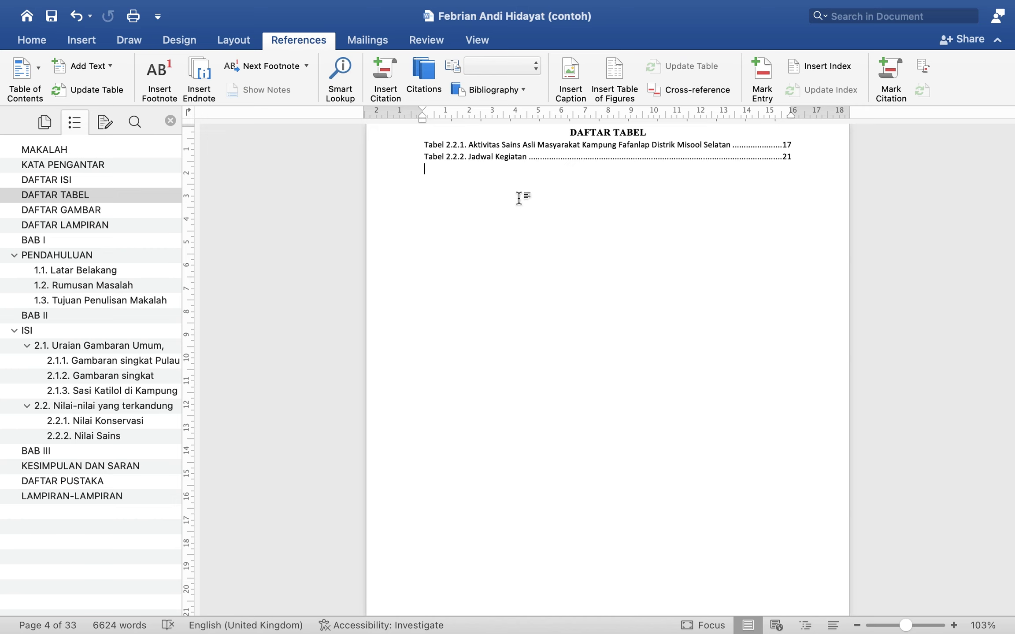
Add a blank line between the DAFTAR TABEL heading and the list of tables
{"action": "left_click_drag", "start_coordinate": [385, 147], "coordinate": [390, 177]}
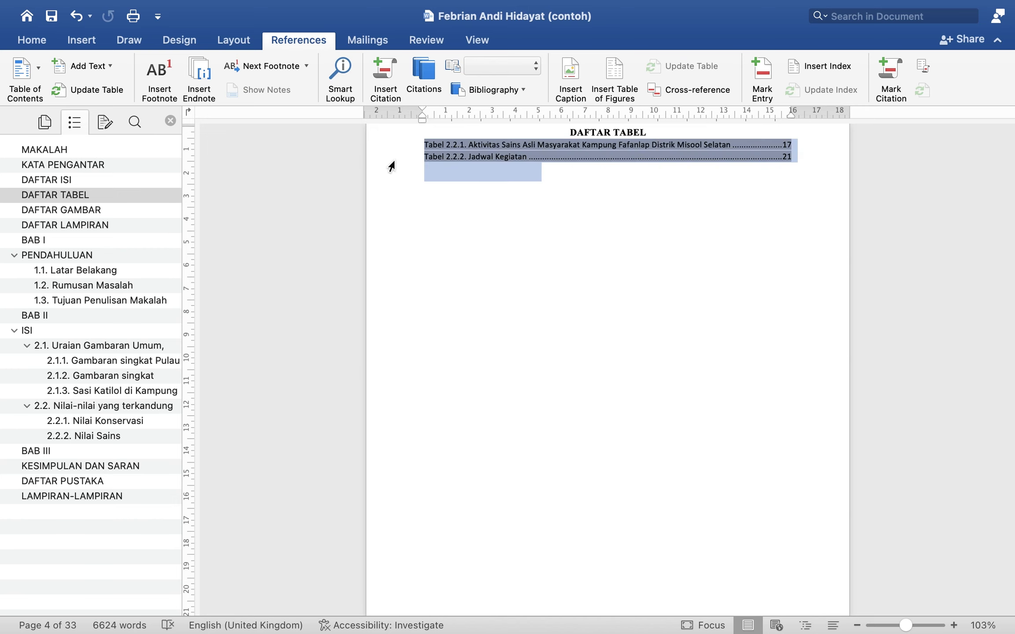
{"action": "left_click", "coordinate": [474, 198]}
{"action": "scroll", "coordinate": [474, 199], "scroll_direction": "up", "scroll_amount": 5}
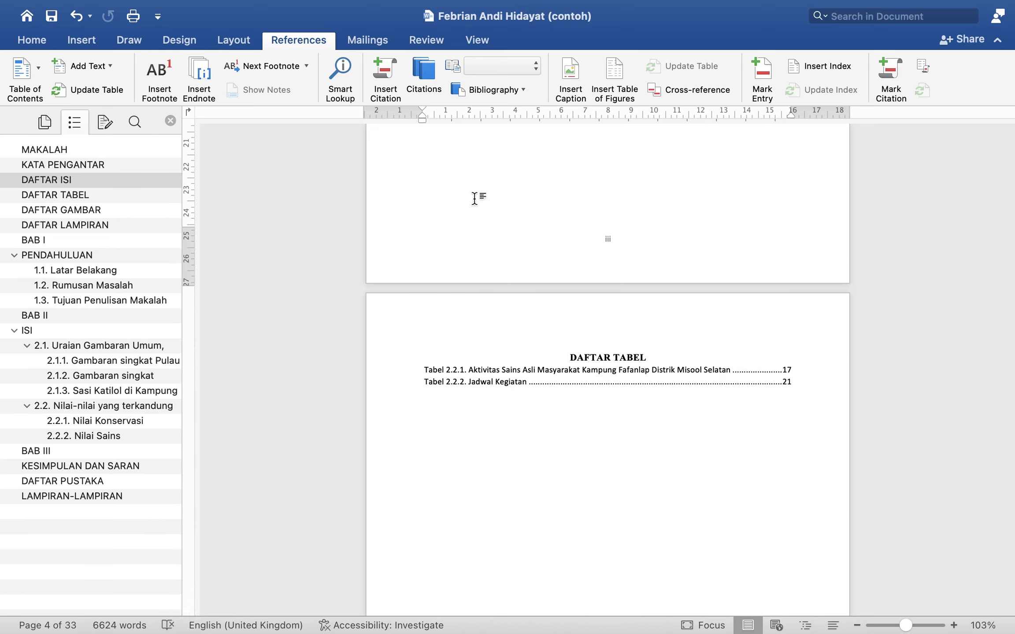
{"action": "left_click", "coordinate": [422, 369]}
{"action": "key", "text": "Return"}
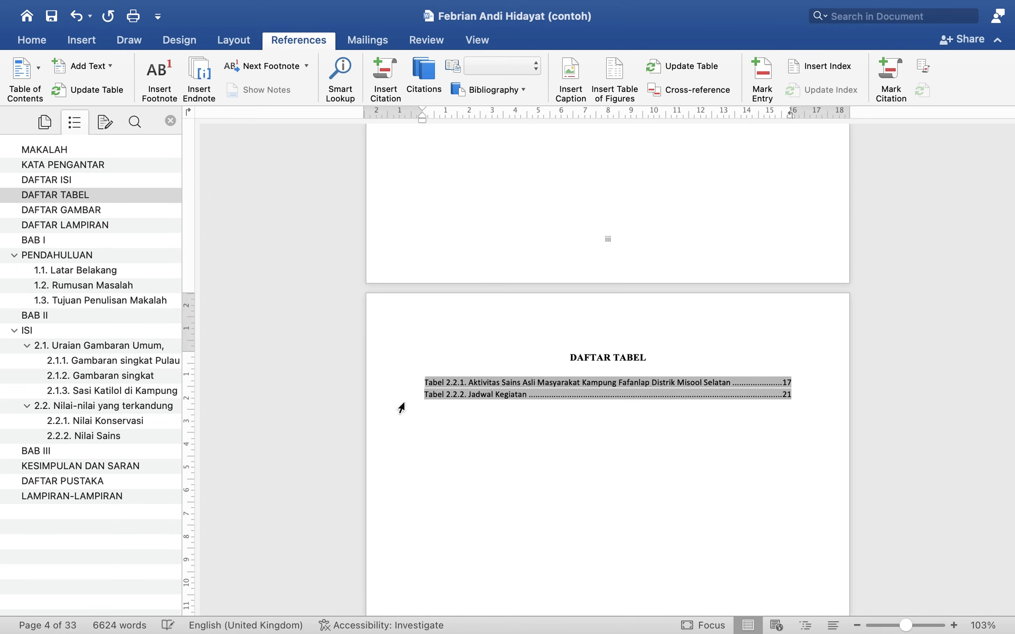
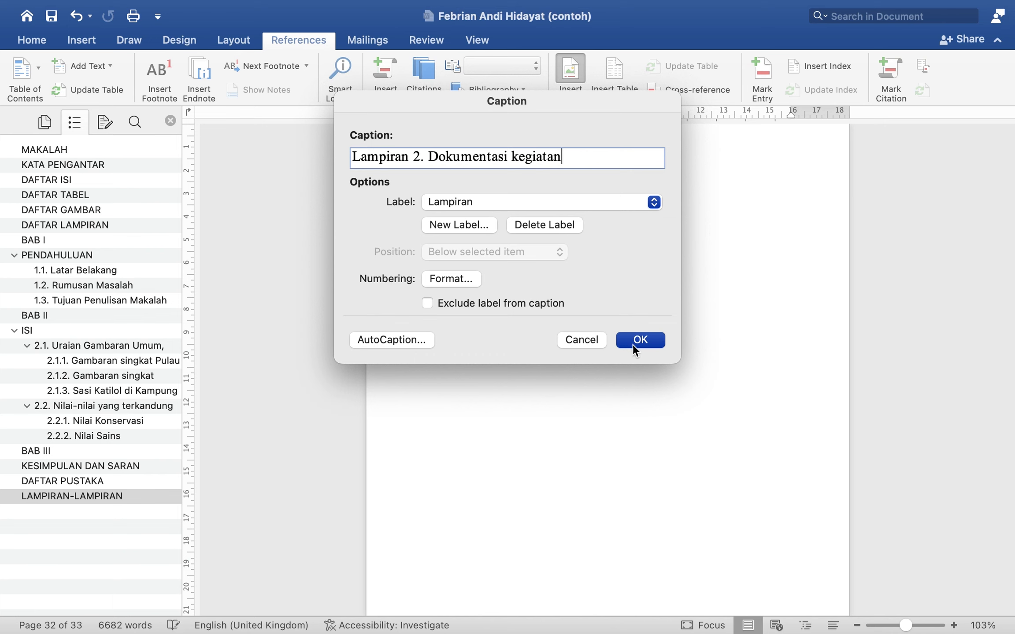
Insert the caption "Lampiran 2. Dokumentasi kegiatan" and delete the manually typed label it replaces
{"action": "left_click", "coordinate": [412, 136]}
{"action": "key", "text": "BackSpace"}
Insert the caption "Lampiran 3. RAB" with the Lampiran label on the third appendix page
{"action": "scroll", "coordinate": [575, 355], "scroll_direction": "down", "scroll_amount": 10}
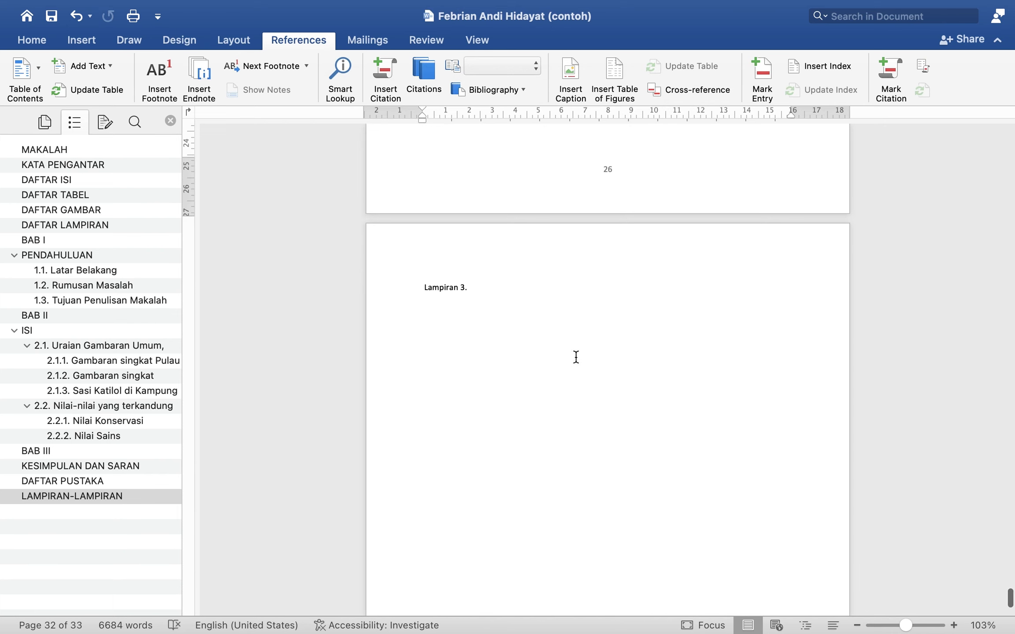
{"action": "left_click", "coordinate": [476, 289]}
{"action": "key", "text": "Return"}
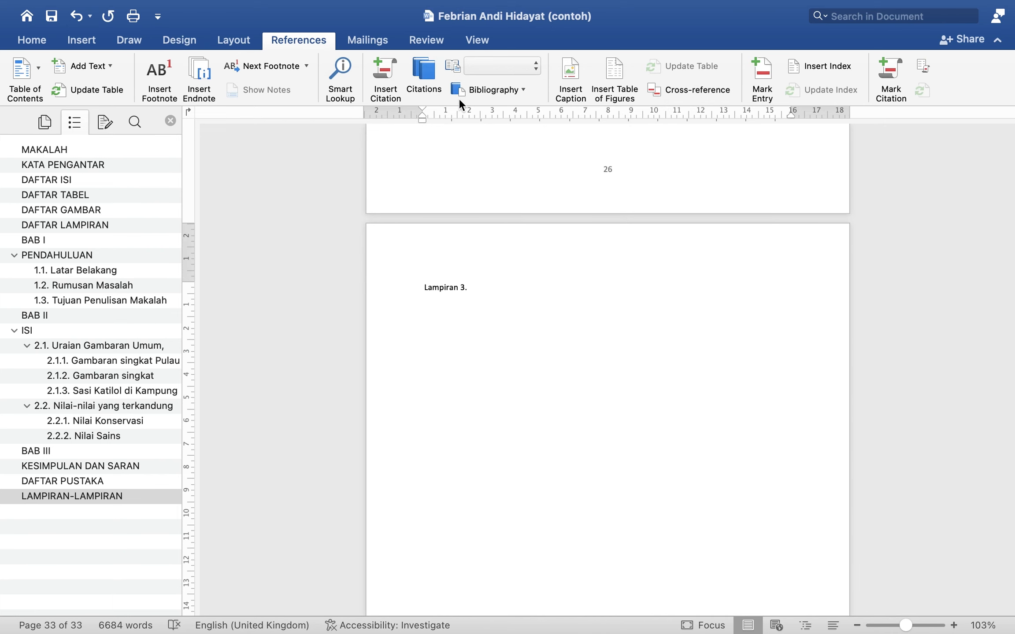
{"action": "left_click", "coordinate": [570, 75]}
{"action": "type", "text": ". Daftar"}
{"action": "key", "text": "BackSpace"}
{"action": "key", "text": "BackSpace"}
{"action": "key", "text": "BackSpace"}
{"action": "key", "text": "BackSpace"}
{"action": "key", "text": "BackSpace"}
{"action": "key", "text": "BackSpace"}
{"action": "type", "text": "RAB"}
{"action": "left_click", "coordinate": [640, 340]}
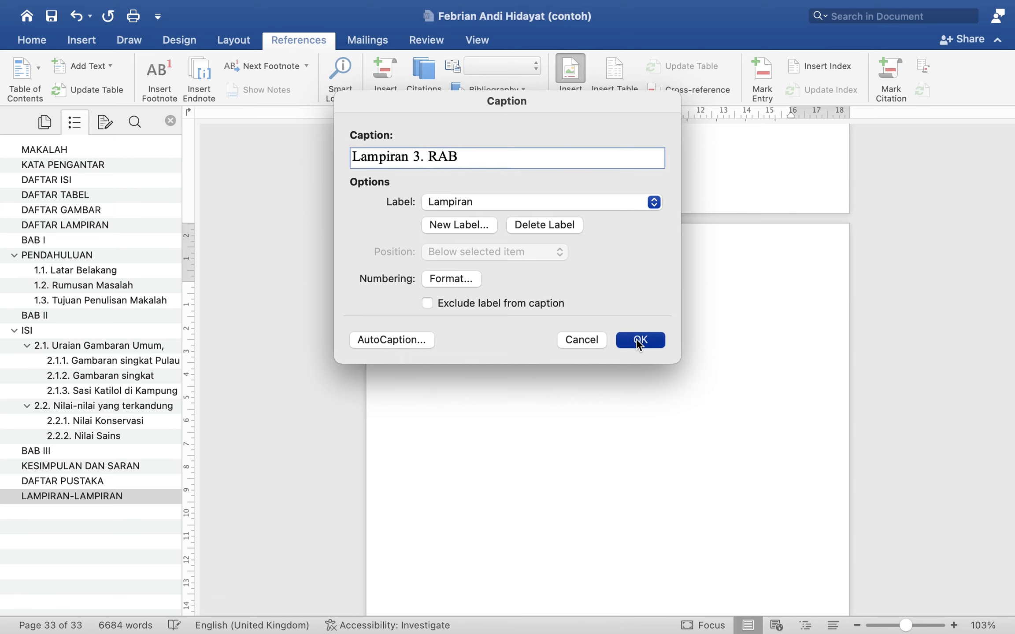
Insert an automatic list of appendices under the DAFTAR LAMPIRAN heading, using the Lampiran caption label
{"action": "scroll", "coordinate": [554, 314], "scroll_direction": "up", "scroll_amount": 10}
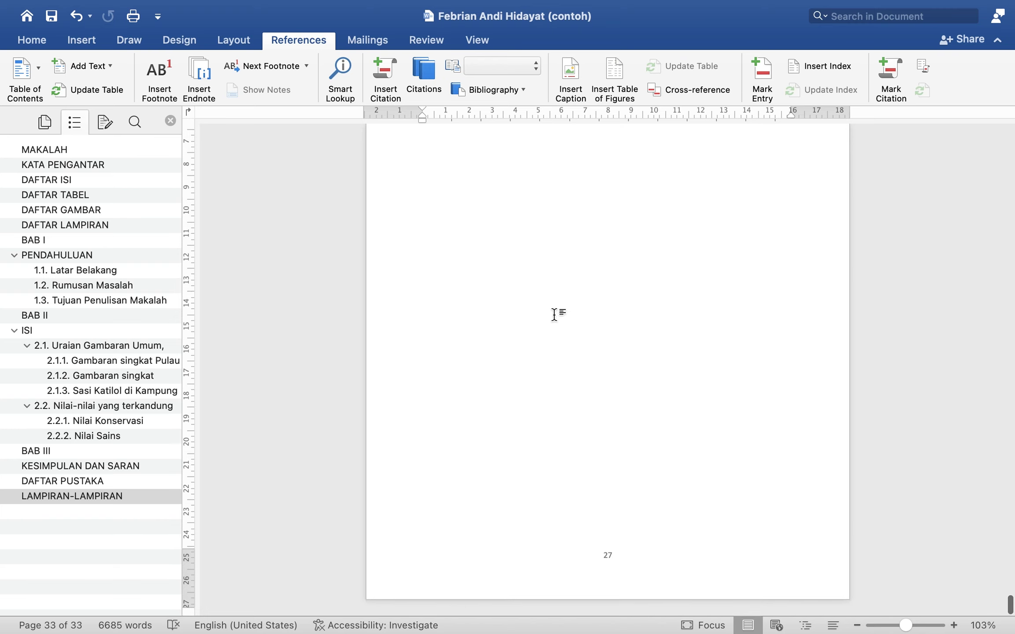
{"action": "scroll", "coordinate": [554, 314], "scroll_direction": "up", "scroll_amount": 15}
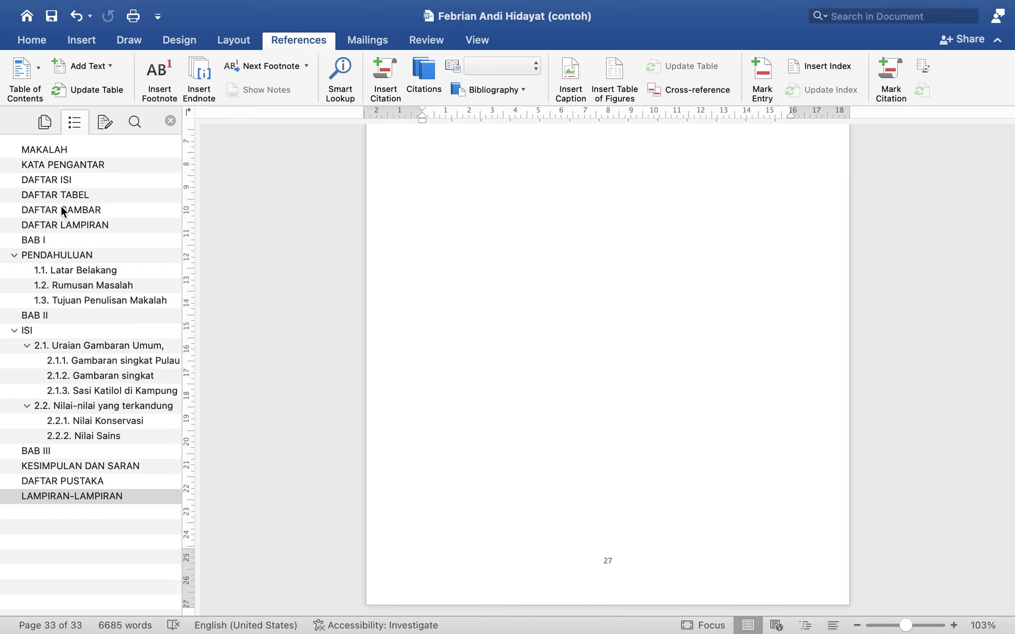
{"action": "left_click", "coordinate": [60, 224]}
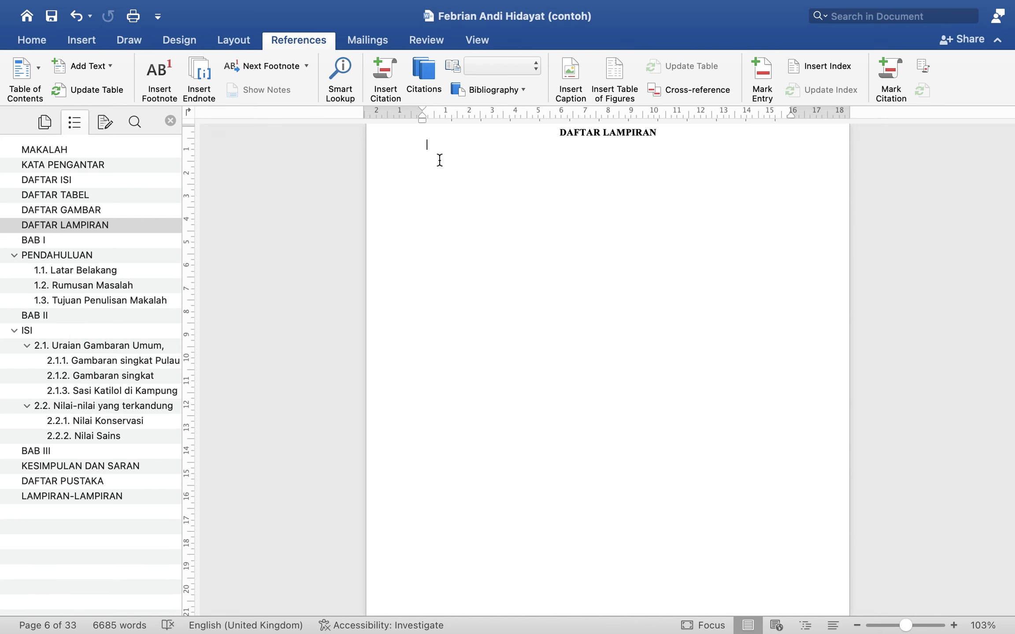
{"action": "left_click", "coordinate": [615, 76]}
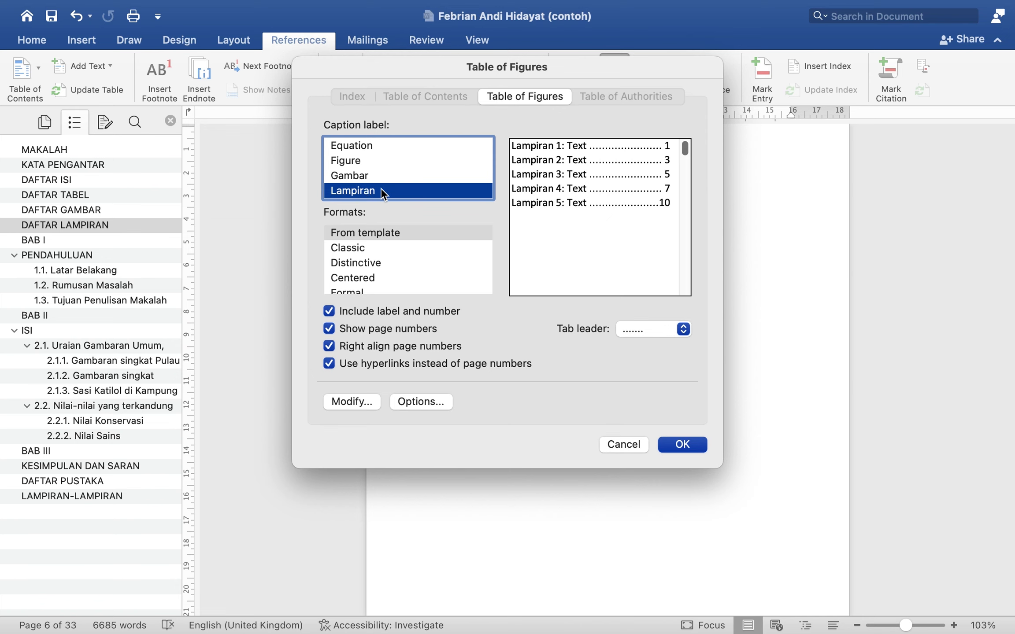
{"action": "left_click", "coordinate": [682, 445]}
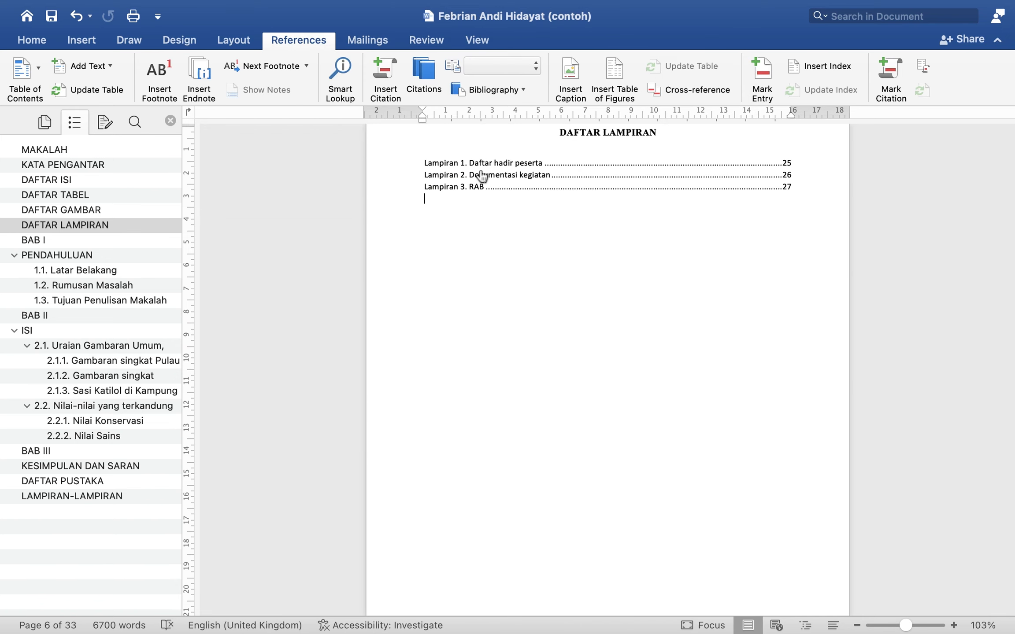
Set the list of appendices under DAFTAR LAMPIRAN to Times New Roman, size 12
{"action": "left_click_drag", "start_coordinate": [384, 163], "coordinate": [393, 189]}
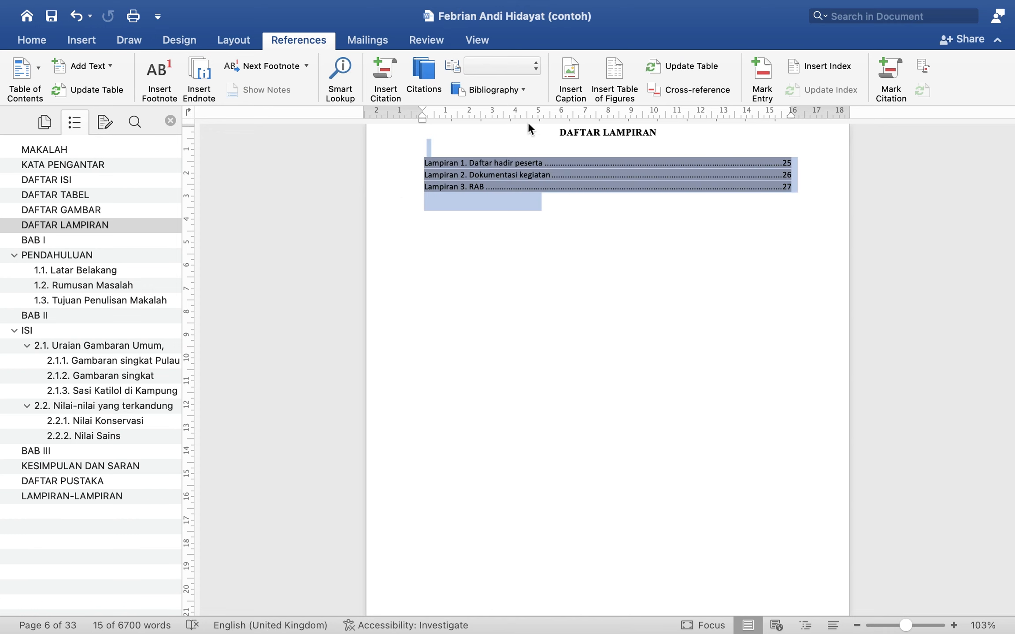
{"action": "left_click", "coordinate": [31, 39]}
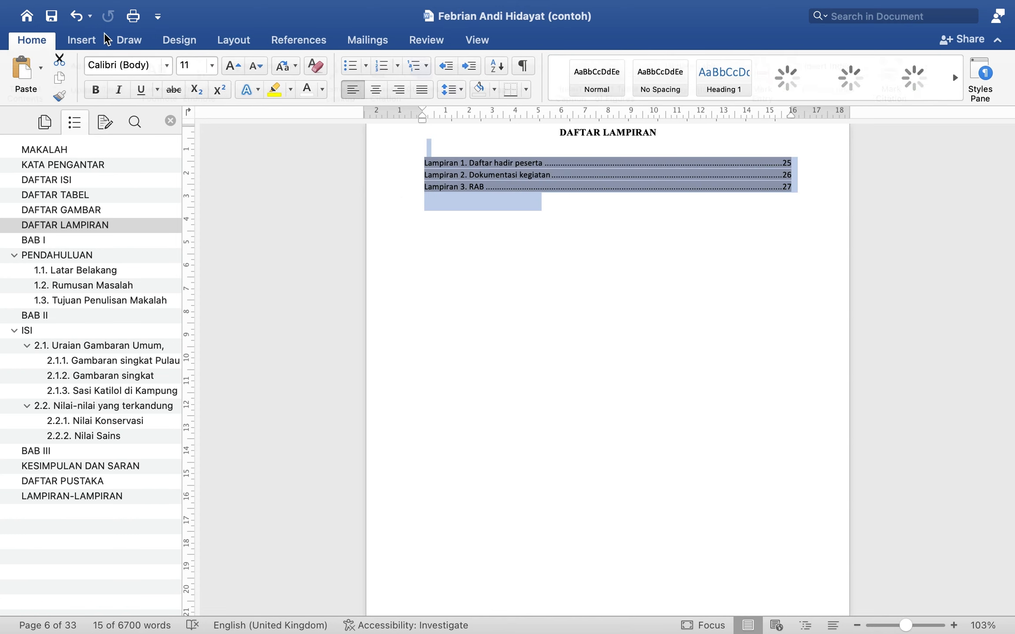
{"action": "left_click", "coordinate": [135, 62]}
{"action": "type", "text": "Tim"}
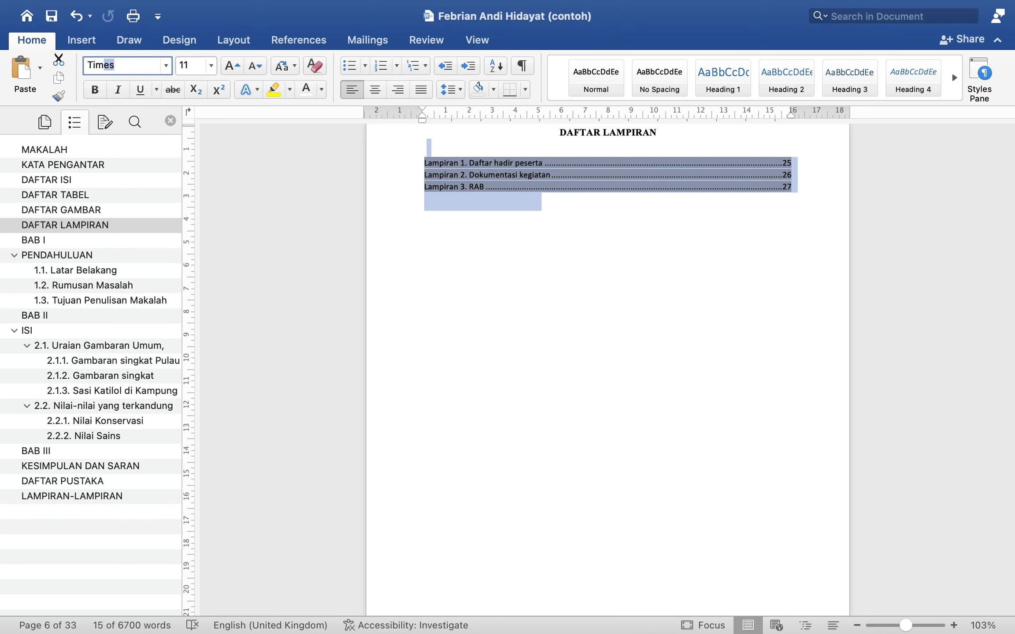
{"action": "type", "text": "es"}
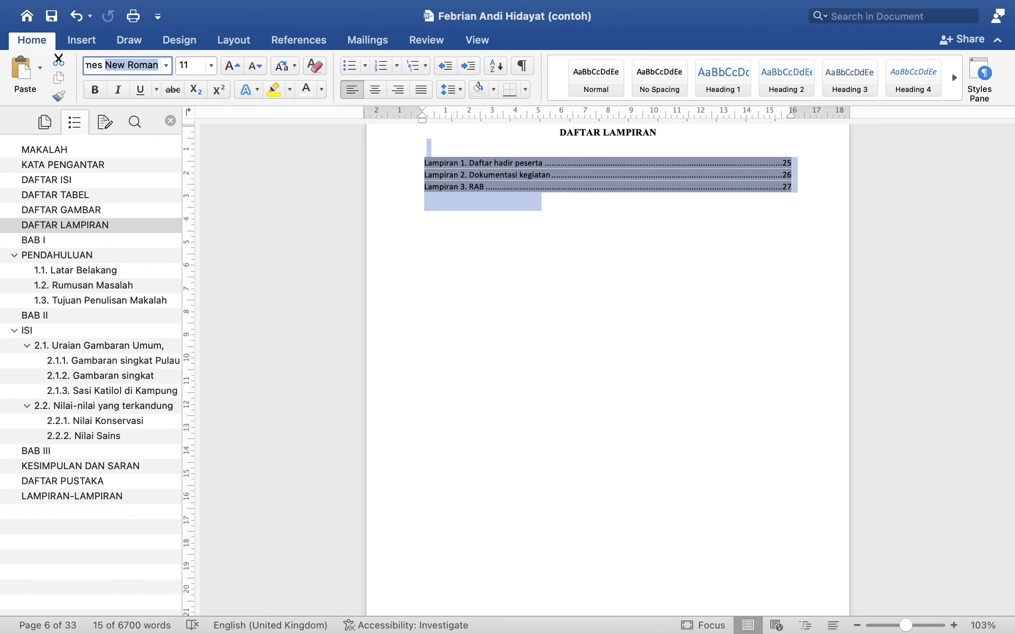
{"action": "key", "text": "Return"}
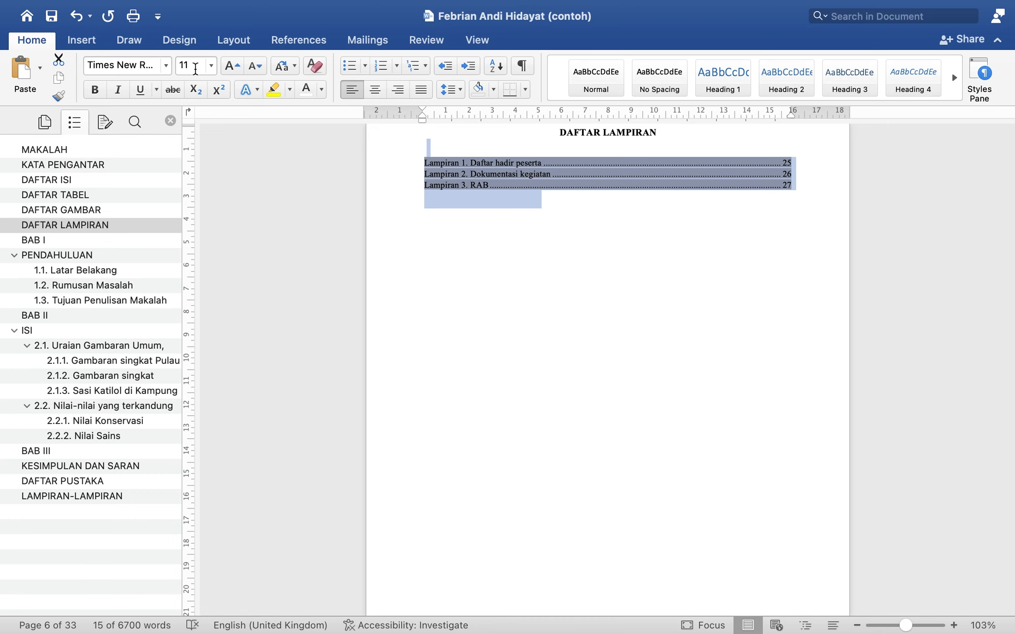
{"action": "type", "text": "12"}
{"action": "key", "text": "Return"}
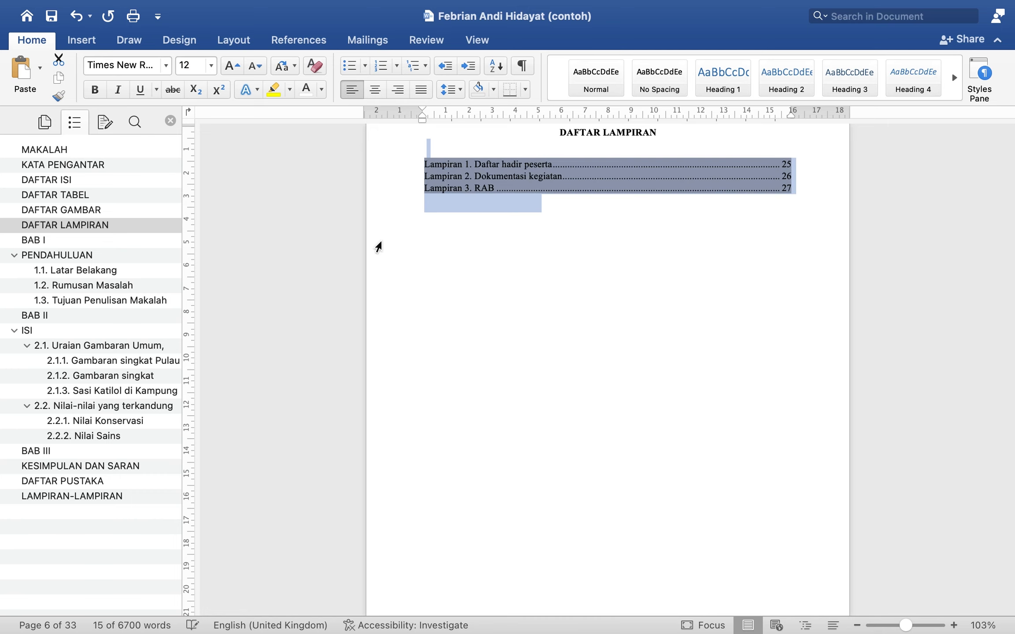
{"action": "left_click", "coordinate": [528, 256]}
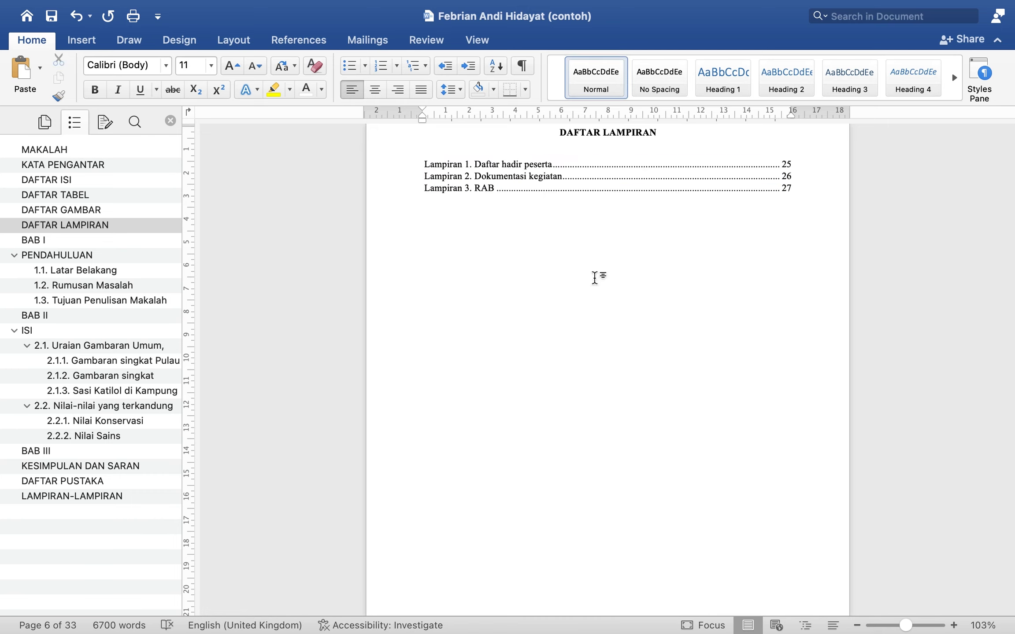
{"action": "scroll", "coordinate": [573, 282], "scroll_direction": "up", "scroll_amount": 2}
{"action": "scroll", "coordinate": [594, 280], "scroll_direction": "up", "scroll_amount": 3}
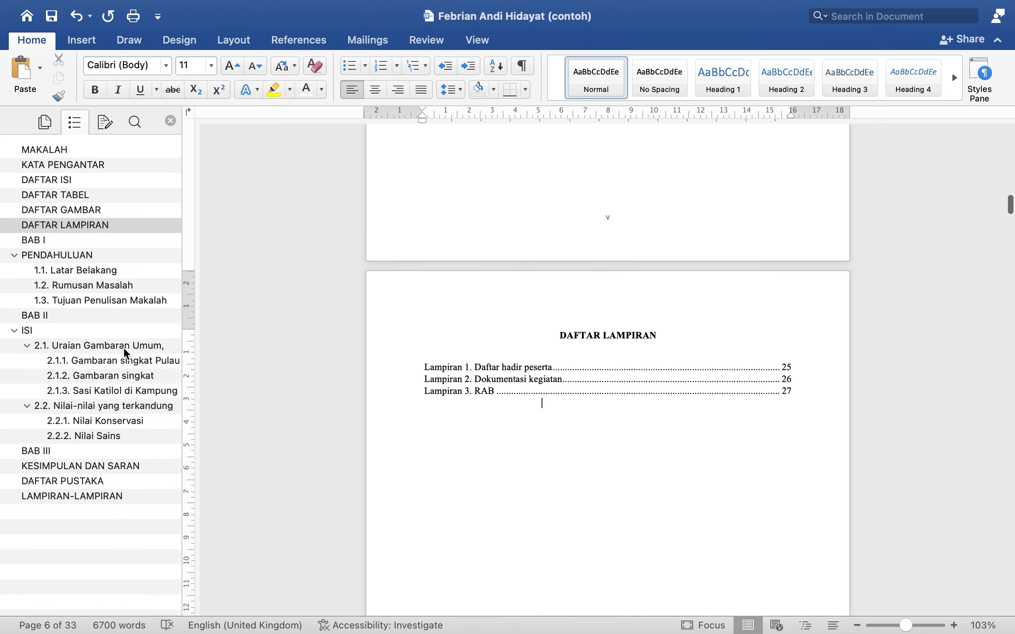
{"action": "scroll", "coordinate": [546, 424], "scroll_direction": "down", "scroll_amount": 1}
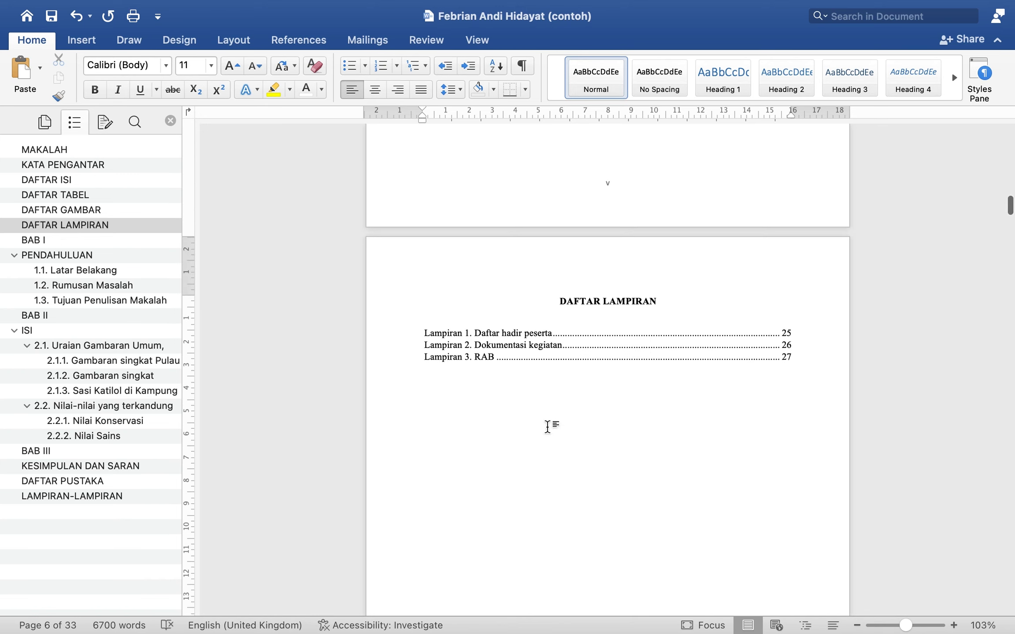
Add the filler item "Dkjalkfjdalskfjdsa l" after the third conclusion under KESIMPULAN DAN SARAN, followed by a page break
{"action": "left_click", "coordinate": [64, 462]}
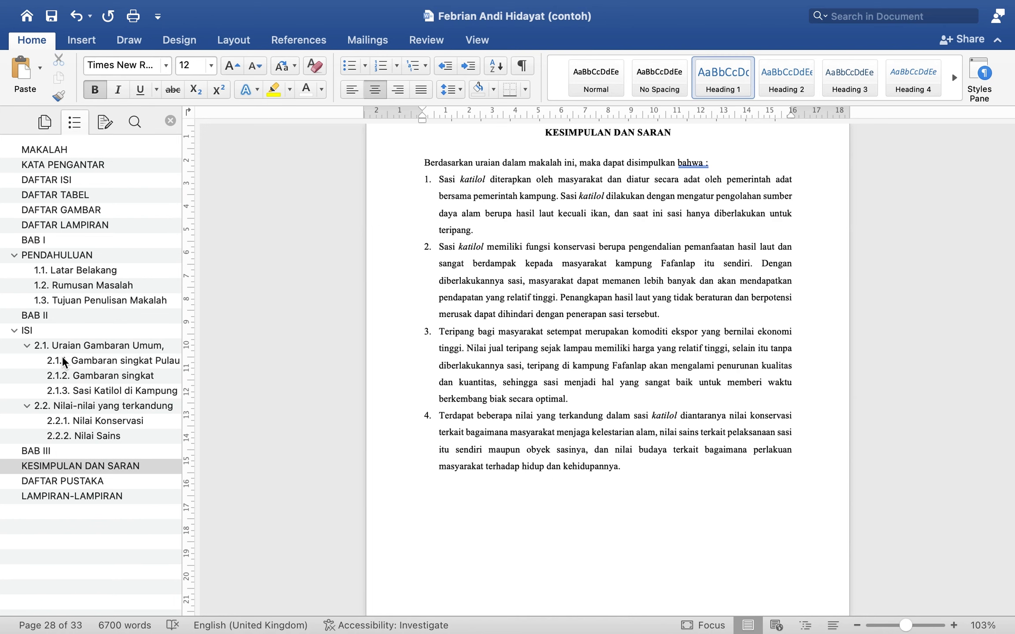
{"action": "left_click", "coordinate": [75, 358]}
{"action": "left_click", "coordinate": [79, 465]}
{"action": "left_click", "coordinate": [618, 401]}
{"action": "key", "text": "Return"}
{"action": "type", "text": "dkjalkfjdalskfjdsa l"}
{"action": "key", "text": "Return"}
{"action": "key", "text": "Return"}
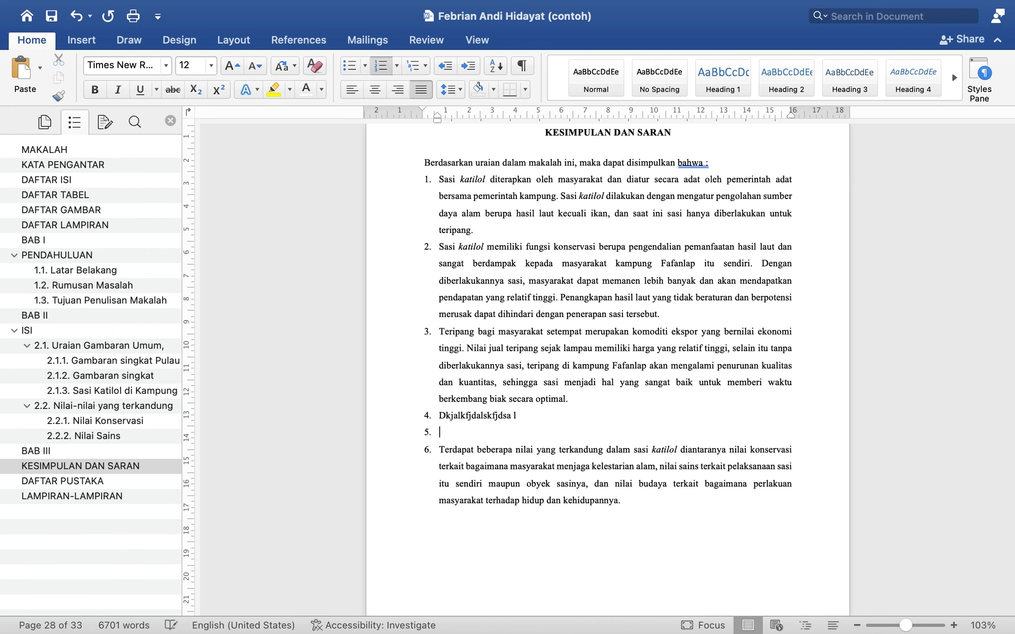
{"action": "key", "text": "super+Return"}
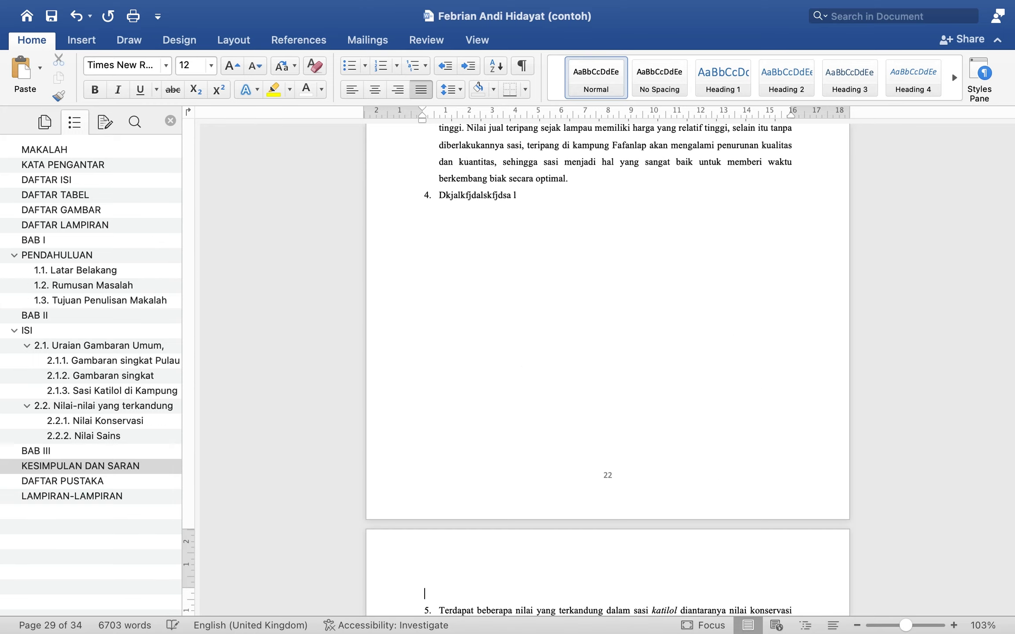
Check the page numbering after the page break and update only the page numbers in the DAFTAR ISI table of contents
{"action": "scroll", "coordinate": [630, 383], "scroll_direction": "down", "scroll_amount": 3}
{"action": "scroll", "coordinate": [630, 374], "scroll_direction": "down", "scroll_amount": 10}
{"action": "scroll", "coordinate": [630, 375], "scroll_direction": "up", "scroll_amount": 2}
{"action": "scroll", "coordinate": [629, 370], "scroll_direction": "down", "scroll_amount": 3}
{"action": "scroll", "coordinate": [628, 370], "scroll_direction": "down", "scroll_amount": 15}
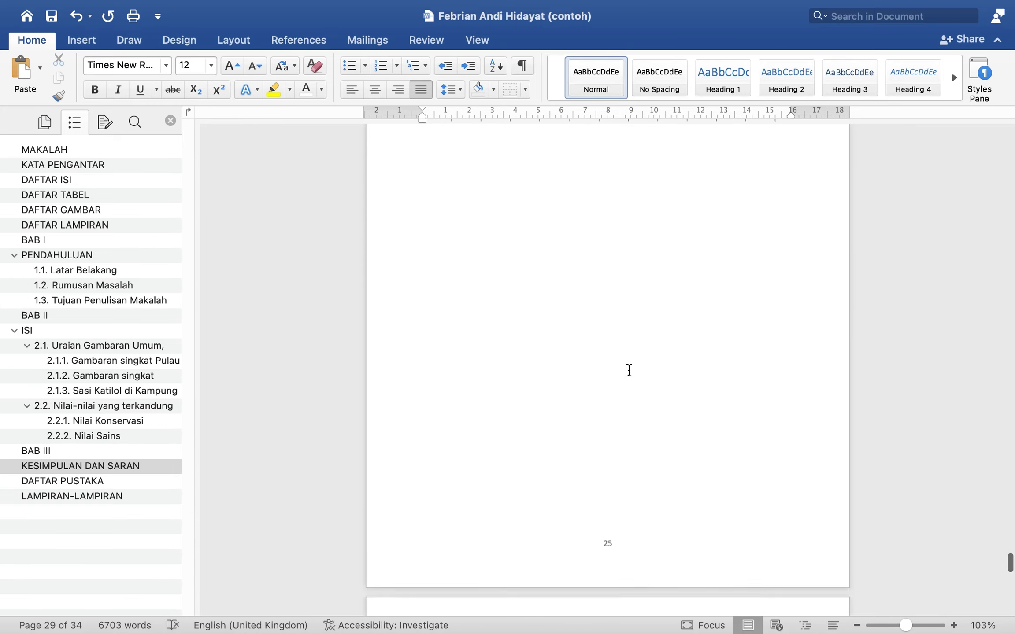
{"action": "scroll", "coordinate": [628, 369], "scroll_direction": "down", "scroll_amount": 3}
{"action": "scroll", "coordinate": [628, 367], "scroll_direction": "up", "scroll_amount": 20}
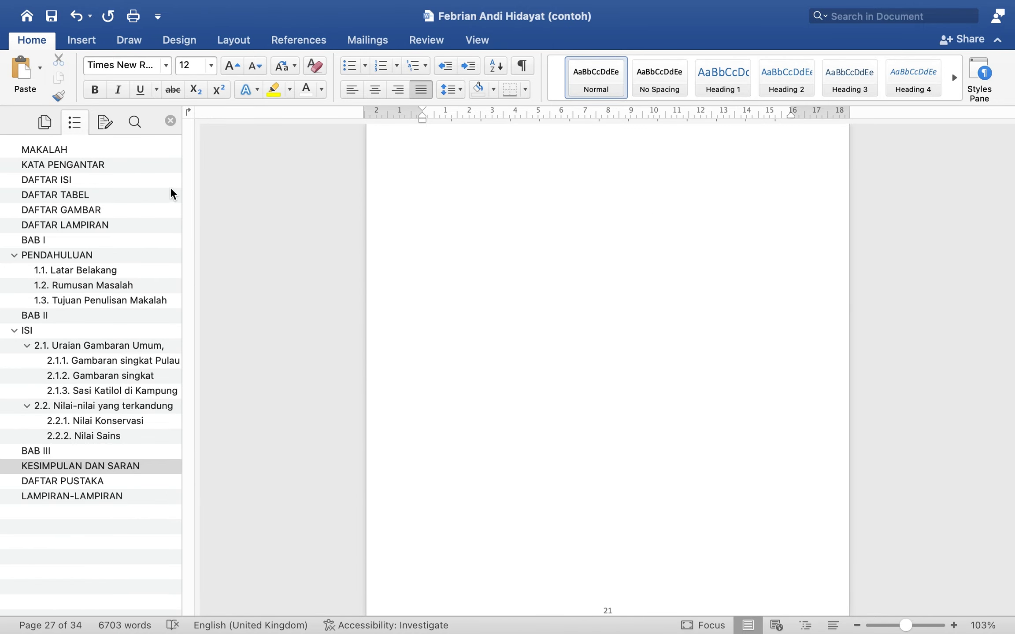
{"action": "left_click", "coordinate": [51, 181]}
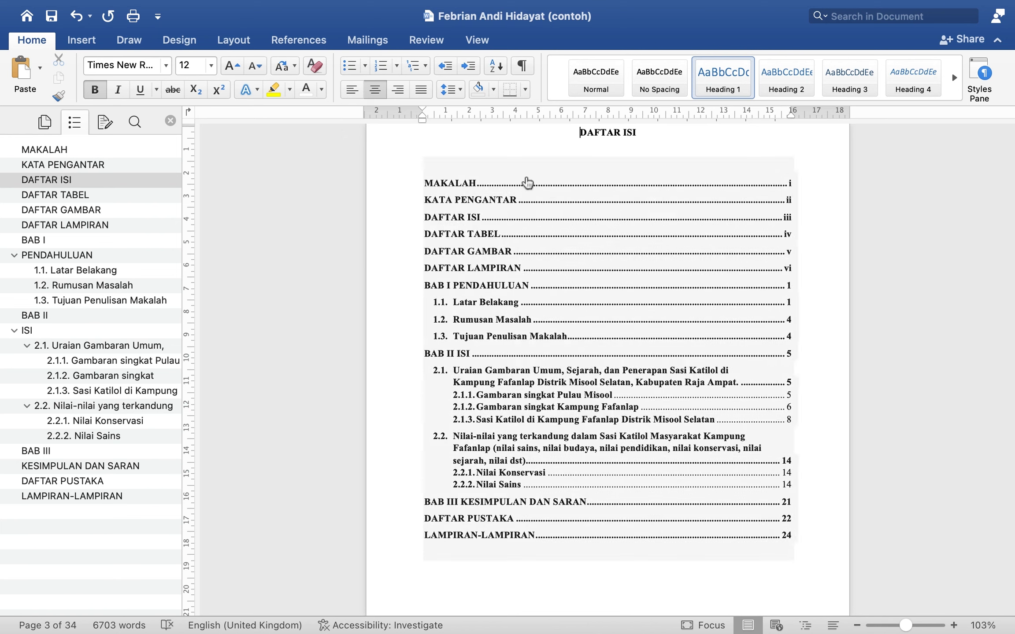
{"action": "left_click", "coordinate": [489, 166]}
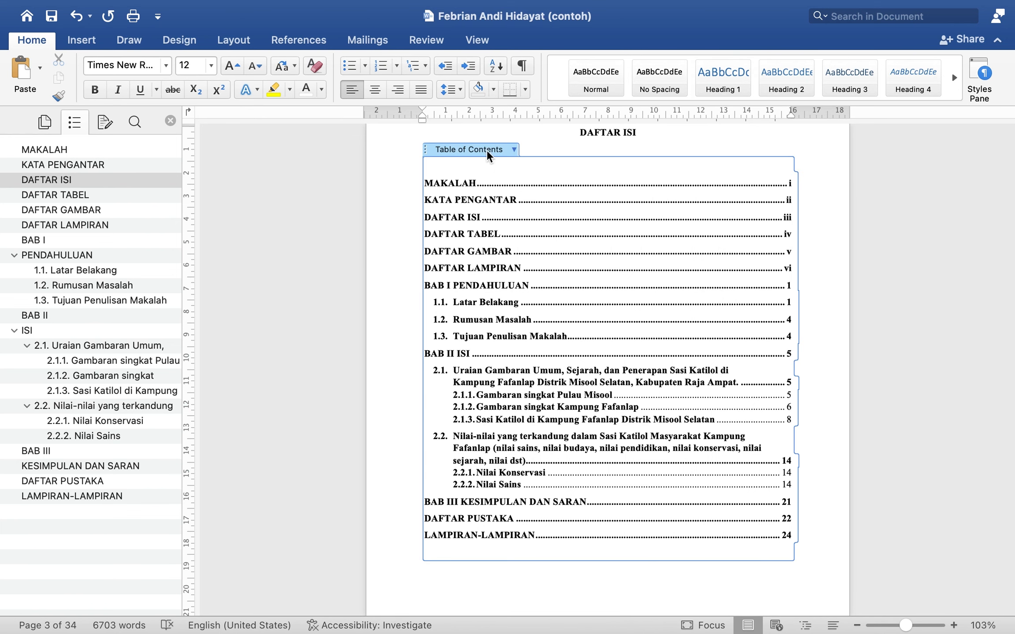
{"action": "left_click", "coordinate": [514, 149]}
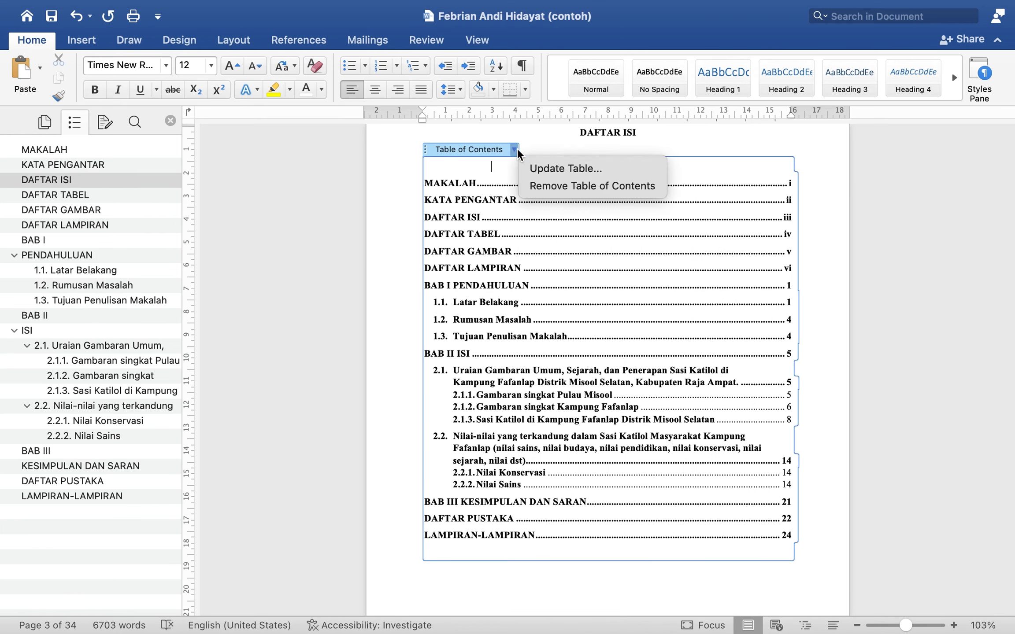
{"action": "left_click", "coordinate": [564, 169]}
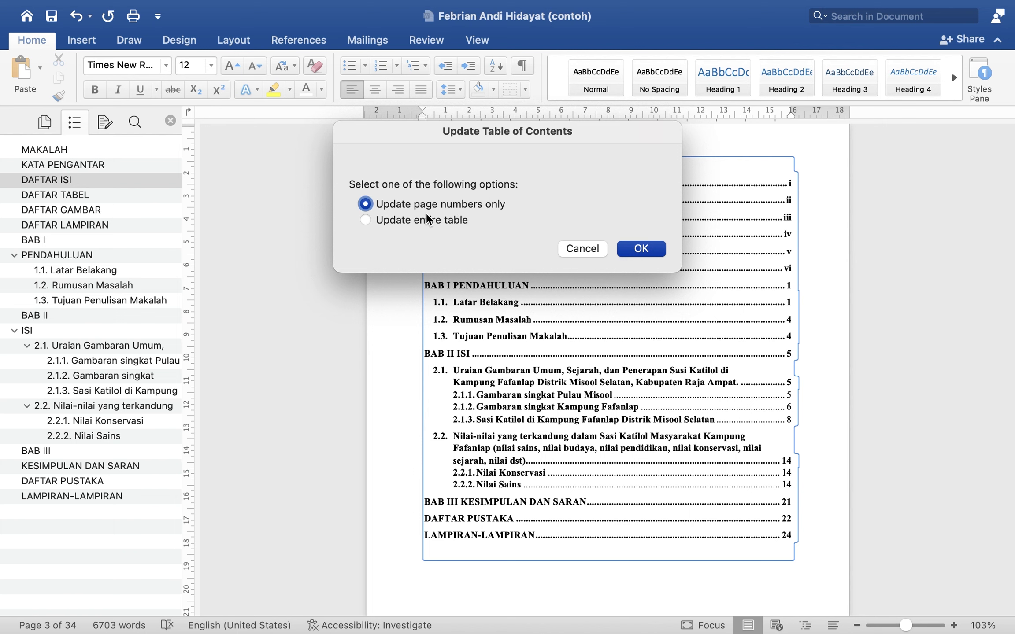
{"action": "left_click", "coordinate": [641, 248]}
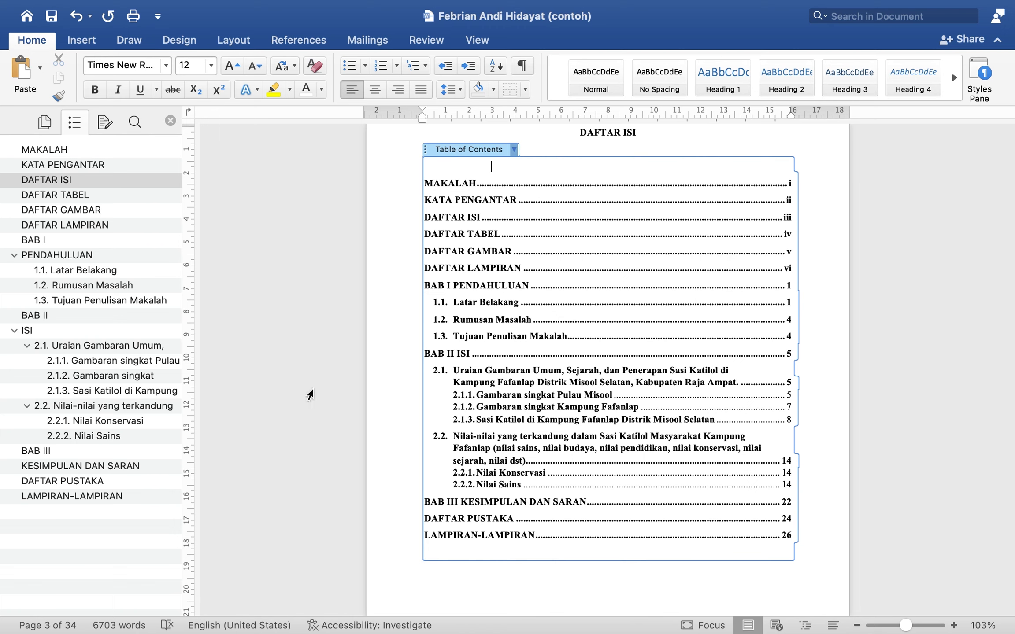
Check the Jadwal Kegiatan entry's target page and update the page numbers in the list of tables under DAFTAR TABEL
{"action": "left_click", "coordinate": [75, 194]}
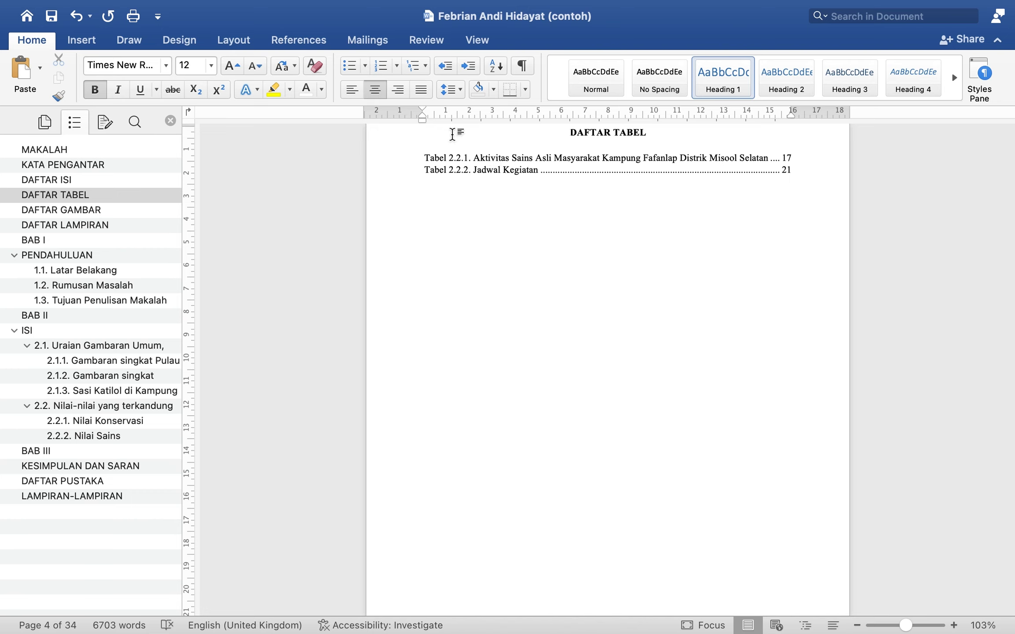
{"action": "left_click", "coordinate": [507, 170]}
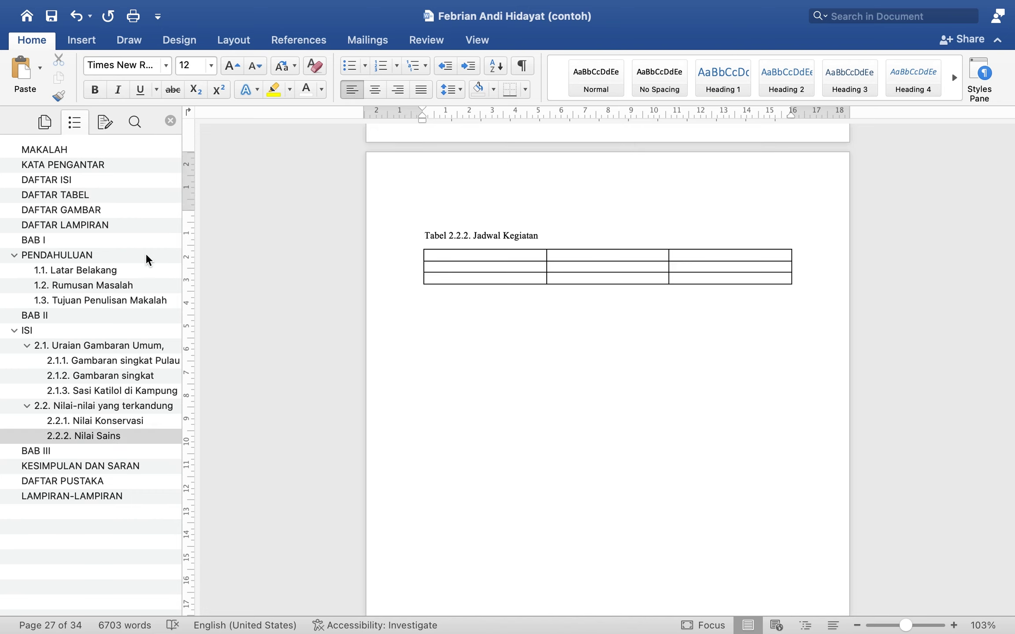
{"action": "left_click", "coordinate": [55, 195]}
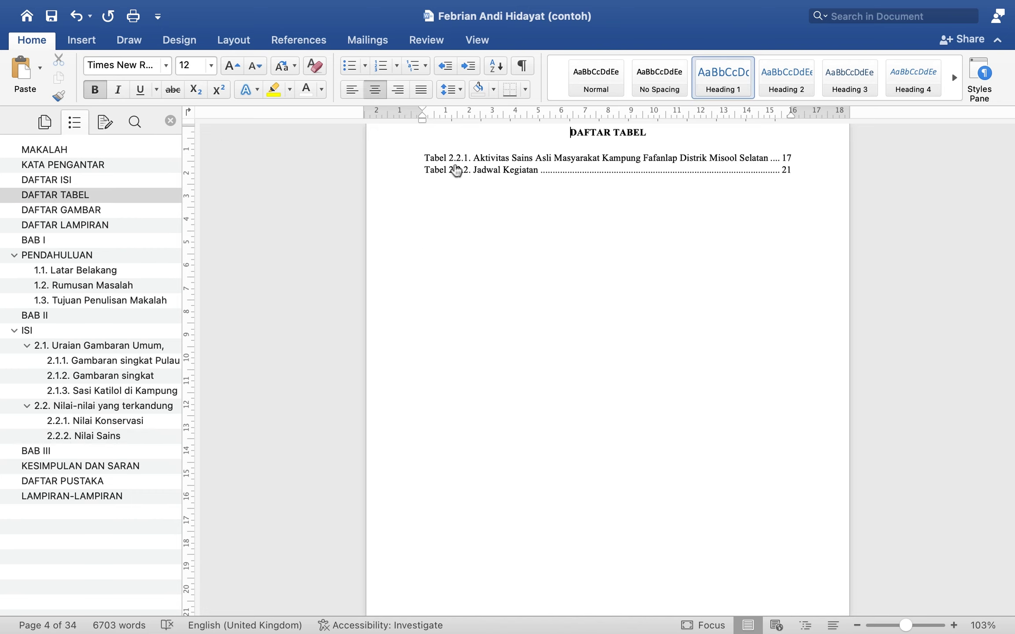
{"action": "left_click", "coordinate": [392, 163]}
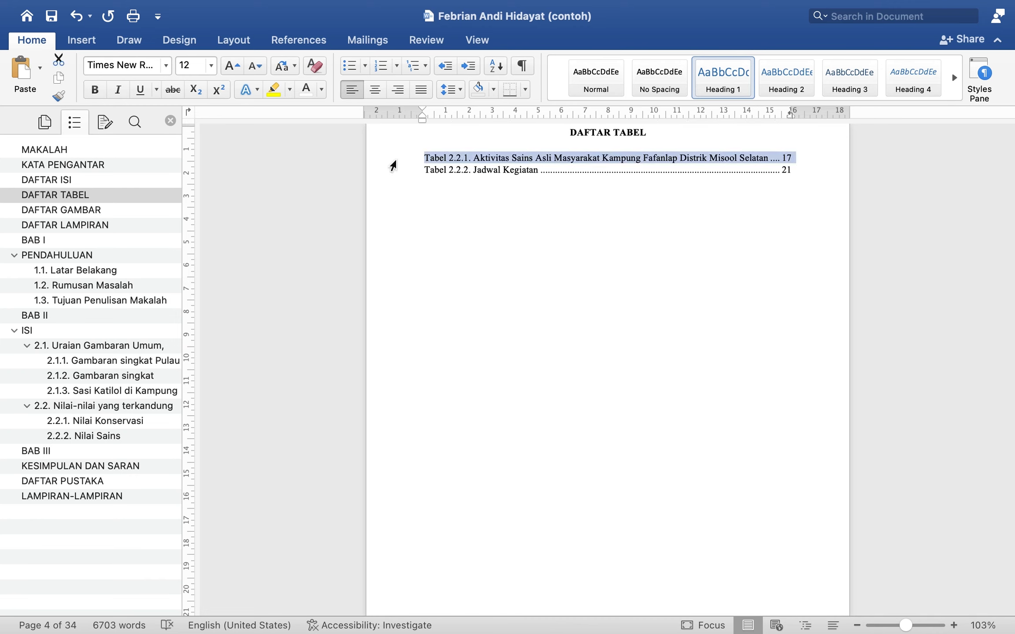
{"action": "right_click", "coordinate": [491, 162]}
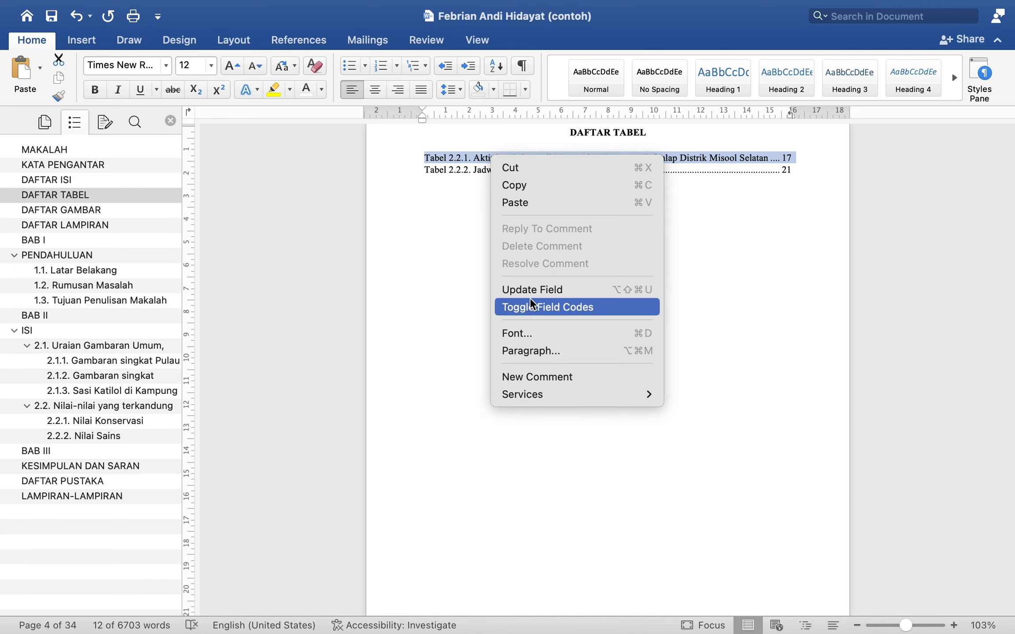
{"action": "left_click", "coordinate": [420, 237]}
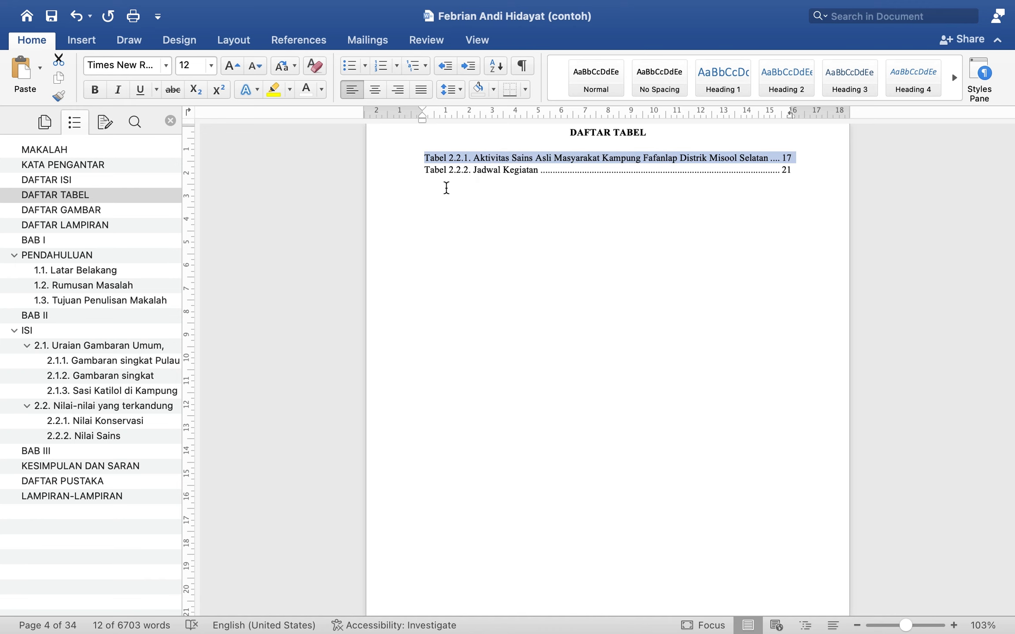
{"action": "right_click", "coordinate": [454, 159]}
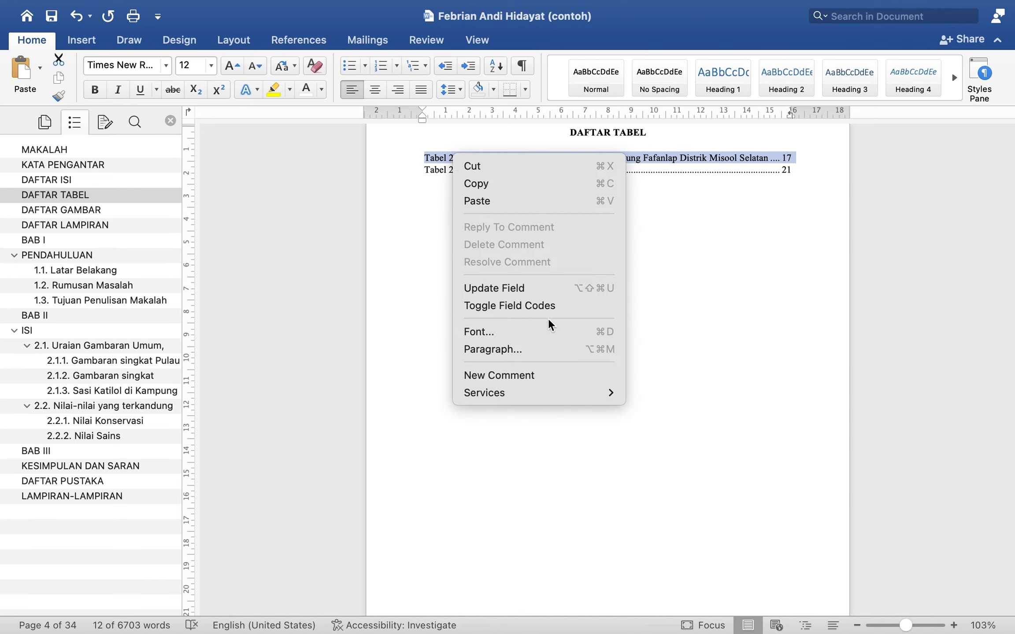
{"action": "left_click", "coordinate": [507, 289]}
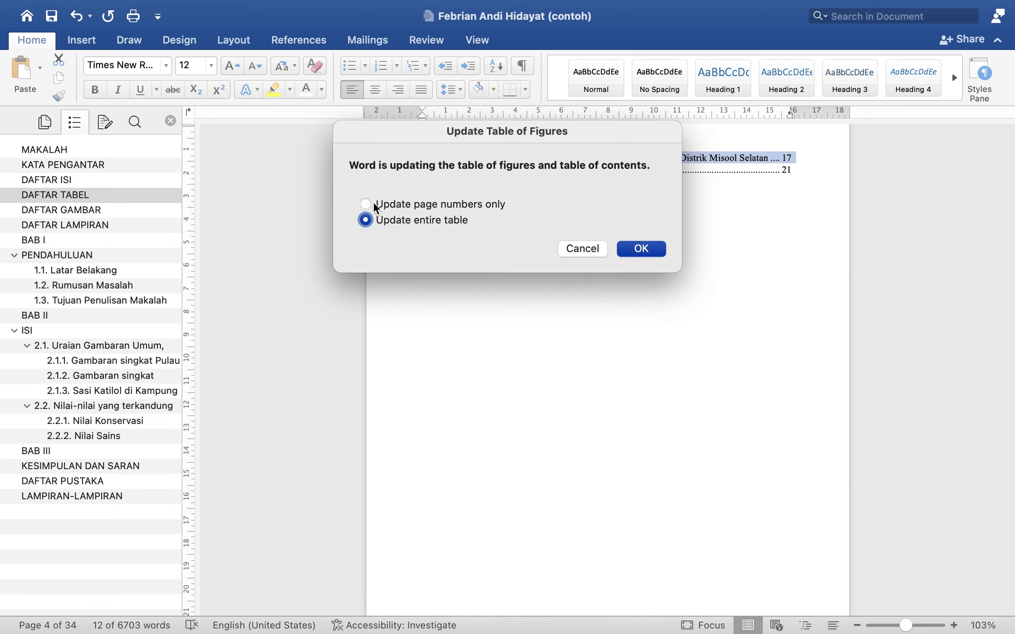
{"action": "left_click", "coordinate": [639, 250]}
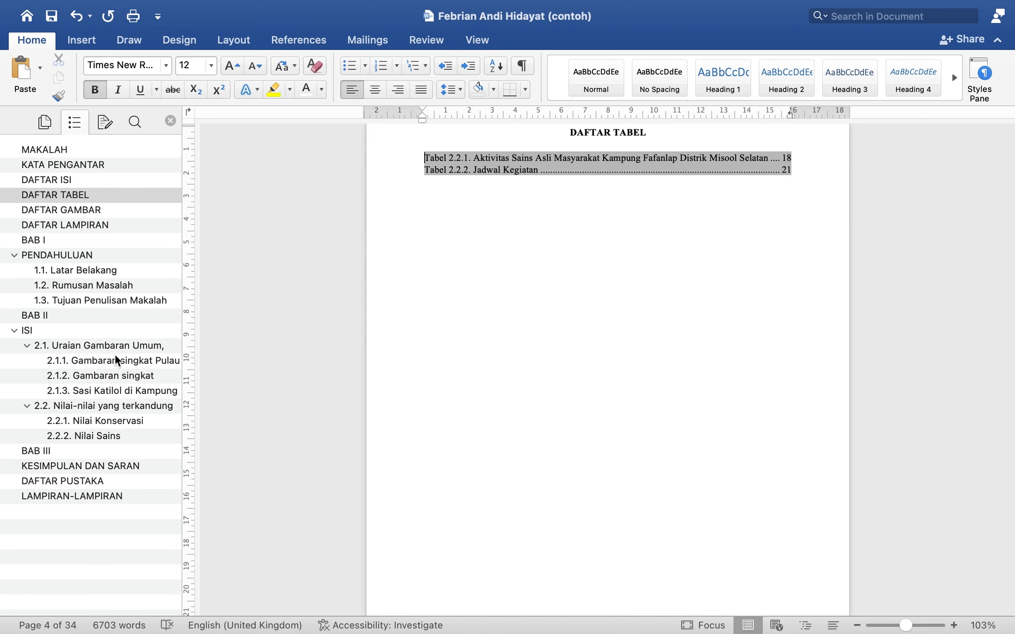
Update only the page numbers in the list of figures under DAFTAR GAMBAR
{"action": "left_click", "coordinate": [77, 209]}
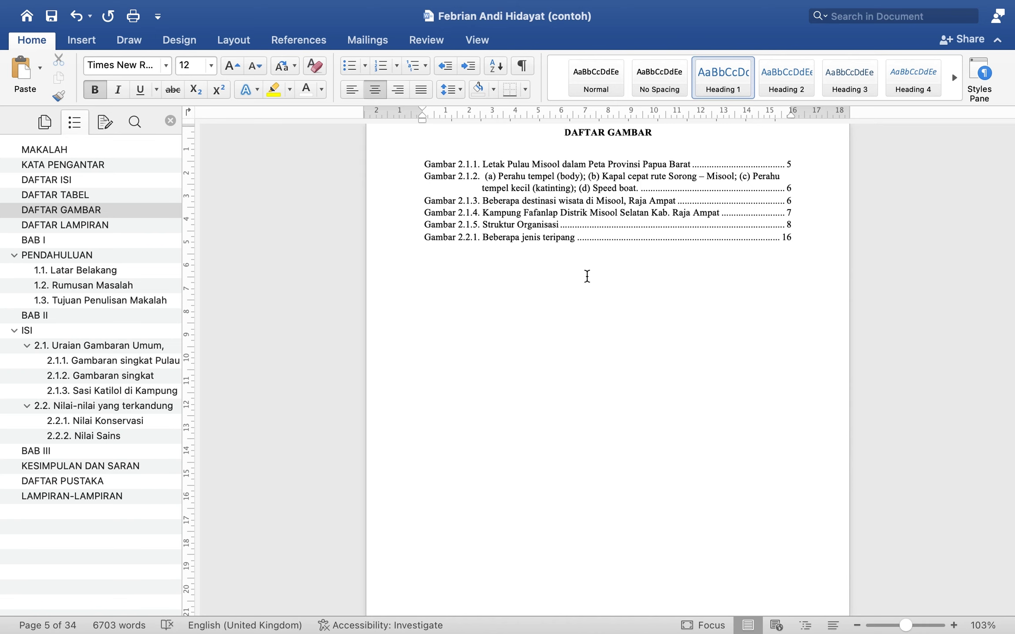
{"action": "right_click", "coordinate": [506, 164]}
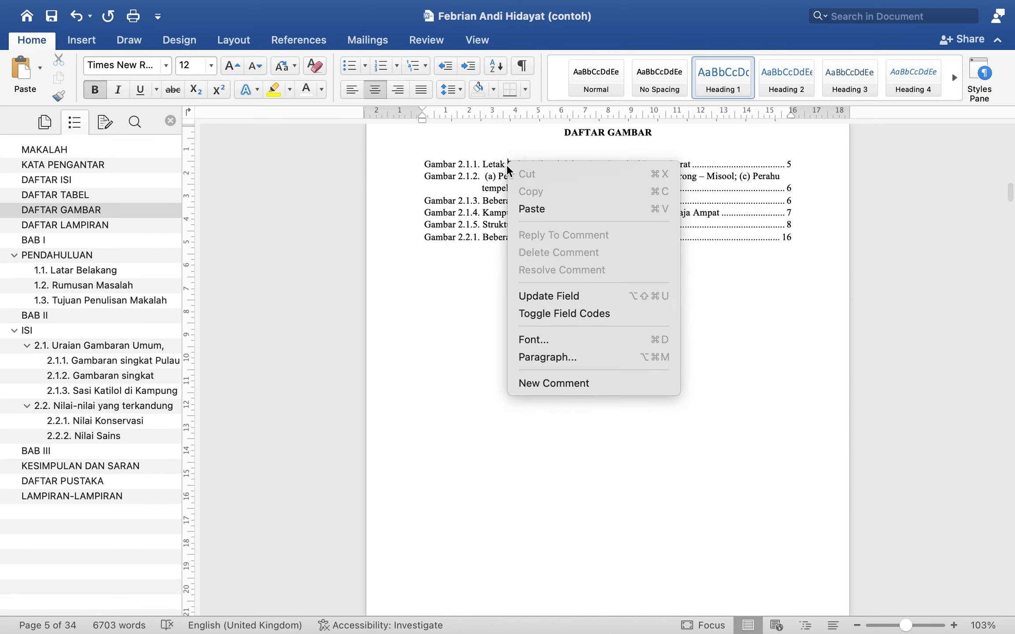
{"action": "left_click", "coordinate": [551, 298]}
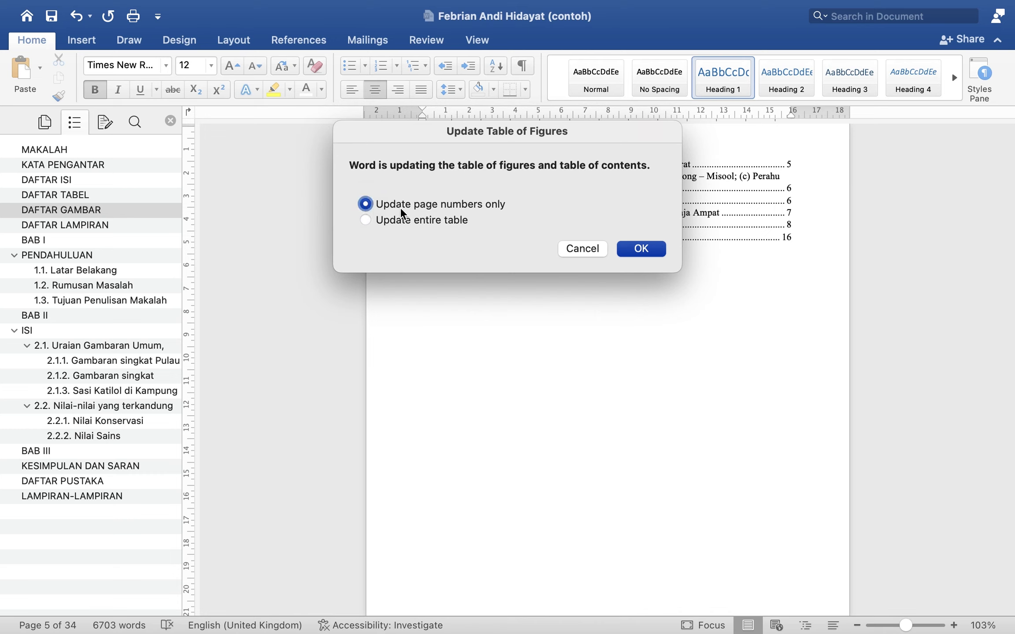
{"action": "left_click", "coordinate": [640, 248]}
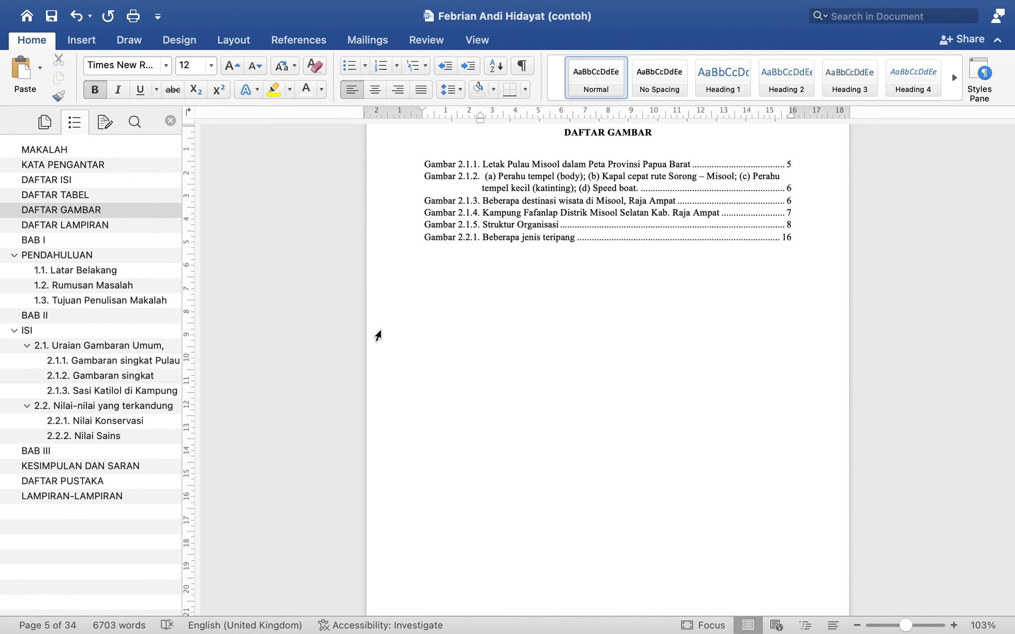
Update only the page numbers in the list of appendices under DAFTAR LAMPIRAN
{"action": "left_click", "coordinate": [69, 224]}
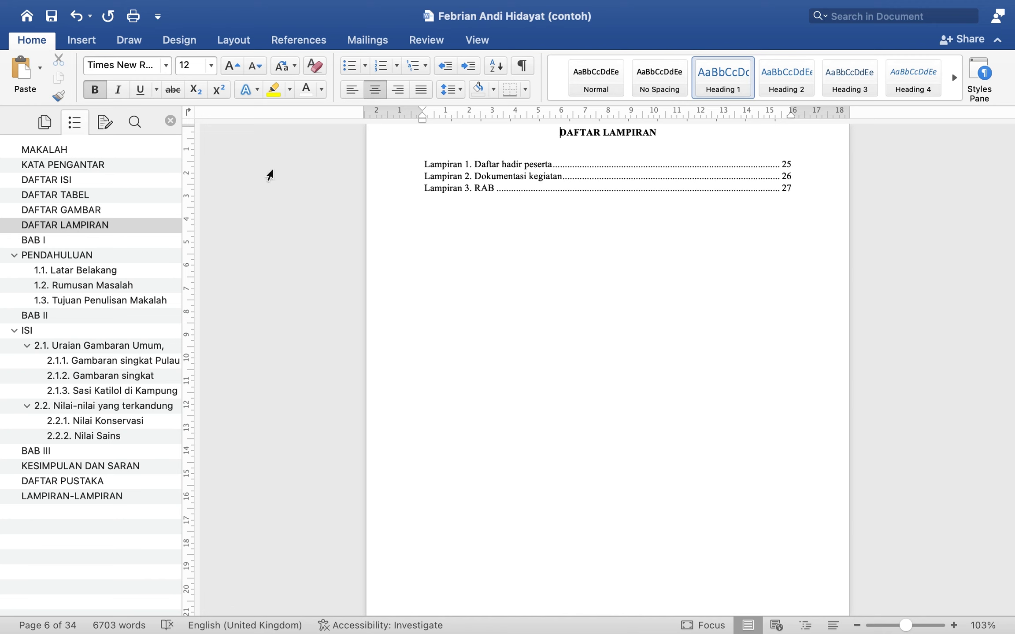
{"action": "right_click", "coordinate": [444, 160]}
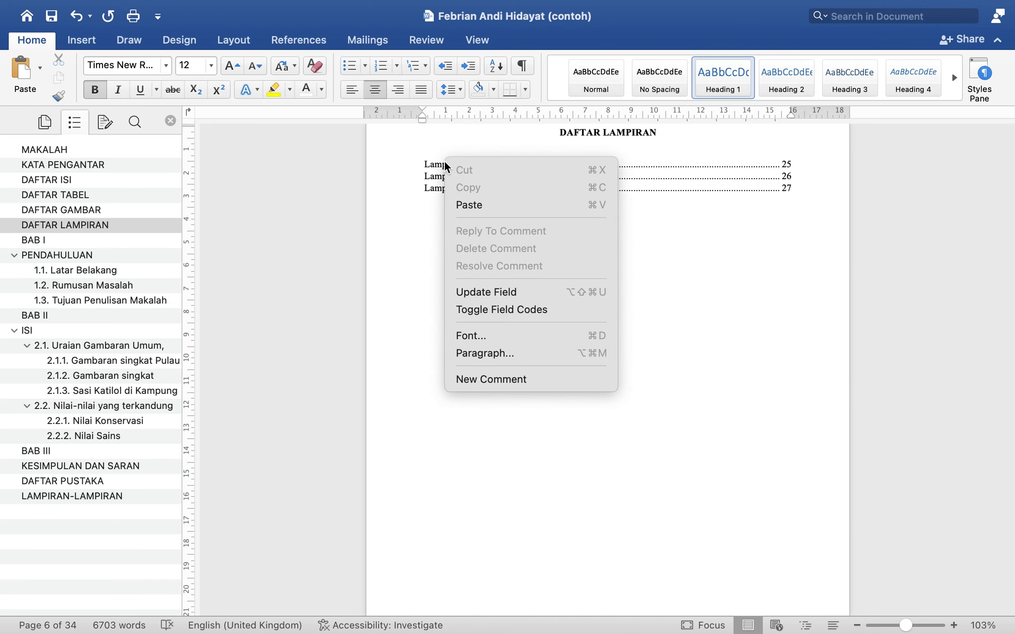
{"action": "left_click", "coordinate": [487, 293]}
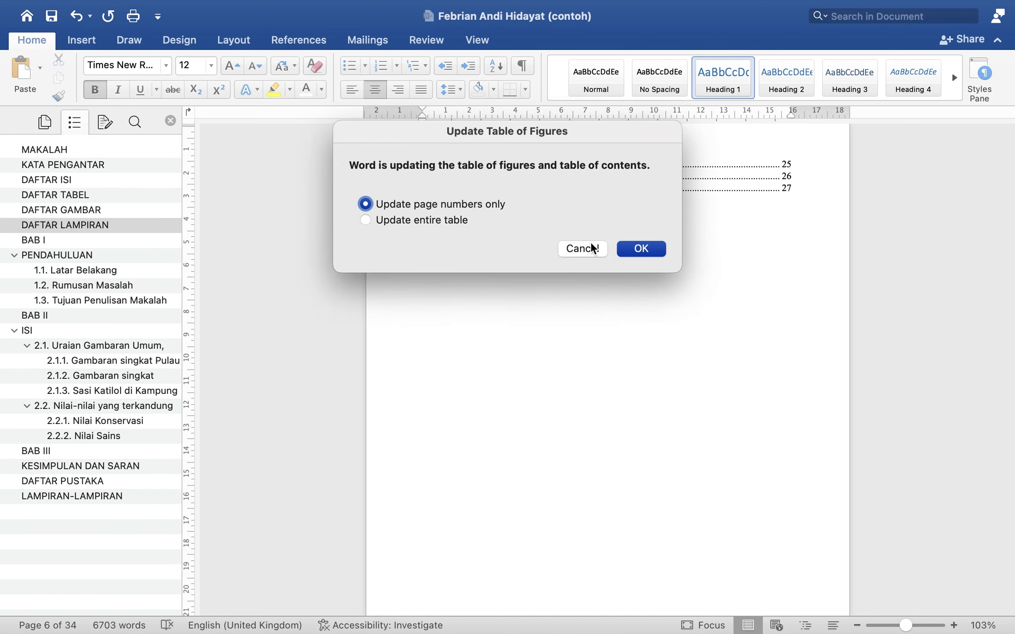
{"action": "left_click", "coordinate": [649, 246]}
{"action": "left_click", "coordinate": [725, 302]}
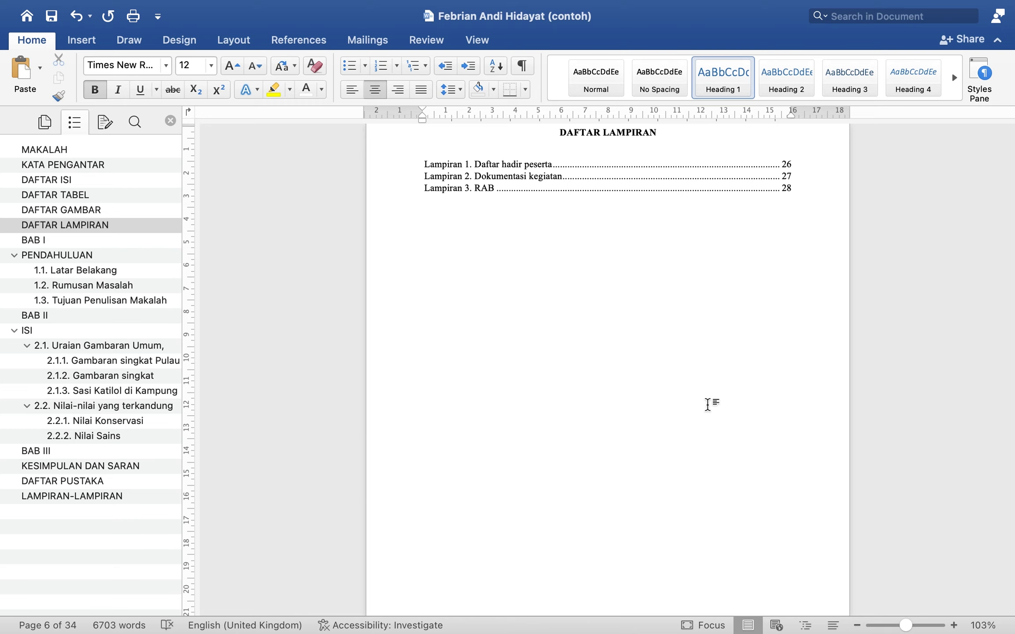
{"action": "scroll", "coordinate": [707, 344], "scroll_direction": "down", "scroll_amount": 15}
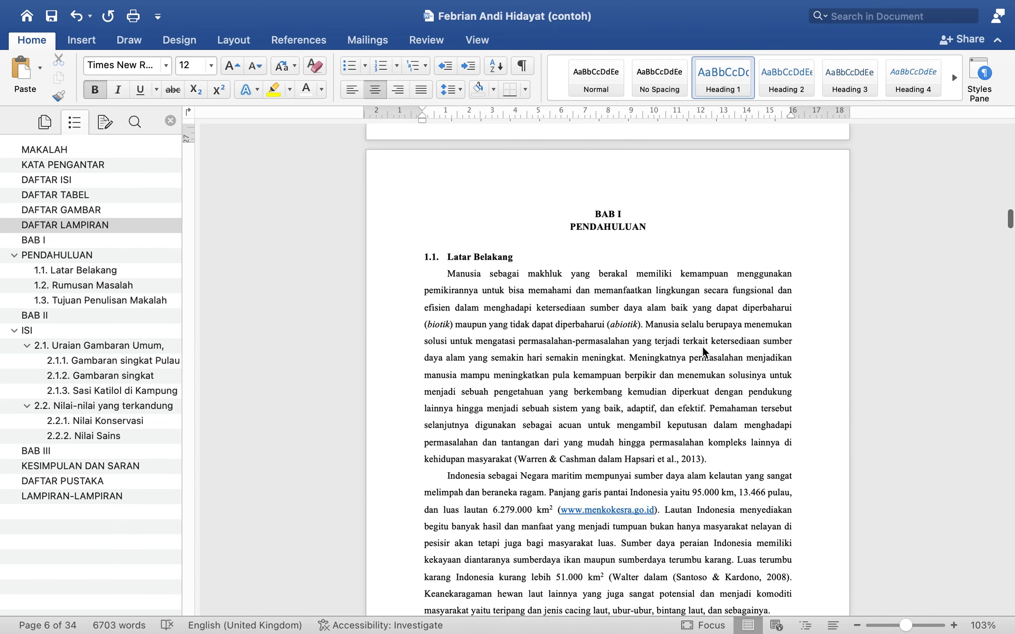
{"action": "scroll", "coordinate": [702, 345], "scroll_direction": "up", "scroll_amount": 15}
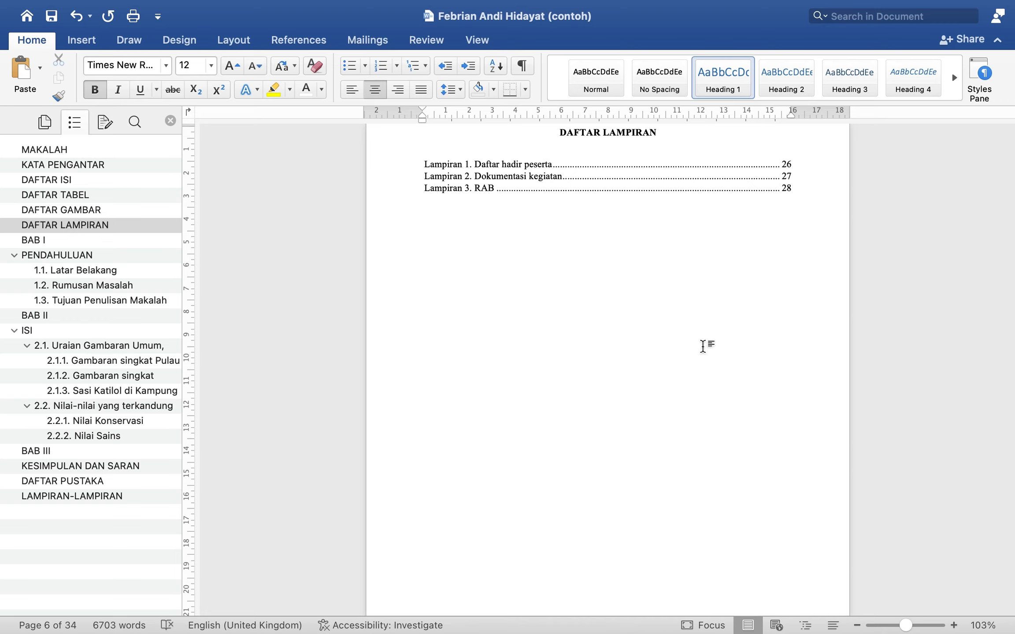
{"action": "scroll", "coordinate": [703, 345], "scroll_direction": "down", "scroll_amount": 5}
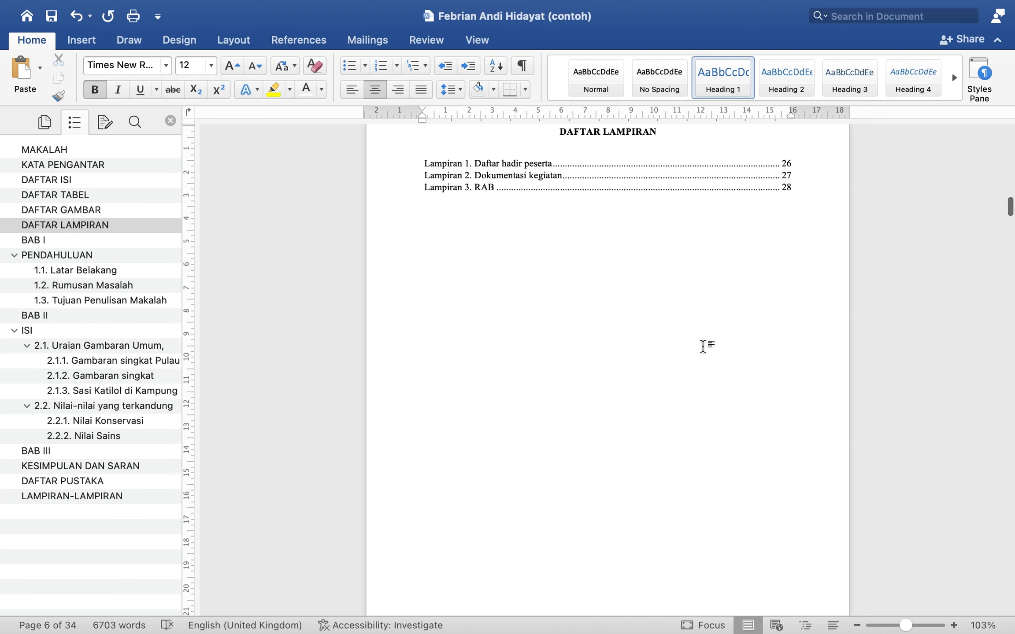
{"action": "scroll", "coordinate": [702, 345], "scroll_direction": "down", "scroll_amount": 8}
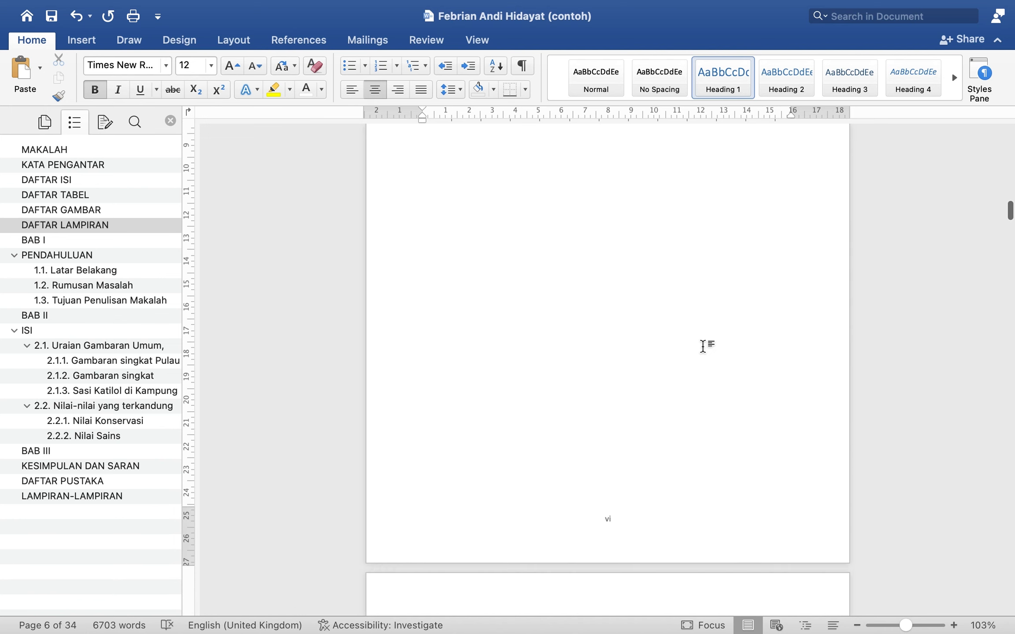
{"action": "scroll", "coordinate": [702, 345], "scroll_direction": "down", "scroll_amount": 4}
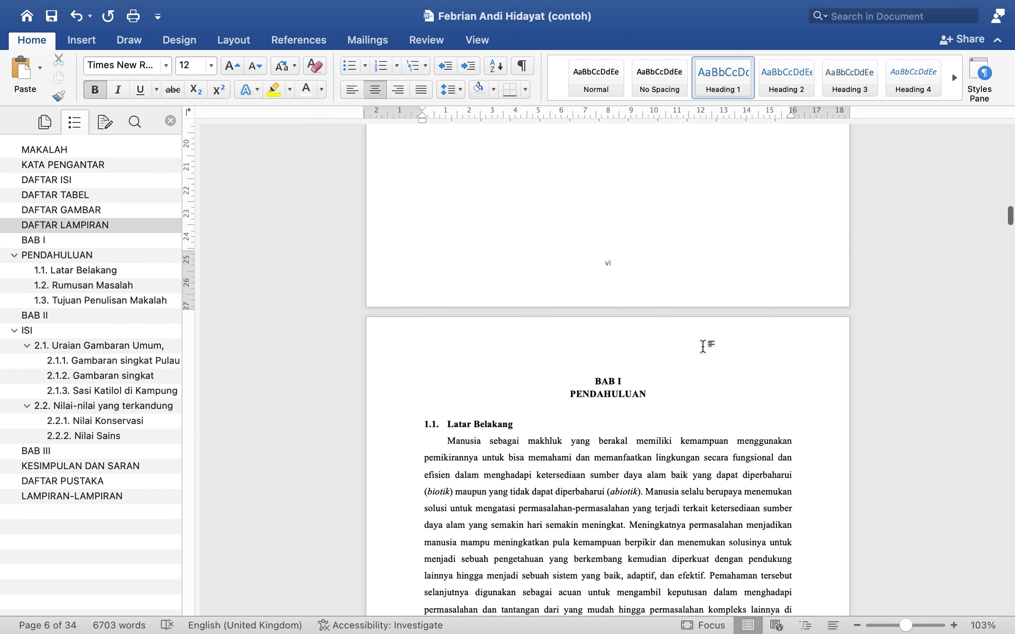
{"action": "scroll", "coordinate": [702, 346], "scroll_direction": "down", "scroll_amount": 3}
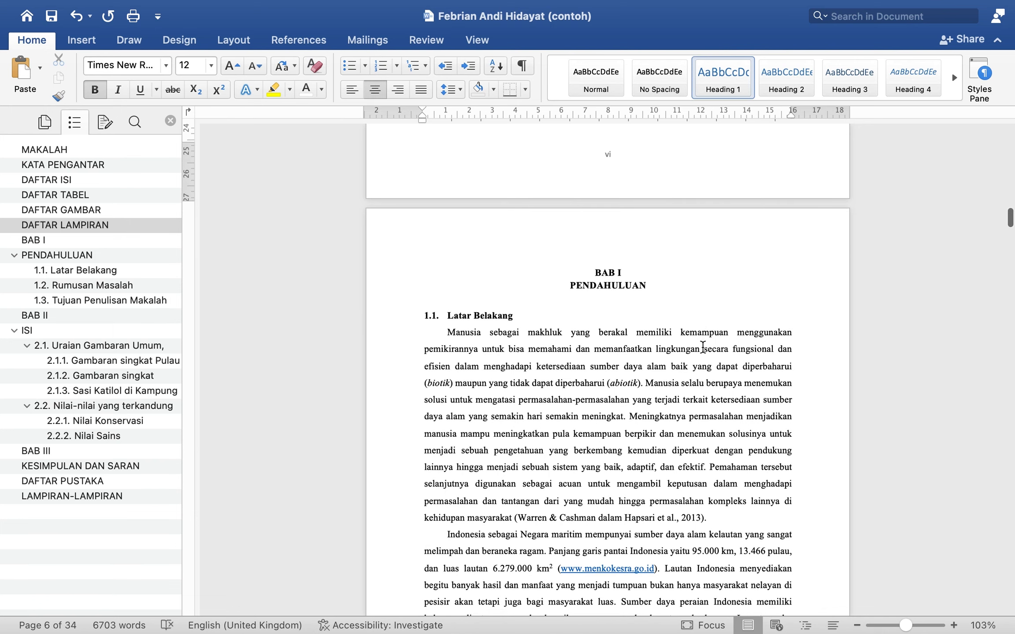